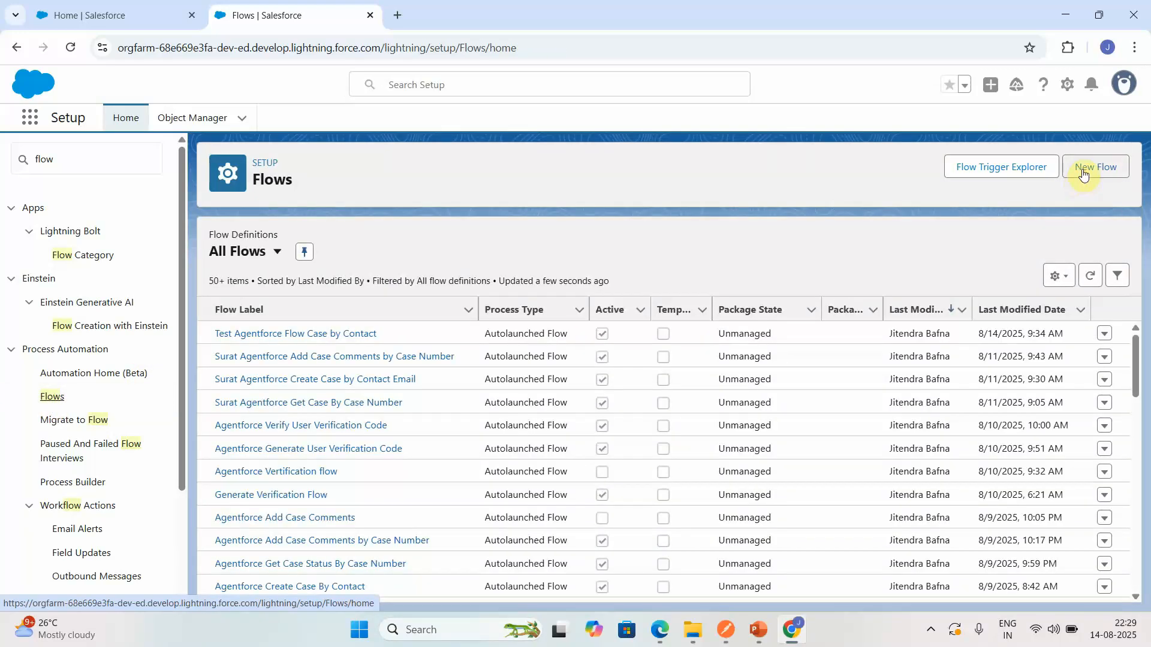
- Create a new flow of the Autolaunched Flow (No Trigger) type
{"action": "left_click", "coordinate": [1080, 180]}
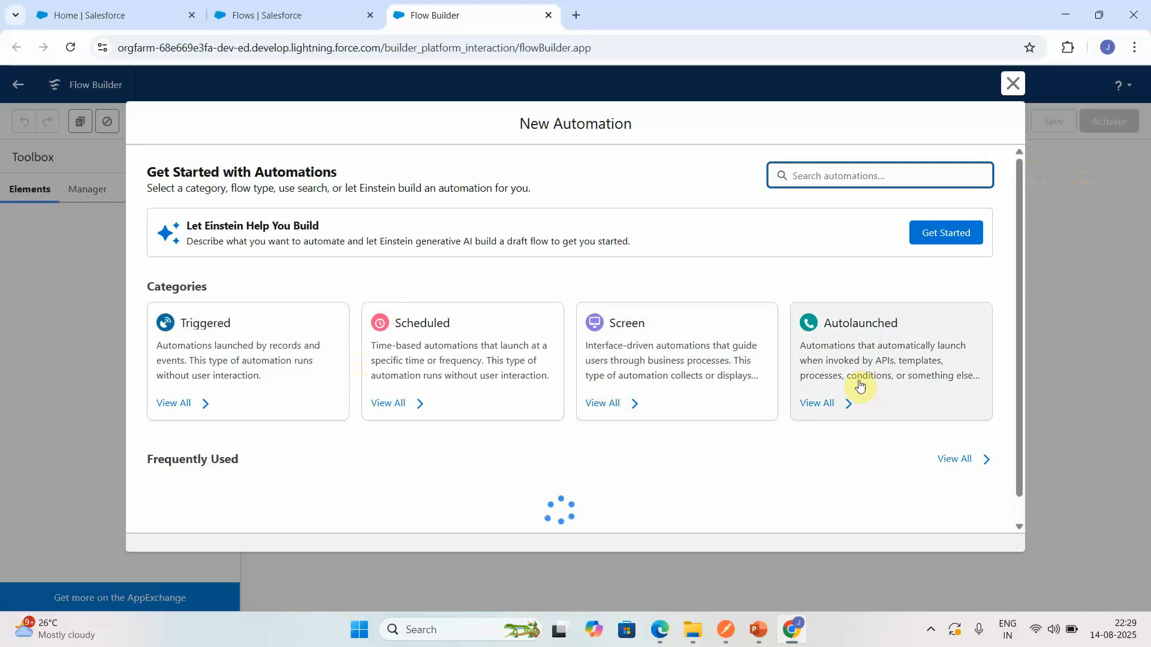
{"action": "left_click", "coordinate": [920, 360]}
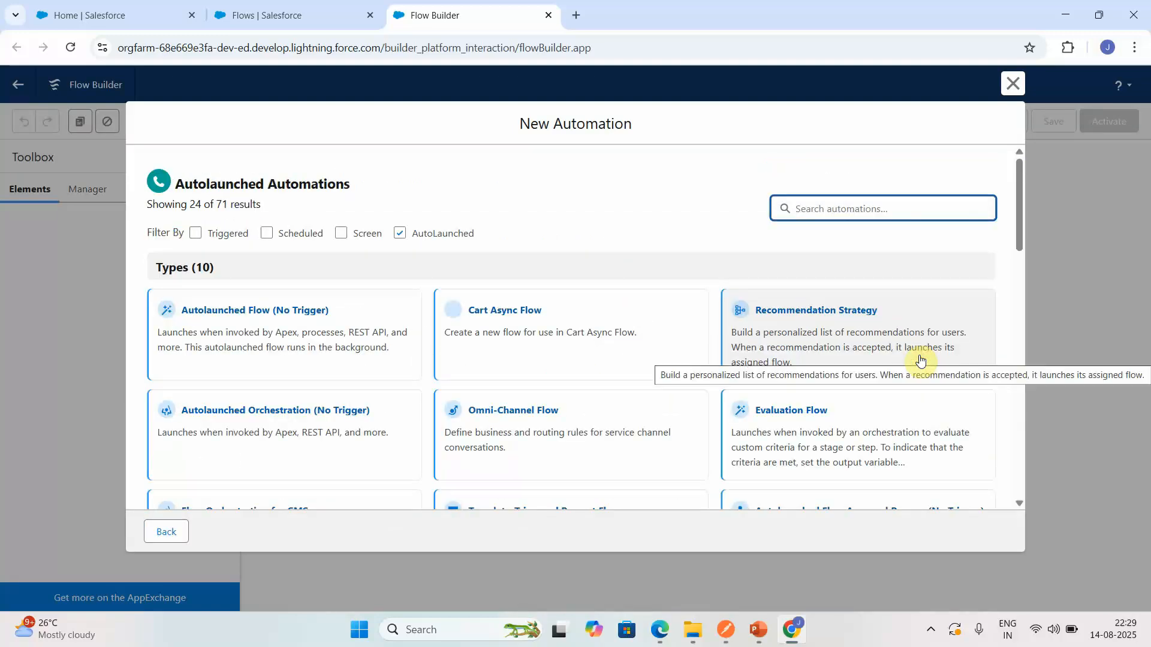
{"action": "left_click", "coordinate": [308, 294]}
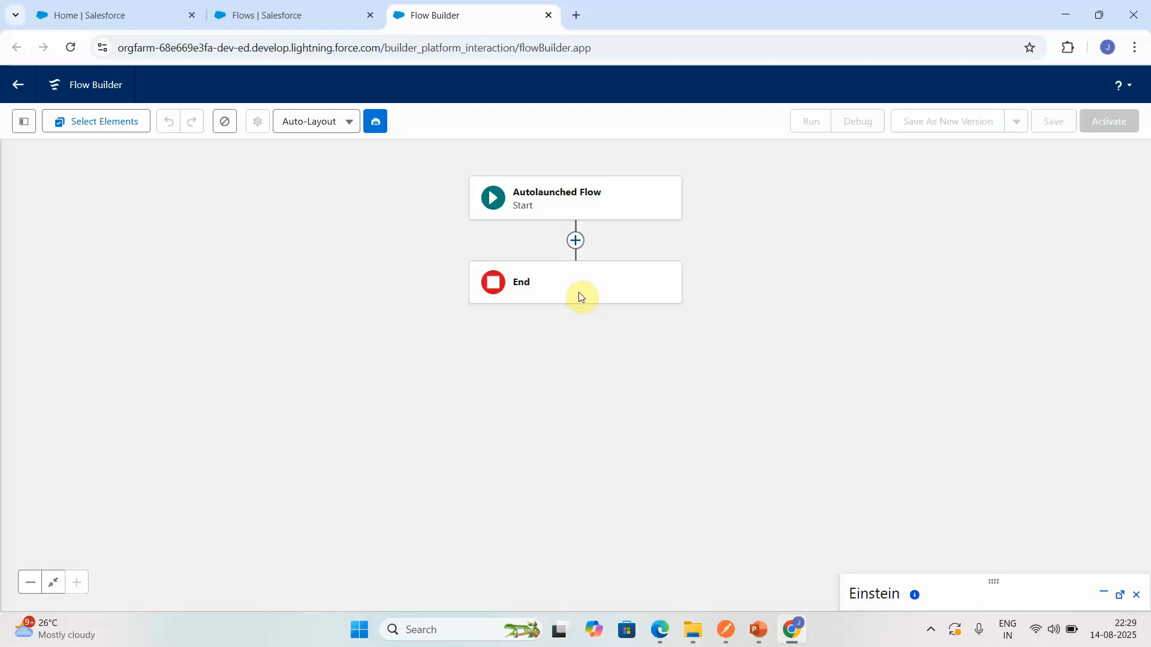
- Add a Get Records element between Start and End, labelled "Get Contact Record"
{"action": "left_click", "coordinate": [577, 240]}
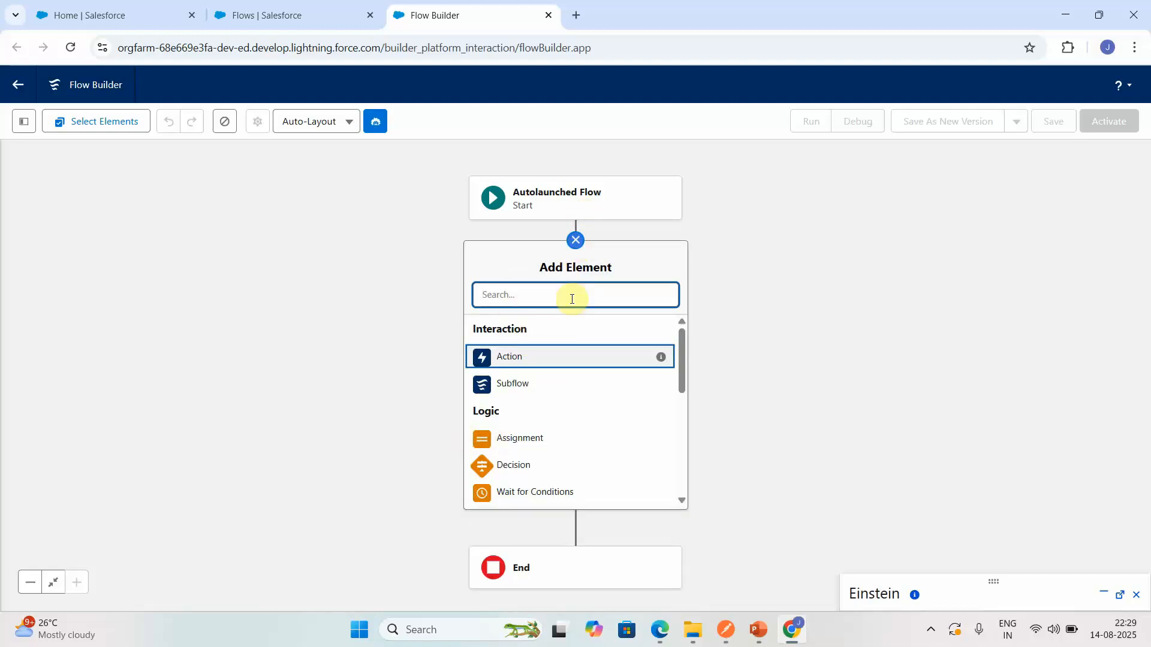
{"action": "type", "text": "get"}
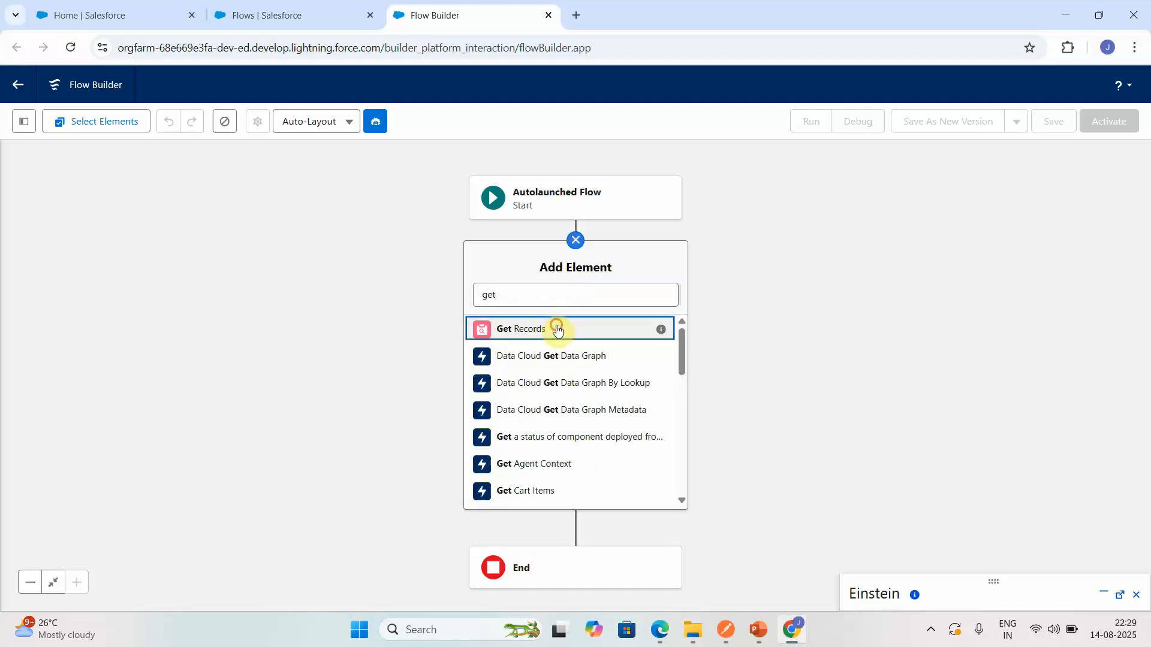
{"action": "left_click", "coordinate": [556, 329]}
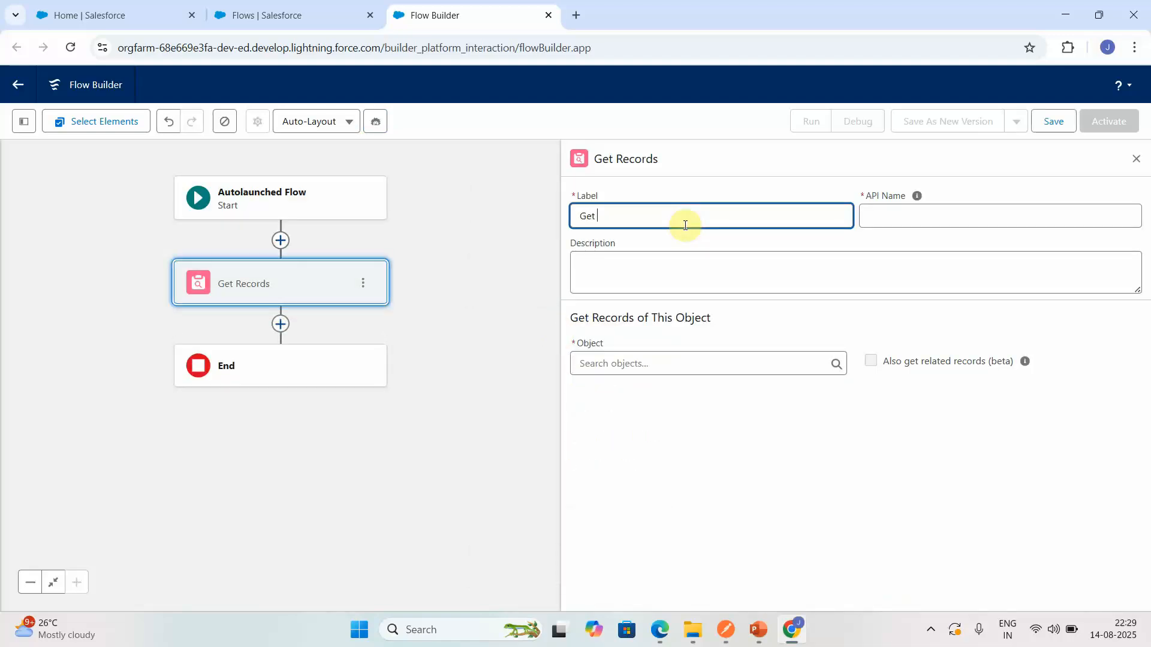
{"action": "type", "text": "Get Contact Record"}
- Describe the Get Records element as "This component will check whether contact email exists or not"
{"action": "left_click", "coordinate": [657, 263]}
{"action": "type", "text": "This compon"}
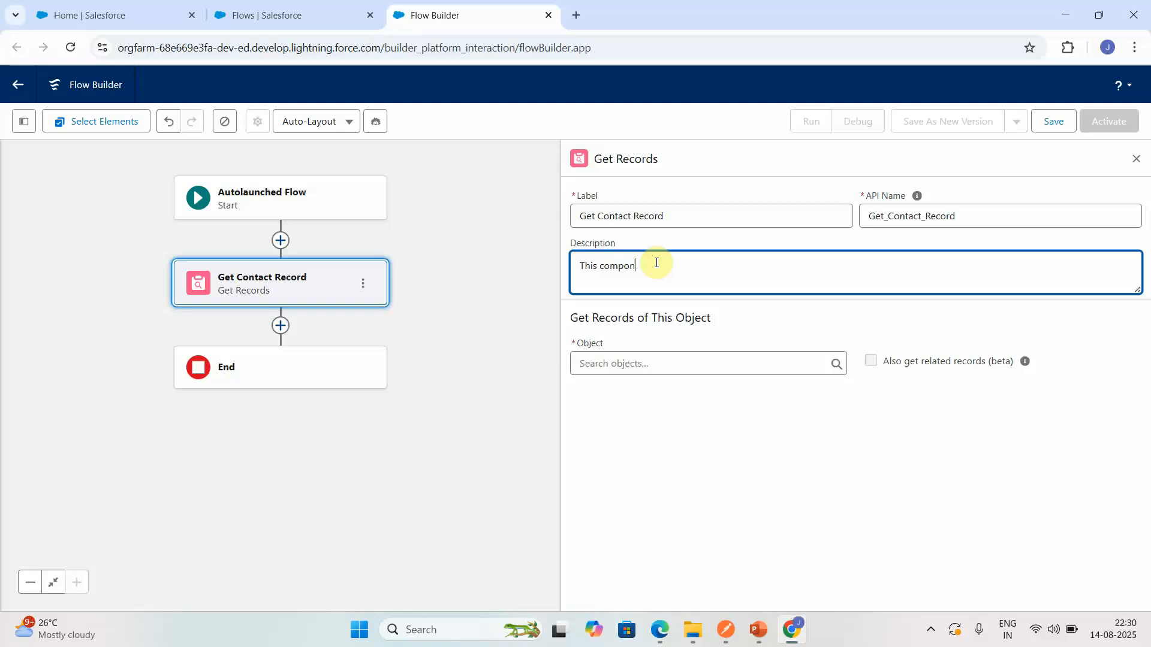
{"action": "type", "text": "ent will check whet"}
{"action": "type", "text": "eh"}
{"action": "type", "text": "he"}
{"action": "type", "text": "r contact em"}
{"action": "type", "text": "ail exists or not"}
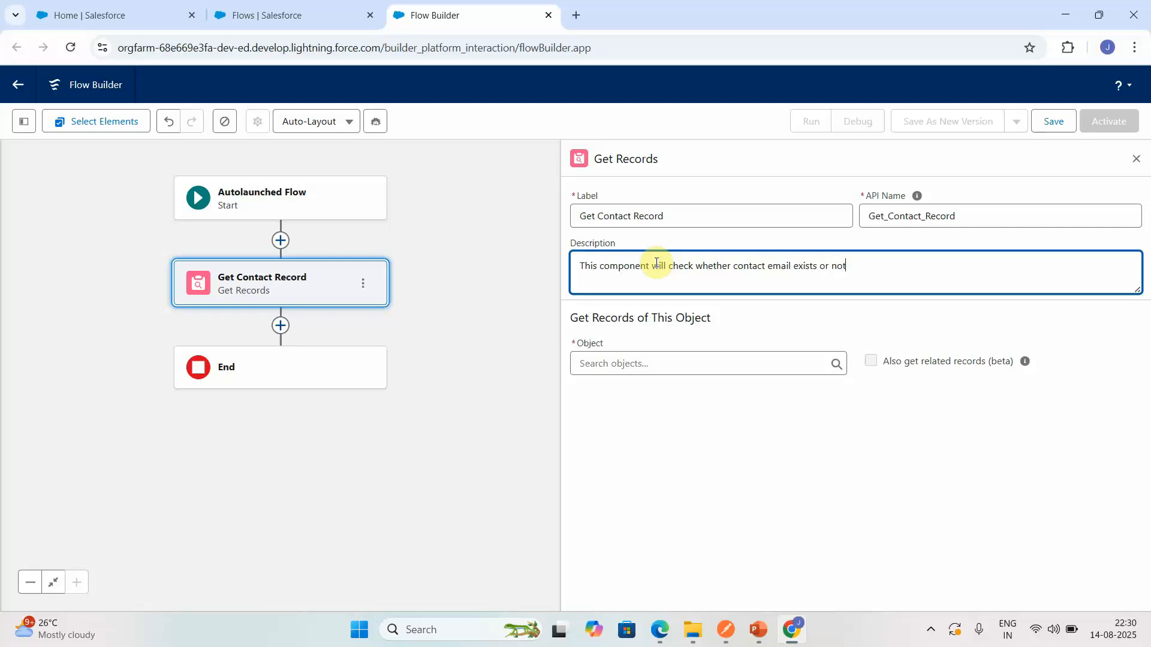
- Set the object of the Get Contact Record element to Contact
{"action": "left_click", "coordinate": [650, 367]}
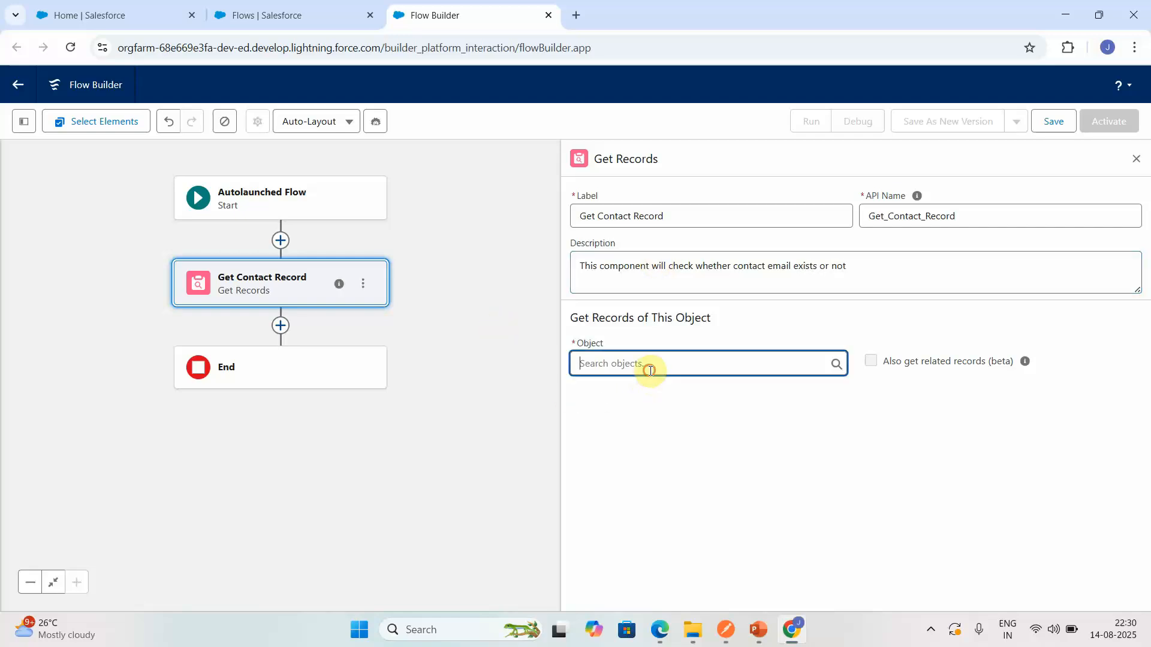
{"action": "type", "text": "com"}
{"action": "key", "text": "BackSpace"}
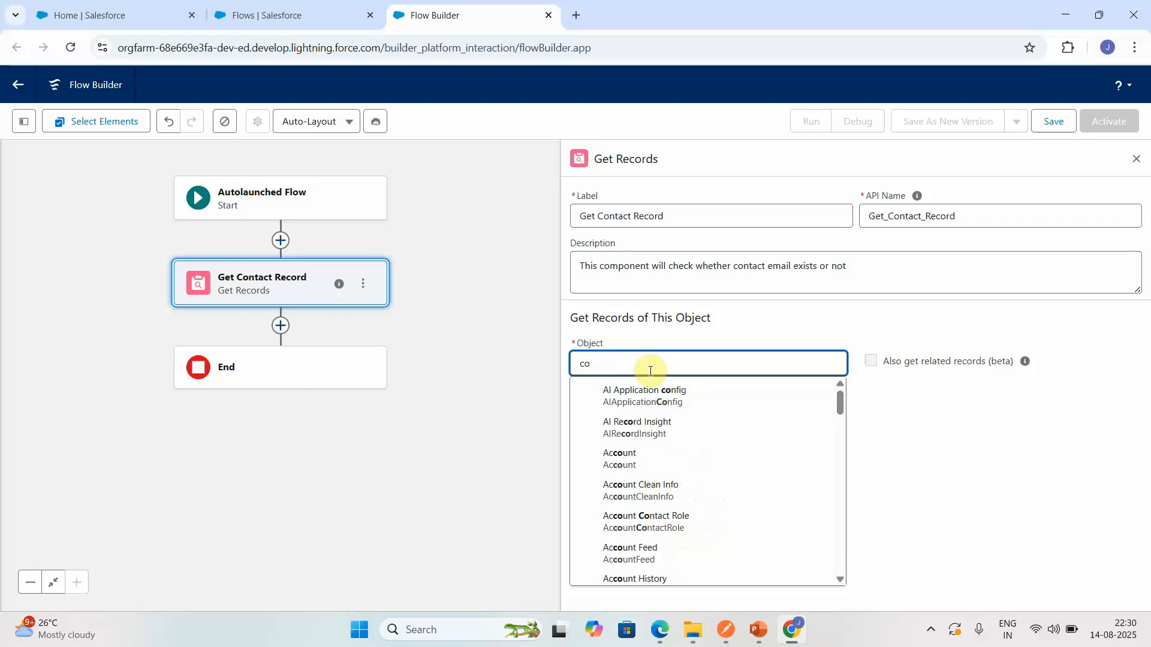
{"action": "type", "text": "nta"}
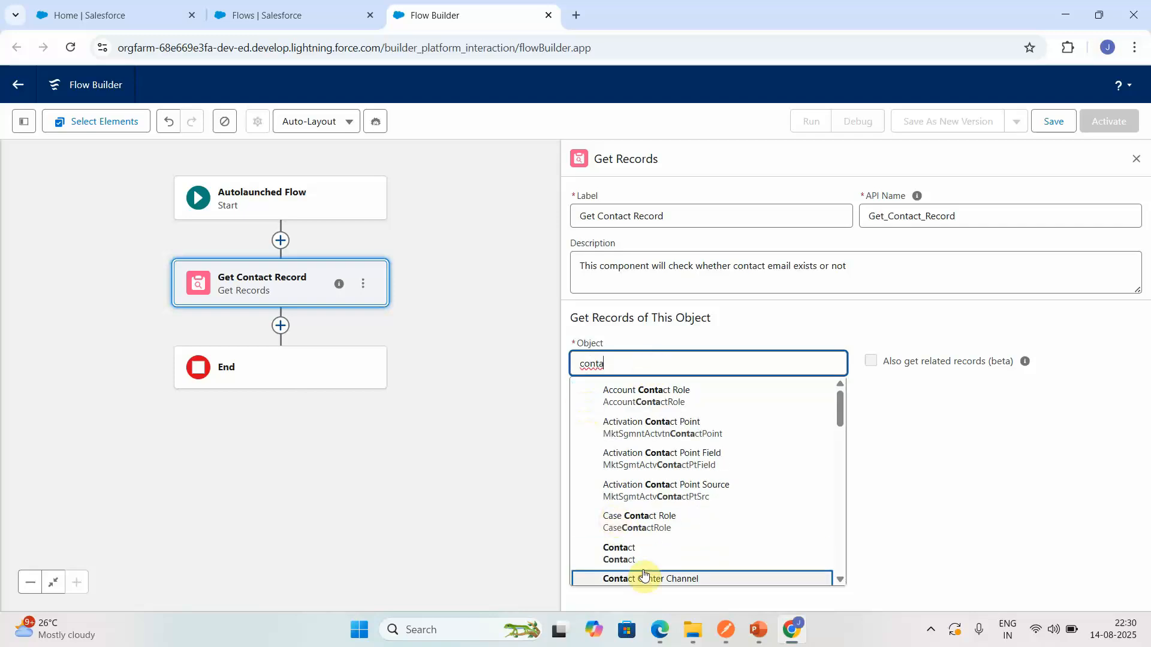
{"action": "left_click", "coordinate": [654, 555]}
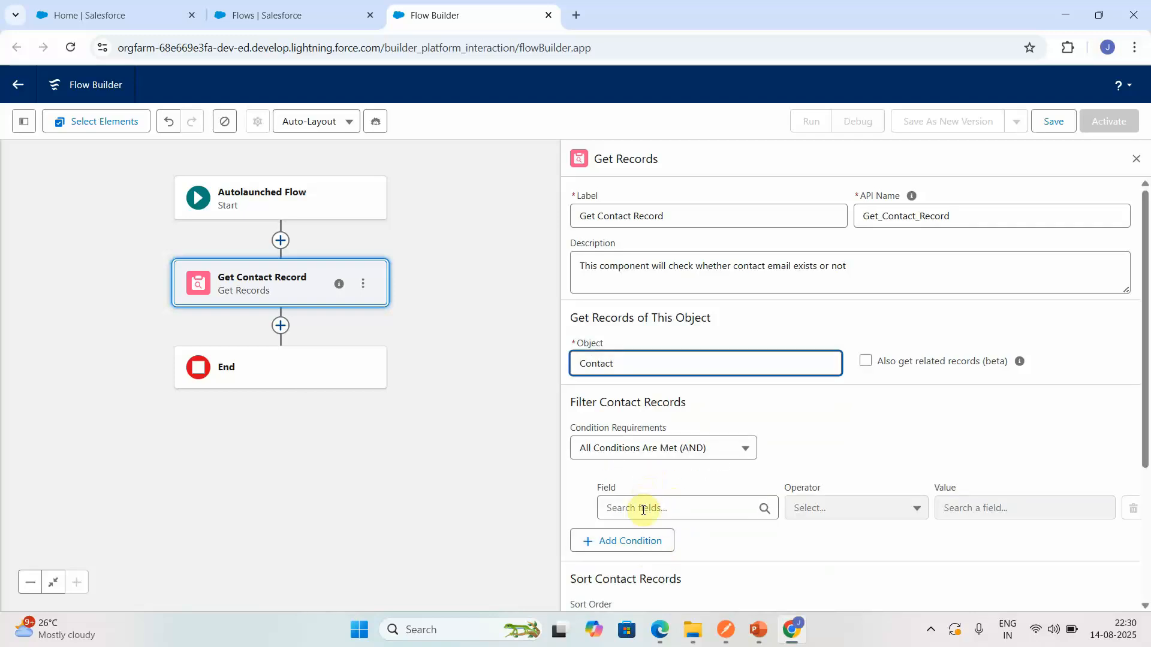
- Set the field of the contact filter condition to Email
{"action": "left_click", "coordinate": [642, 508]}
{"action": "type", "text": "emai"}
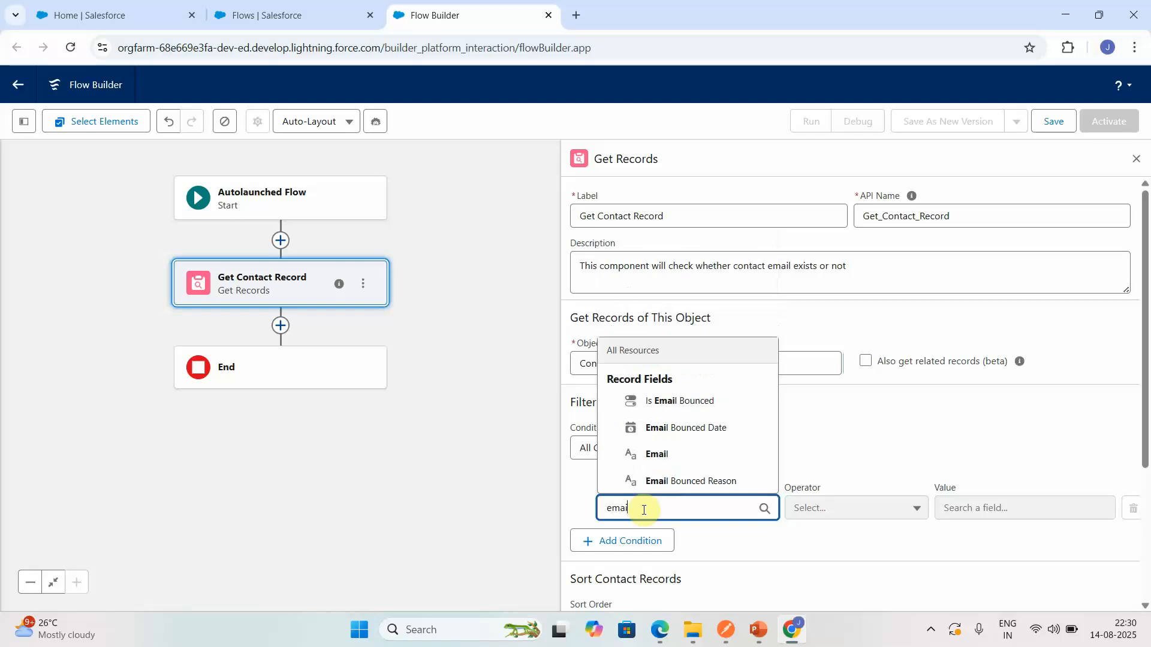
{"action": "left_click", "coordinate": [686, 463]}
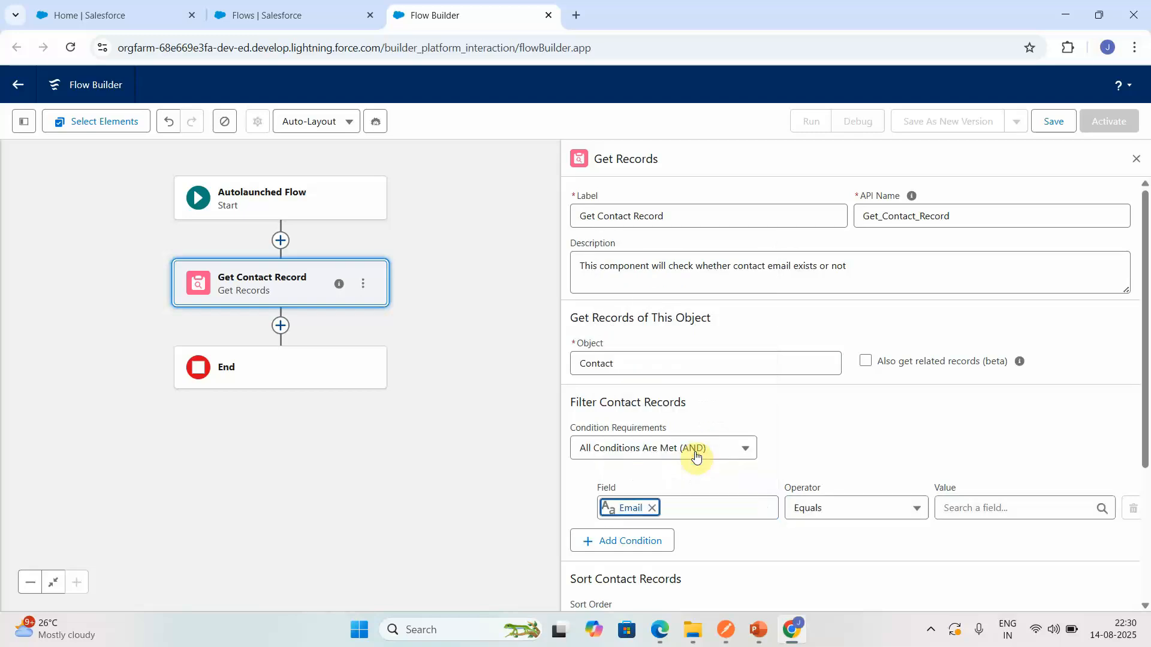
- Start a new Variable resource for the Email condition's value, with the API name contactEmail
{"action": "left_click", "coordinate": [1002, 510]}
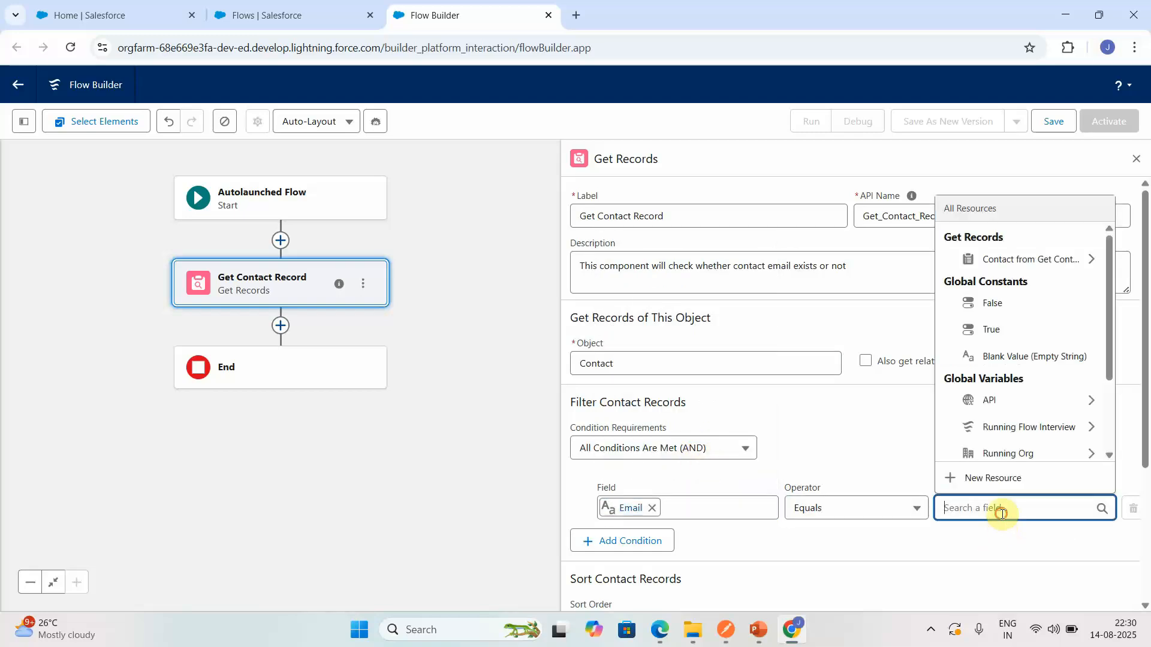
{"action": "left_click", "coordinate": [999, 483]}
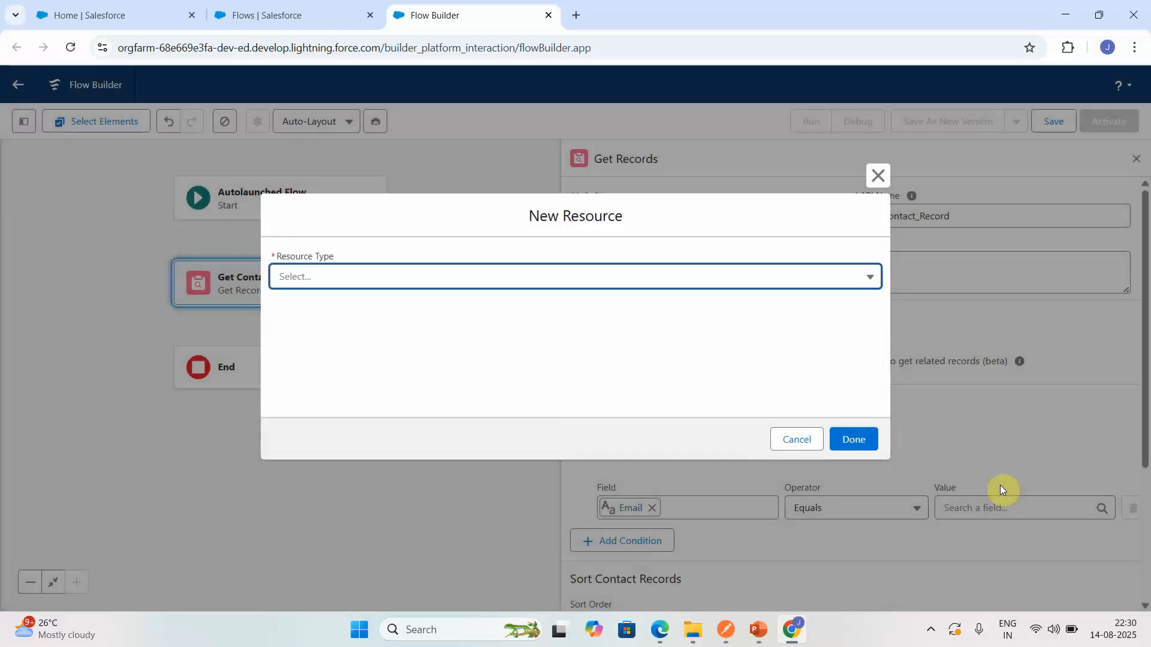
{"action": "left_click", "coordinate": [474, 275]}
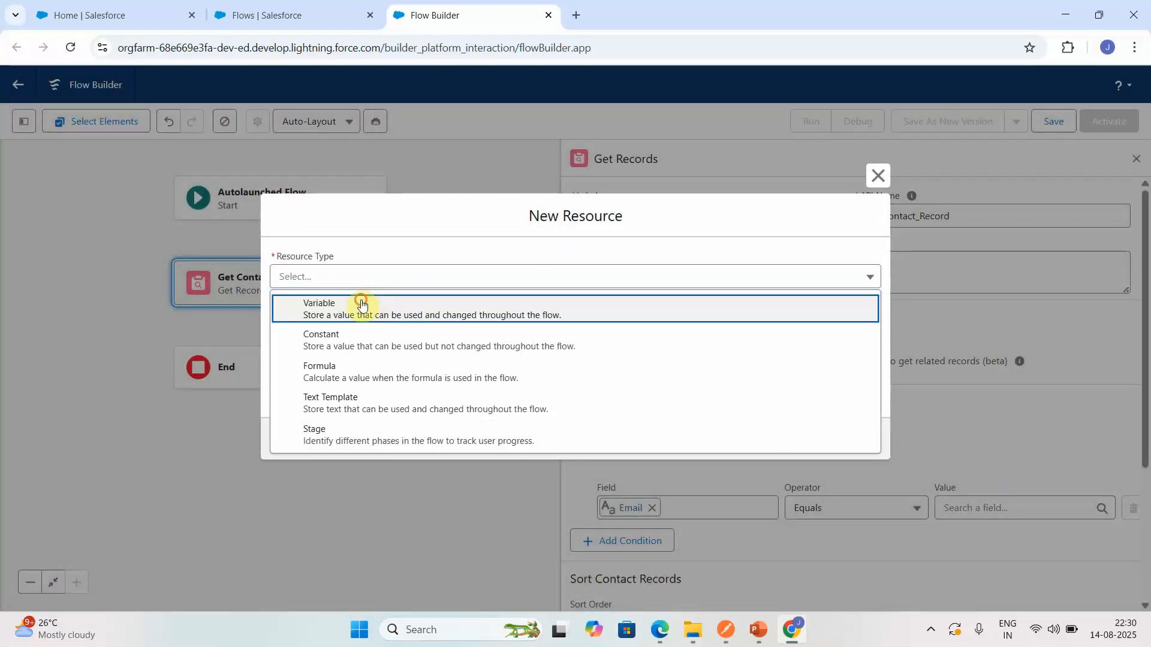
{"action": "left_click", "coordinate": [367, 298]}
{"action": "left_click", "coordinate": [341, 298]}
{"action": "type", "text": "email"}
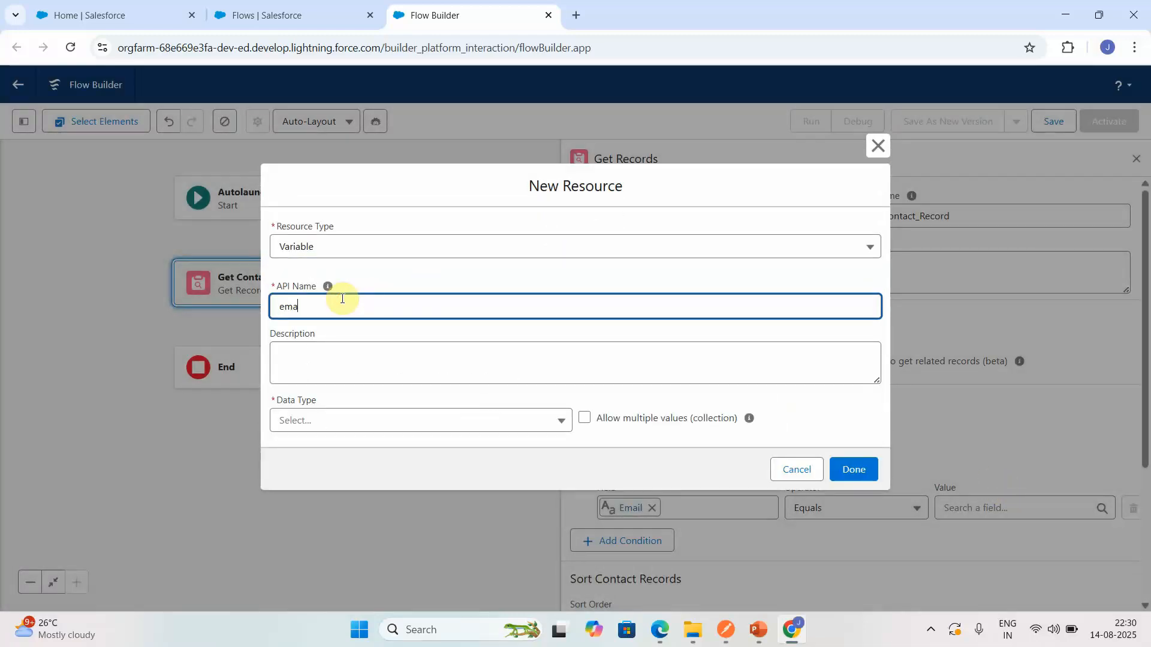
{"action": "key", "text": "BackSpace"}
{"action": "key", "text": "BackSpace"}
{"action": "key", "text": "BackSpace"}
{"action": "key", "text": "BackSpace"}
{"action": "key", "text": "BackSpace"}
{"action": "type", "text": "contactEmail"}
- Describe the contactEmail variable as "This is the contact email that will be used to retrieve associated cases."
{"action": "left_click", "coordinate": [333, 360]}
{"action": "type", "text": "This is"}
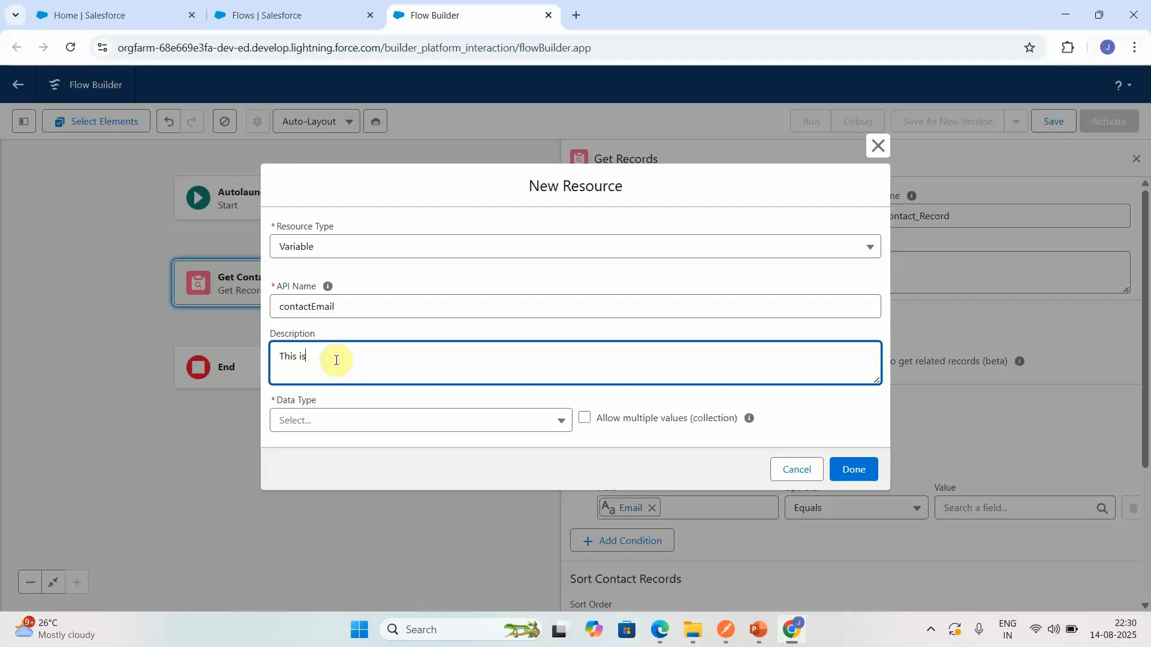
{"action": "type", "text": " the contact email that will be used to retrieve a"}
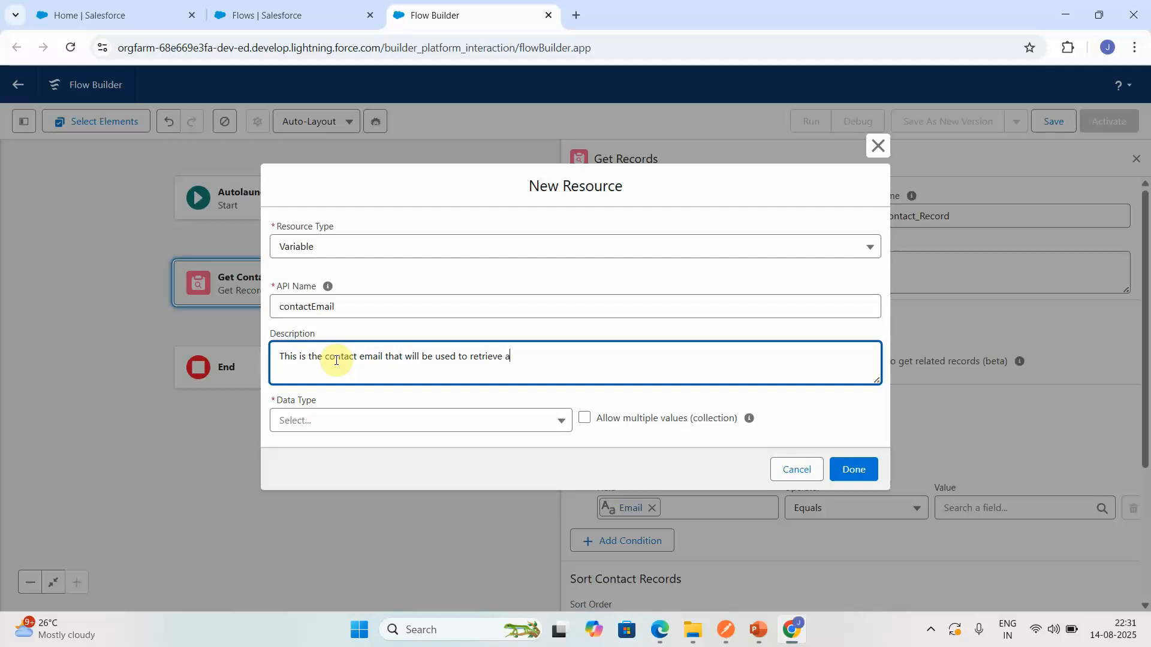
{"action": "type", "text": "ssociated cases."}
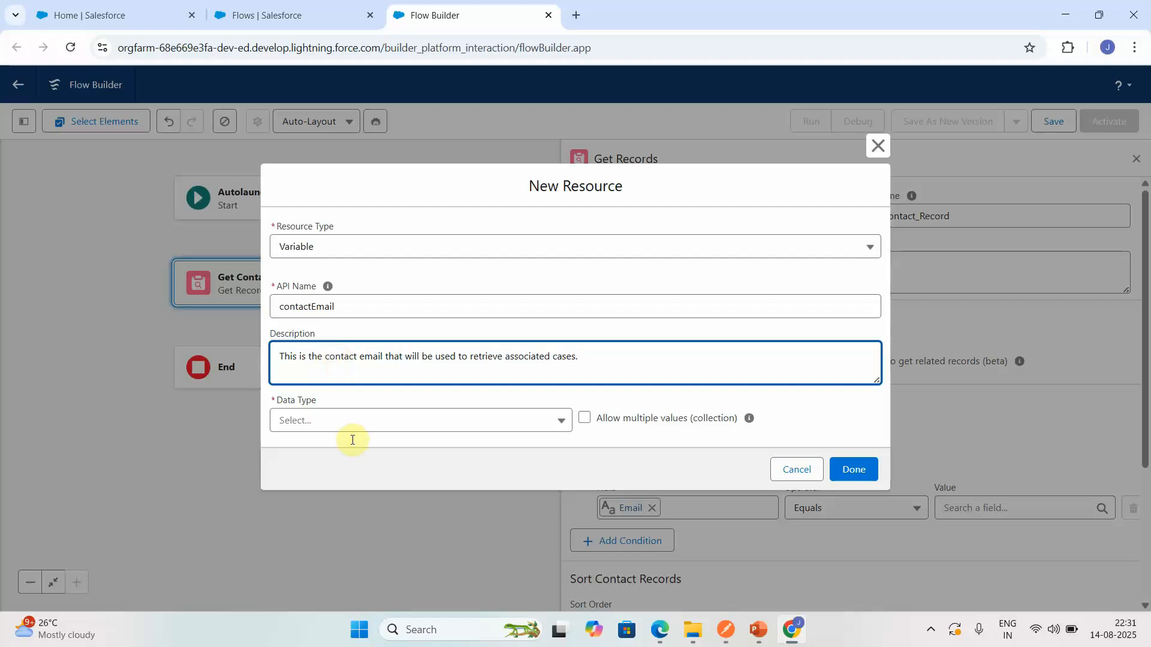
- Give contactEmail the Text data type, make it available for input, and finish the variable and the Get Records settings
{"action": "left_click", "coordinate": [513, 420]}
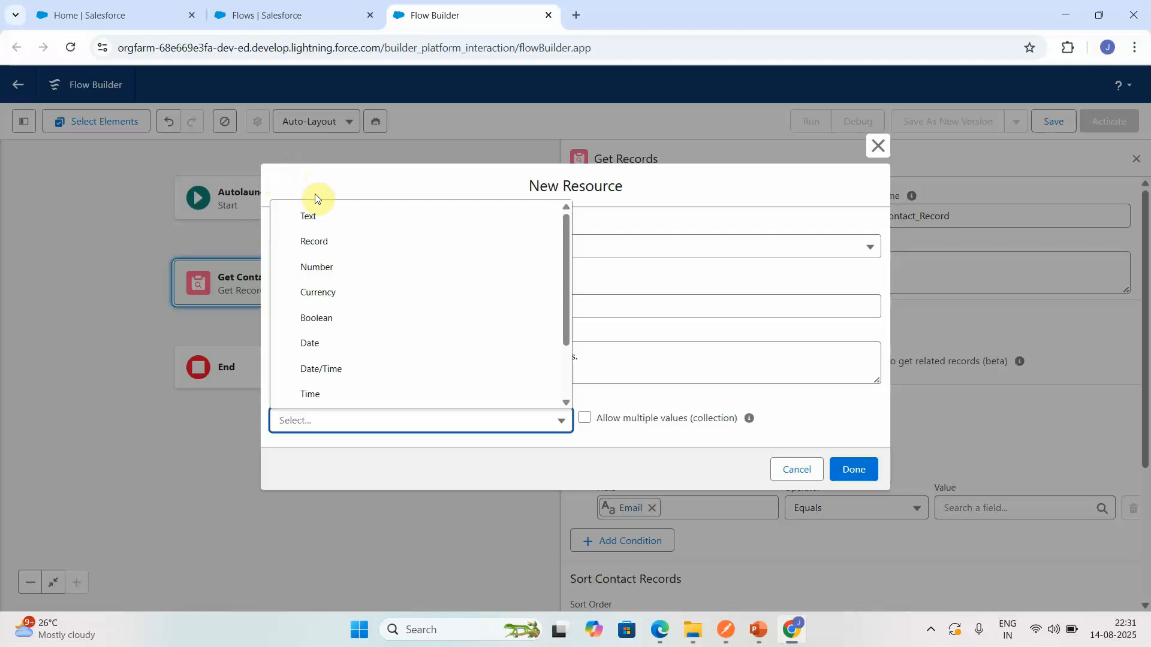
{"action": "left_click", "coordinate": [316, 225]}
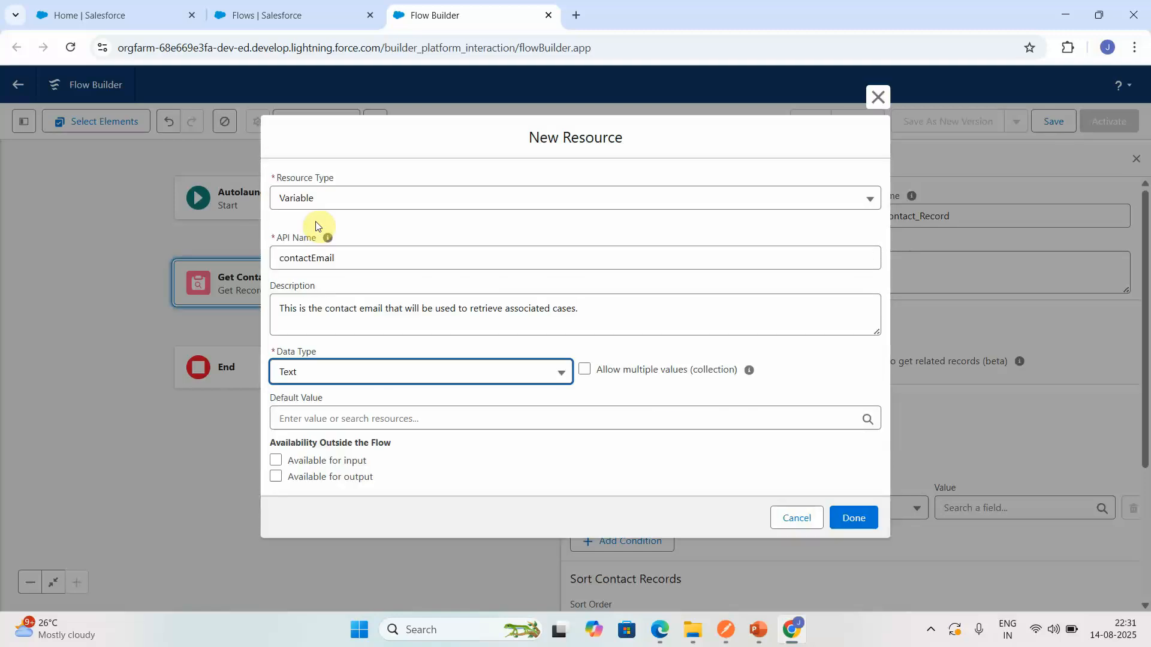
{"action": "left_click", "coordinate": [276, 459]}
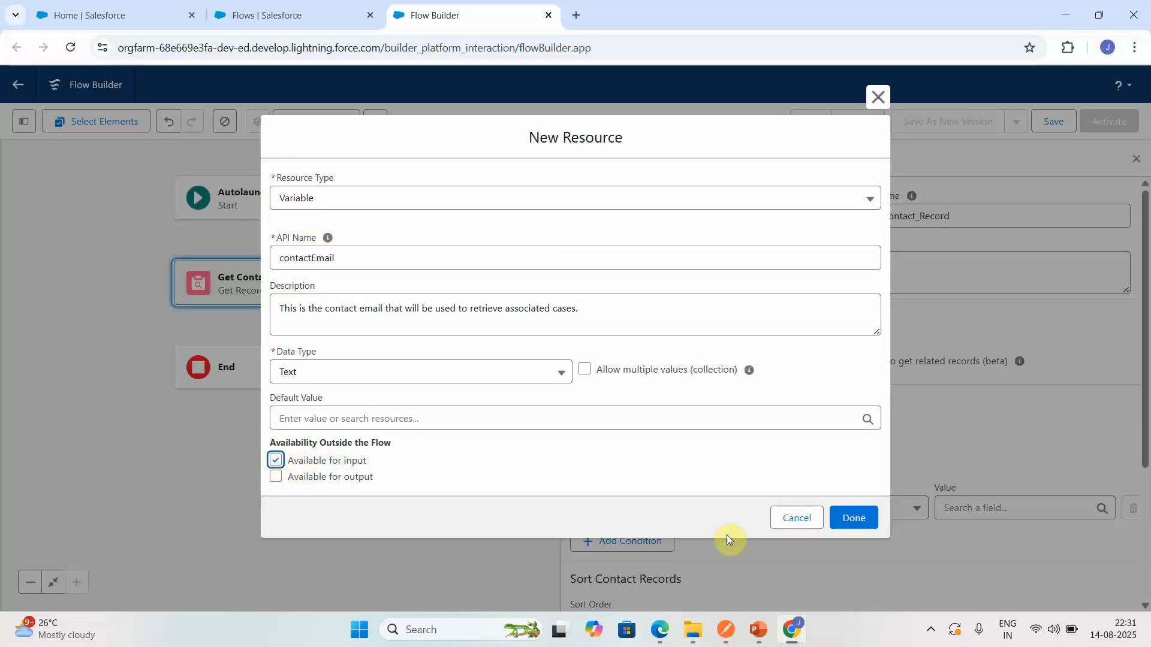
{"action": "left_click", "coordinate": [854, 519]}
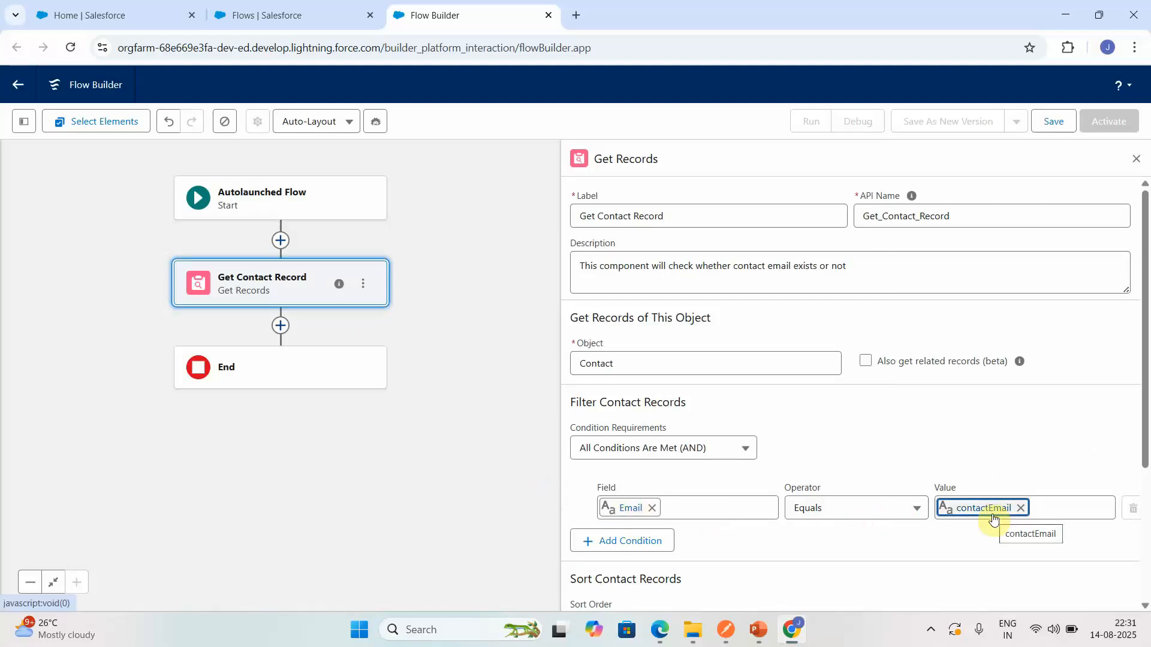
{"action": "left_click", "coordinate": [1137, 161]}
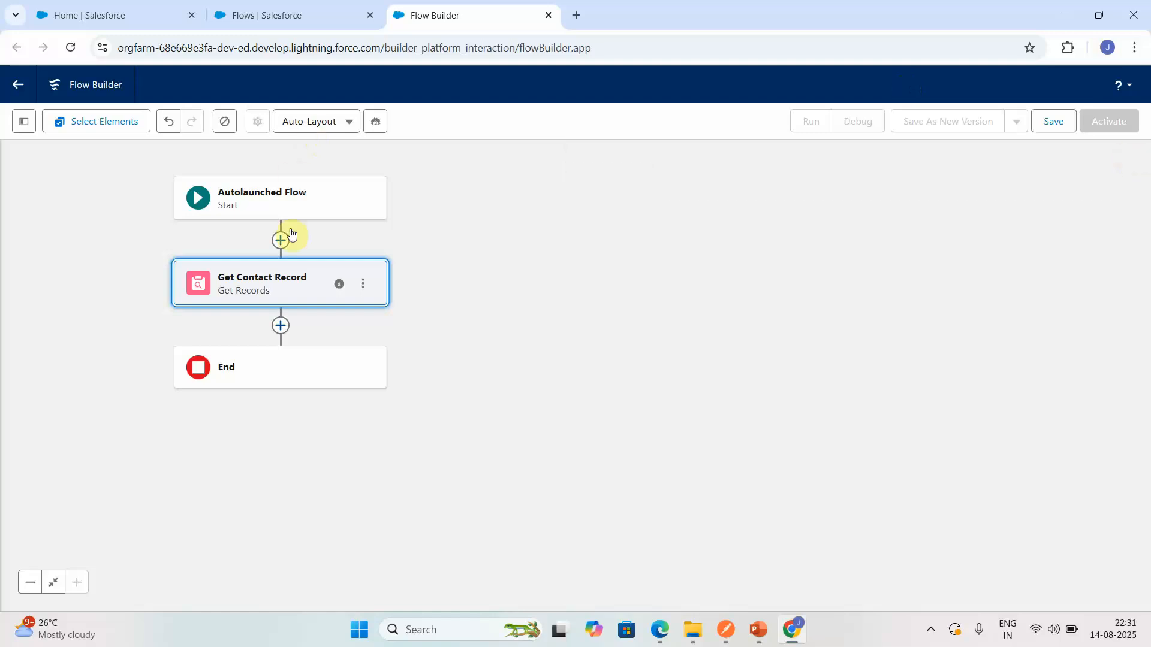
- Add a Decision element after Get Contact Record, labelled "Contact Exists or Not?"
{"action": "left_click", "coordinate": [280, 323]}
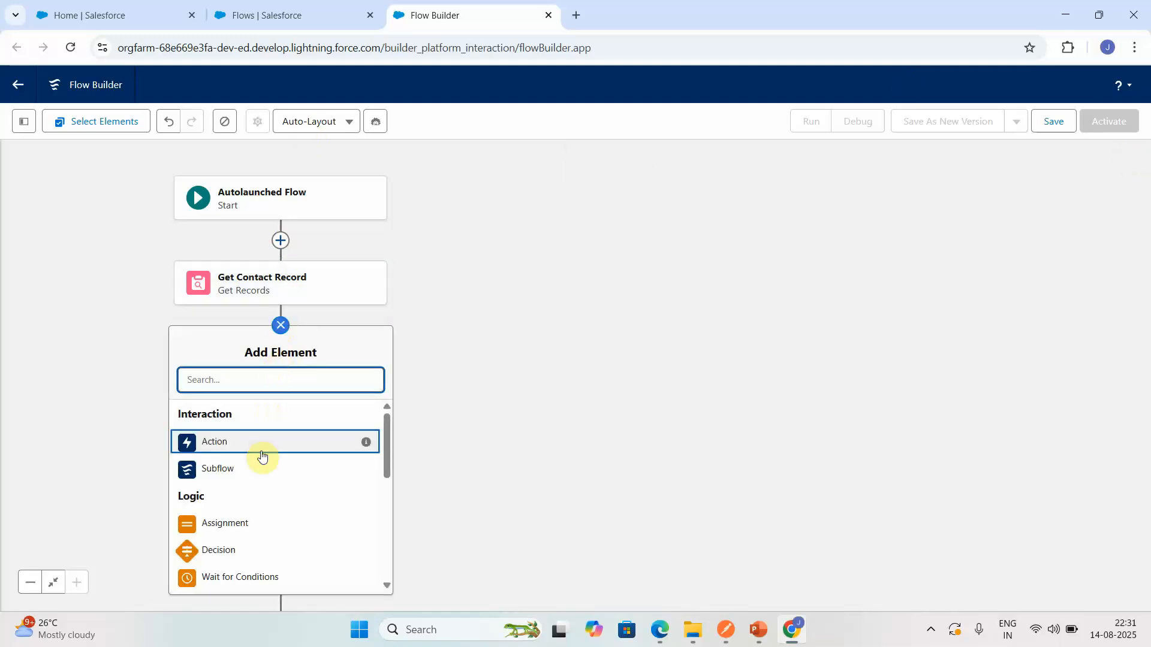
{"action": "left_click", "coordinate": [236, 551]}
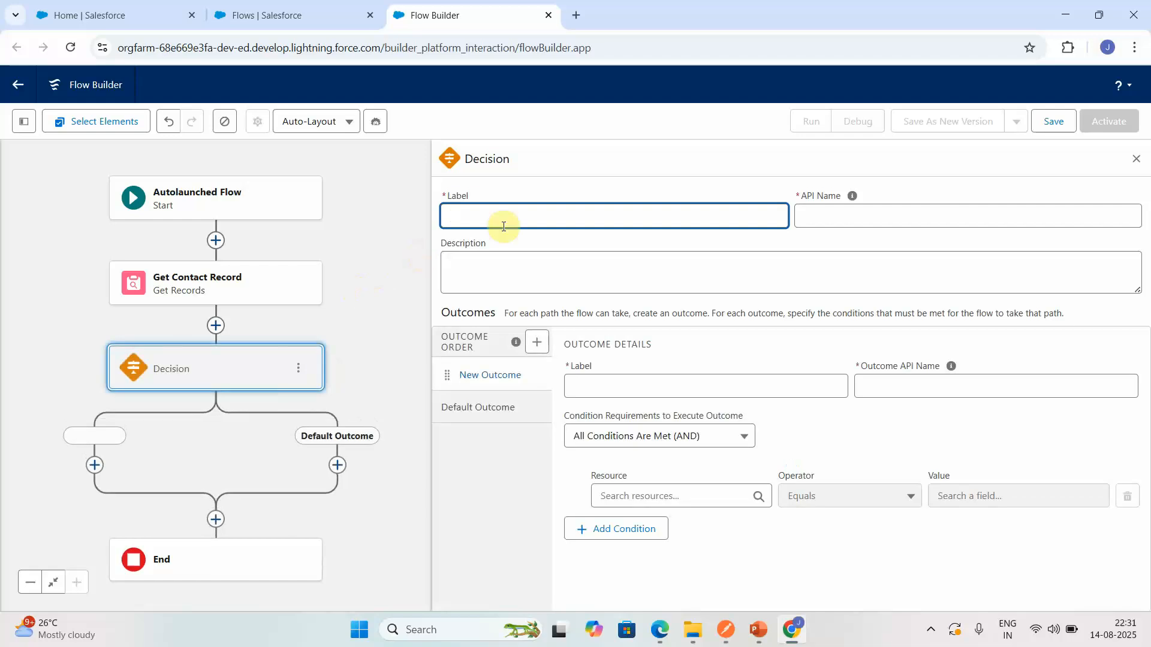
{"action": "type", "text": "Contact Exists or Not?"}
- Describe the Decision element as "This will verify whether contact exists or not."
{"action": "left_click", "coordinate": [528, 254]}
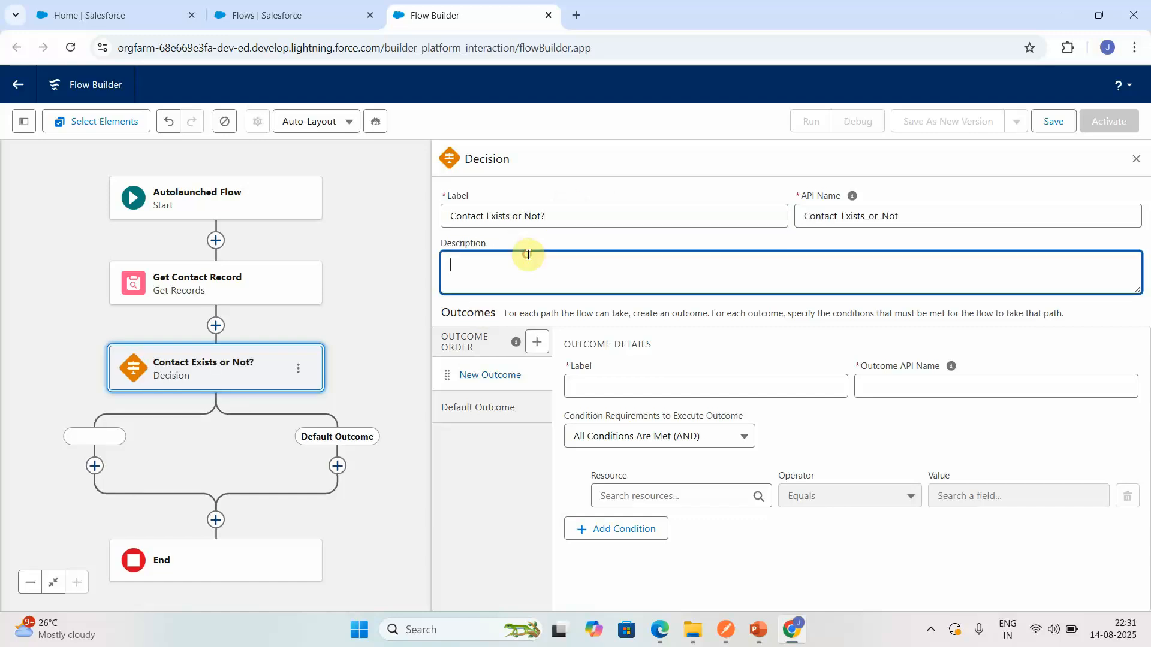
{"action": "type", "text": "This will verify whteh"}
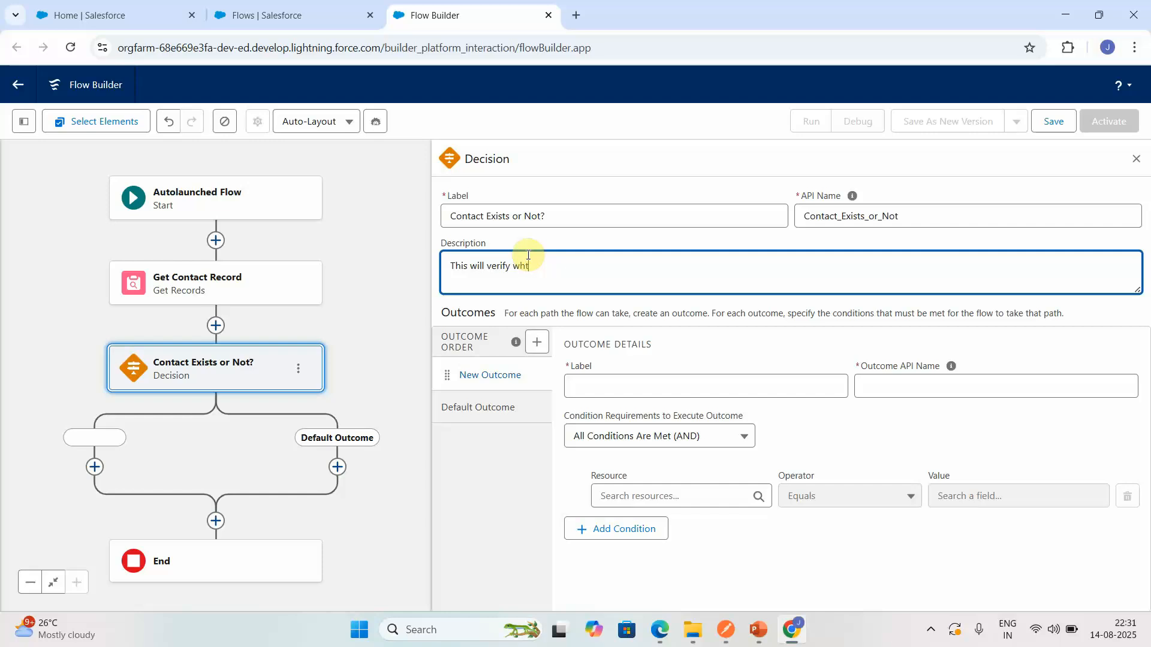
{"action": "key", "text": "BackSpace"}
{"action": "type", "text": "her contact exists or not."}
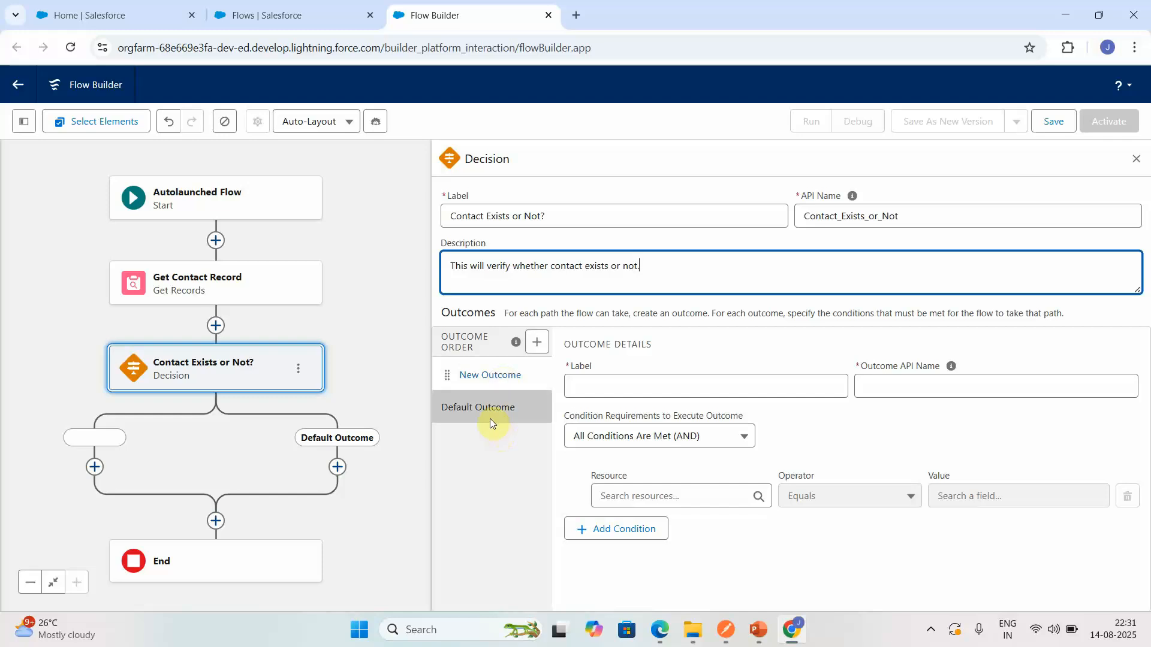
- Label the first outcome of the Decision "Contact exists"
{"action": "left_click", "coordinate": [644, 378]}
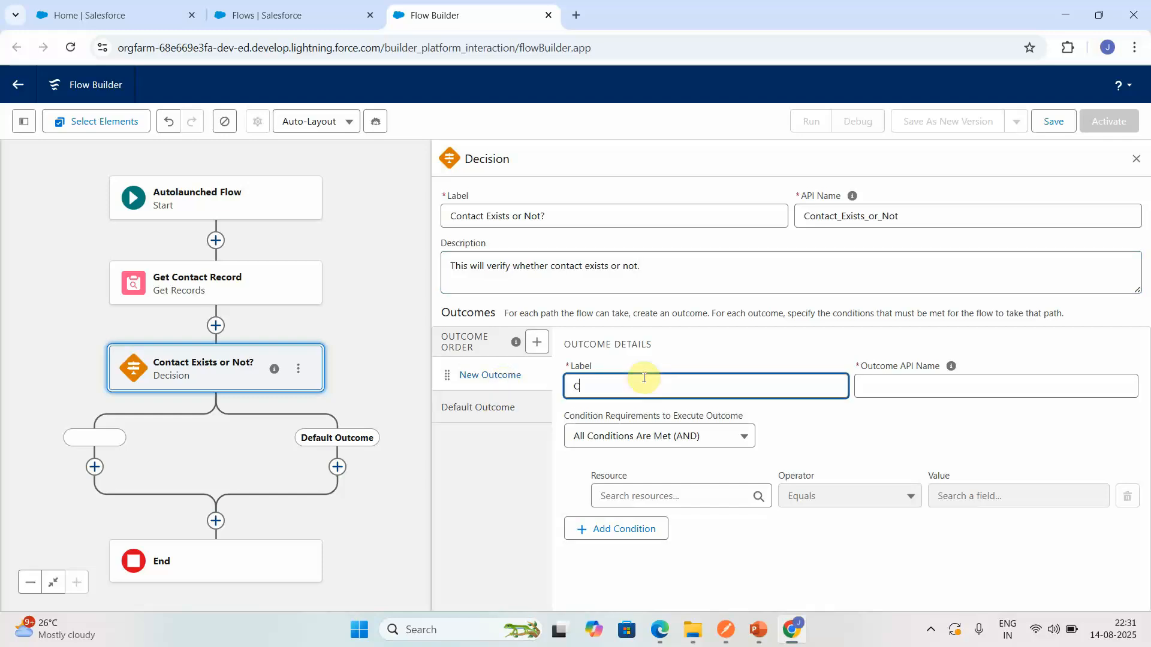
{"action": "type", "text": "Conat"}
{"action": "type", "text": "ct exists"}
- Set the Contact exists outcome's condition so that the Contact from Get Contact Record has Is Null equal to False
{"action": "left_click", "coordinate": [663, 494]}
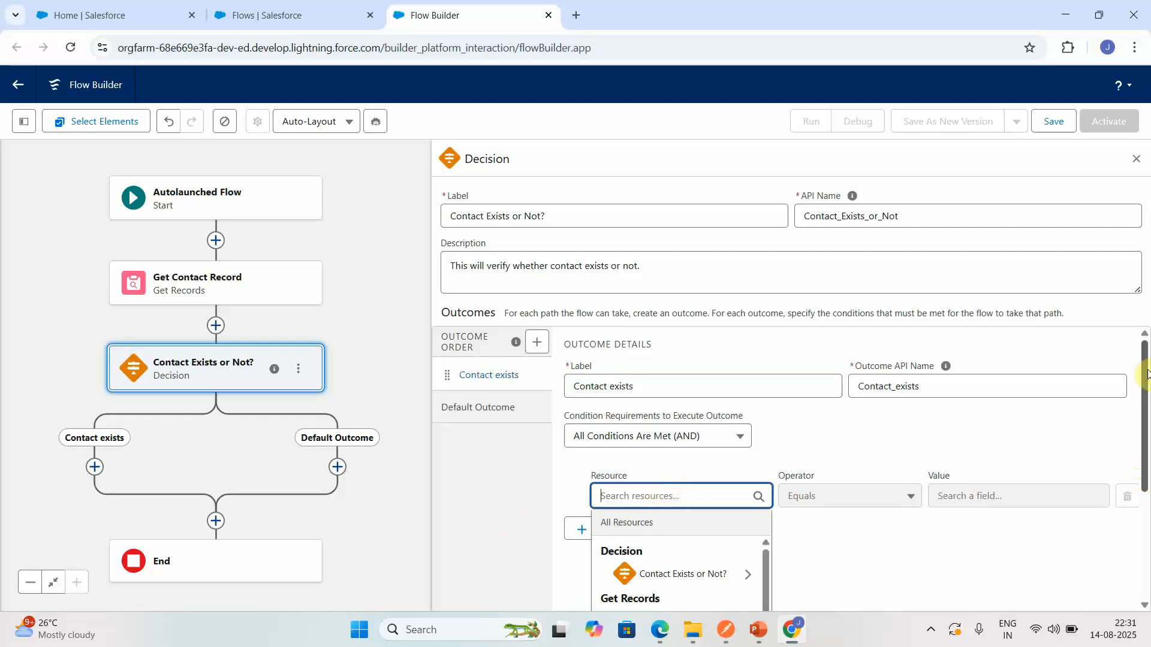
{"action": "left_click_drag", "start_coordinate": [1146, 380], "coordinate": [1147, 460]}
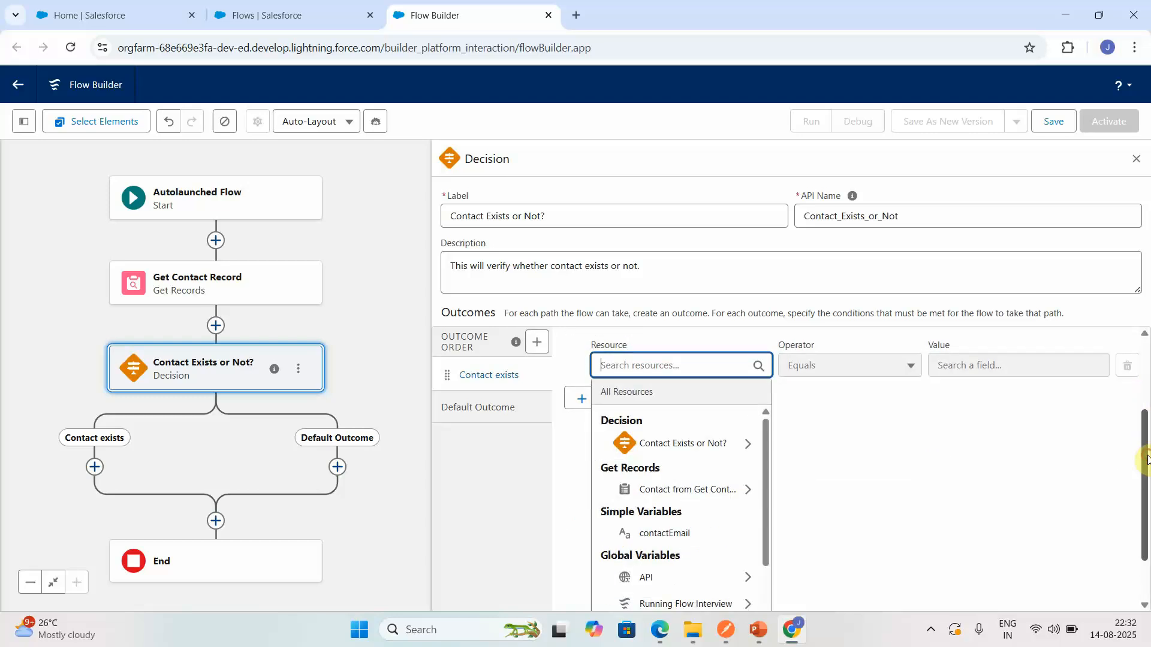
{"action": "left_click", "coordinate": [696, 499]}
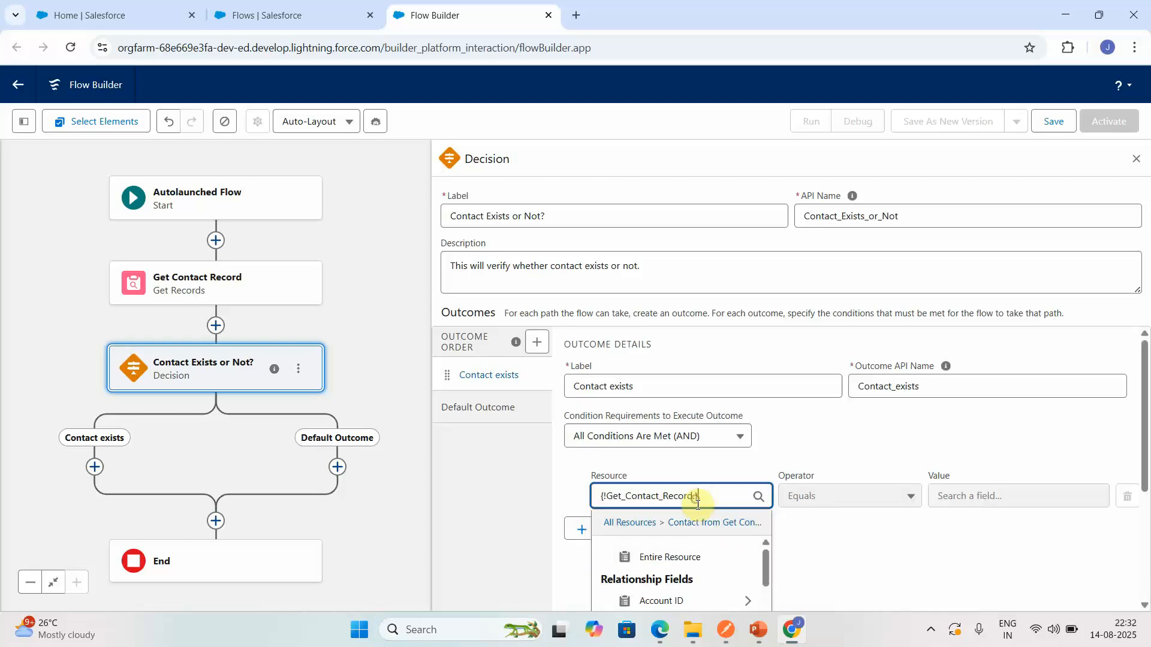
{"action": "left_click", "coordinate": [825, 486]}
{"action": "left_click", "coordinate": [809, 495]}
{"action": "left_click", "coordinate": [819, 513]}
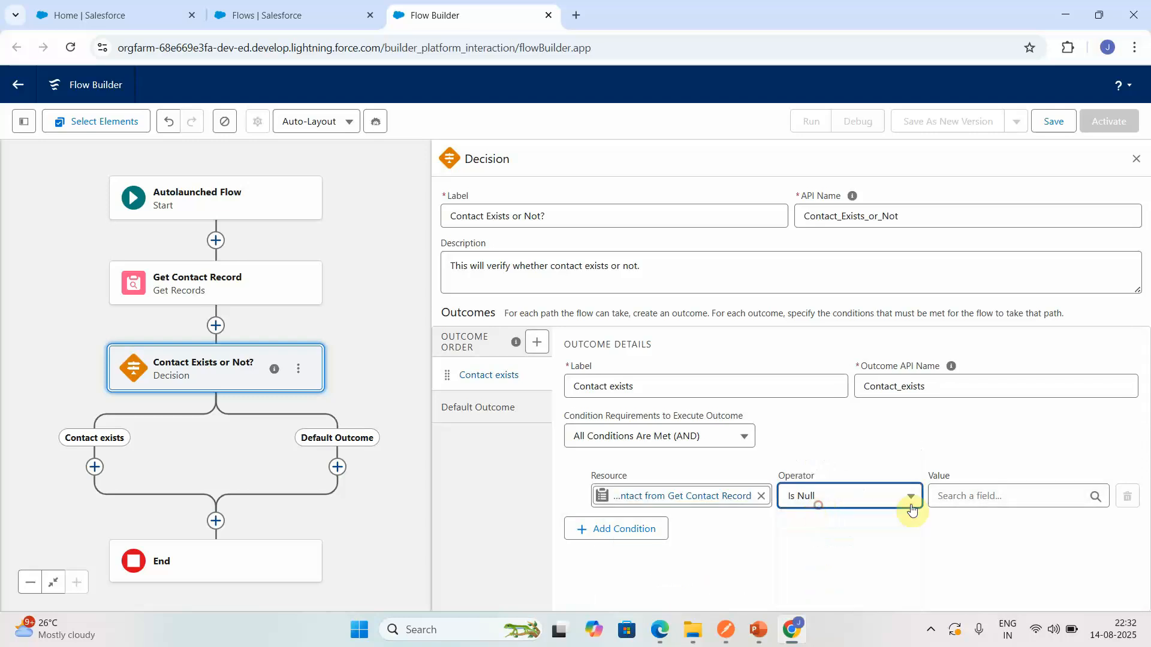
{"action": "left_click", "coordinate": [977, 495]}
{"action": "type", "text": "fal"}
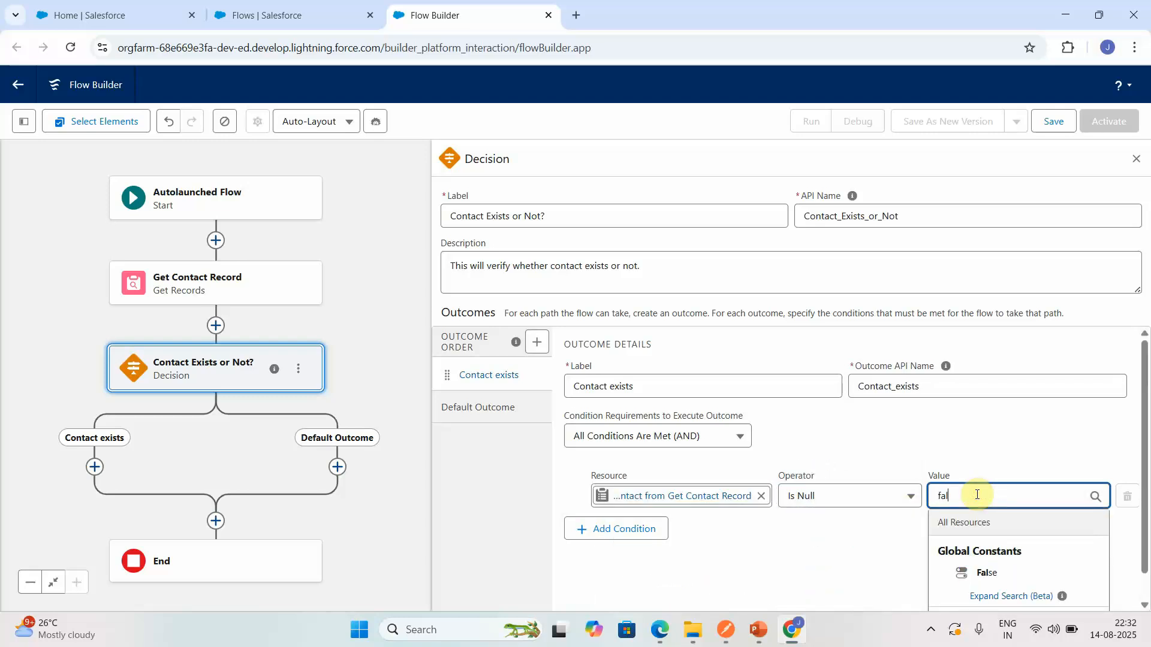
{"action": "left_click", "coordinate": [982, 575]}
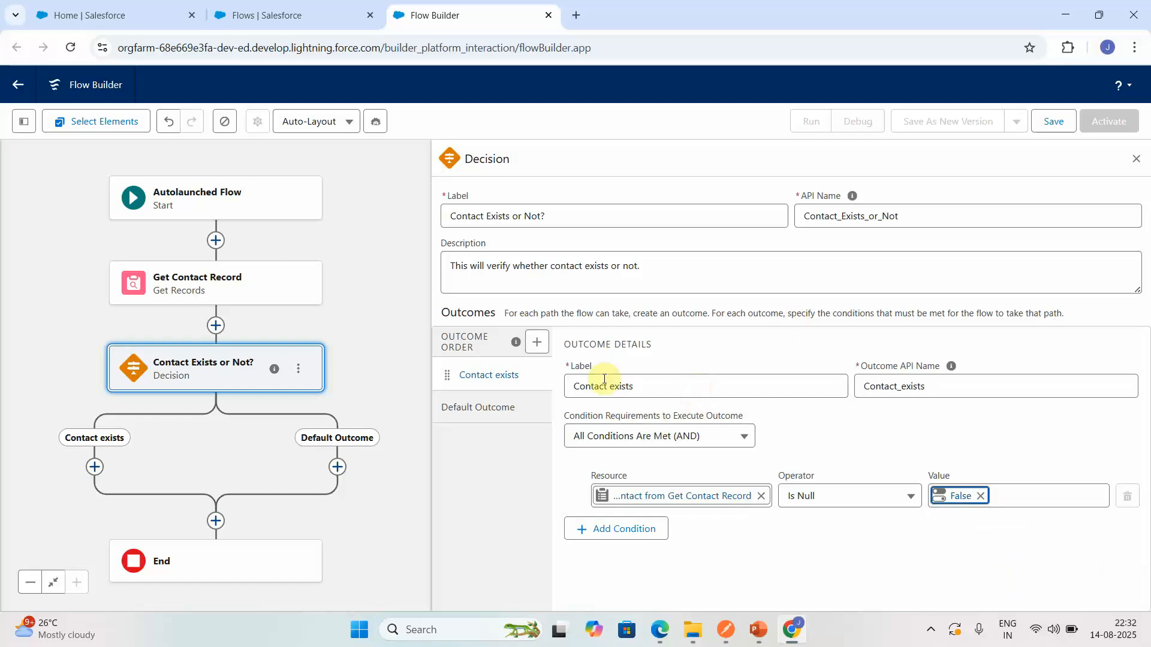
- Rename the default outcome of the Decision "Contact not exists" and finish the Decision settings
{"action": "left_click", "coordinate": [491, 410]}
{"action": "left_click", "coordinate": [657, 387]}
{"action": "key", "text": "BackSpace"}
{"action": "key", "text": "BackSpace"}
{"action": "key", "text": "BackSpace"}
{"action": "key", "text": "BackSpace"}
{"action": "key", "text": "BackSpace"}
{"action": "key", "text": "BackSpace"}
{"action": "key", "text": "BackSpace"}
{"action": "key", "text": "BackSpace"}
{"action": "key", "text": "BackSpace"}
{"action": "key", "text": "BackSpace"}
{"action": "key", "text": "BackSpace"}
{"action": "key", "text": "BackSpace"}
{"action": "key", "text": "BackSpace"}
{"action": "key", "text": "BackSpace"}
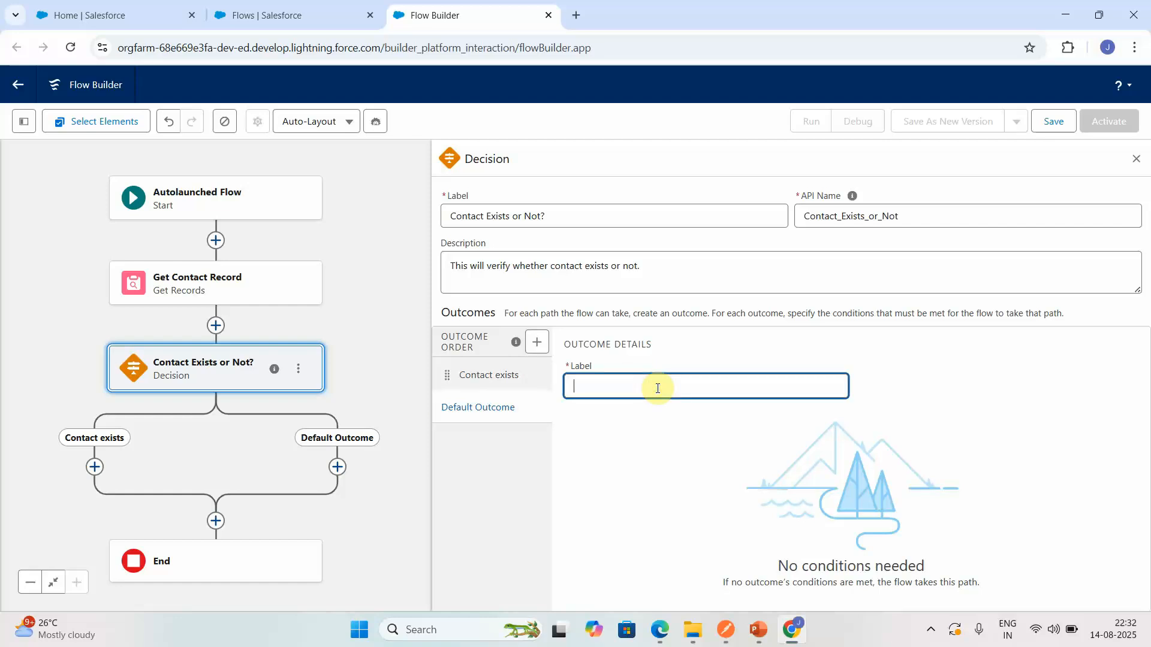
{"action": "type", "text": "Contact not exists"}
{"action": "left_click", "coordinate": [639, 459]}
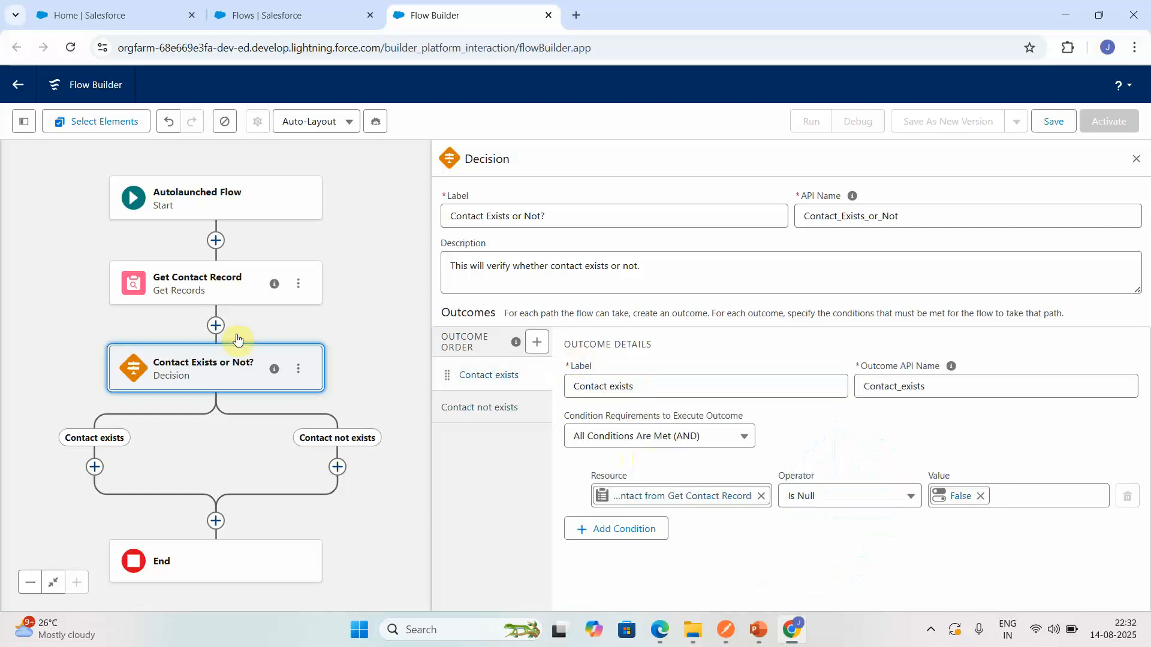
{"action": "left_click", "coordinate": [1135, 161]}
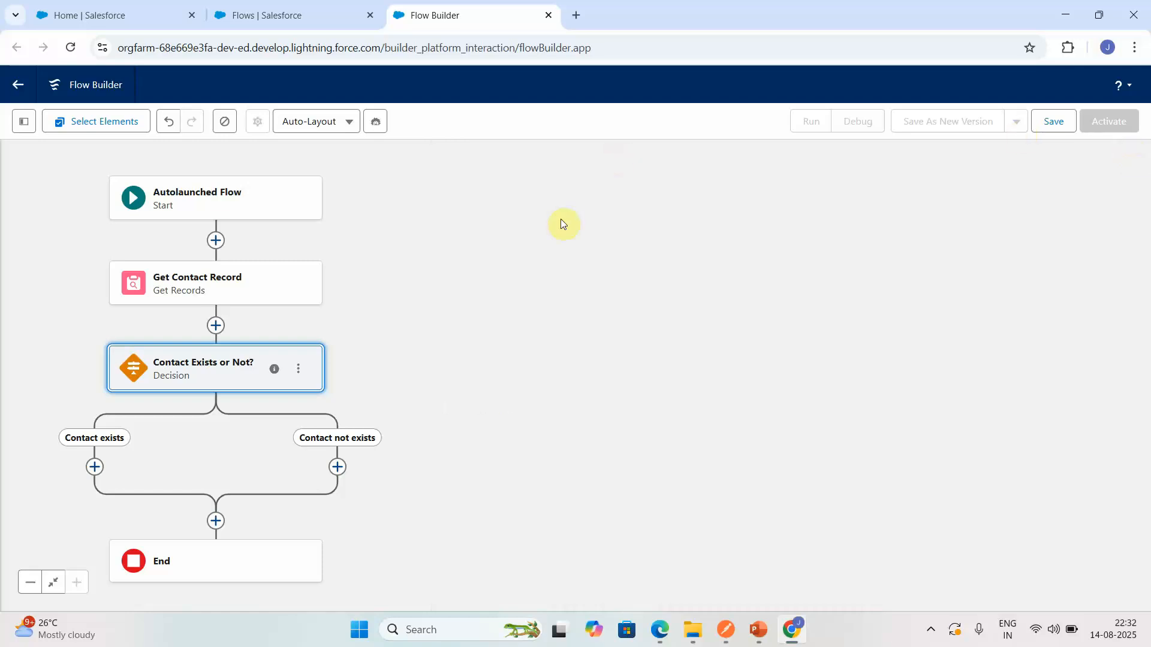
- Add a Get Records element on the Contact exists path, labelled "Get Cases Details"
{"action": "left_click_drag", "start_coordinate": [362, 246], "coordinate": [687, 116]}
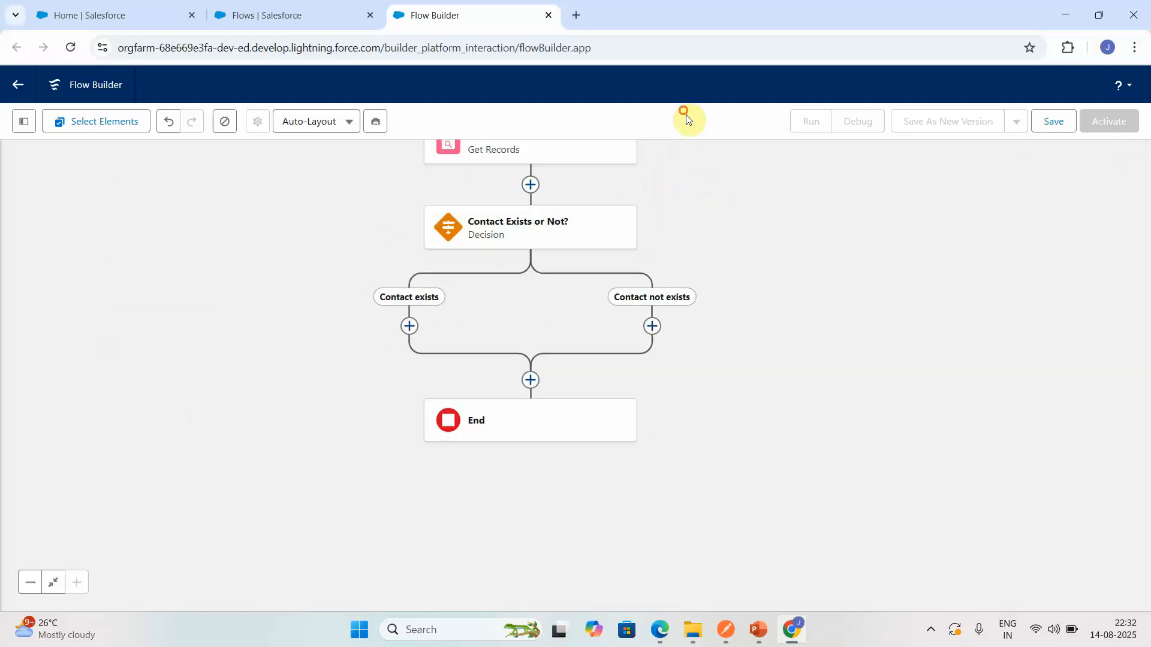
{"action": "left_click", "coordinate": [409, 327]}
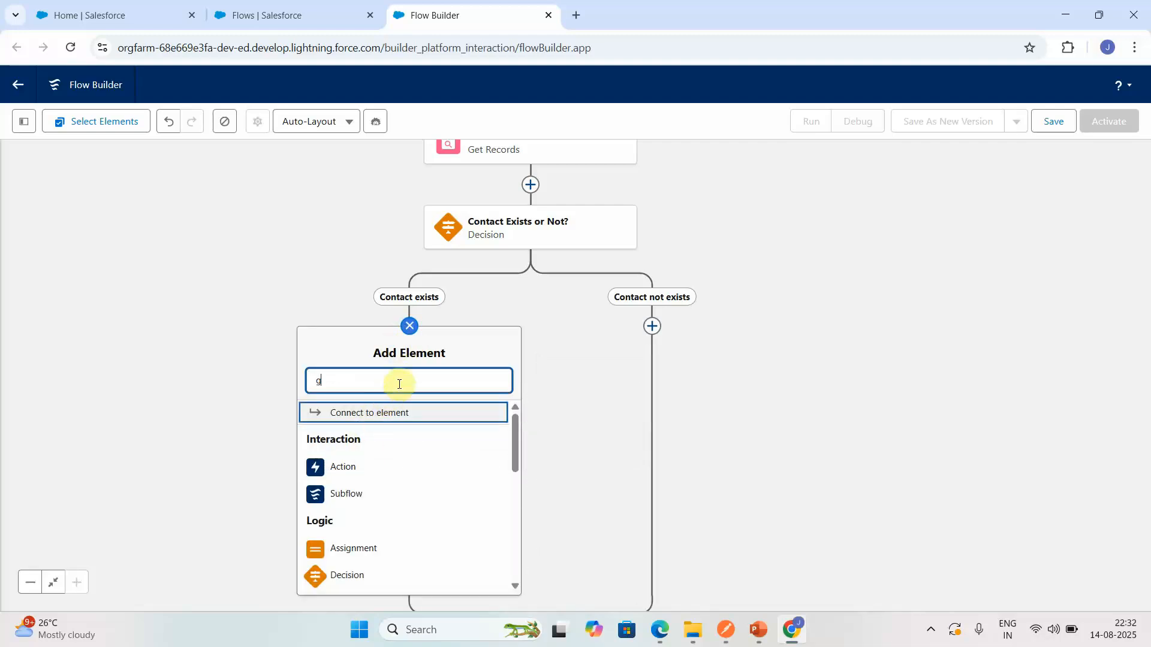
{"action": "type", "text": "get"}
{"action": "left_click", "coordinate": [378, 416]}
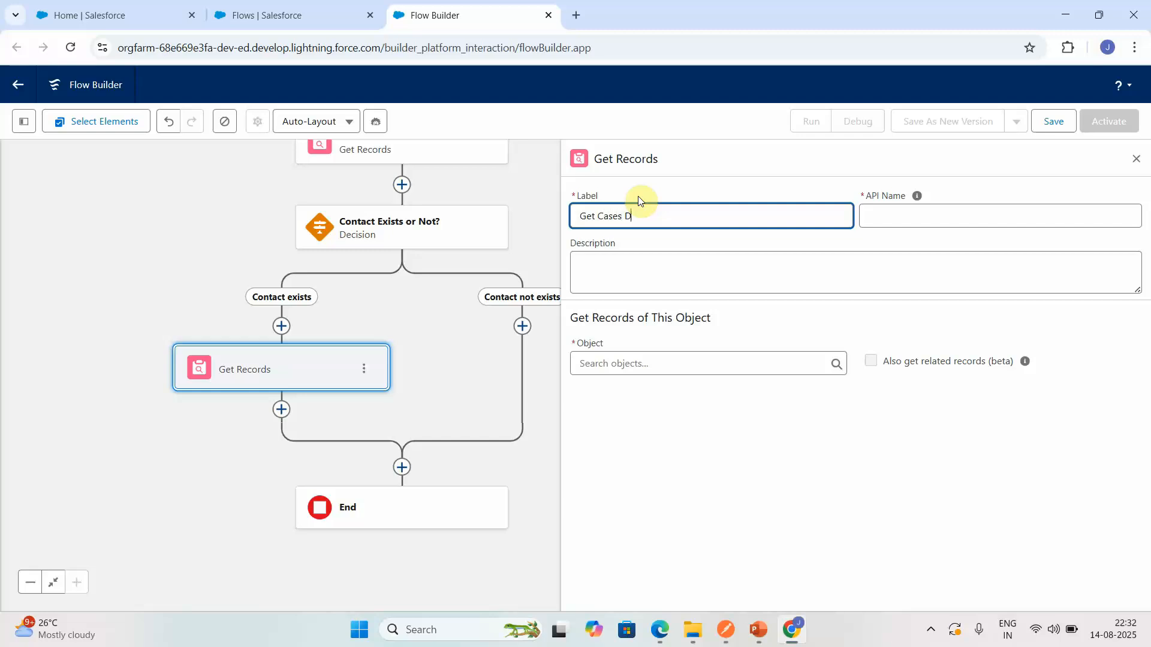
- Describe Get Cases Details as "This will retrieve the case details for the contact." and set its object to Case
{"action": "left_click", "coordinate": [623, 278]}
{"action": "type", "text": "This will retrieve"}
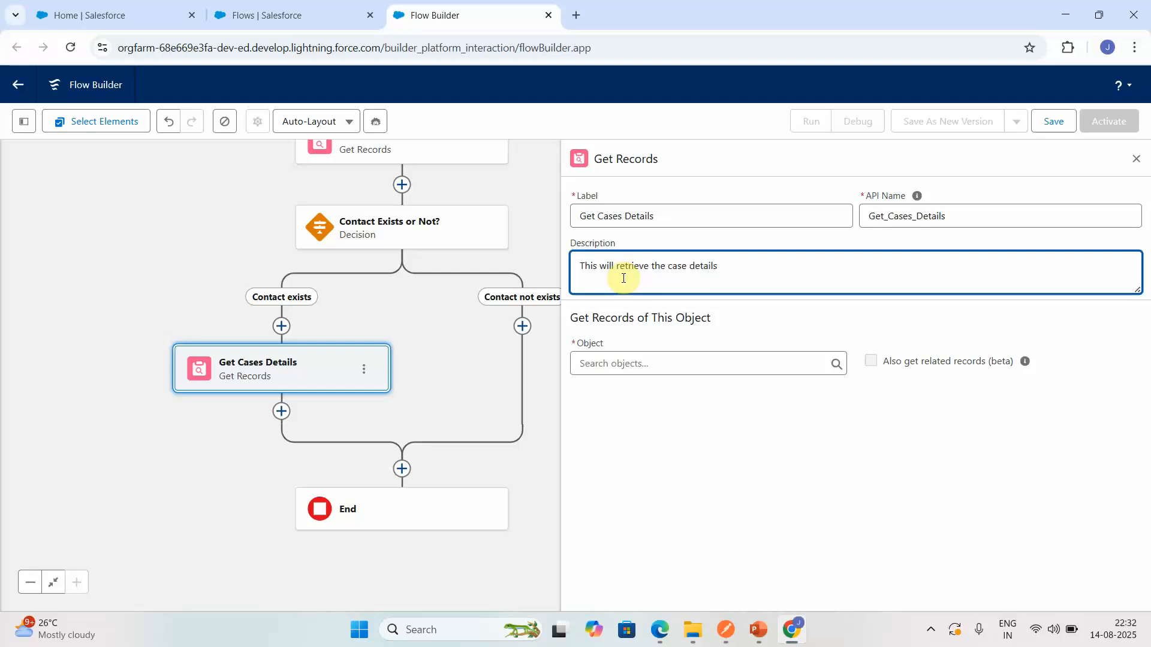
{"action": "type", "text": "the contact."}
{"action": "left_click", "coordinate": [641, 364]}
{"action": "type", "text": "case"}
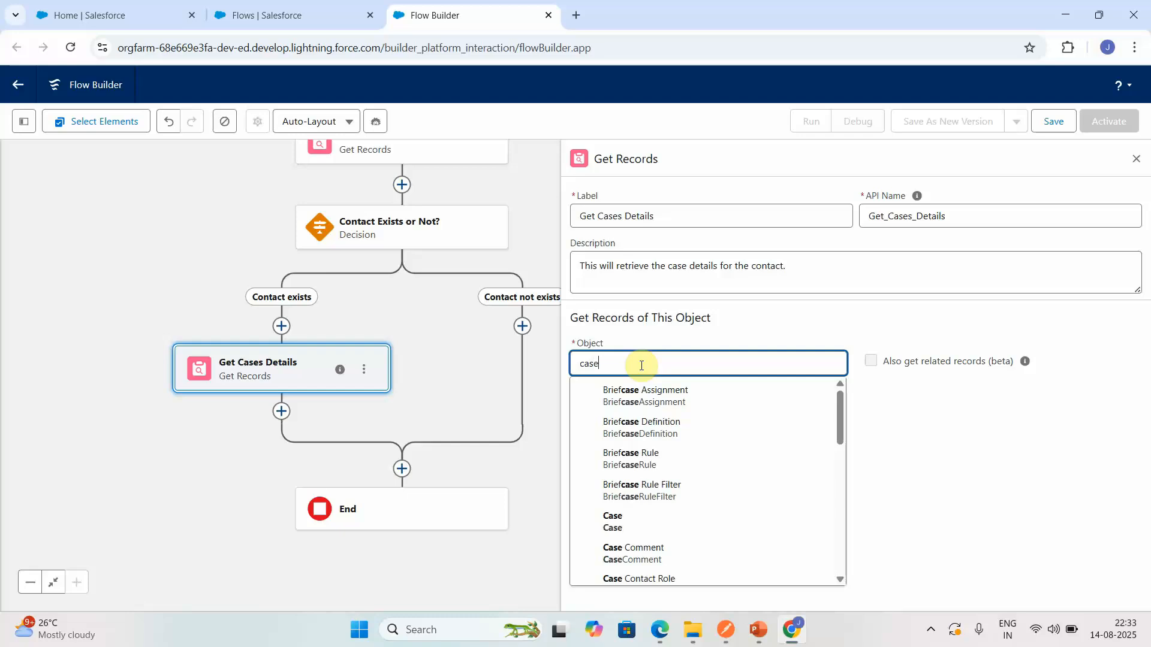
{"action": "left_click", "coordinate": [627, 515]}
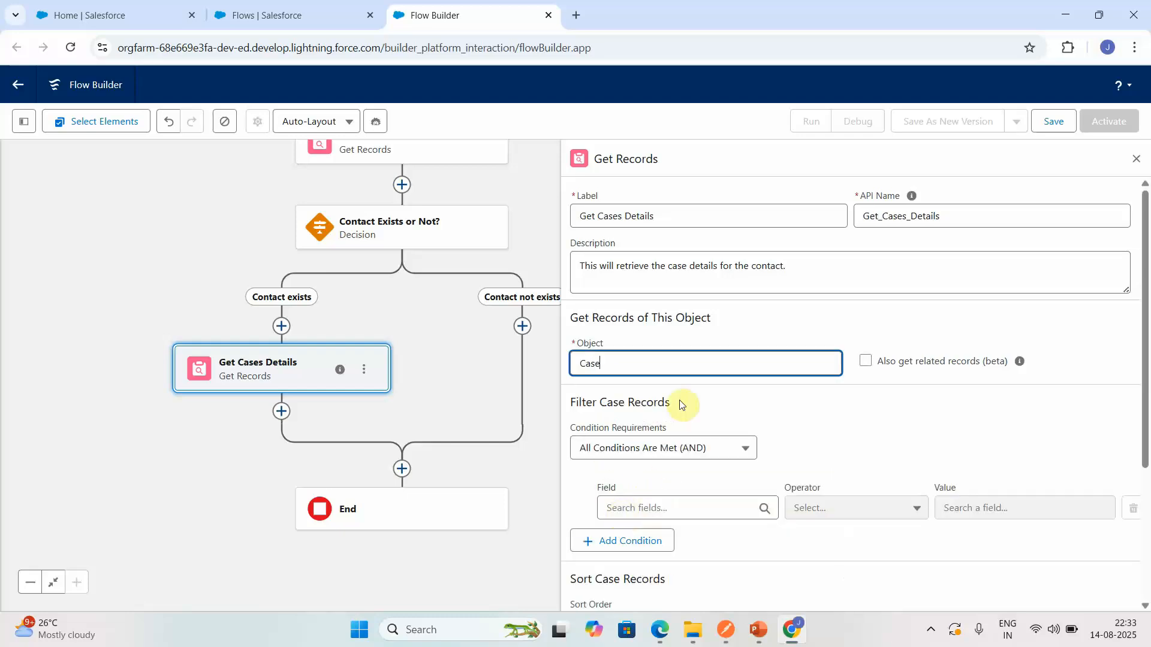
- Filter the Case records by Contact Email equal to the contactEmail variable
{"action": "left_click", "coordinate": [658, 508]}
{"action": "type", "text": "con"}
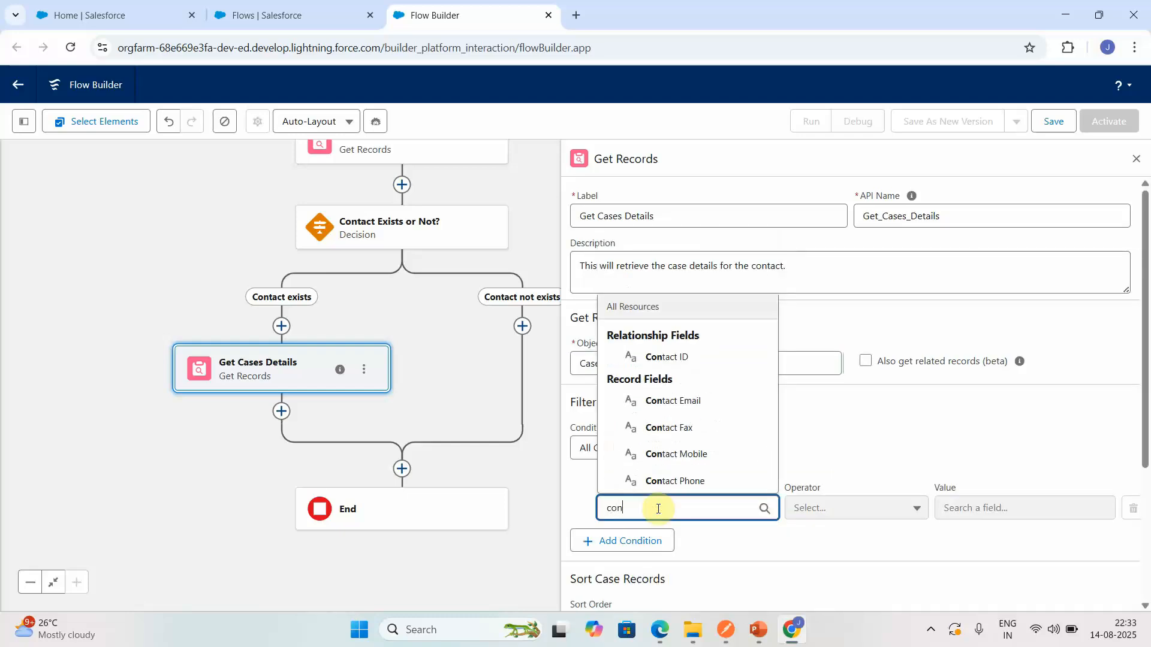
{"action": "left_click", "coordinate": [663, 402]}
{"action": "left_click", "coordinate": [955, 508]}
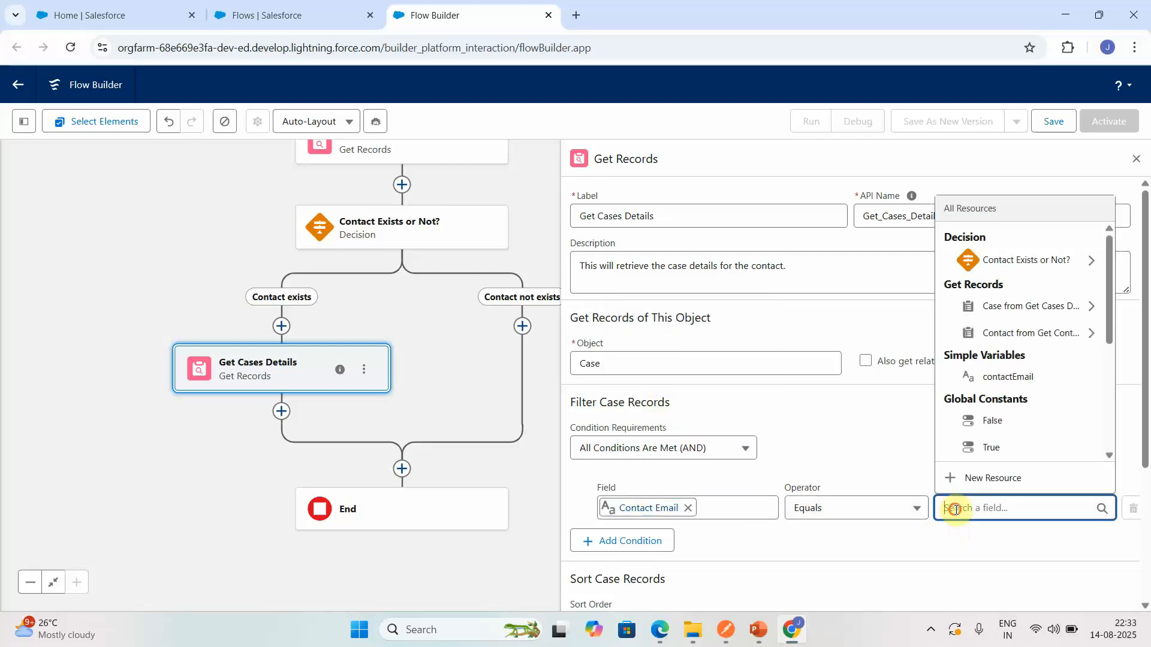
{"action": "type", "text": "em"}
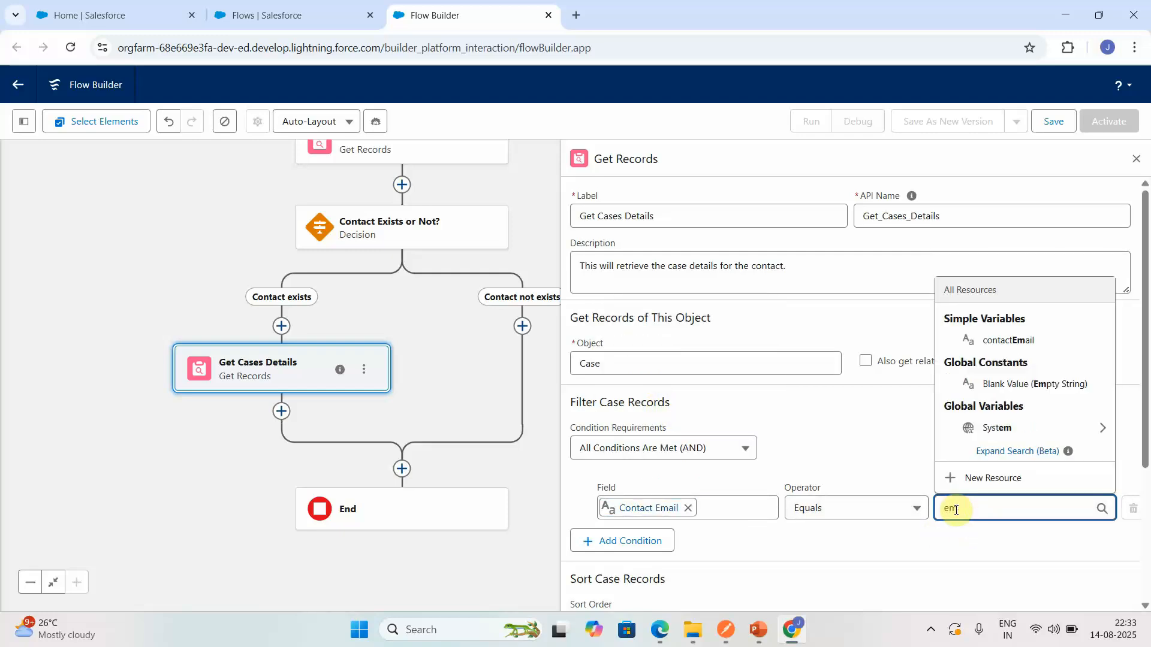
{"action": "key", "text": "BackSpace"}
{"action": "key", "text": "BackSpace"}
{"action": "type", "text": "con"}
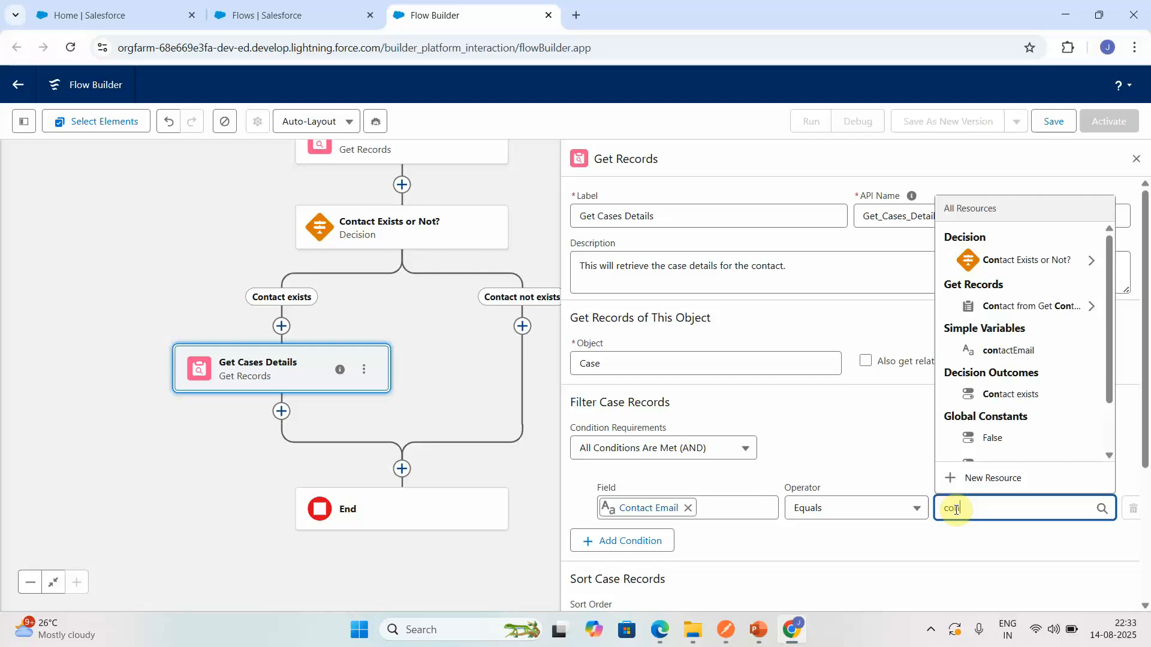
{"action": "left_click", "coordinate": [1020, 351]}
- Store all records in Get Cases Details, with fields chosen and variables assigned manually (advanced)
{"action": "left_click", "coordinate": [1145, 509]}
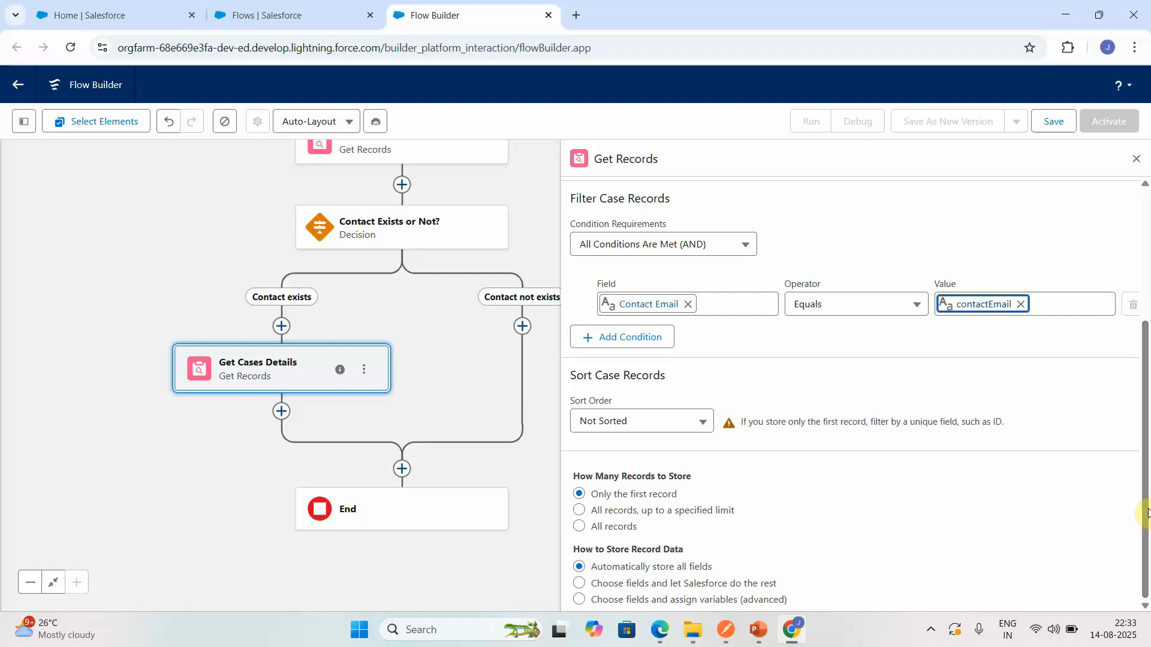
{"action": "left_click", "coordinate": [579, 527]}
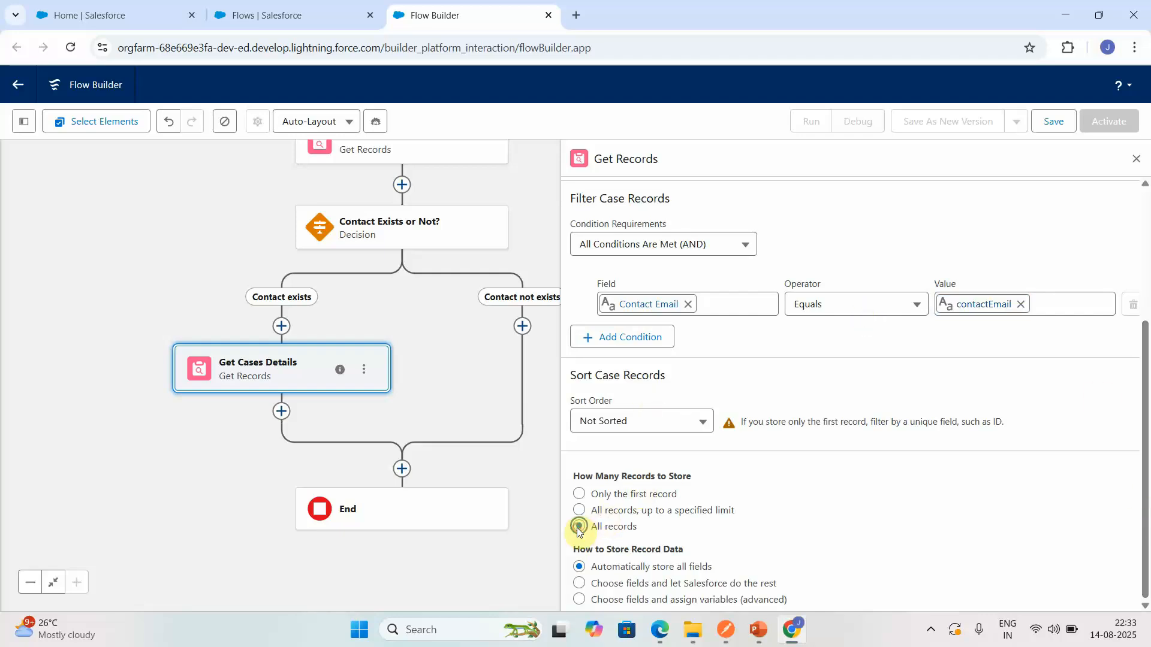
{"action": "left_click", "coordinate": [1145, 602]}
{"action": "left_click", "coordinate": [579, 600]}
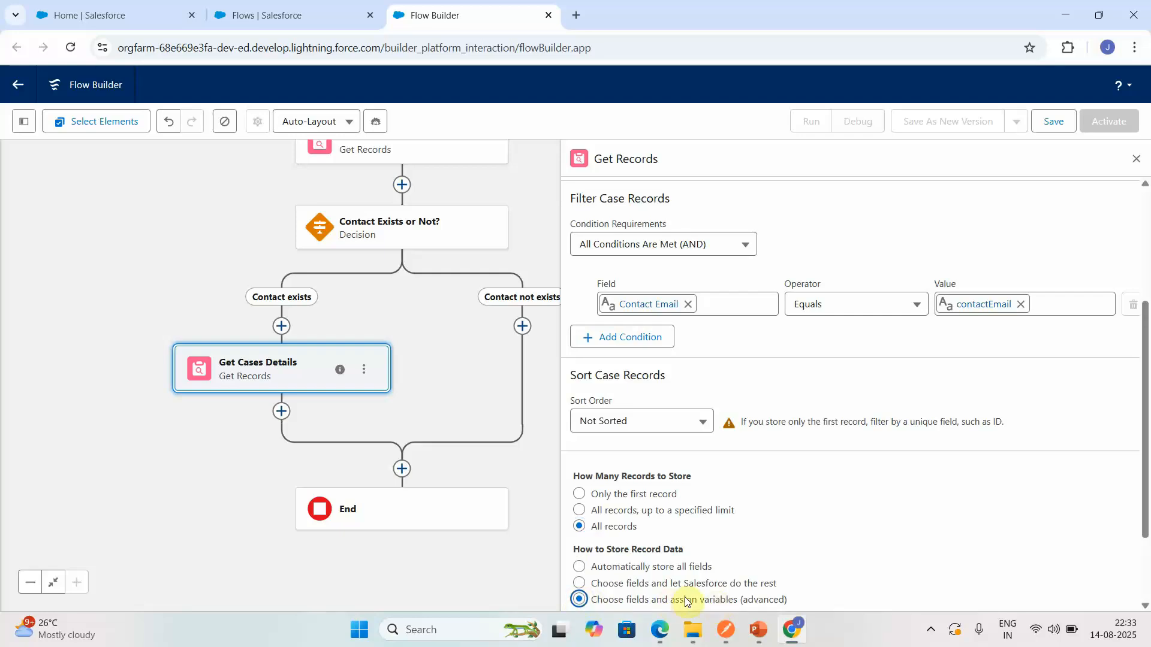
- Create a new Variable resource with the API name objCase for the Case record collection
{"action": "left_click", "coordinate": [1143, 558]}
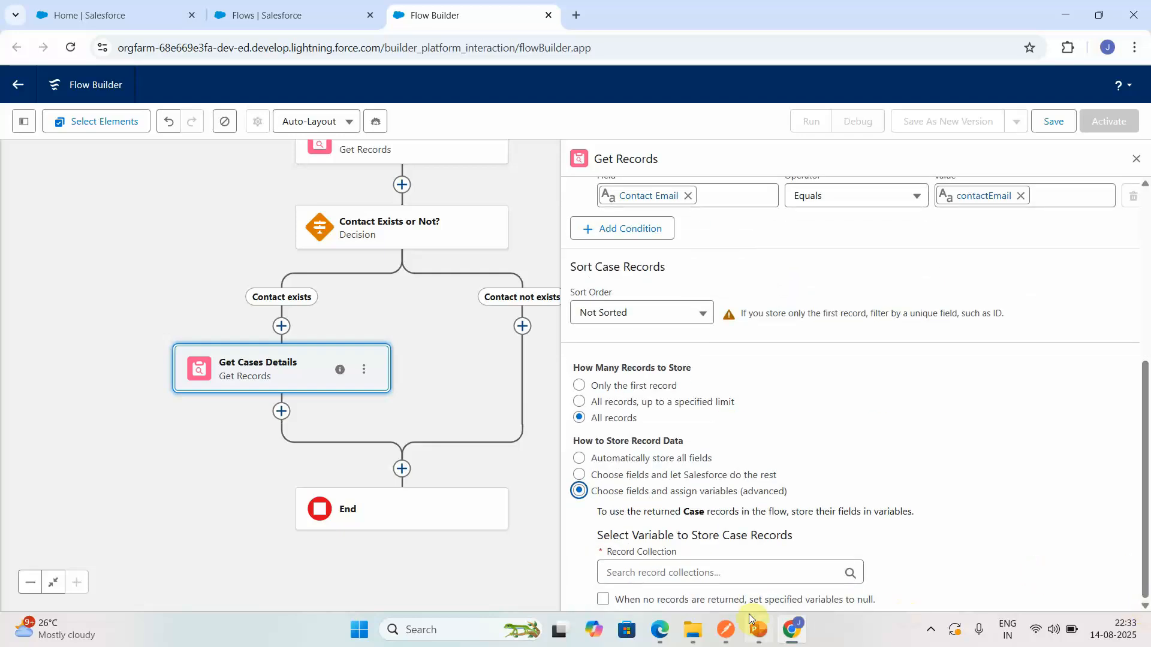
{"action": "left_click", "coordinate": [713, 574]}
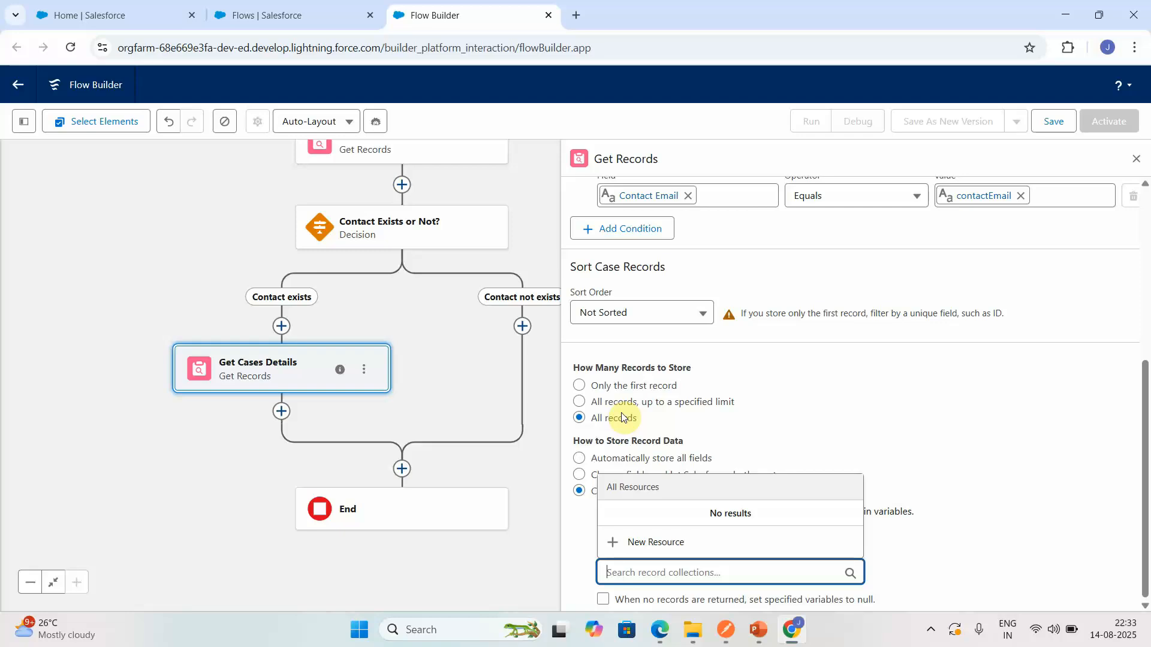
{"action": "left_click", "coordinate": [672, 543]}
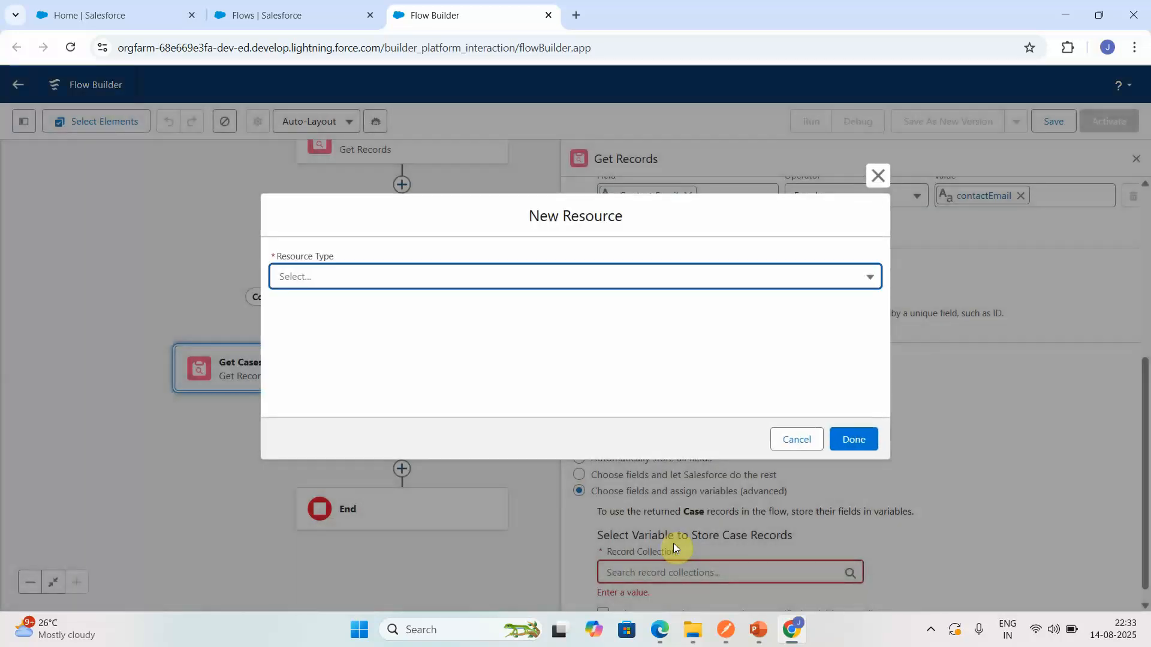
{"action": "left_click", "coordinate": [307, 279]}
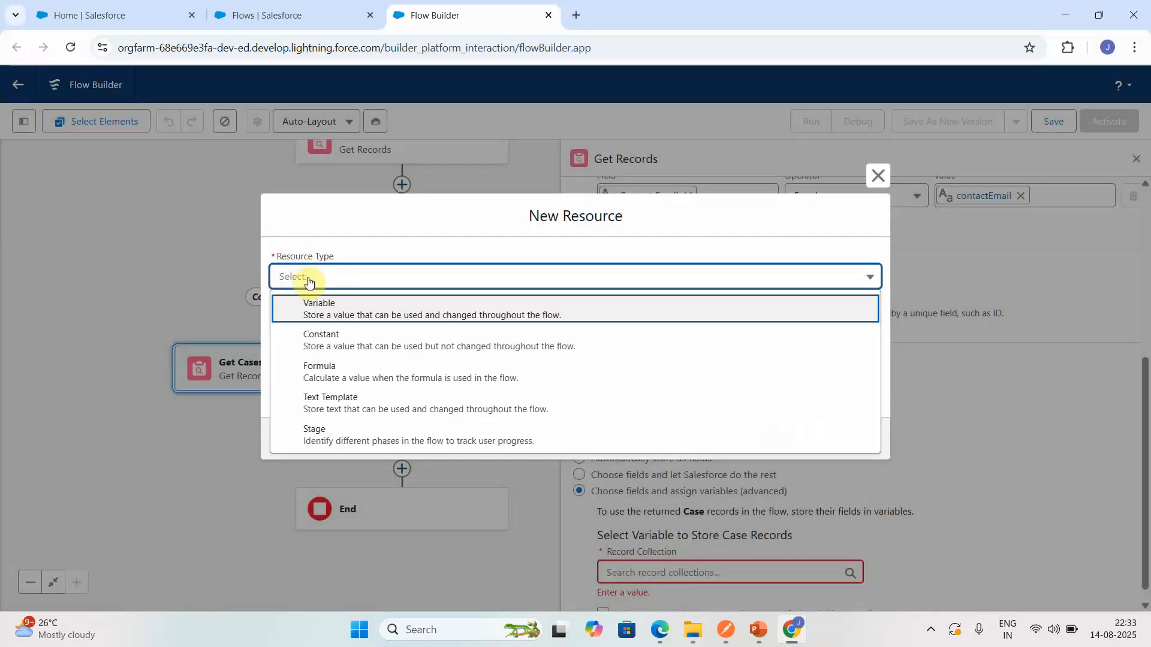
{"action": "left_click", "coordinate": [318, 305]}
{"action": "left_click", "coordinate": [319, 306]}
{"action": "type", "text": "o"}
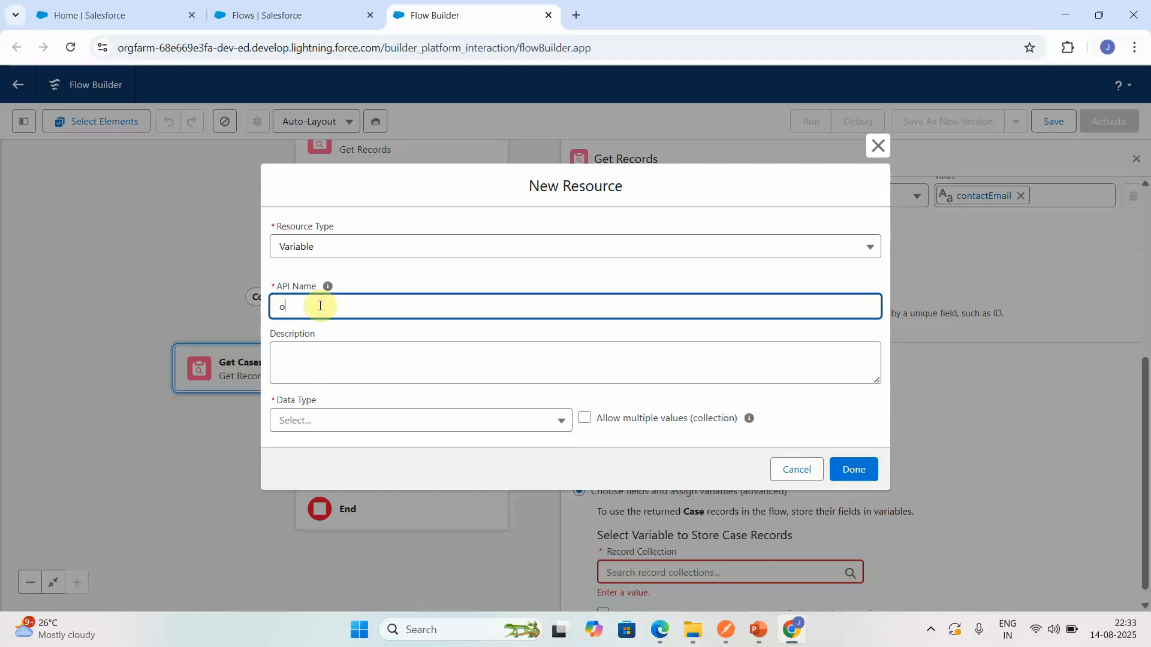
{"action": "type", "text": "bjCase"}
- Describe objCase as "This will store case related details like case number, case type, case reason, description etc."
{"action": "left_click", "coordinate": [336, 371]}
{"action": "type", "text": "Th"}
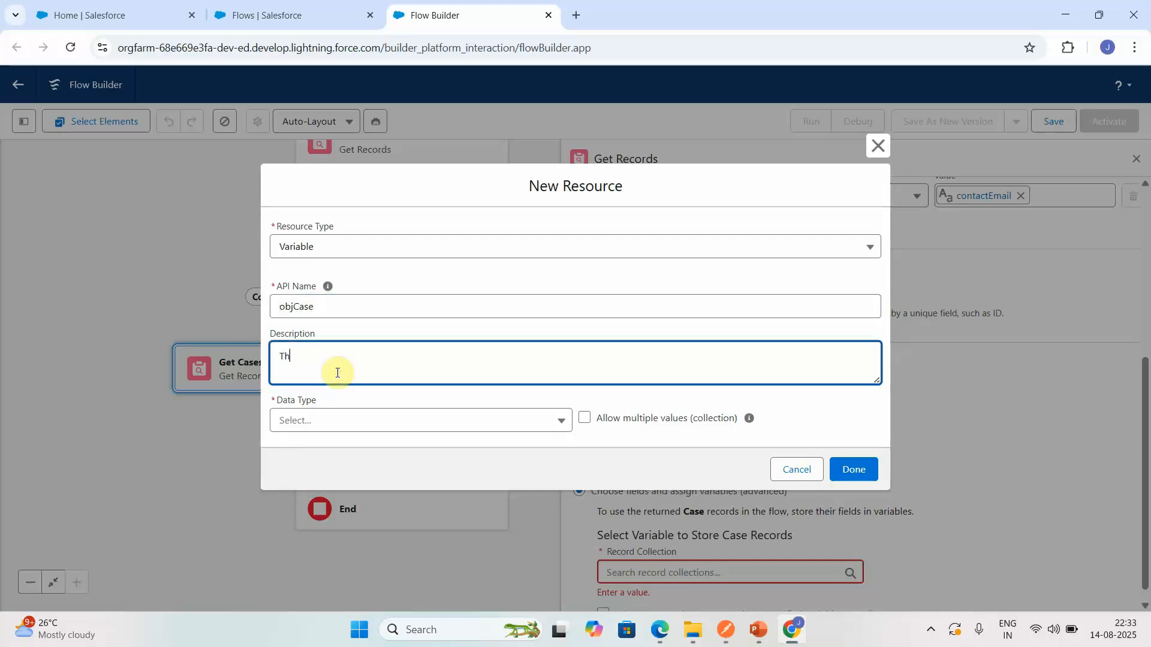
{"action": "type", "text": "is will store case related details like case numb"}
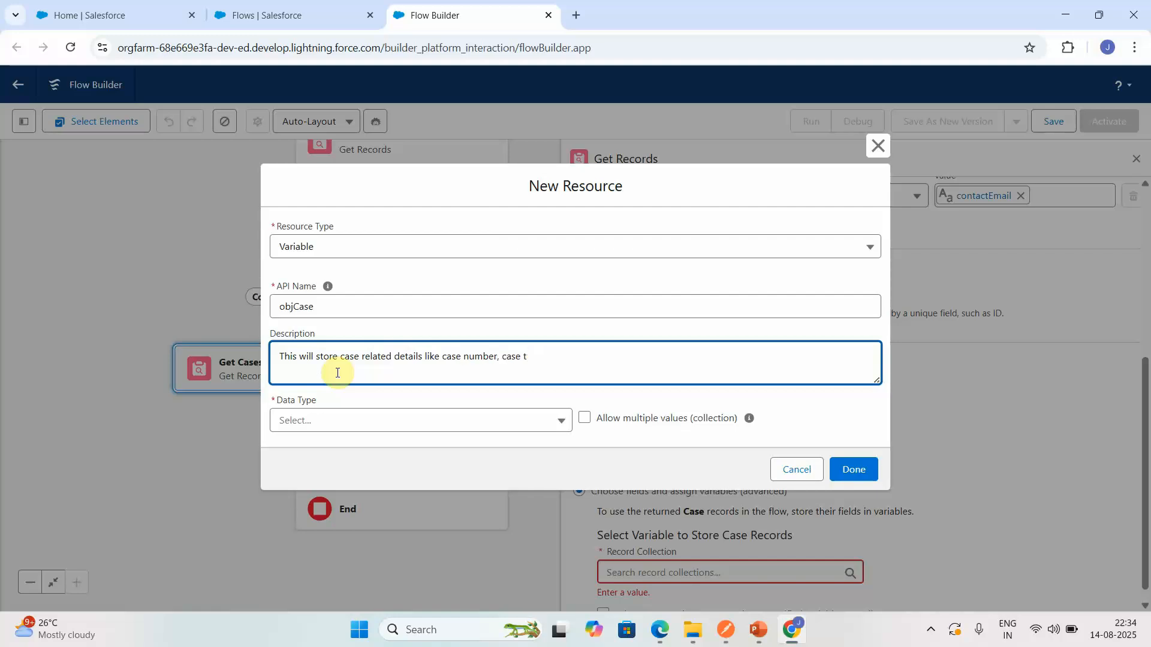
{"action": "type", "text": "er,"}
{"action": "type", "text": "reason, description etc,"}
- Give objCase the Record data type, allow multiple values as a collection, and make it available for output
{"action": "left_click", "coordinate": [442, 417]}
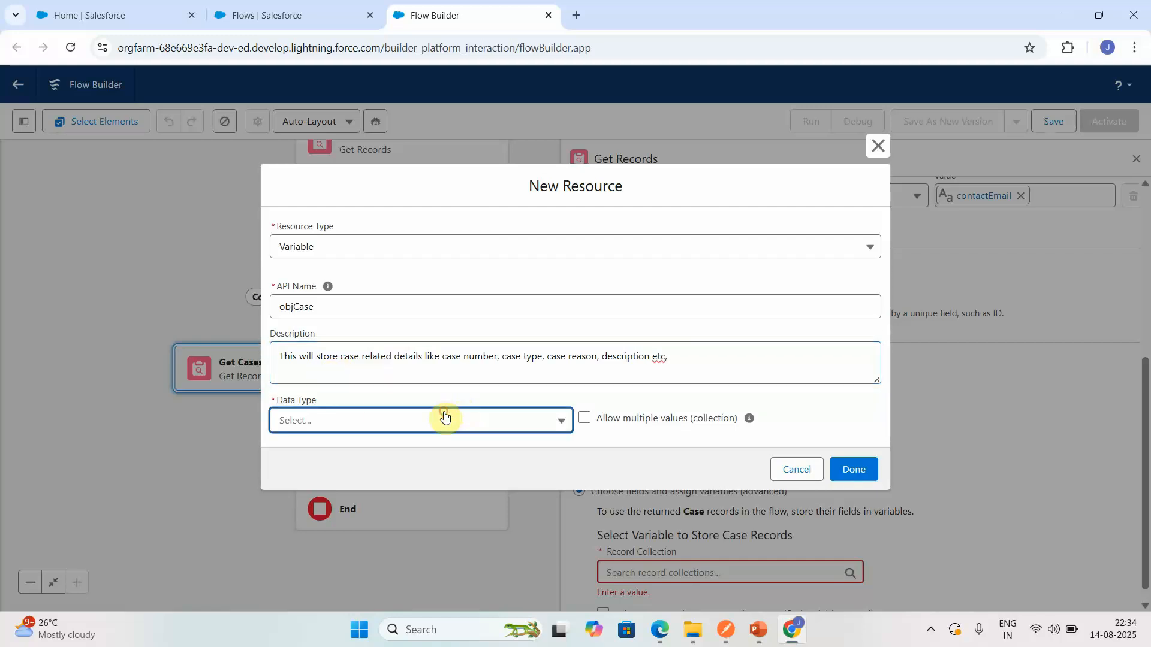
{"action": "left_click", "coordinate": [343, 252]}
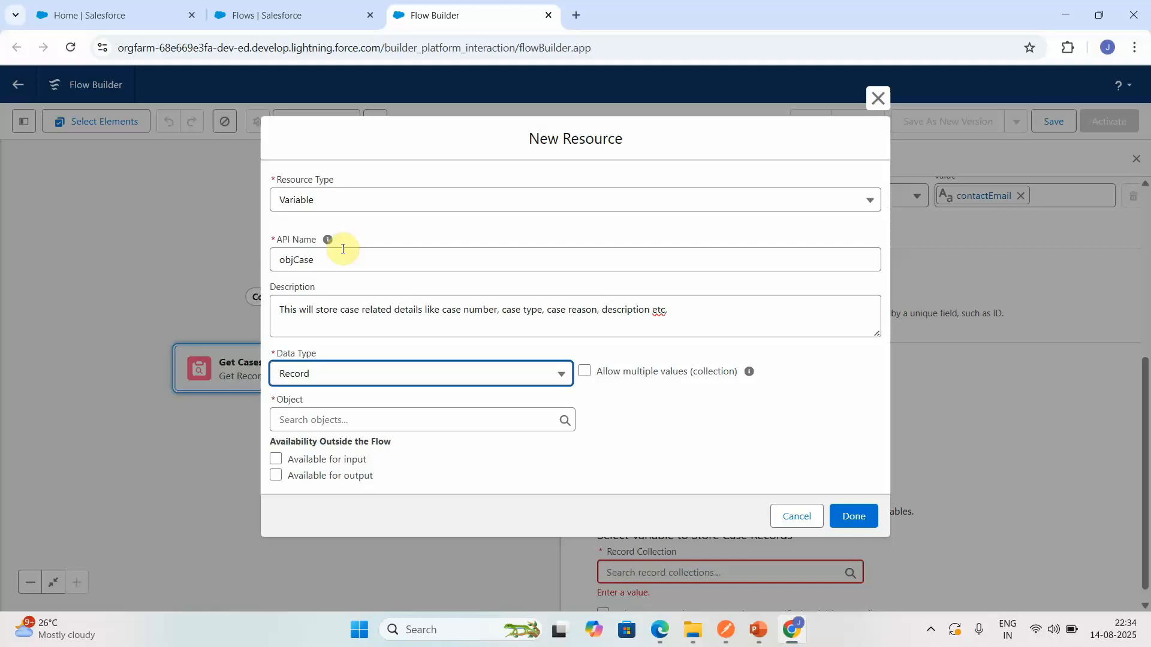
{"action": "left_click", "coordinate": [585, 372]}
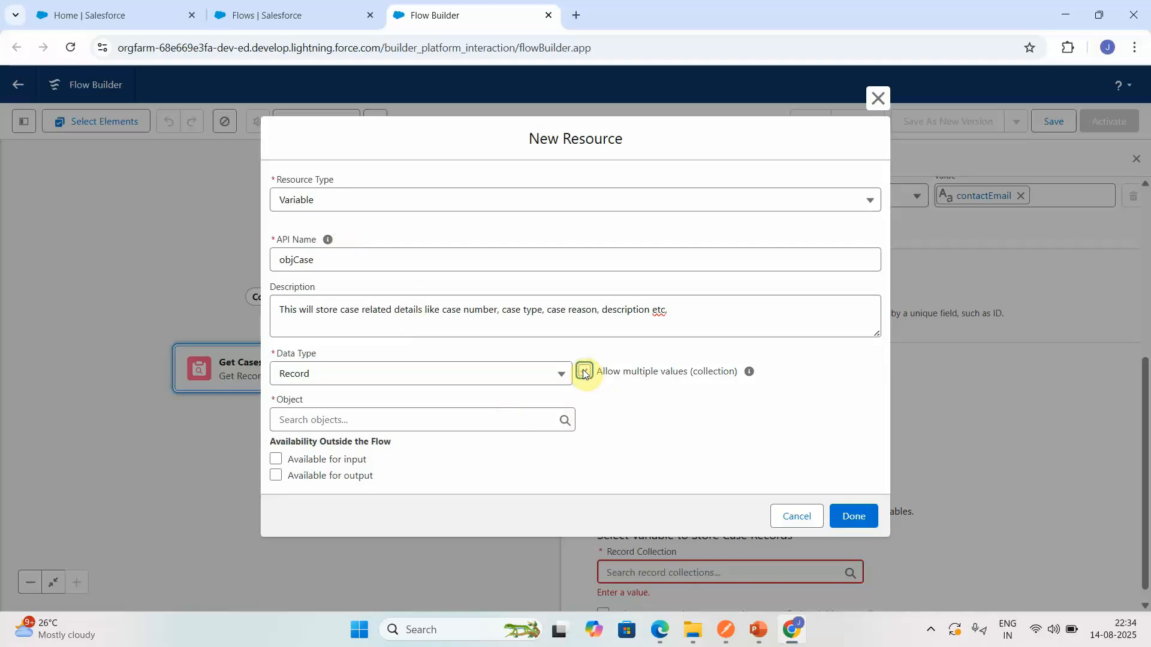
{"action": "left_click", "coordinate": [585, 373]}
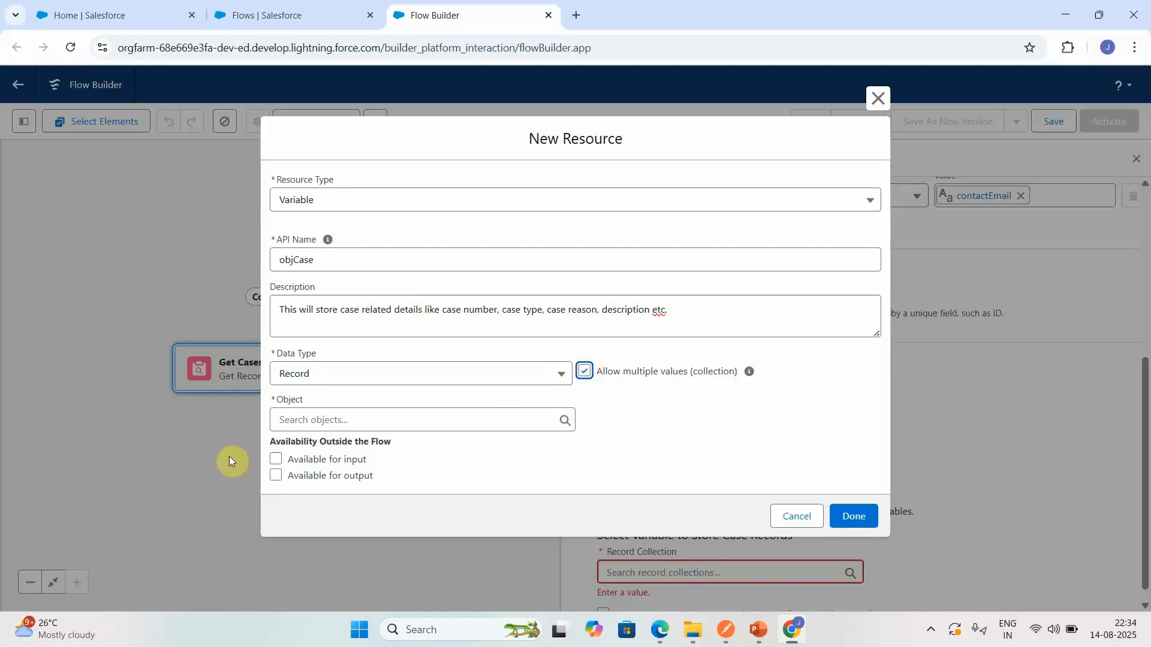
{"action": "left_click", "coordinate": [275, 477]}
{"action": "left_click", "coordinate": [854, 517]}
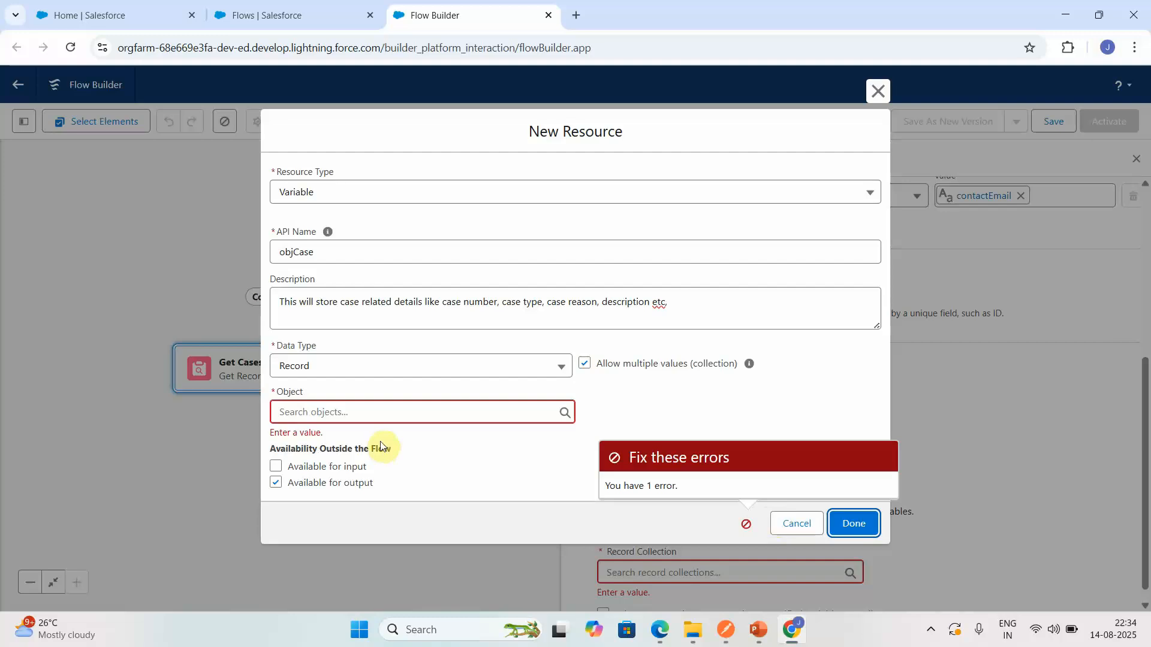
- Set the objCase variable's object to Case and finish creating the resource
{"action": "left_click", "coordinate": [405, 413]}
{"action": "type", "text": "case"}
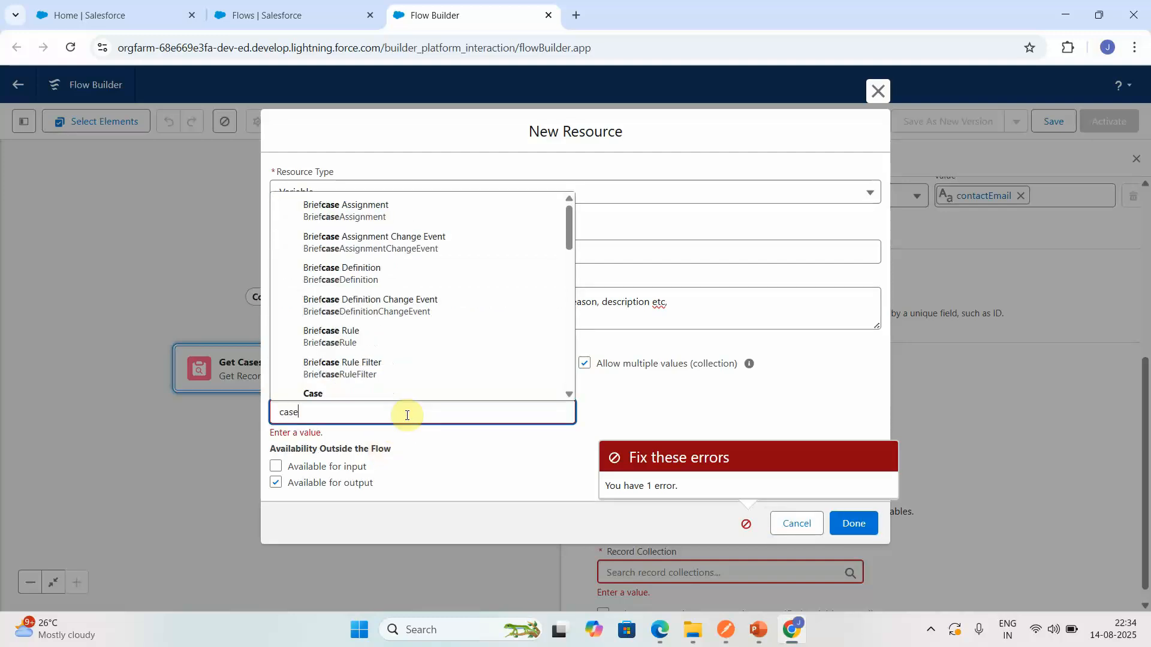
{"action": "left_click", "coordinate": [368, 393]}
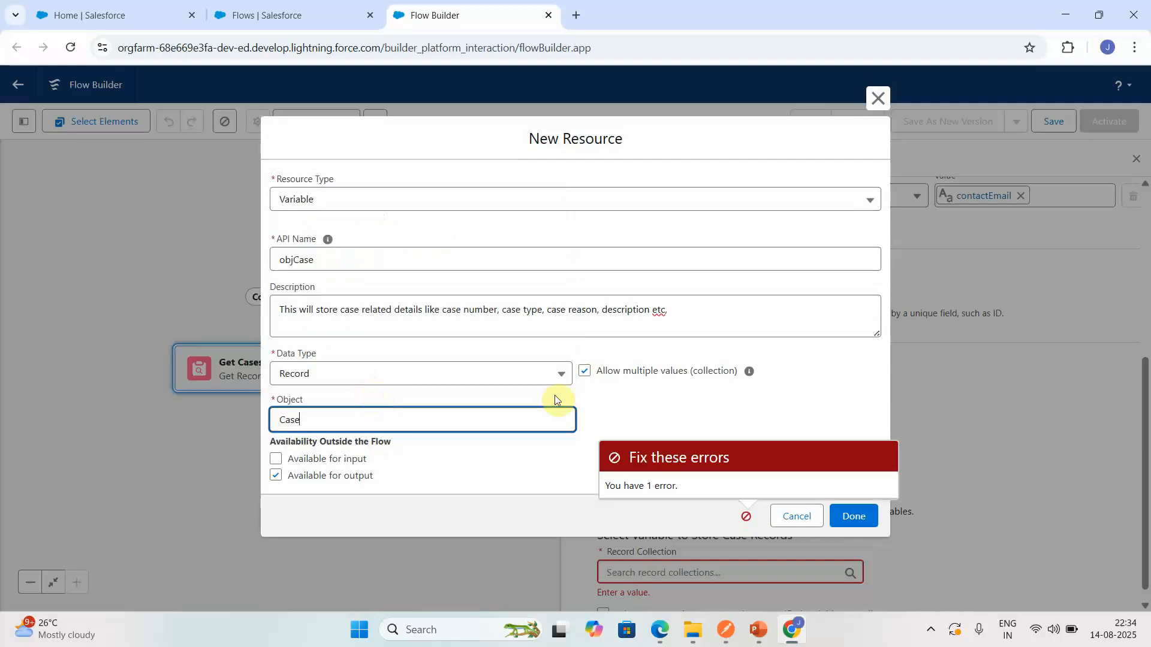
{"action": "left_click", "coordinate": [855, 520]}
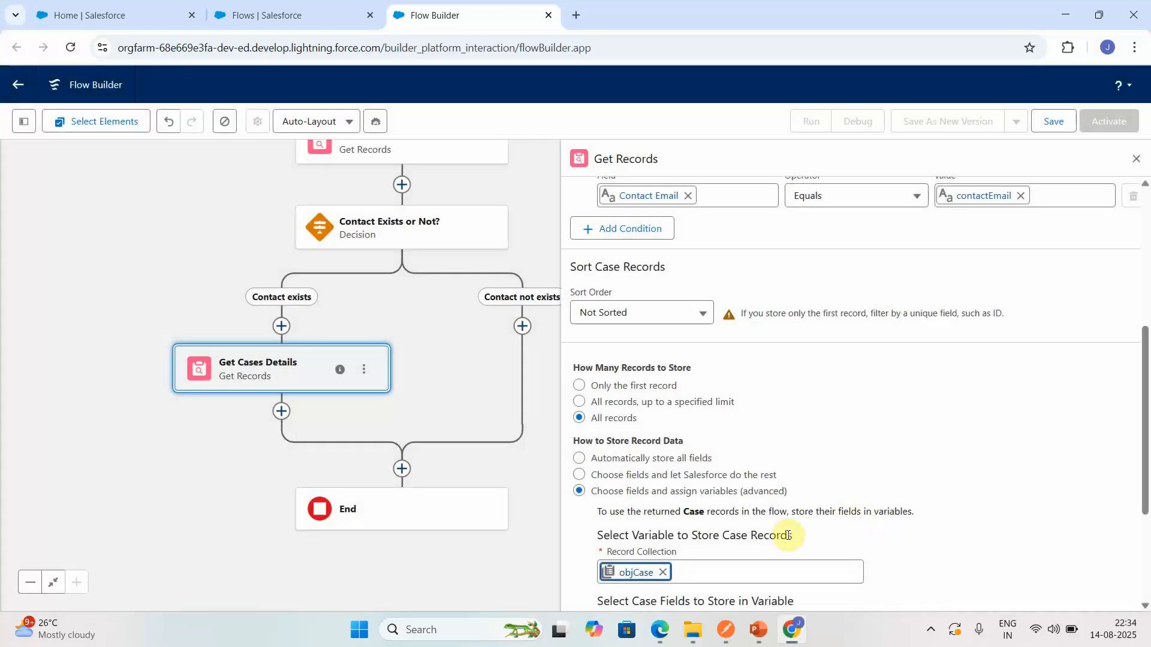
- Choose Reason and Type as the first two Case fields to store in objCase
{"action": "scroll", "coordinate": [1146, 566], "scroll_direction": "down", "scroll_amount": 3}
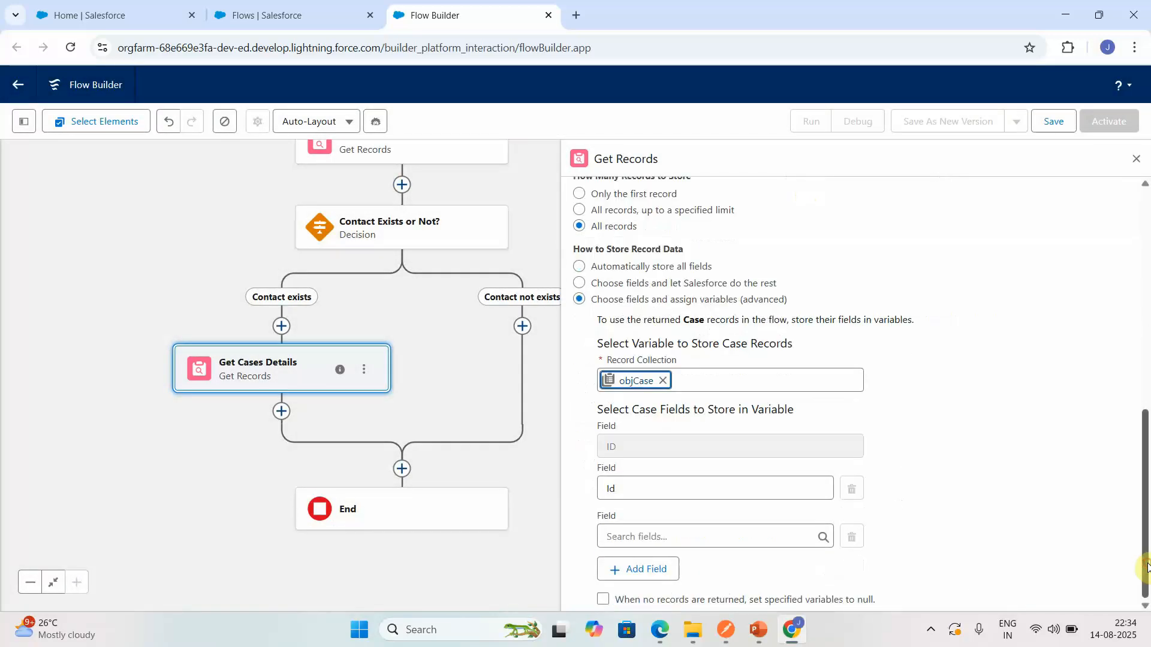
{"action": "left_click", "coordinate": [647, 490]}
{"action": "type", "text": "case"}
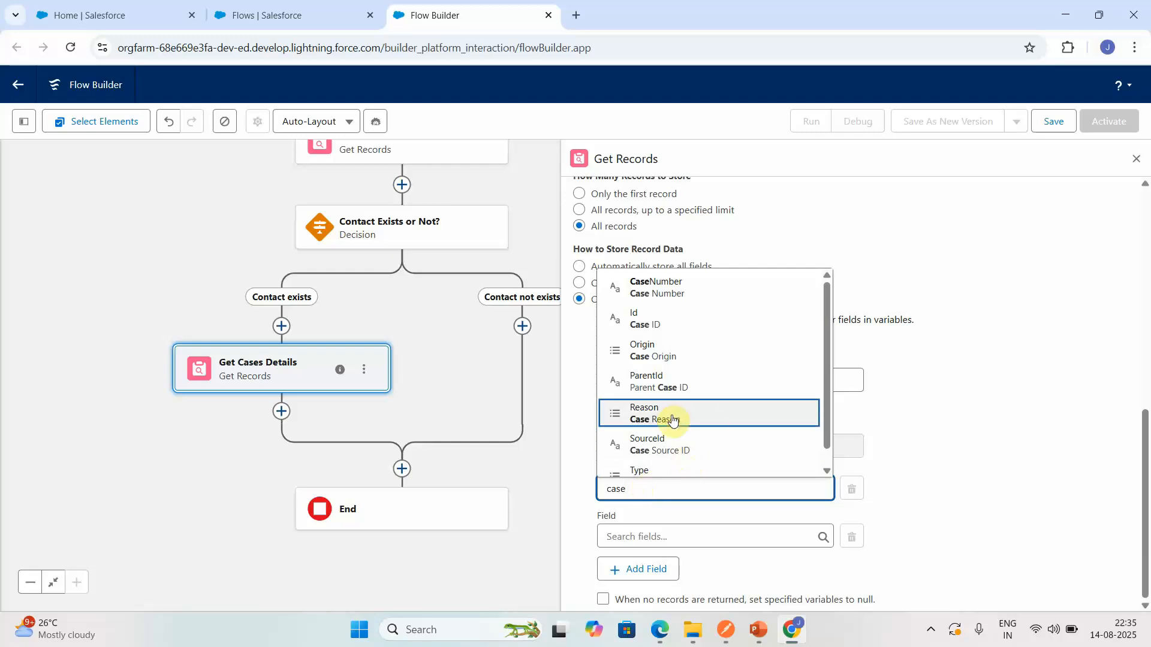
{"action": "left_click", "coordinate": [673, 414]}
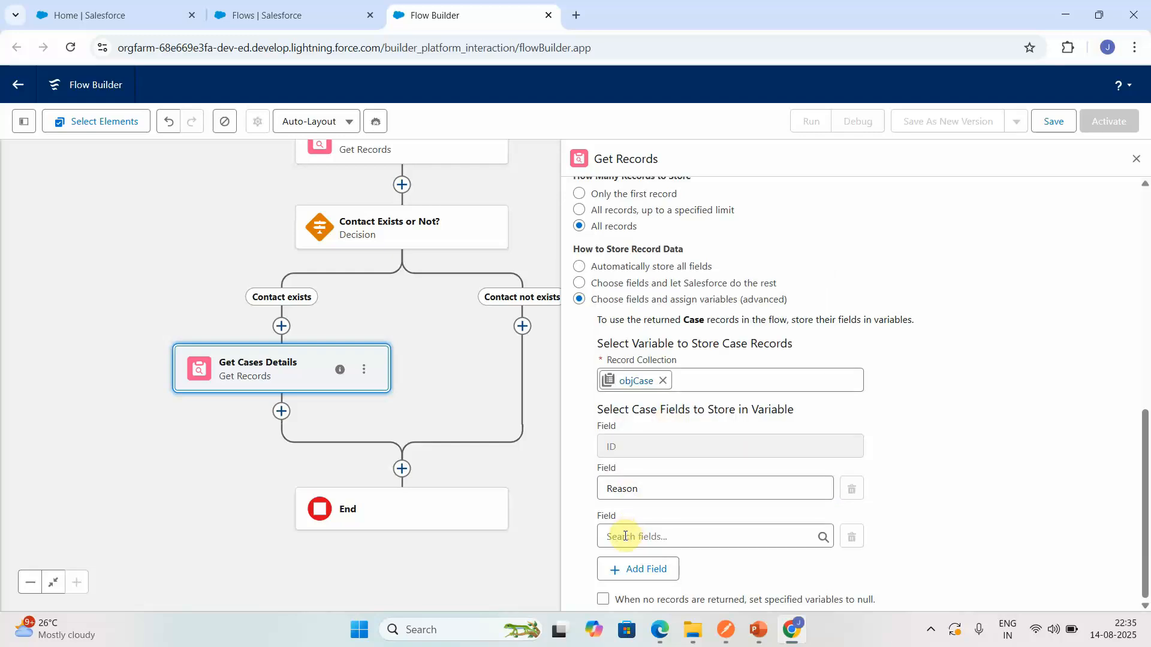
{"action": "left_click", "coordinate": [625, 534]}
{"action": "type", "text": "case"}
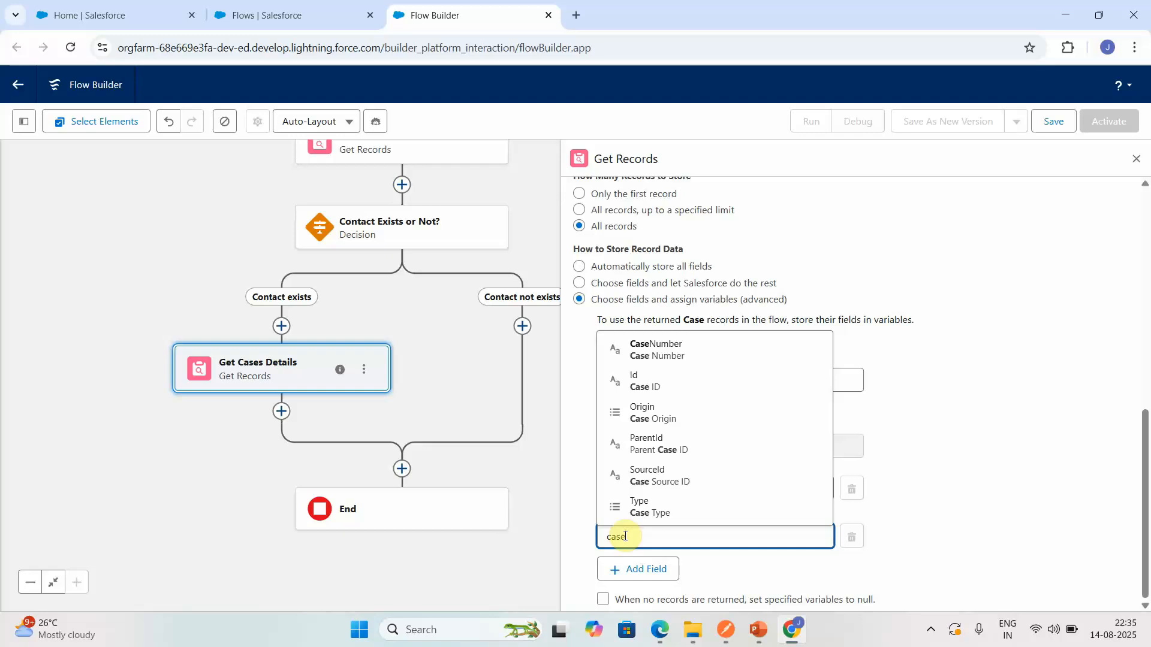
{"action": "left_click", "coordinate": [624, 514]}
- Add the CaseNumber and Description fields to the Case fields stored in objCase
{"action": "left_click", "coordinate": [627, 572]}
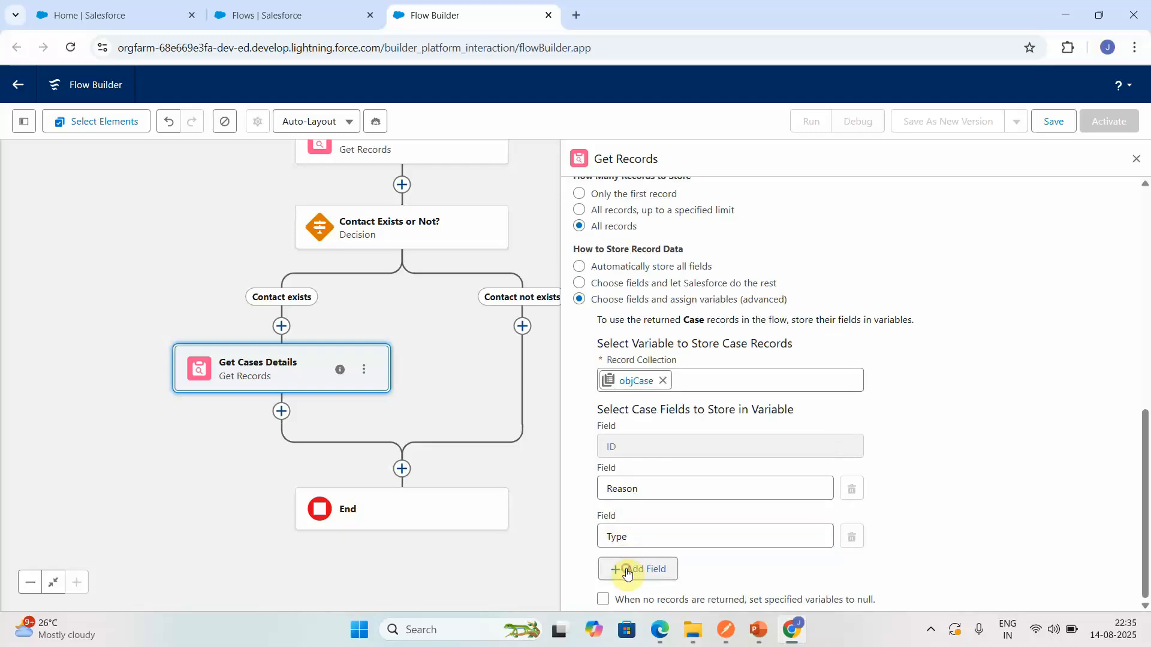
{"action": "scroll", "coordinate": [1146, 596], "scroll_direction": "down", "scroll_amount": 1}
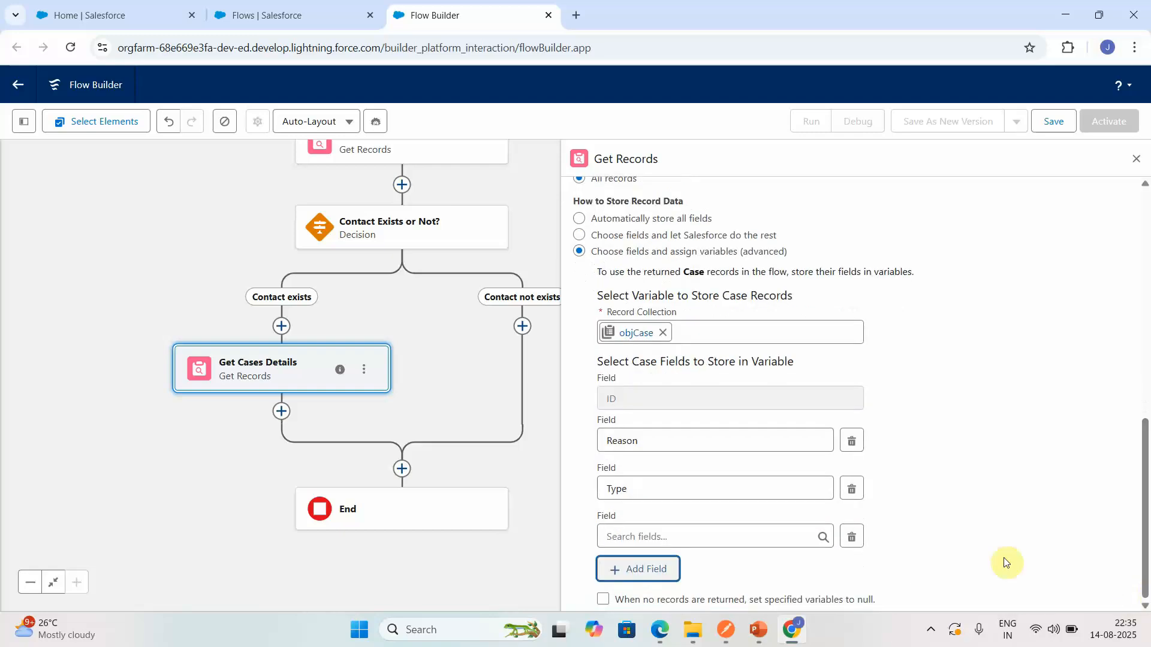
{"action": "left_click", "coordinate": [697, 529]}
{"action": "type", "text": "case"}
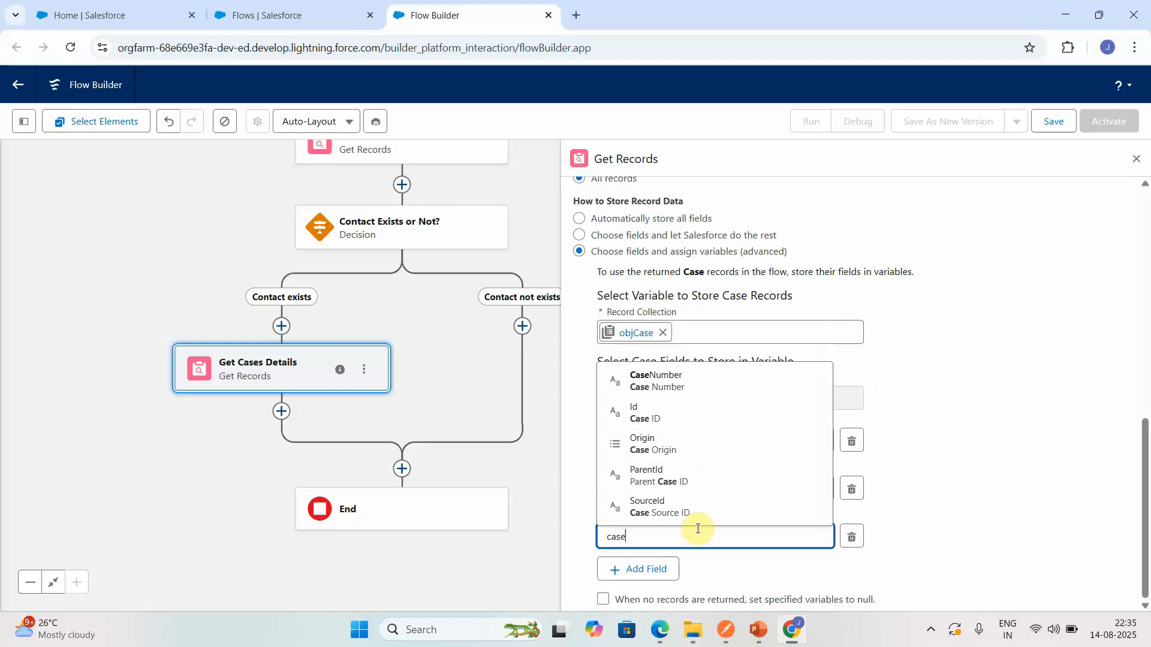
{"action": "type", "text": " n"}
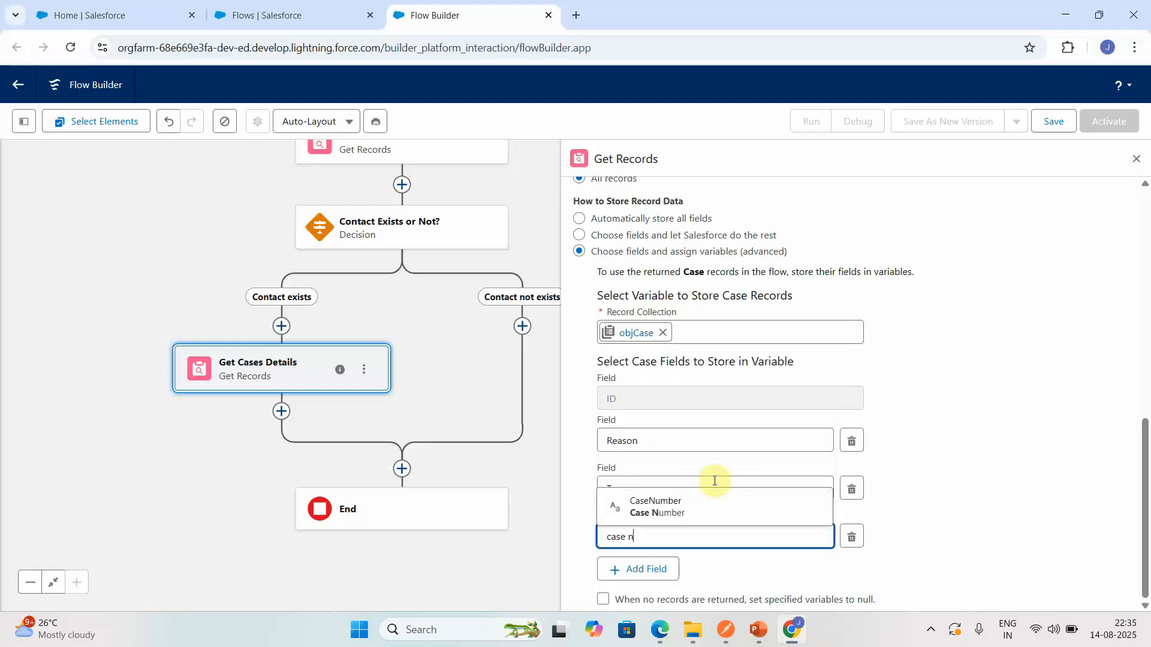
{"action": "left_click", "coordinate": [684, 517]}
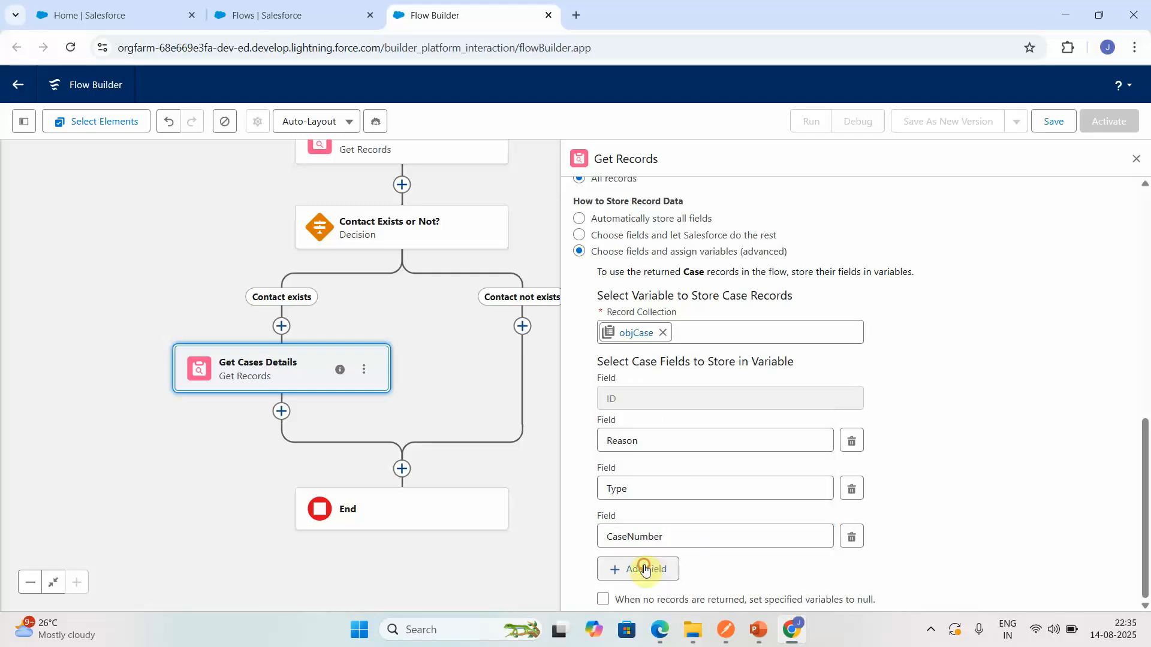
{"action": "left_click", "coordinate": [644, 568]}
{"action": "left_click", "coordinate": [644, 583]}
{"action": "type", "text": "des"}
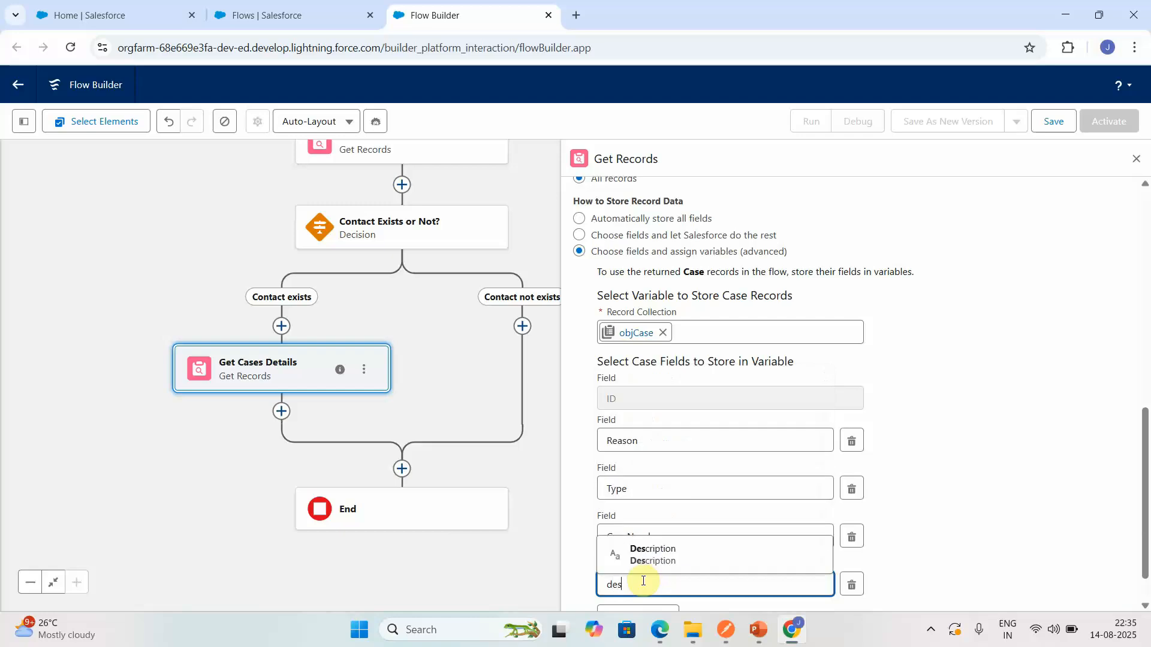
{"action": "left_click", "coordinate": [656, 560]}
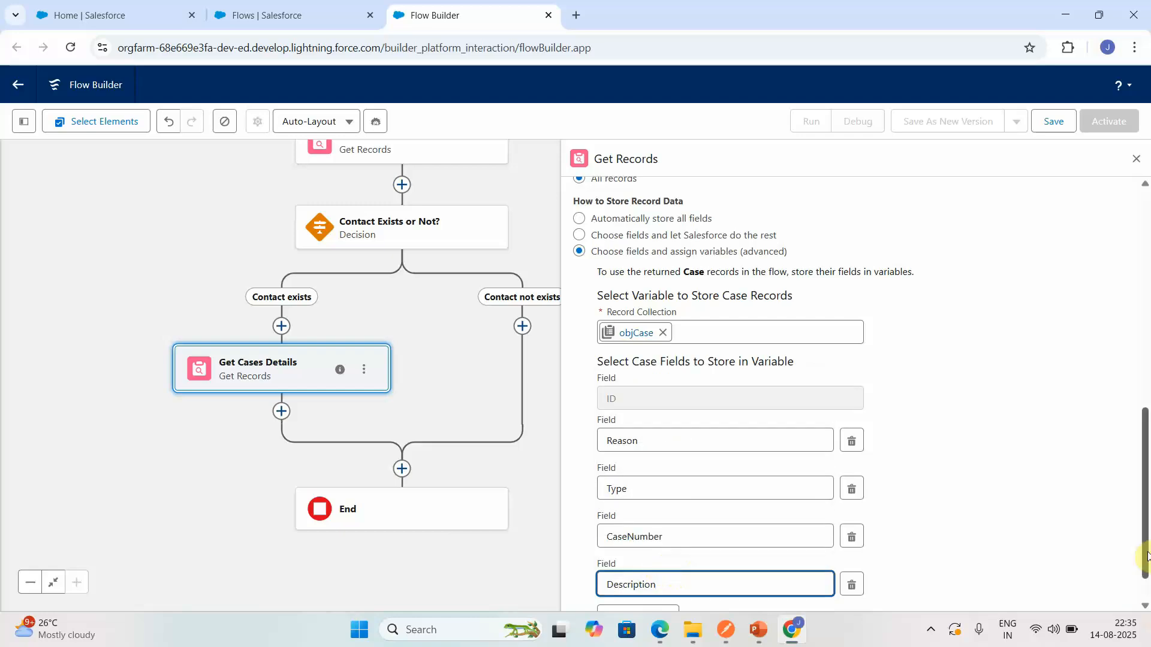
- Add the Subject and Status fields to the Case fields stored in objCase
{"action": "scroll", "coordinate": [1145, 590], "scroll_direction": "down", "scroll_amount": 2}
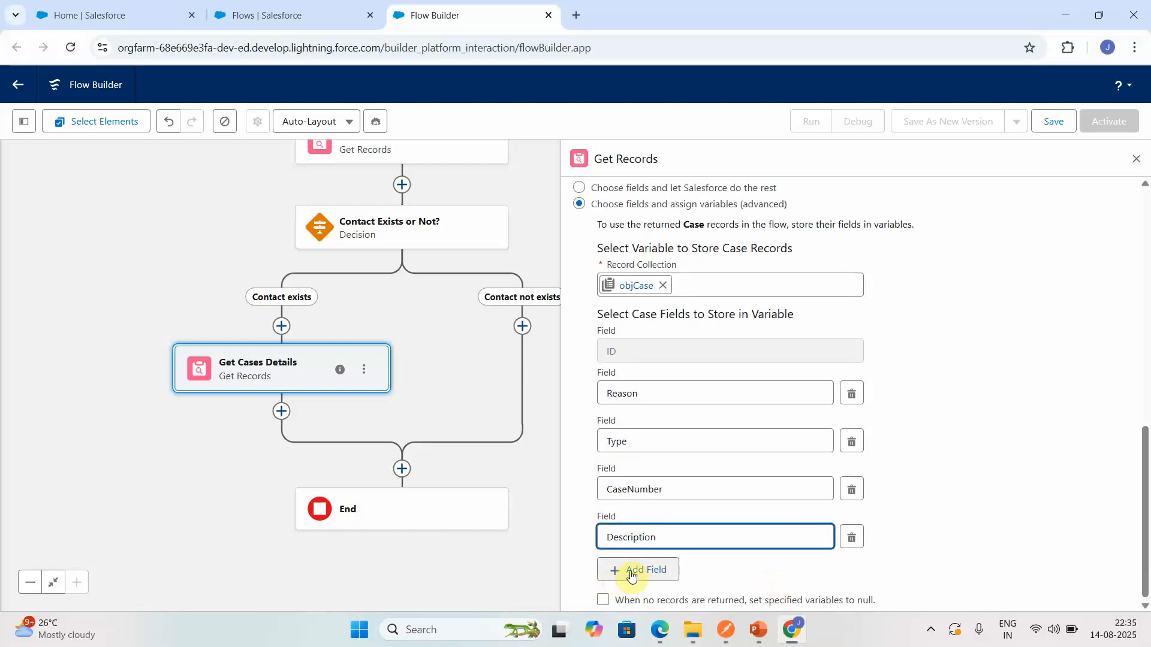
{"action": "left_click", "coordinate": [631, 575]}
{"action": "left_click", "coordinate": [629, 584]}
{"action": "type", "text": "subj"}
{"action": "left_click", "coordinate": [670, 554]}
{"action": "scroll", "coordinate": [1144, 601], "scroll_direction": "down", "scroll_amount": 1}
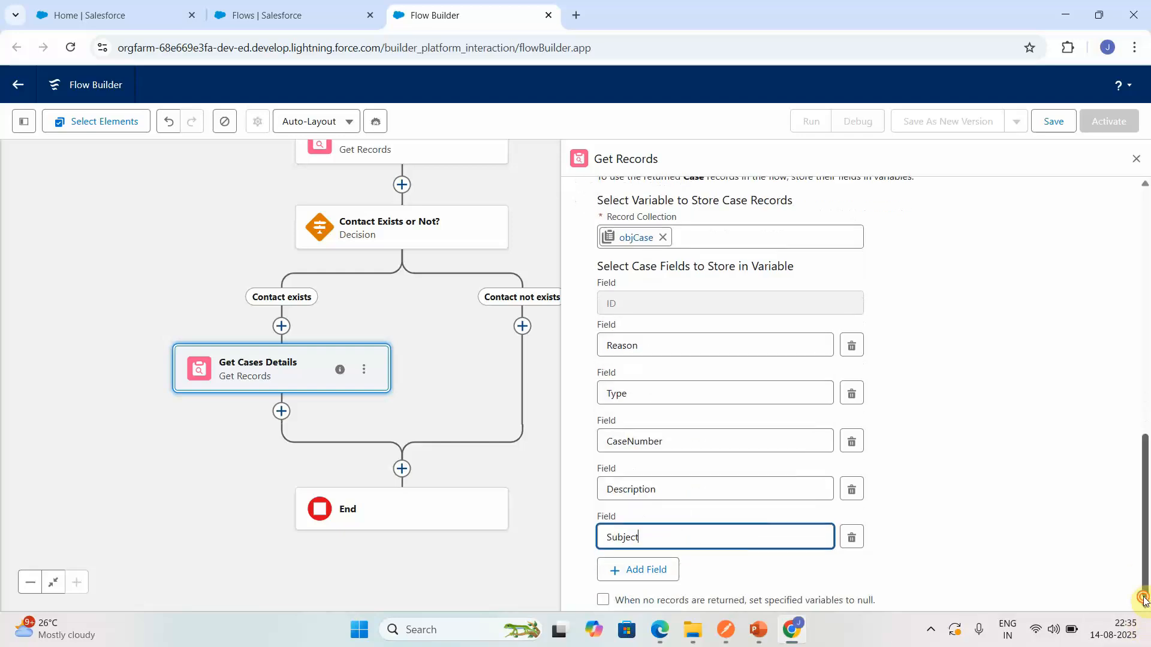
{"action": "left_click", "coordinate": [641, 576]}
{"action": "left_click", "coordinate": [653, 577]}
{"action": "type", "text": "stat"}
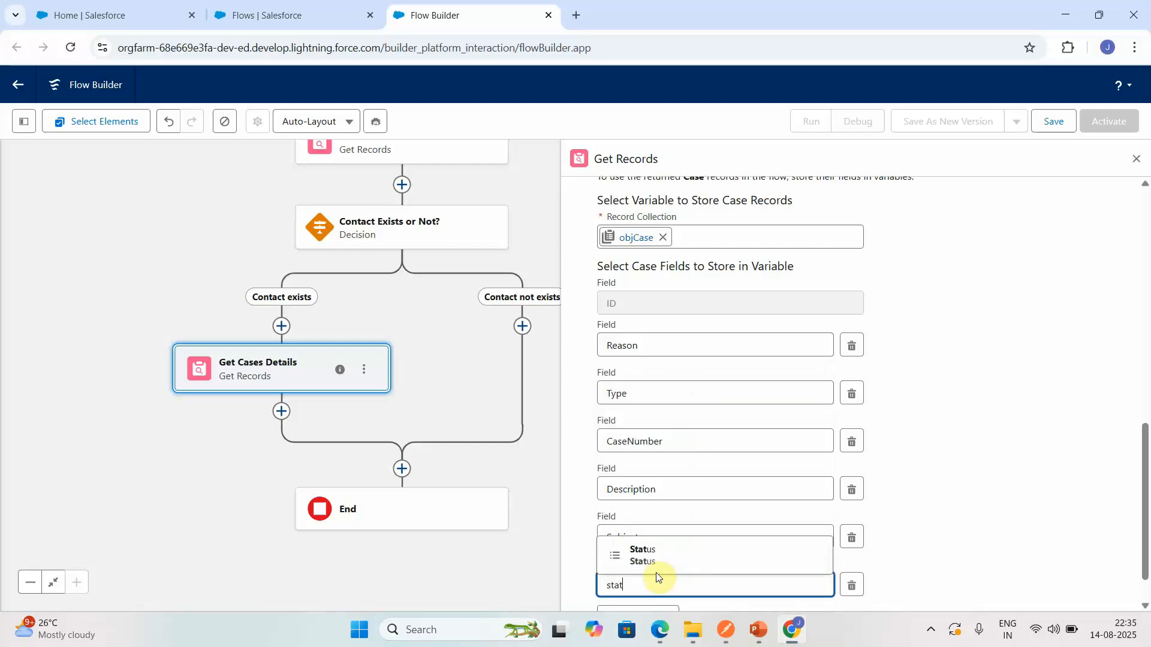
{"action": "left_click", "coordinate": [671, 552]}
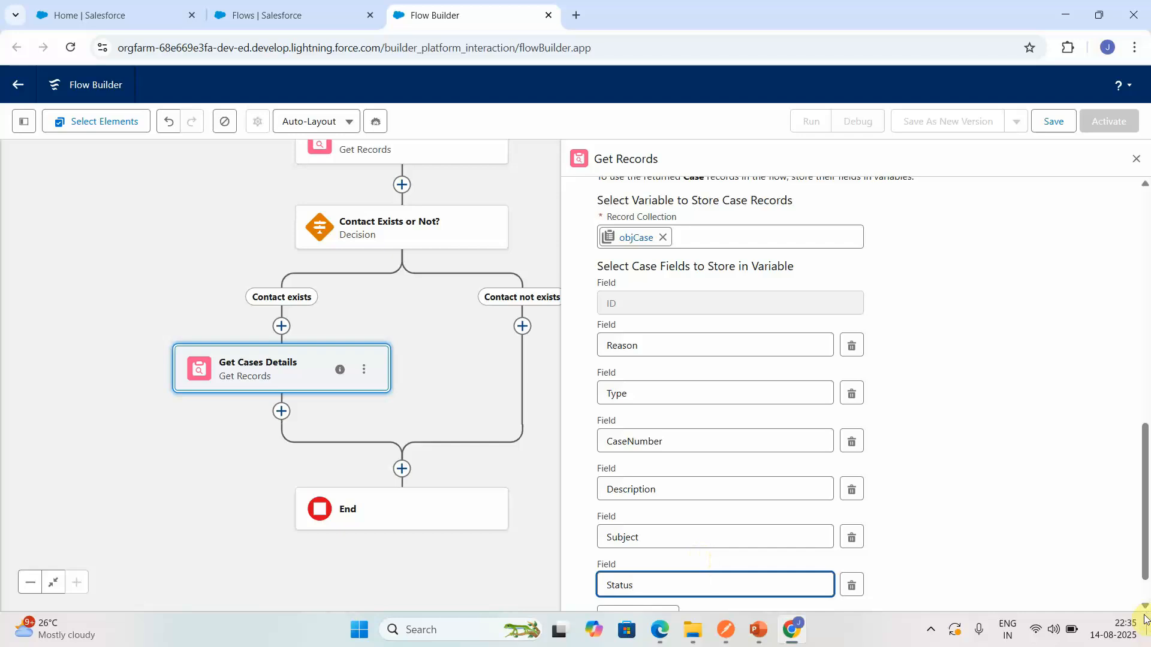
- Add the ClosedDate and IsEscalated fields to the Case fields stored in objCase
{"action": "scroll", "coordinate": [1142, 588], "scroll_direction": "down", "scroll_amount": 2}
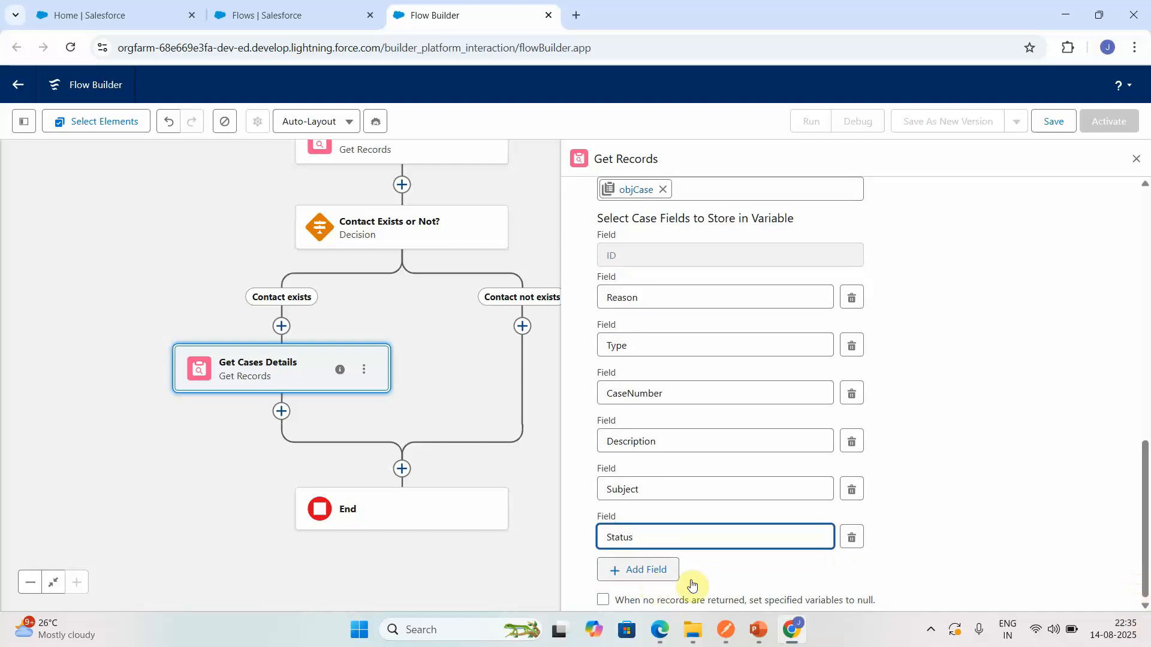
{"action": "left_click", "coordinate": [655, 571]}
{"action": "left_click", "coordinate": [623, 584]}
{"action": "type", "text": "clos"}
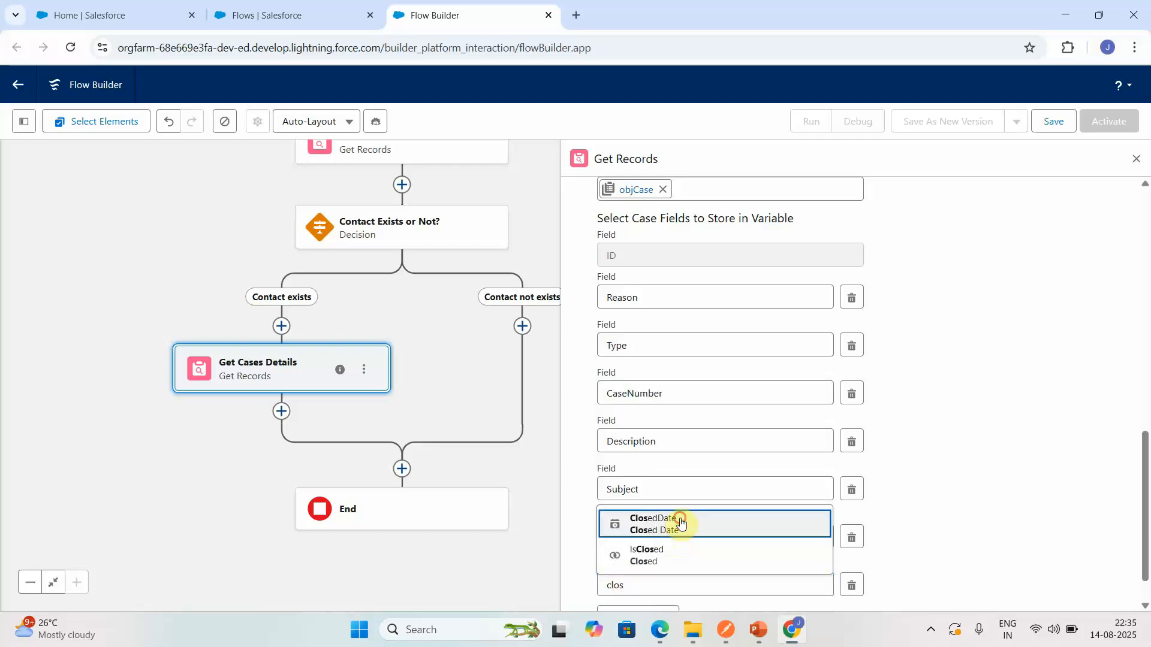
{"action": "left_click", "coordinate": [681, 524]}
{"action": "scroll", "coordinate": [1138, 581], "scroll_direction": "down", "scroll_amount": 1}
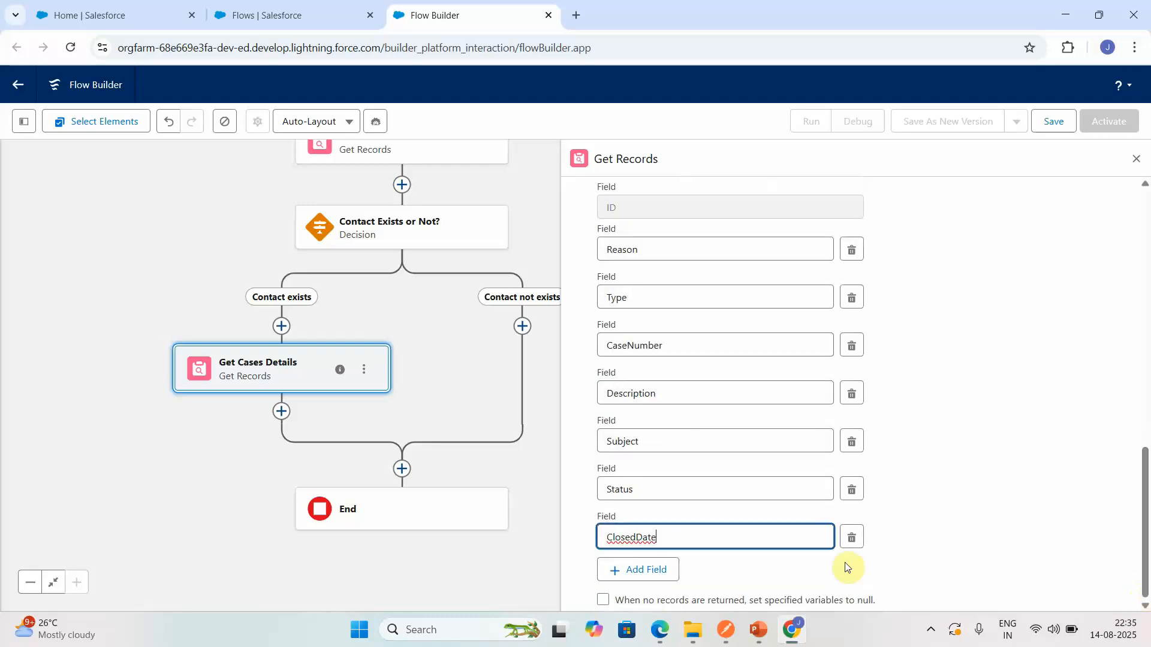
{"action": "left_click", "coordinate": [662, 568]}
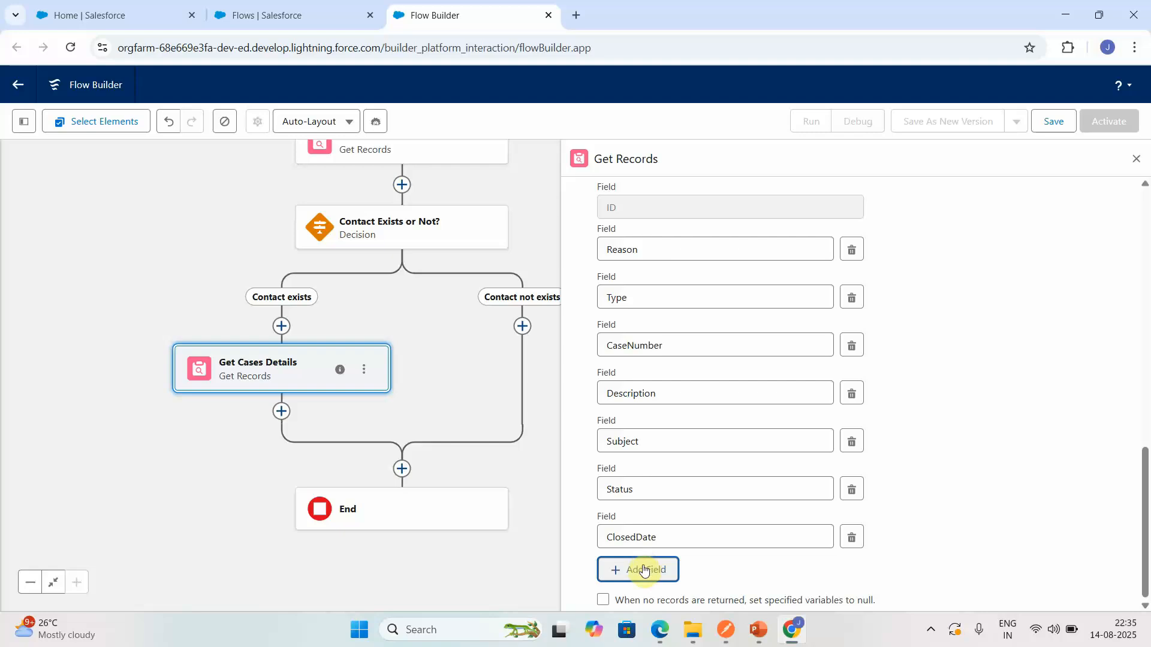
{"action": "left_click", "coordinate": [639, 583]}
{"action": "type", "text": "is"}
{"action": "left_click", "coordinate": [654, 559]}
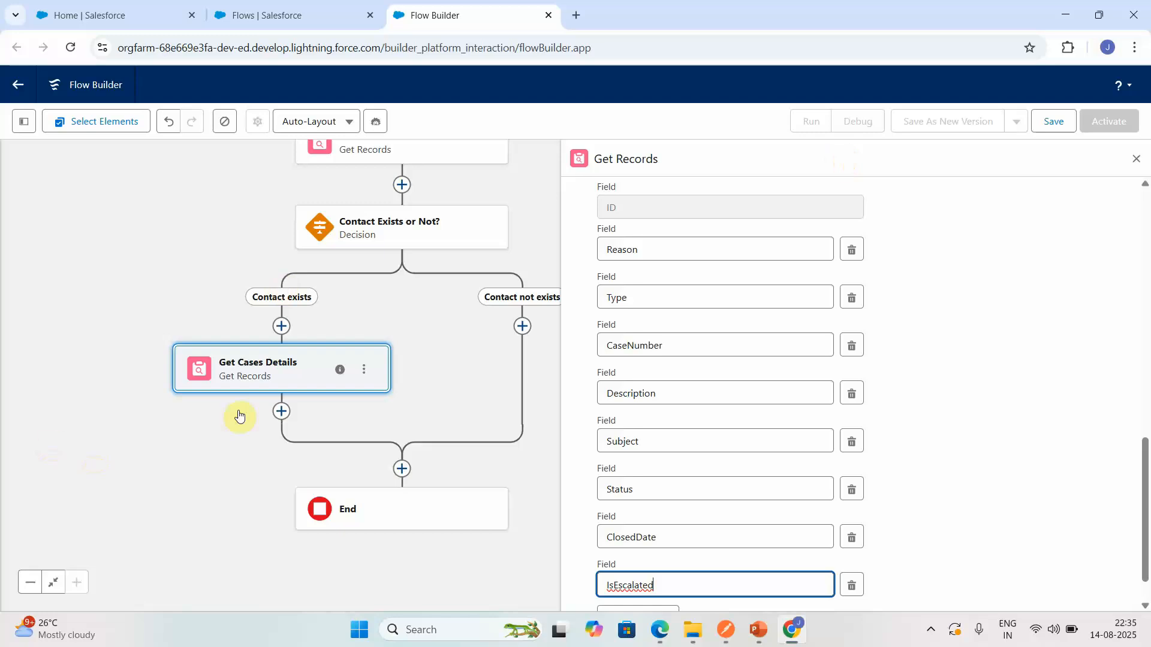
- Add an Assignment element after Get Cases Details on the Contact exists path, labelled "Success Outcome Message"
{"action": "left_click", "coordinate": [281, 413]}
{"action": "type", "text": "asi"}
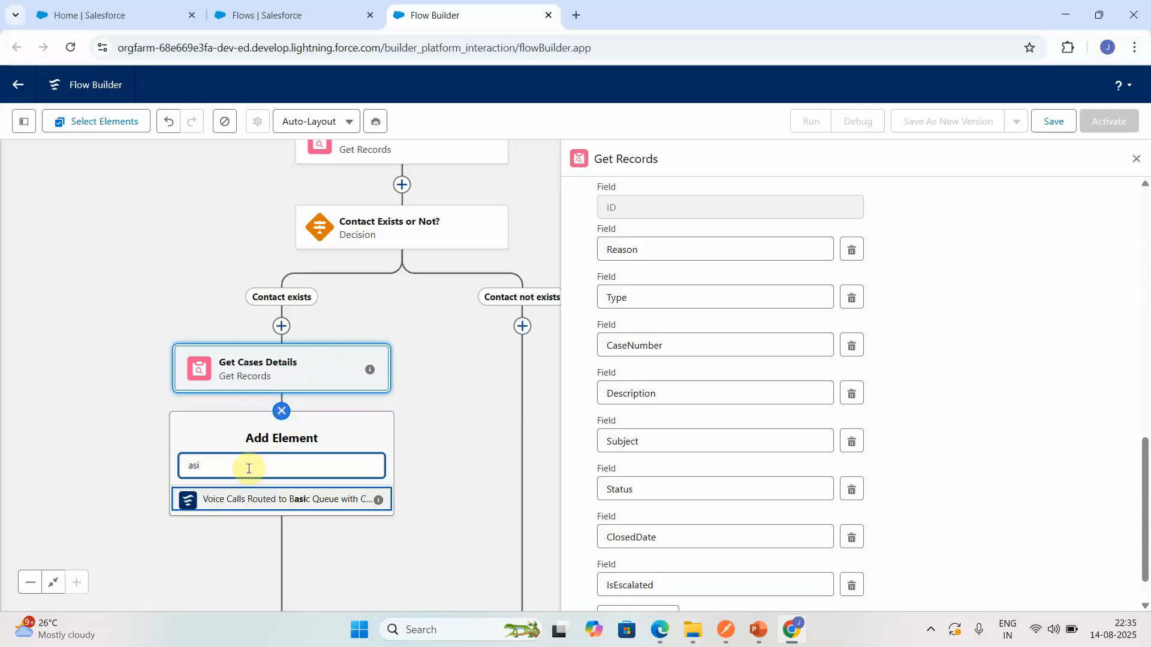
{"action": "key", "text": "BackSpace"}
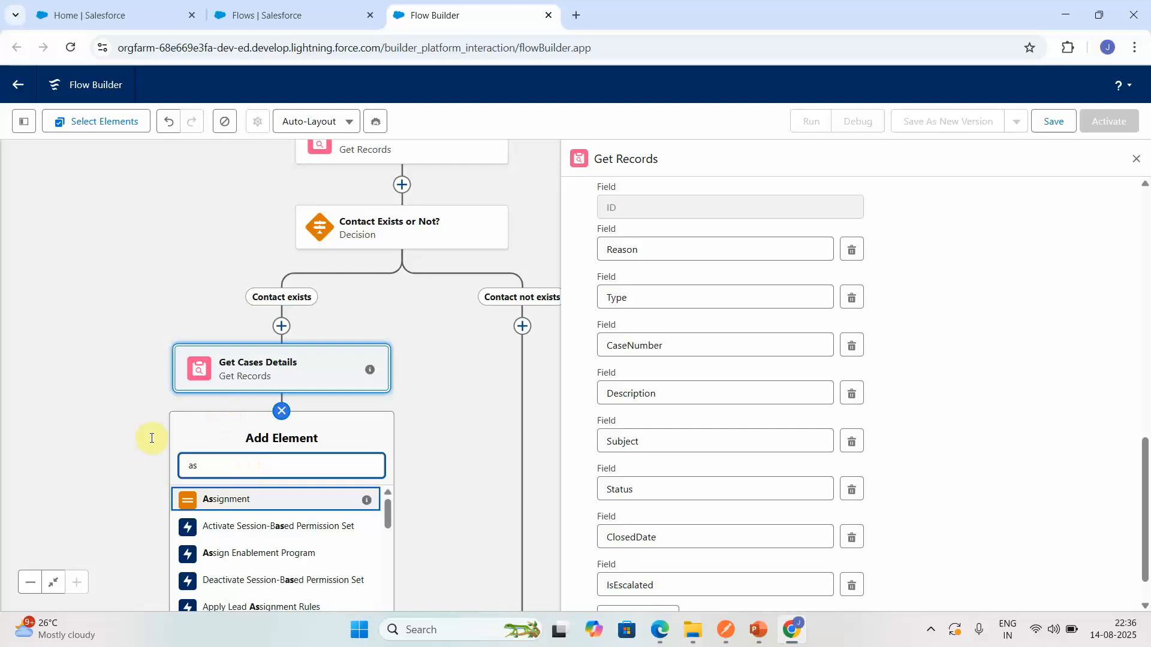
{"action": "left_click", "coordinate": [227, 509]}
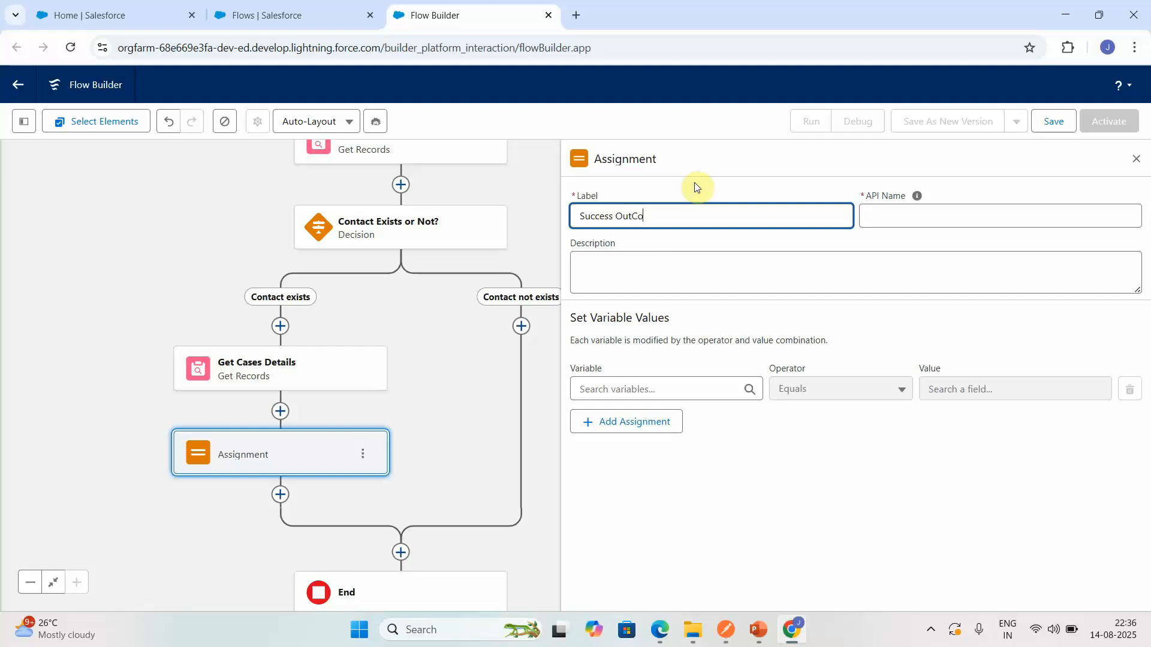
{"action": "type", "text": "Success Outcome Message"}
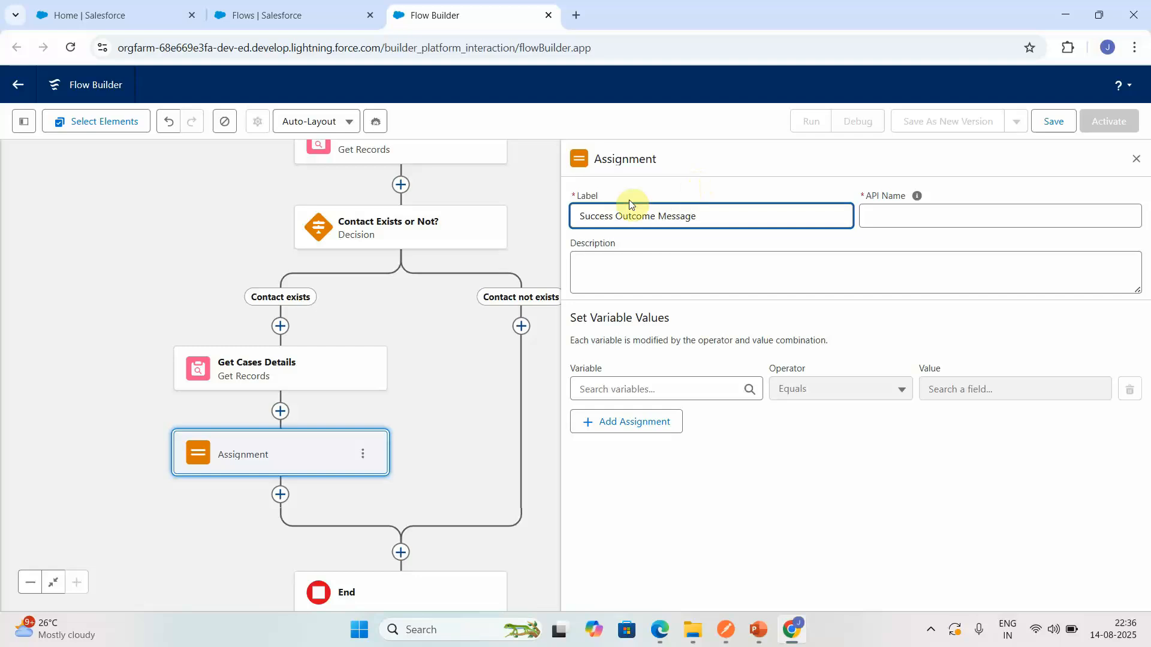
- Describe the Success Outcome Message assignment as "This will store success outcome messages"
{"action": "left_click", "coordinate": [601, 274]}
{"action": "type", "text": "This will store s"}
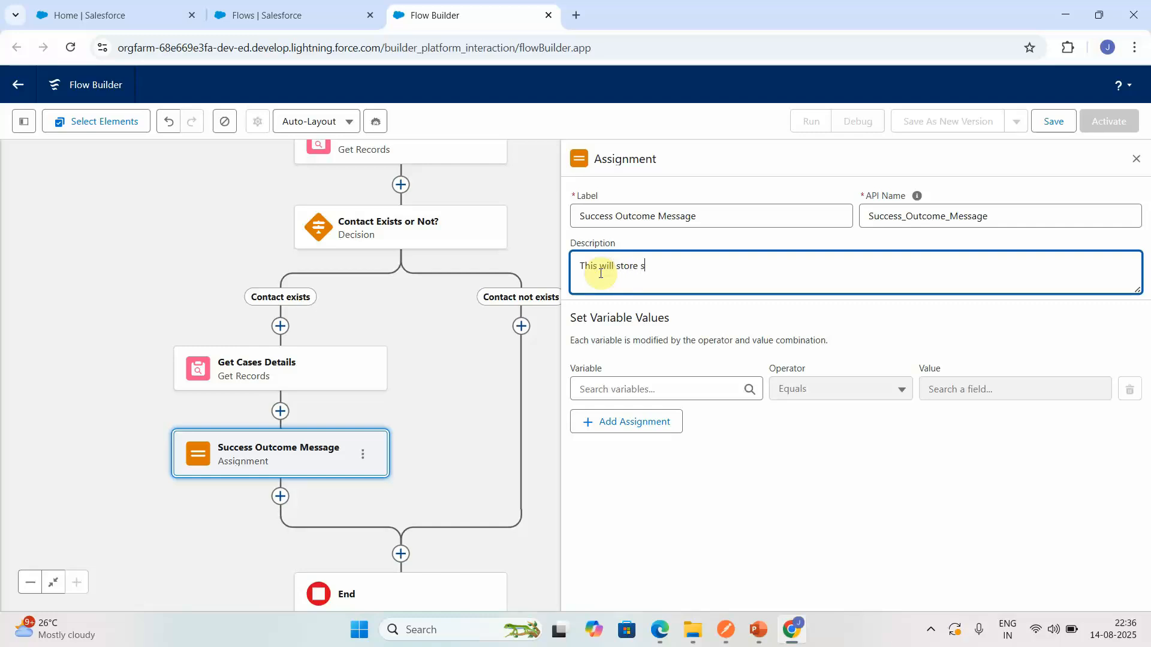
{"action": "type", "text": "uccess outcome messaf"}
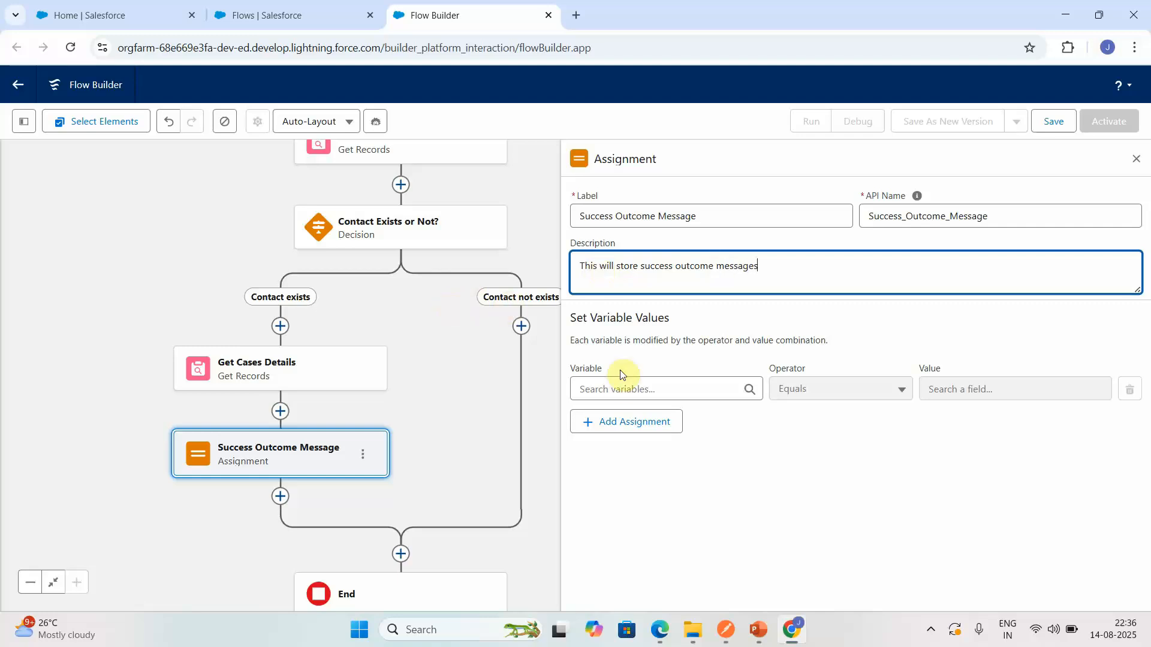
- Create a new Variable resource for the Success Outcome Message assignment with the API name outcomeMessage
{"action": "left_click", "coordinate": [618, 389]}
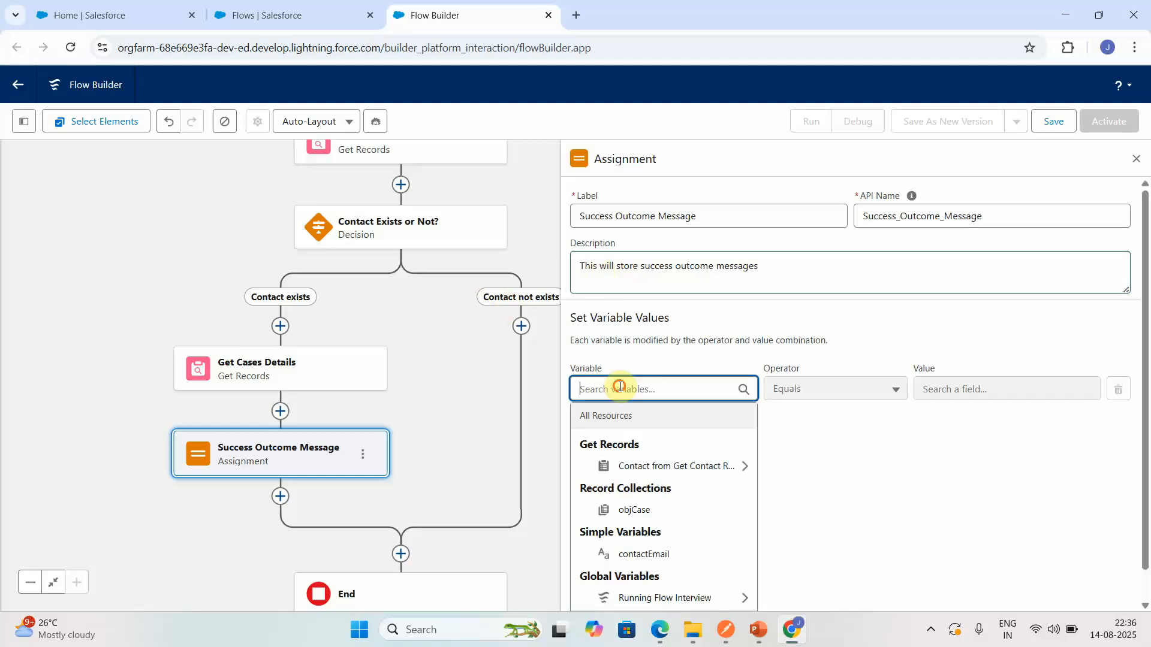
{"action": "left_click", "coordinate": [1146, 578]}
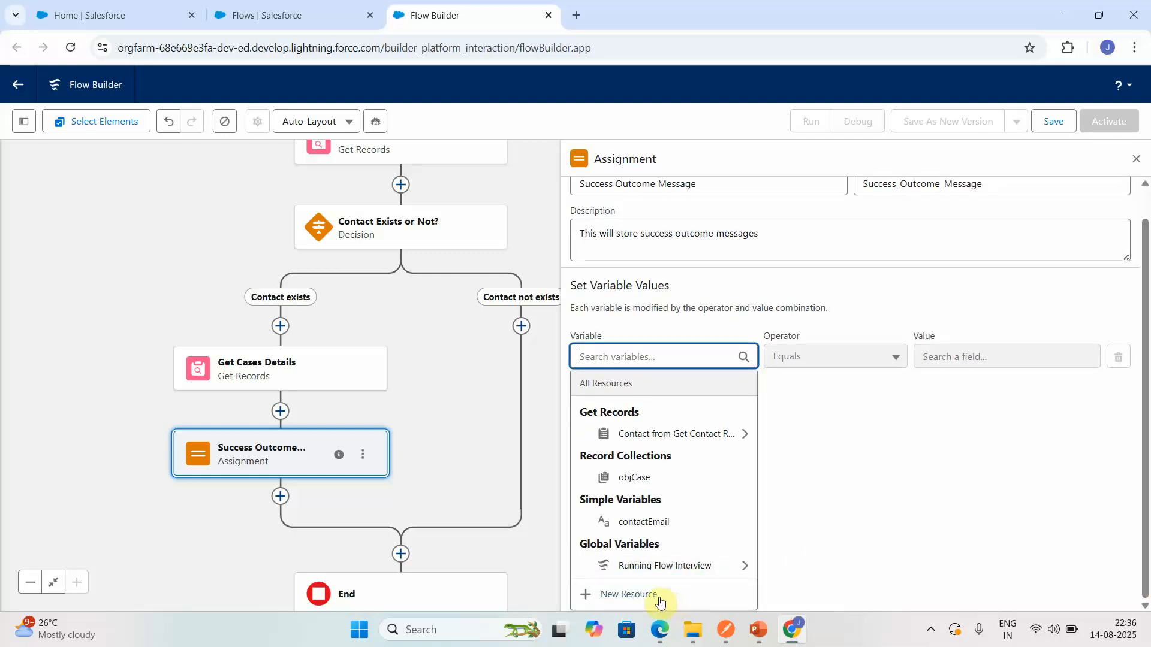
{"action": "left_click", "coordinate": [660, 596]}
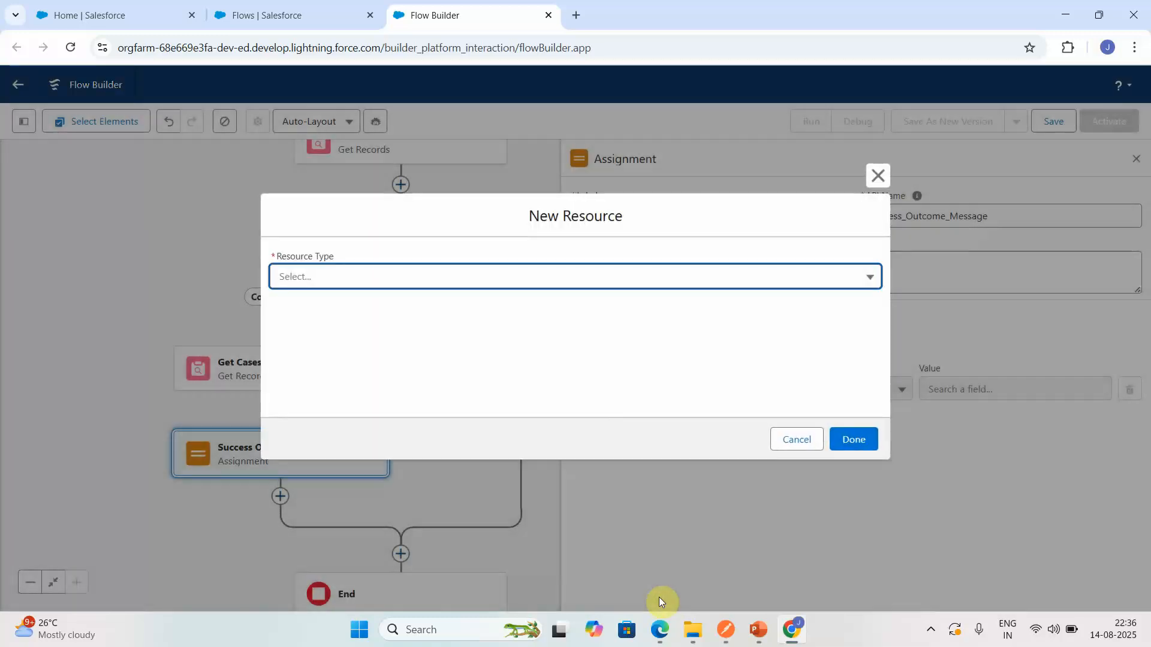
{"action": "left_click", "coordinate": [423, 287]}
{"action": "left_click", "coordinate": [318, 303]}
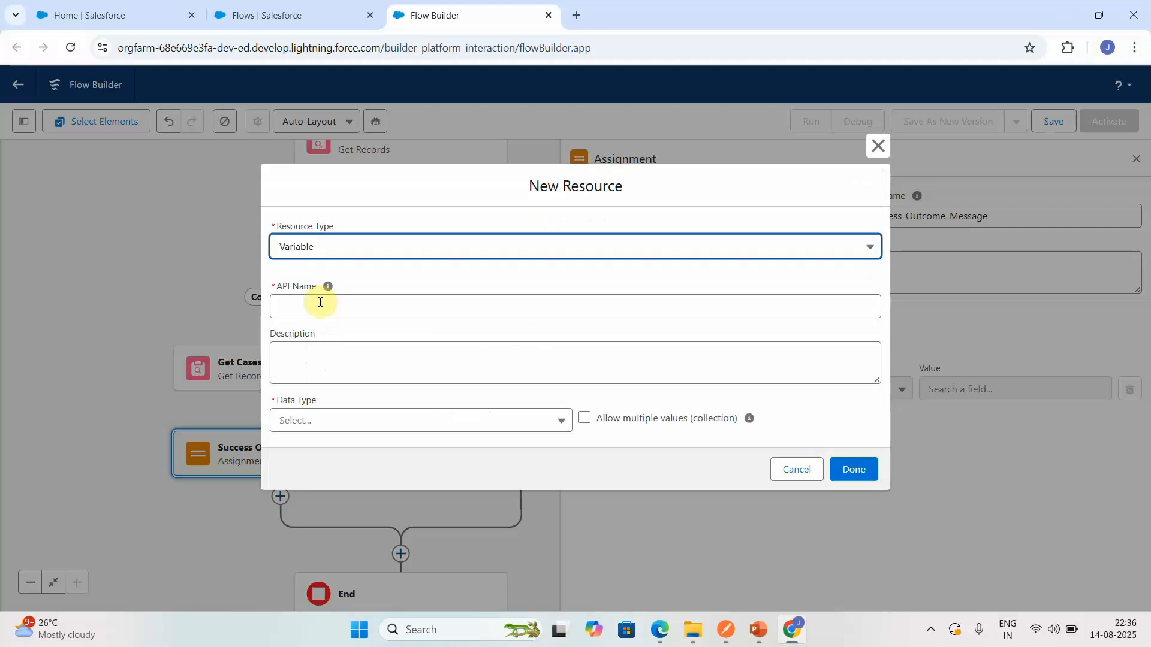
{"action": "left_click", "coordinate": [315, 313]}
{"action": "type", "text": "outcomeMessage"}
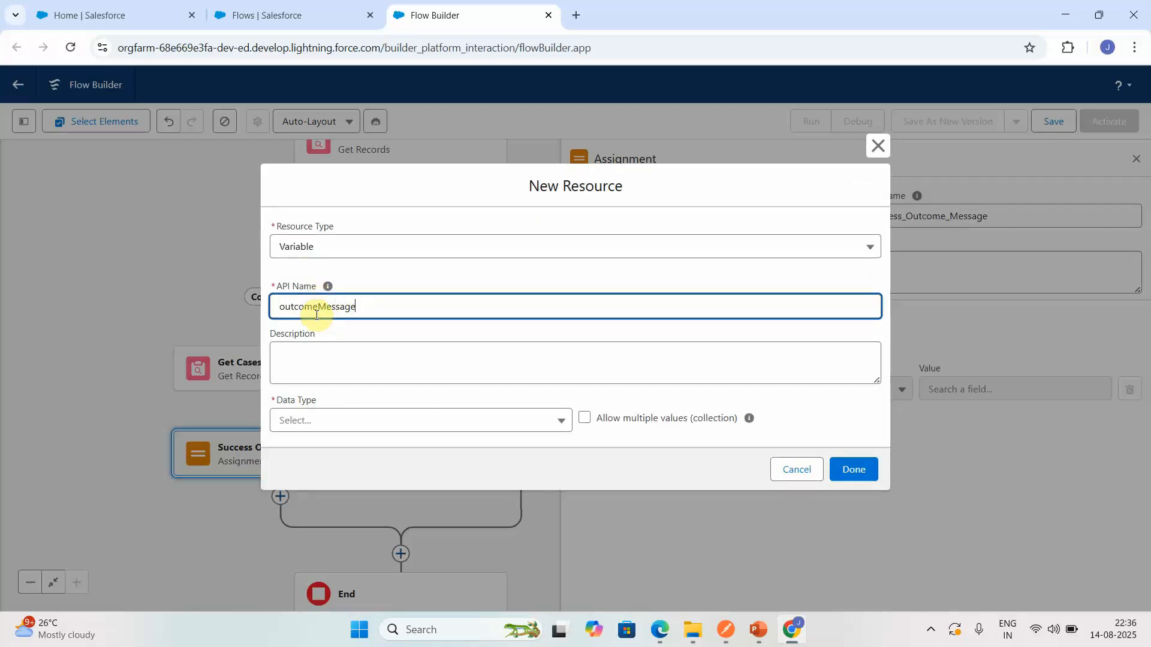
- Describe the outcomeMessage variable as "This will store the success or failed message in case contact email not found"
{"action": "left_click", "coordinate": [292, 362]}
{"action": "type", "text": "Th"}
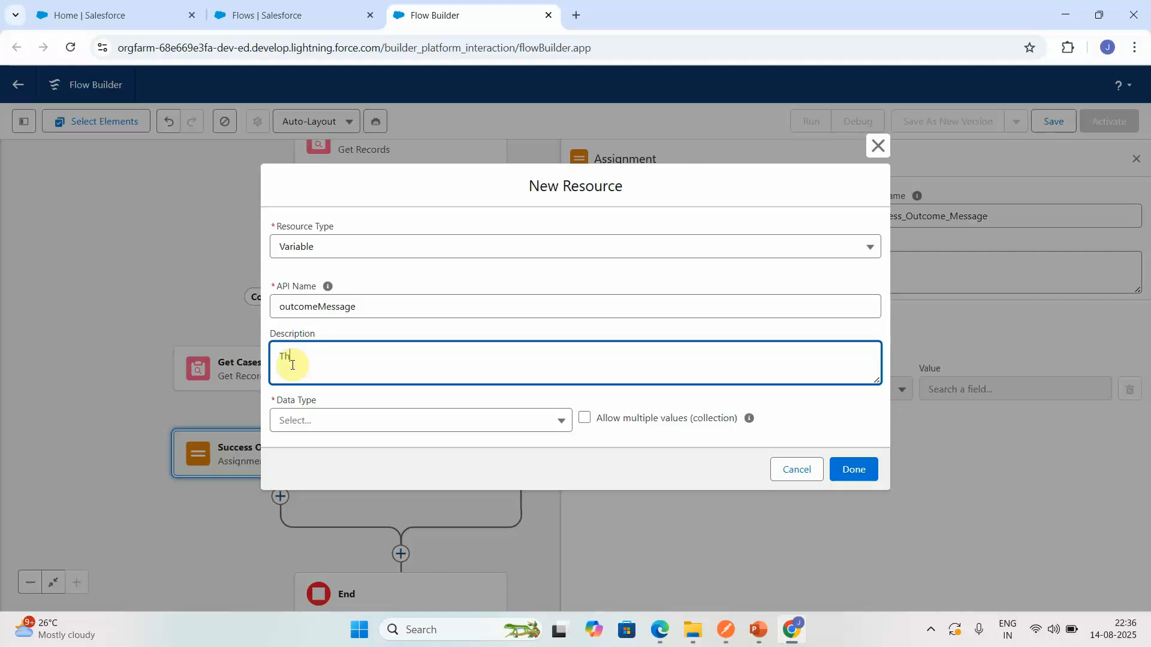
{"action": "type", "text": "is will store the success or failed message in case contact"}
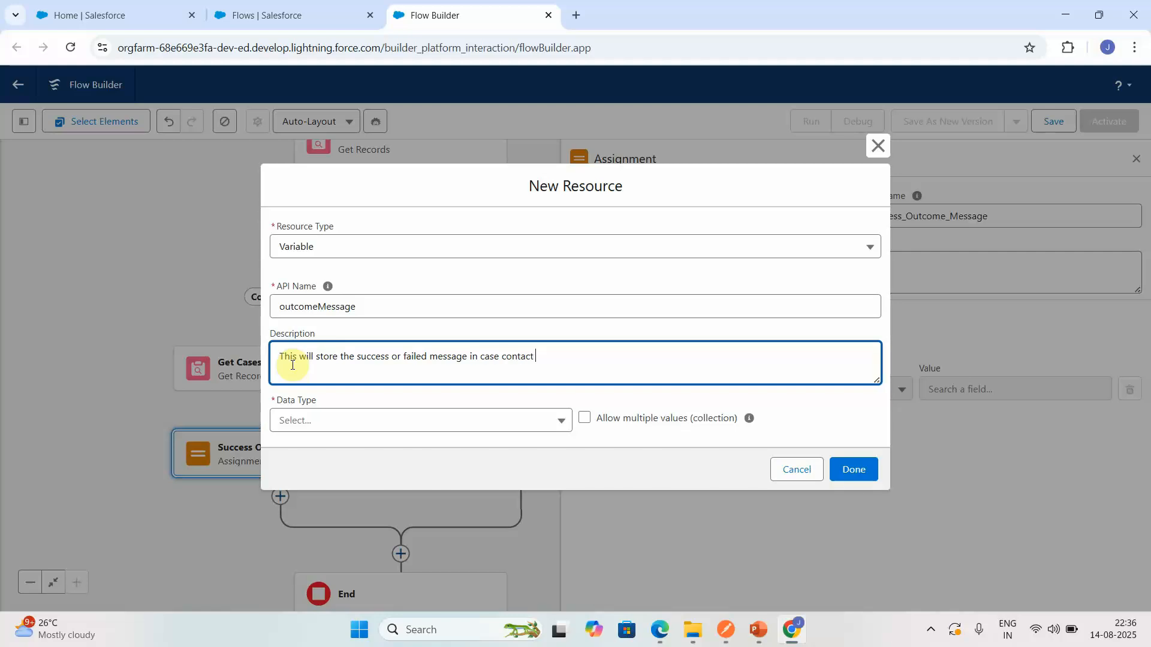
{"action": "type", "text": " email not found"}
- Set the outcomeMessage variable's data type to Text, make it available for output, and finish creating it
{"action": "left_click", "coordinate": [498, 419]}
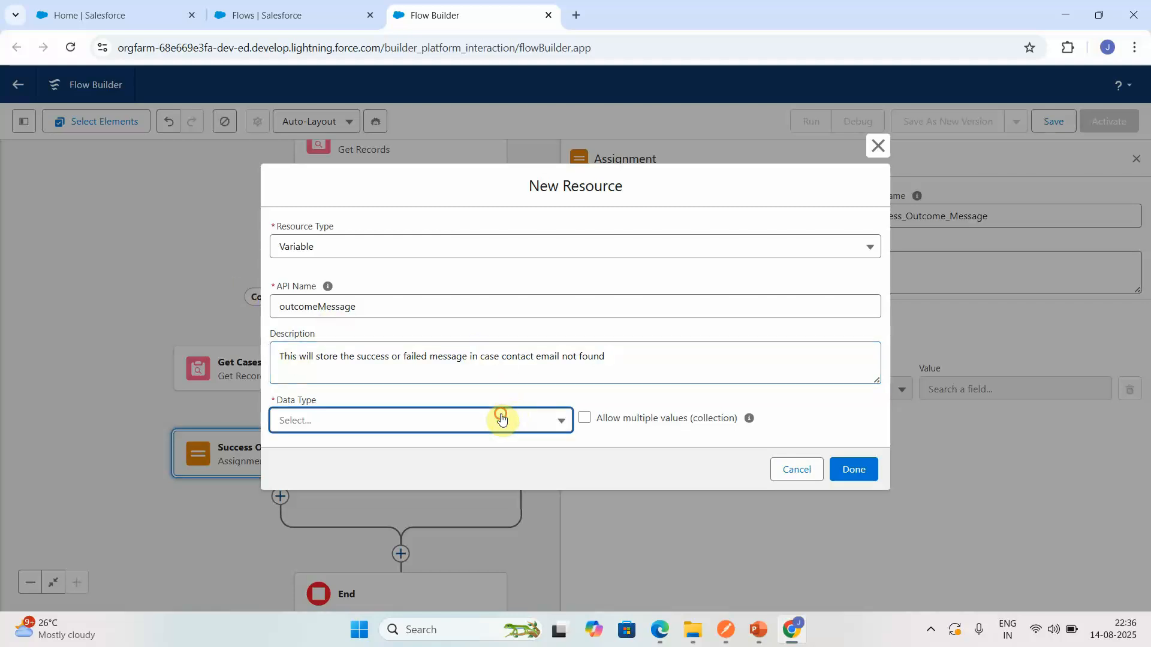
{"action": "left_click", "coordinate": [362, 217]}
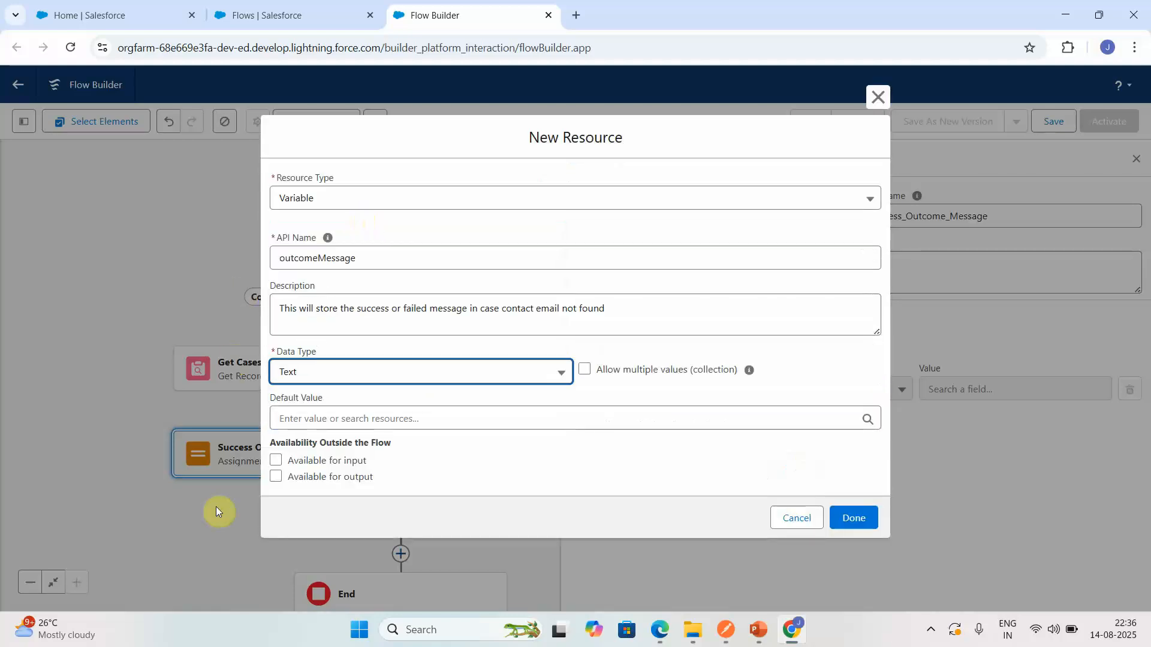
{"action": "left_click", "coordinate": [276, 477]}
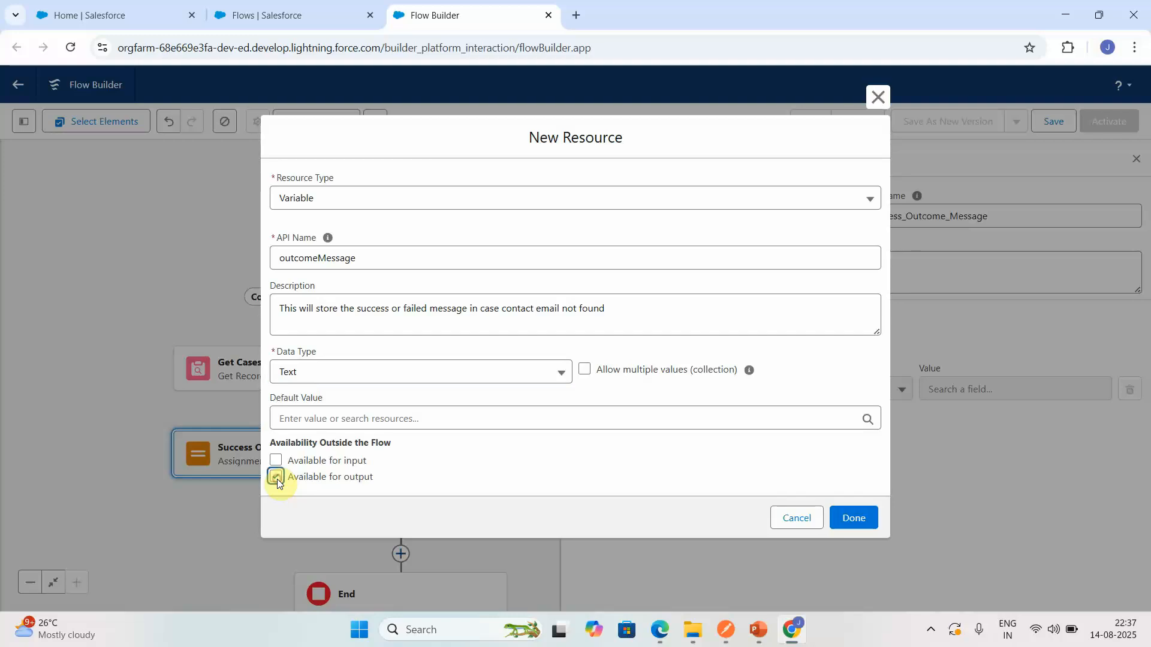
{"action": "left_click", "coordinate": [868, 518]}
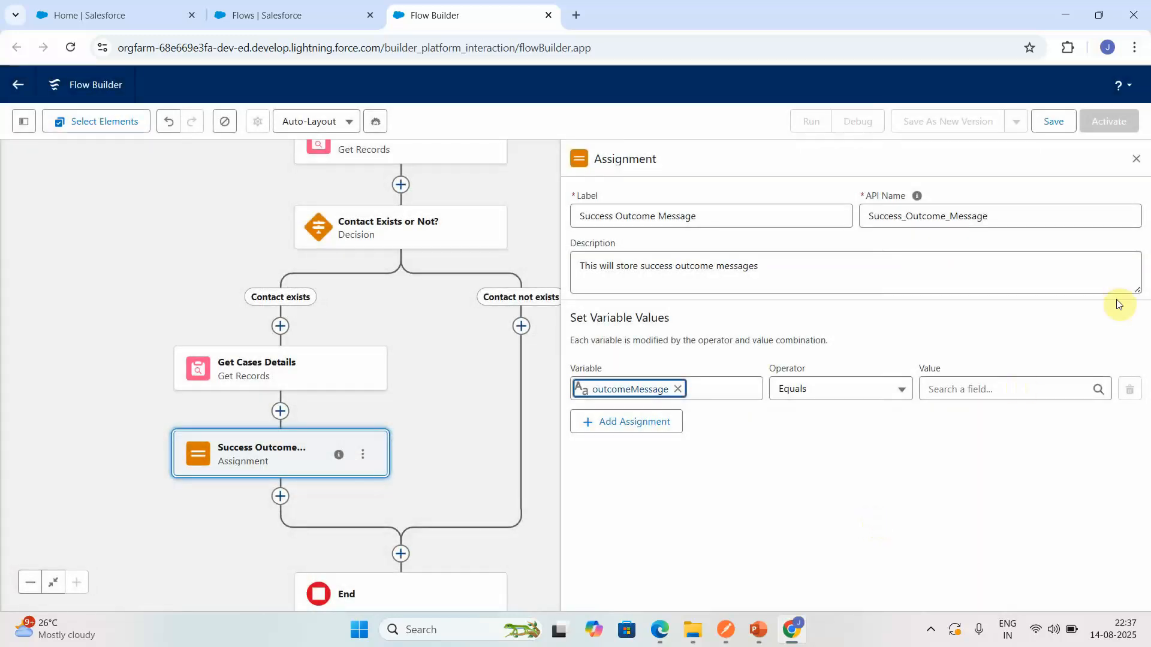
- Assign the value "Contact Found." to outcomeMessage in the Success Outcome Message assignment
{"action": "left_click", "coordinate": [994, 387]}
{"action": "type", "text": "C"}
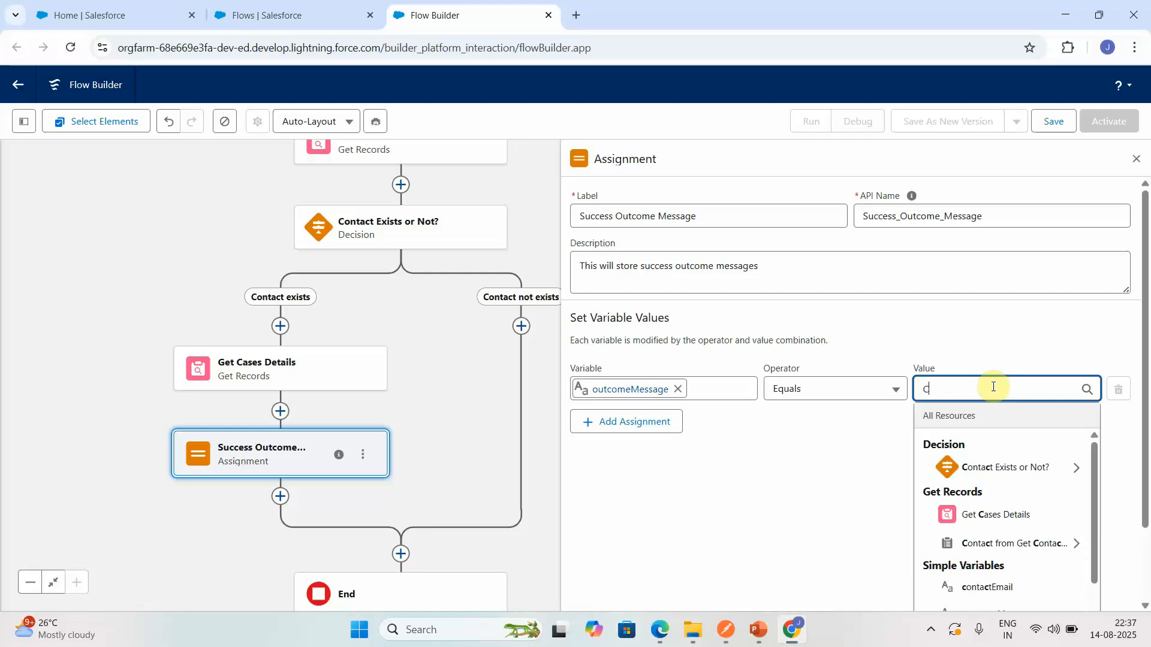
{"action": "type", "text": "ontact Found."}
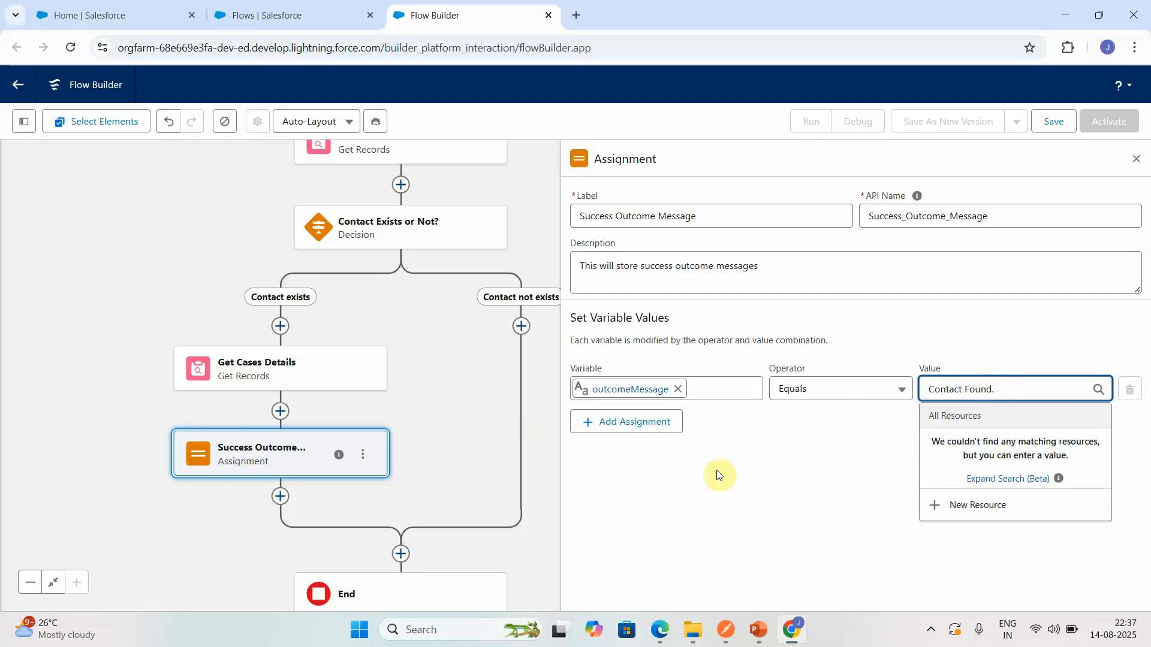
- Add an Assignment element on the Contact not exists path, labelled "Failure Outcome Message"
{"action": "left_click", "coordinate": [515, 328]}
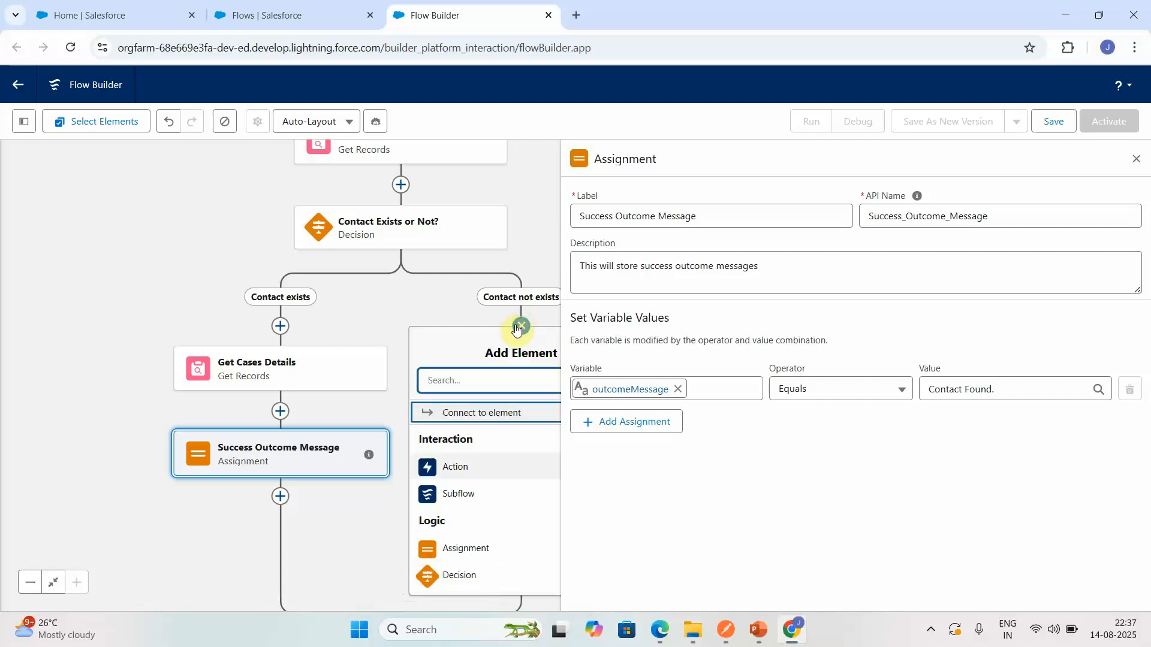
{"action": "left_click", "coordinate": [451, 550]}
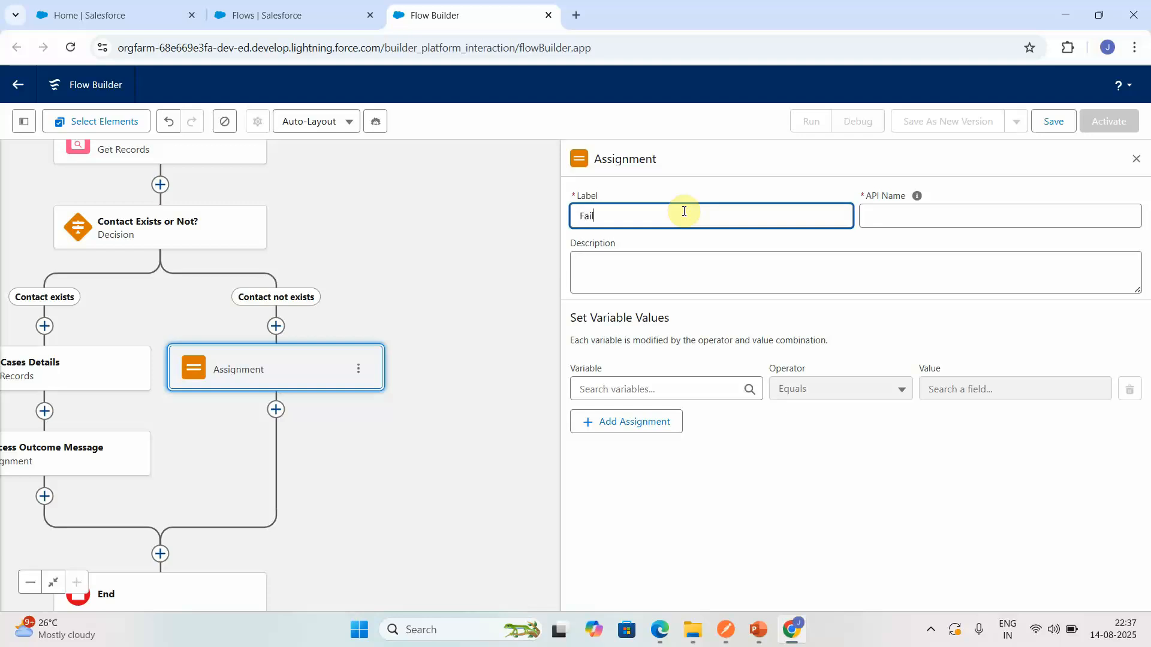
{"action": "type", "text": "Failure Outcome Message"}
- Describe the Failure Outcome Message assignment as "This will store failure message in case contact not found."
{"action": "left_click", "coordinate": [655, 265]}
{"action": "type", "text": "T"}
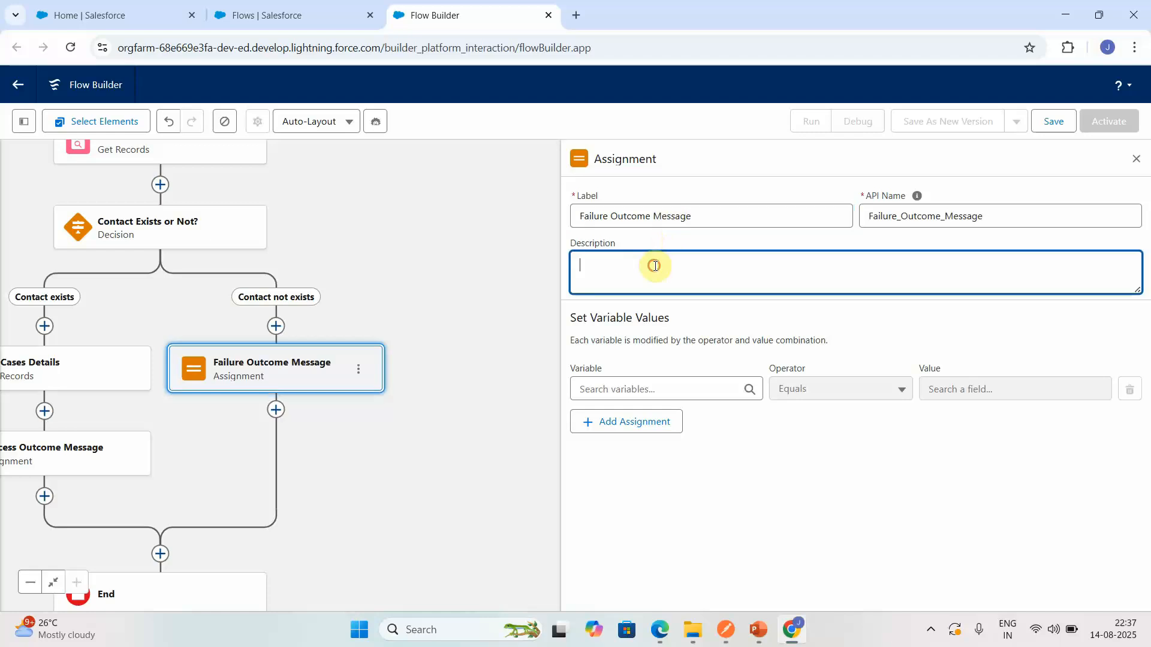
{"action": "type", "text": "his will store failure message in case con"}
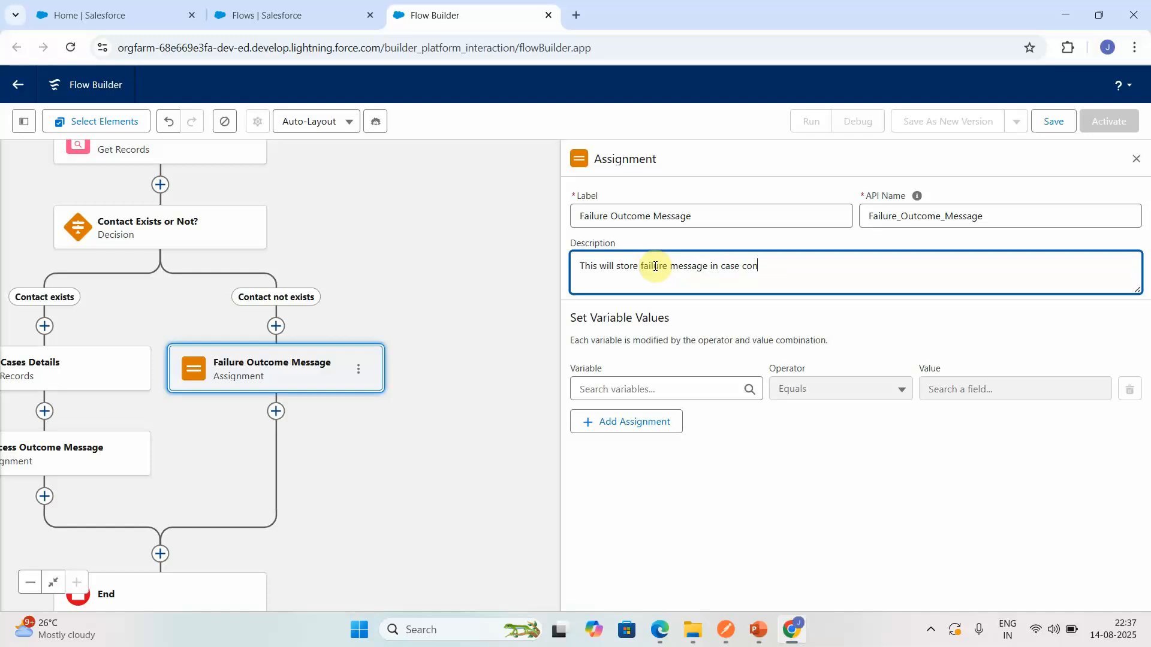
{"action": "type", "text": "tact not found."}
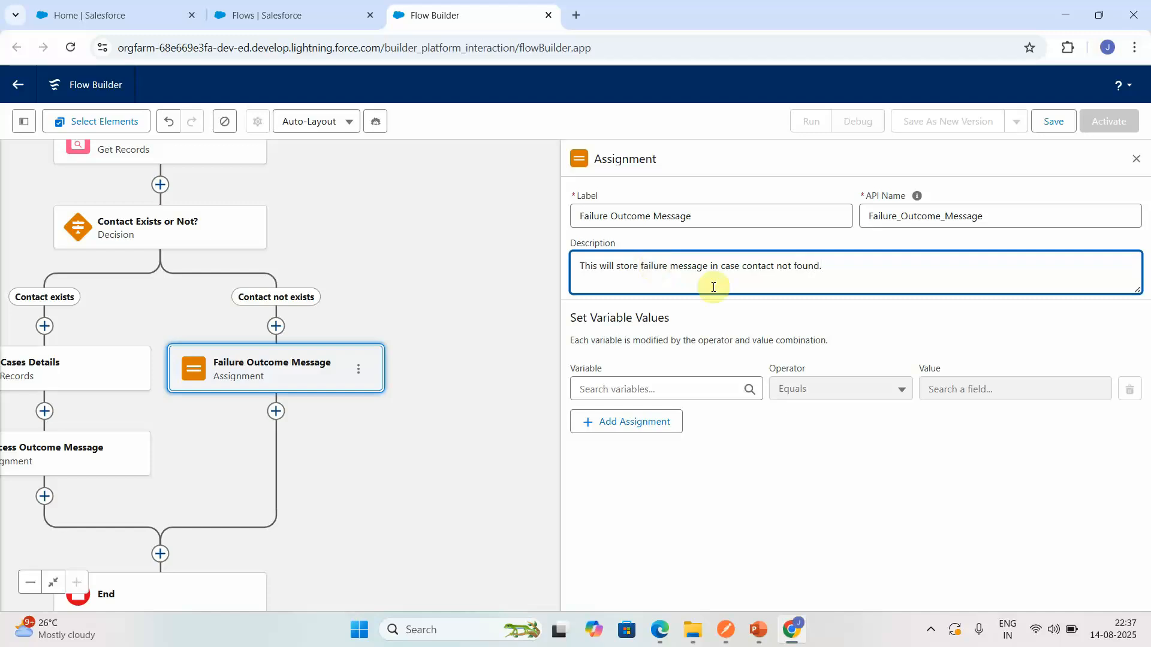
- Set outcomeMessage equal to "Contact Not found. Please provide correct email and try again." in the Failure Outcome Message assignment and close its properties
{"action": "left_click", "coordinate": [645, 390]}
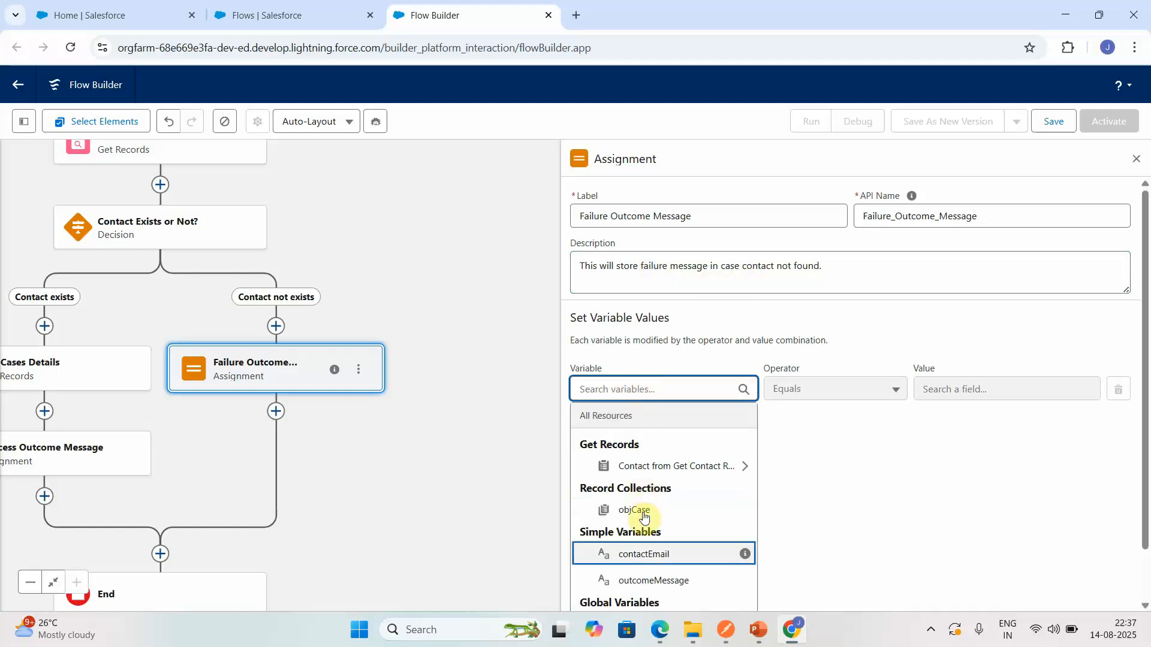
{"action": "left_click", "coordinate": [637, 579]}
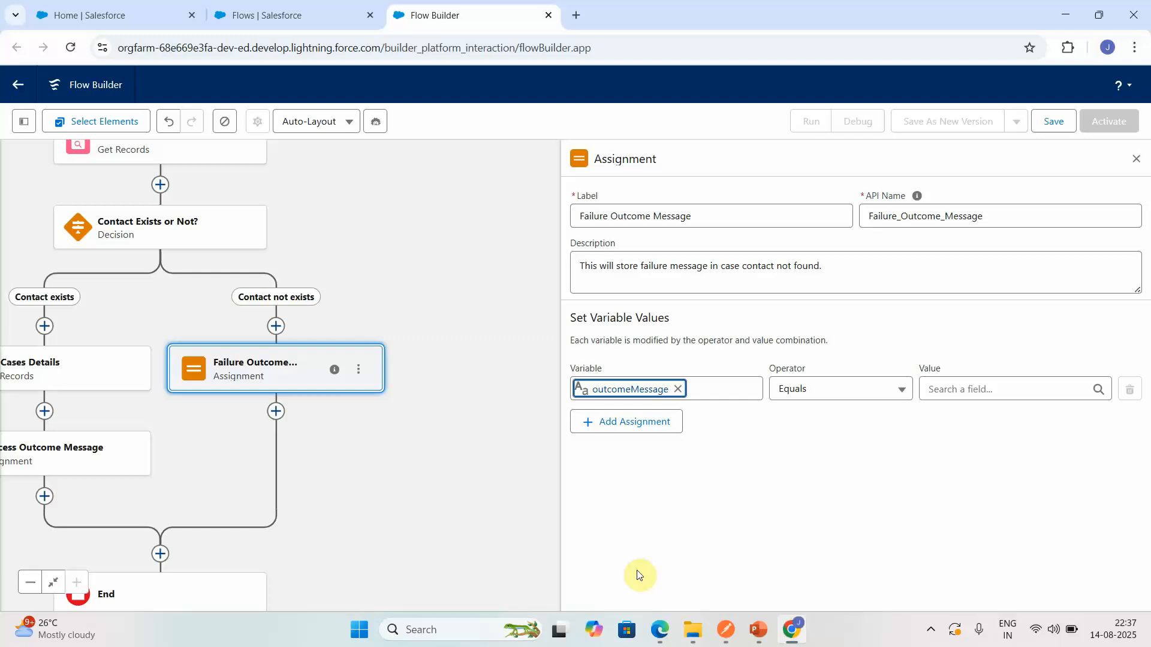
{"action": "left_click", "coordinate": [998, 395]}
{"action": "type", "text": "Contact Not found. Please pro"}
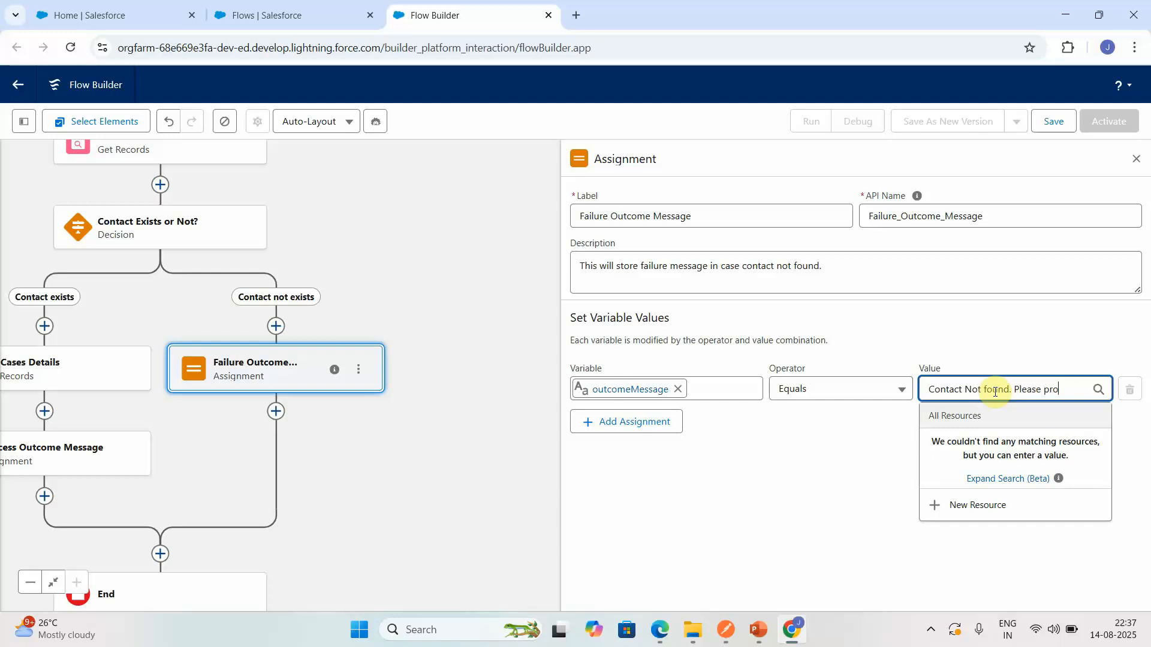
{"action": "type", "text": "vide correc"}
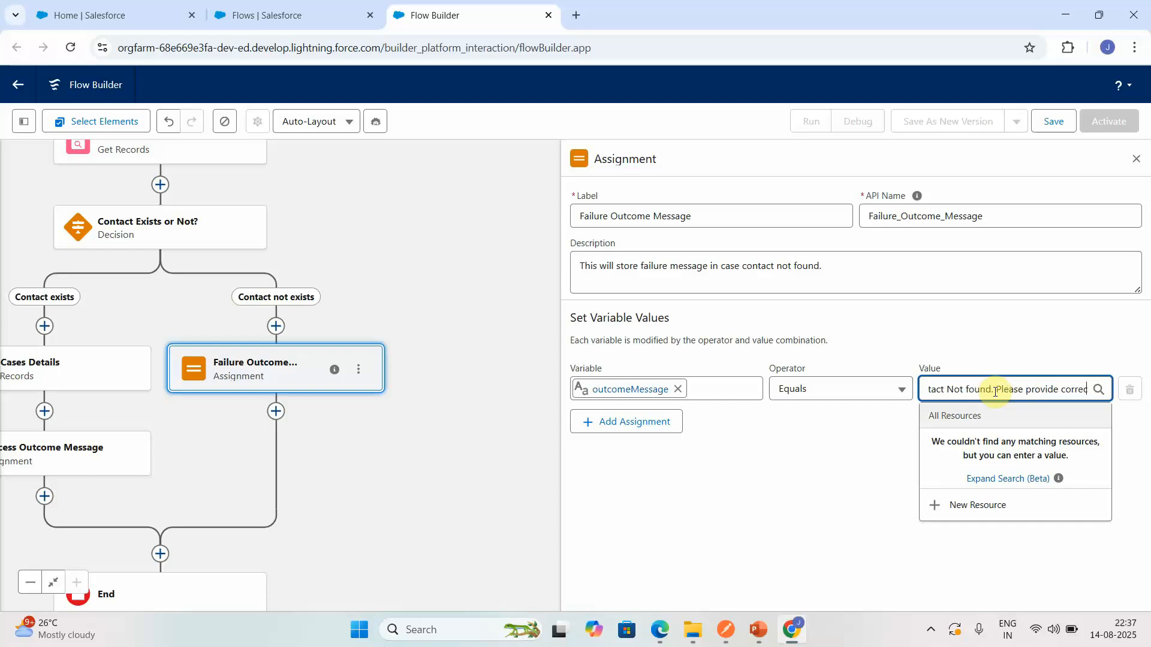
{"action": "type", "text": "t email an"}
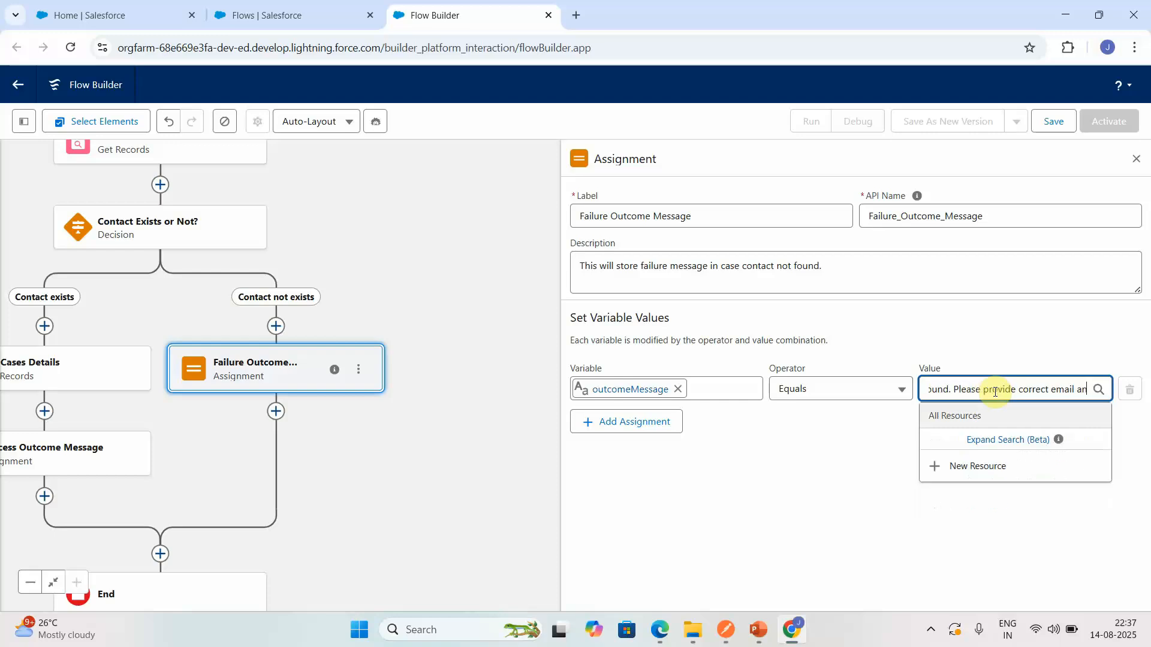
{"action": "type", "text": "d try again."}
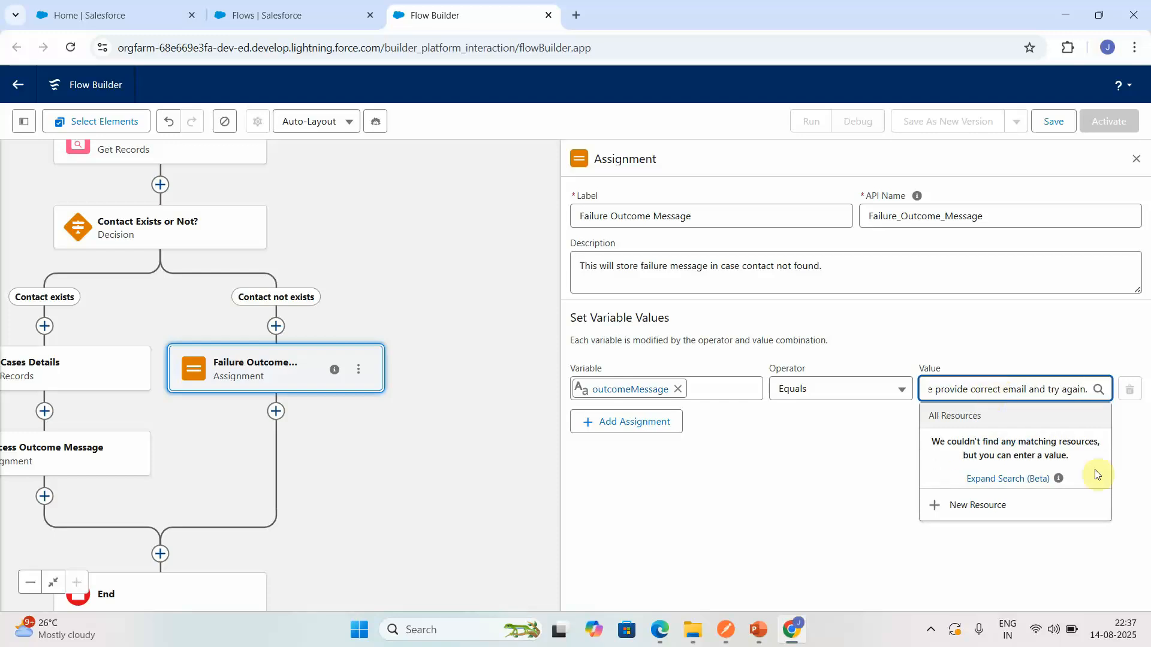
{"action": "left_click", "coordinate": [781, 509]}
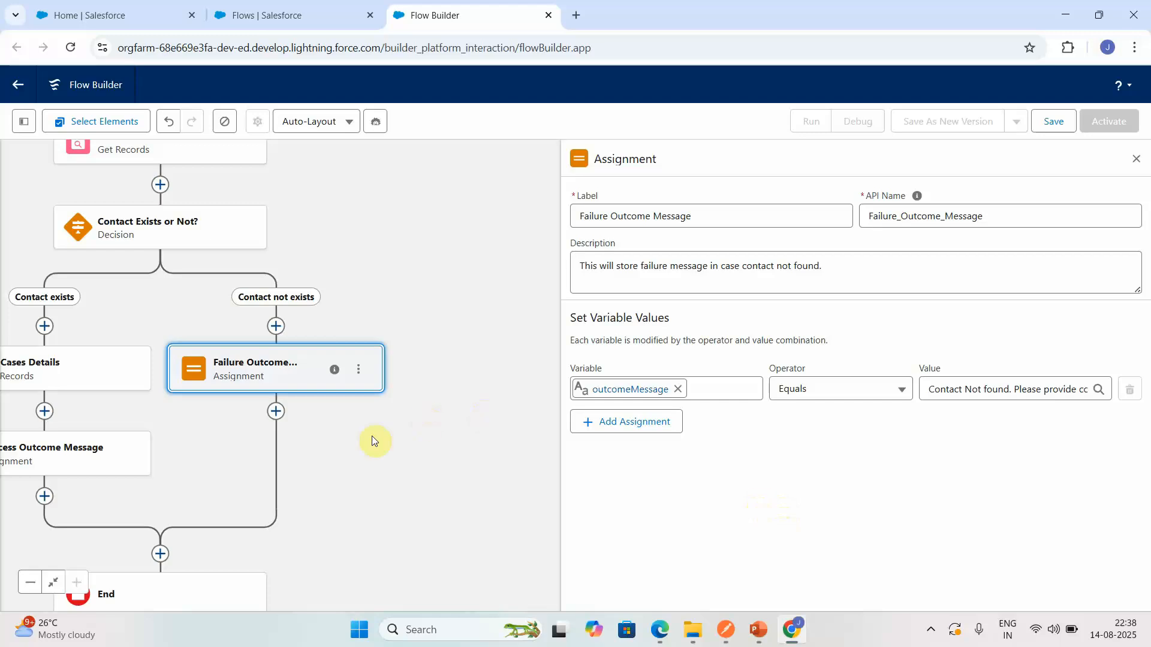
{"action": "left_click_drag", "start_coordinate": [379, 433], "coordinate": [579, 421]}
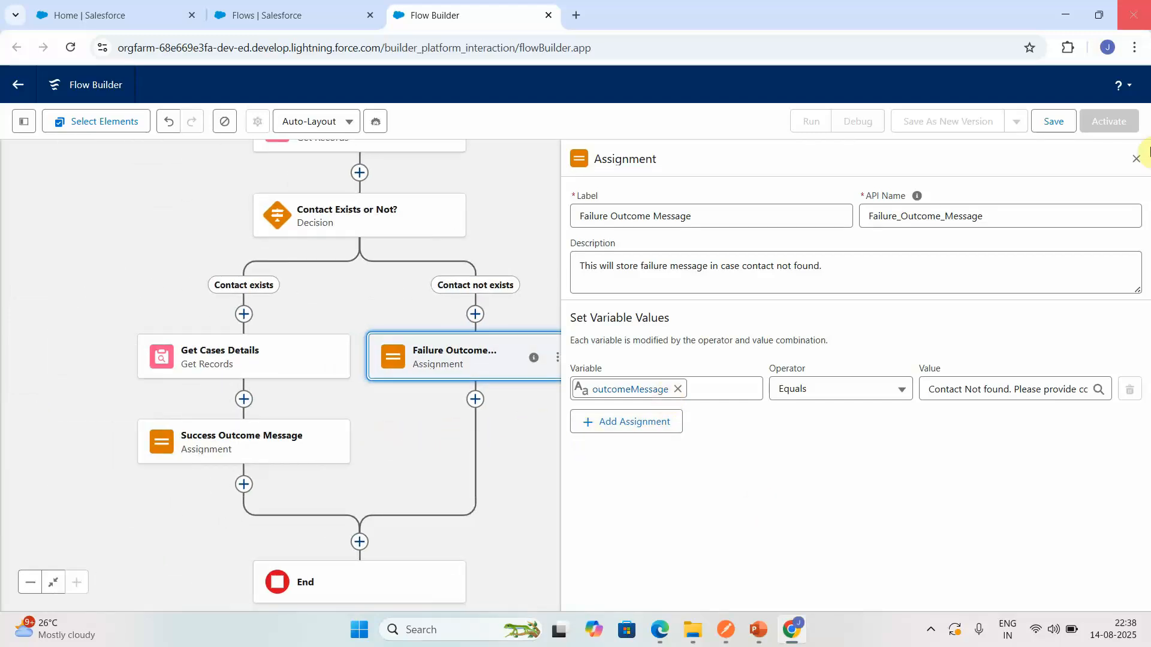
{"action": "left_click", "coordinate": [1136, 159]}
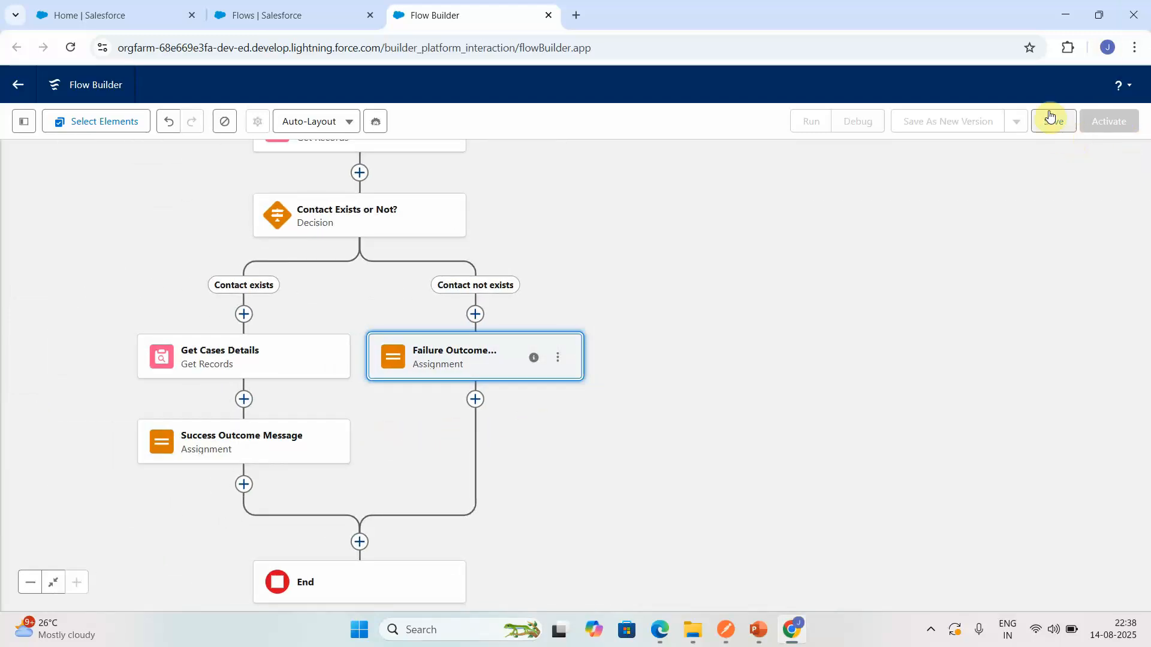
- Start saving the flow with the label "Agentforce Get Case By Contact Email"
{"action": "left_click", "coordinate": [1050, 120]}
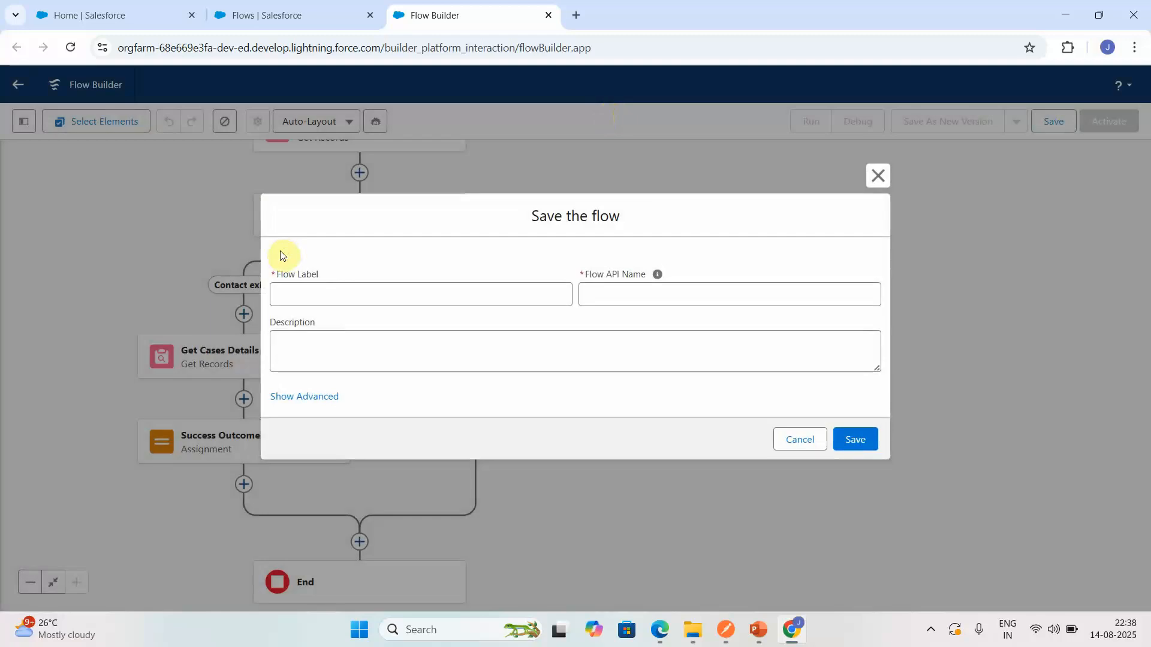
{"action": "left_click", "coordinate": [311, 300]}
{"action": "type", "text": "Agentforce"}
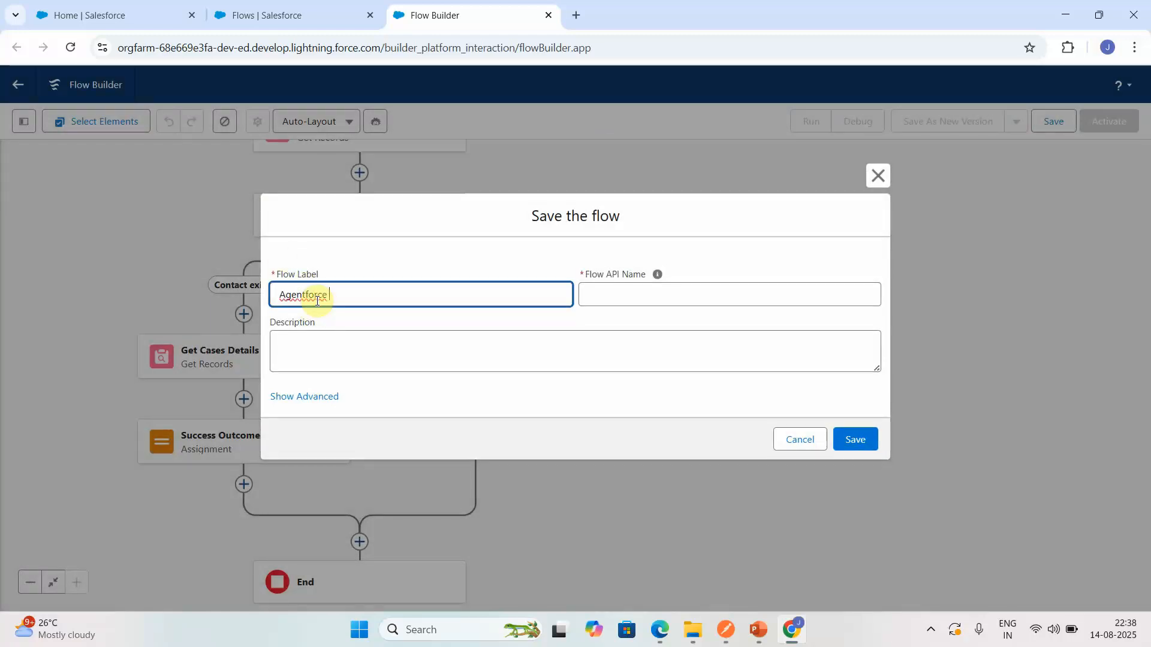
{"action": "type", "text": " Get Case By Contact Email"}
- Describe the flow as "This will retrieve all cases associated with the contact email." and save it
{"action": "left_click", "coordinate": [342, 343]}
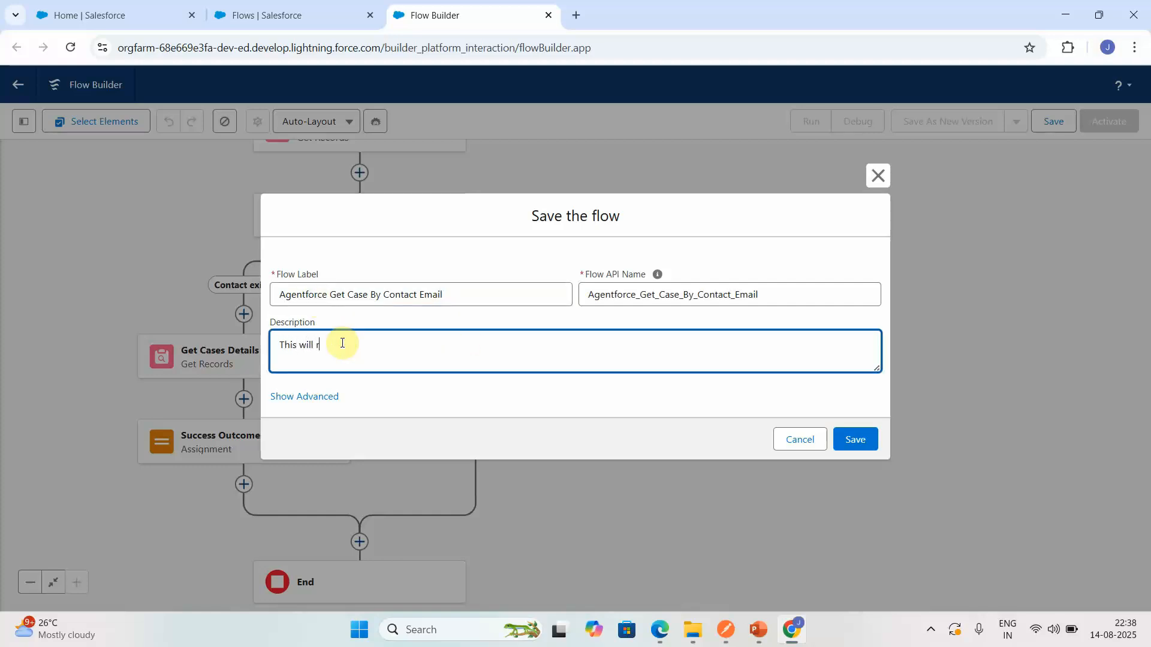
{"action": "type", "text": "This will retrieve all cases associated with the contact email."}
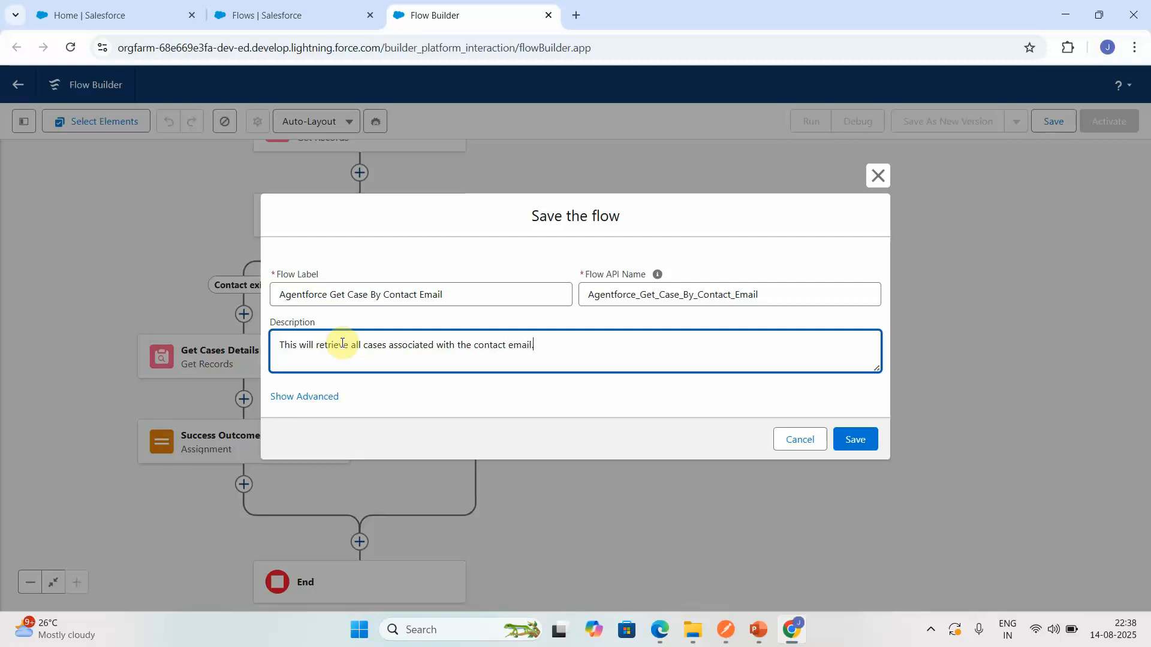
{"action": "left_click", "coordinate": [872, 444]}
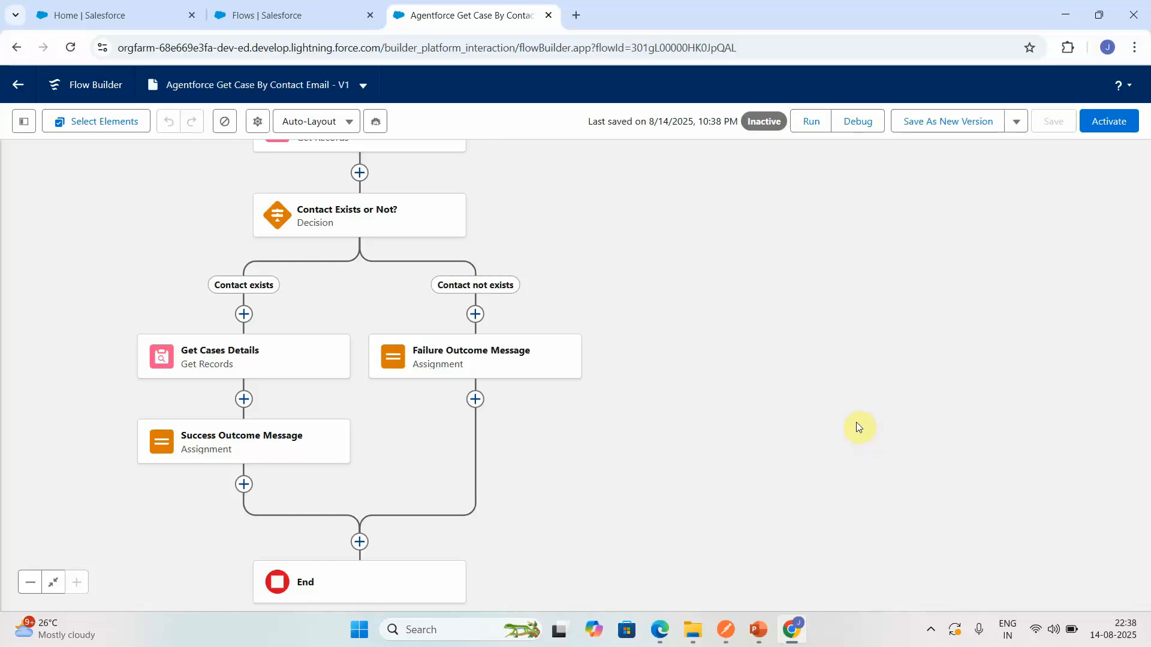
- Start debugging the flow, and copy the email address from the CEO contact's record at United Oil & Gas Corp
{"action": "left_click", "coordinate": [882, 129]}
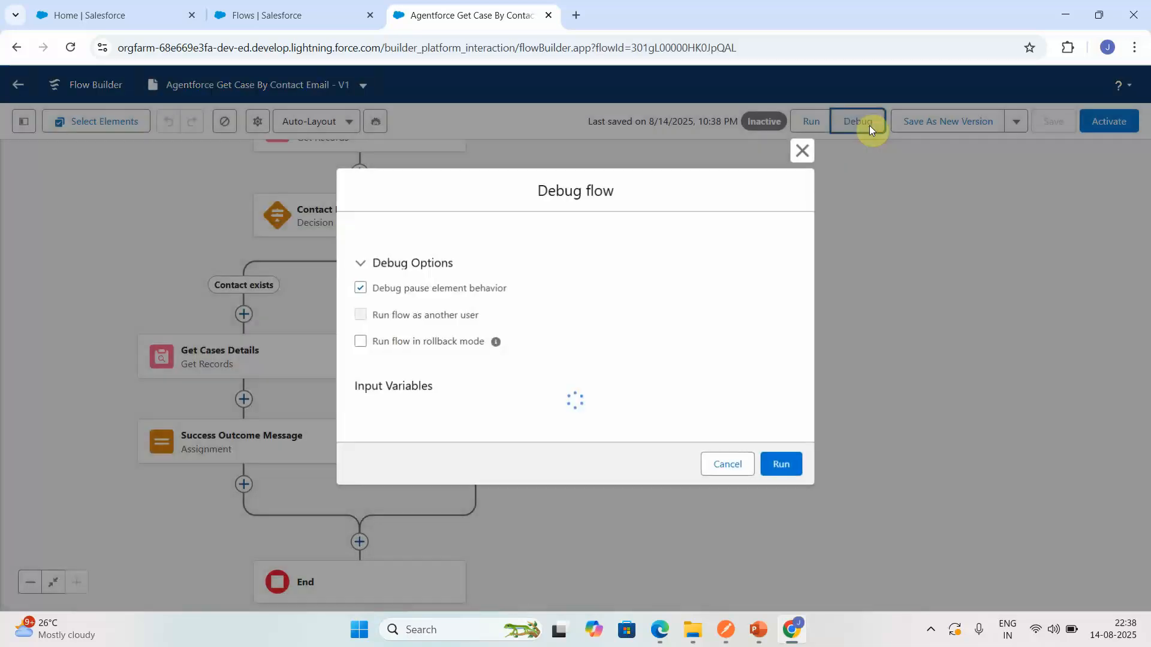
{"action": "left_click", "coordinate": [120, 15]}
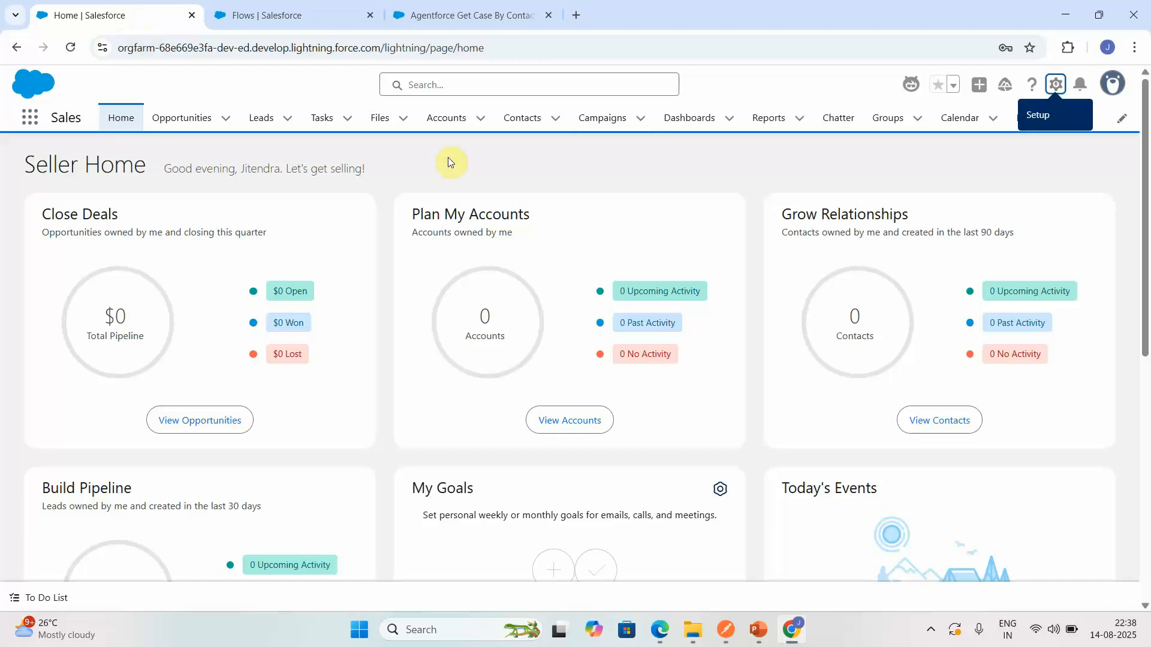
{"action": "left_click", "coordinate": [519, 119]}
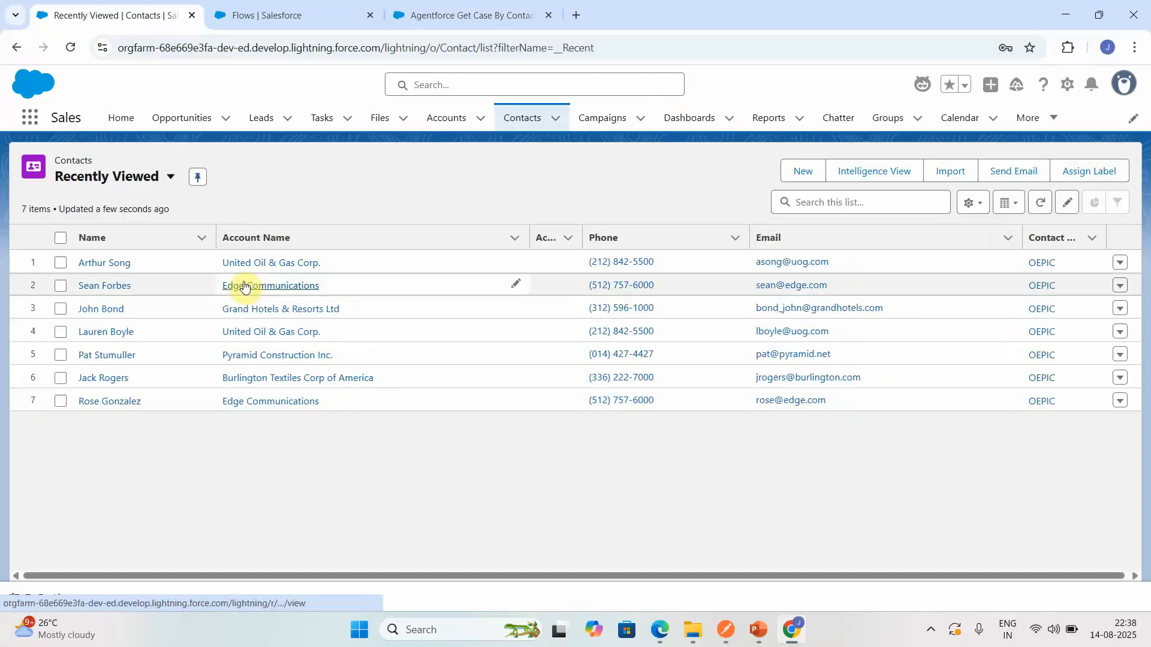
{"action": "left_click", "coordinate": [116, 271]}
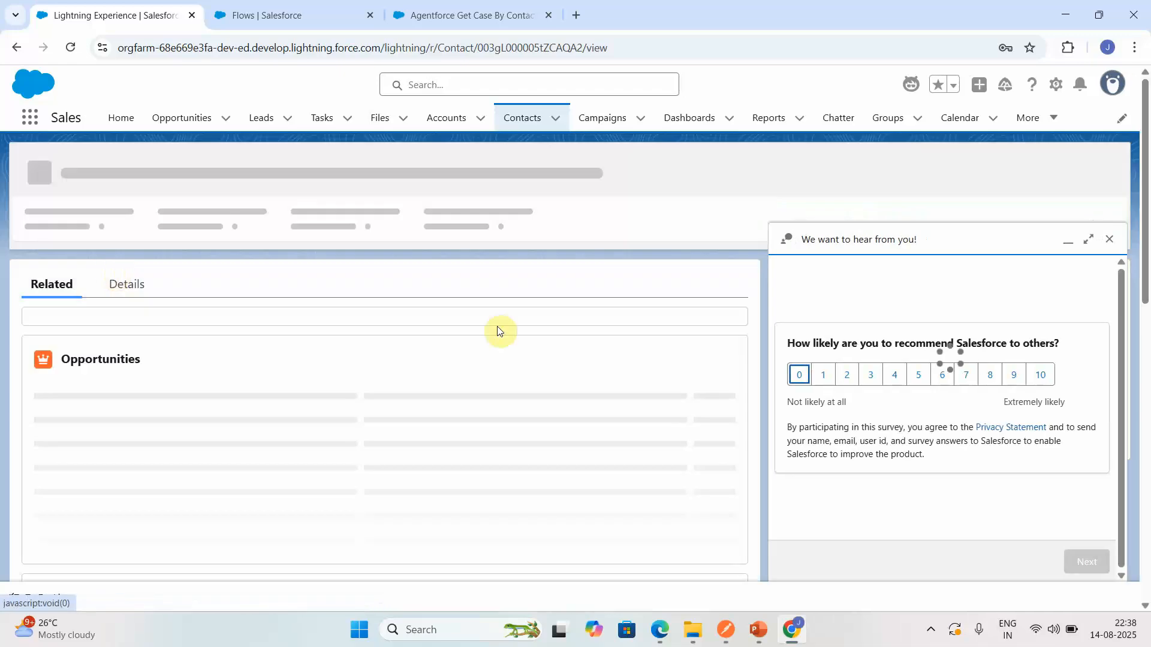
{"action": "left_click", "coordinate": [125, 283]}
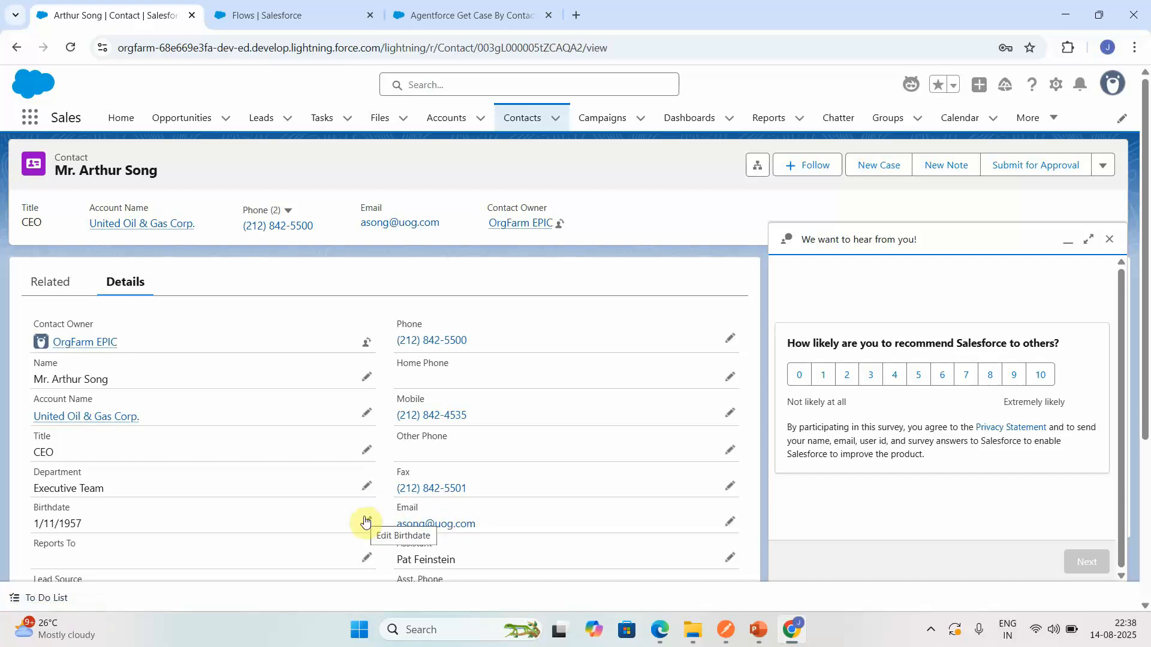
{"action": "left_click", "coordinate": [730, 521]}
{"action": "triple_click", "coordinate": [567, 518]}
{"action": "key", "text": "ctrl+c"}
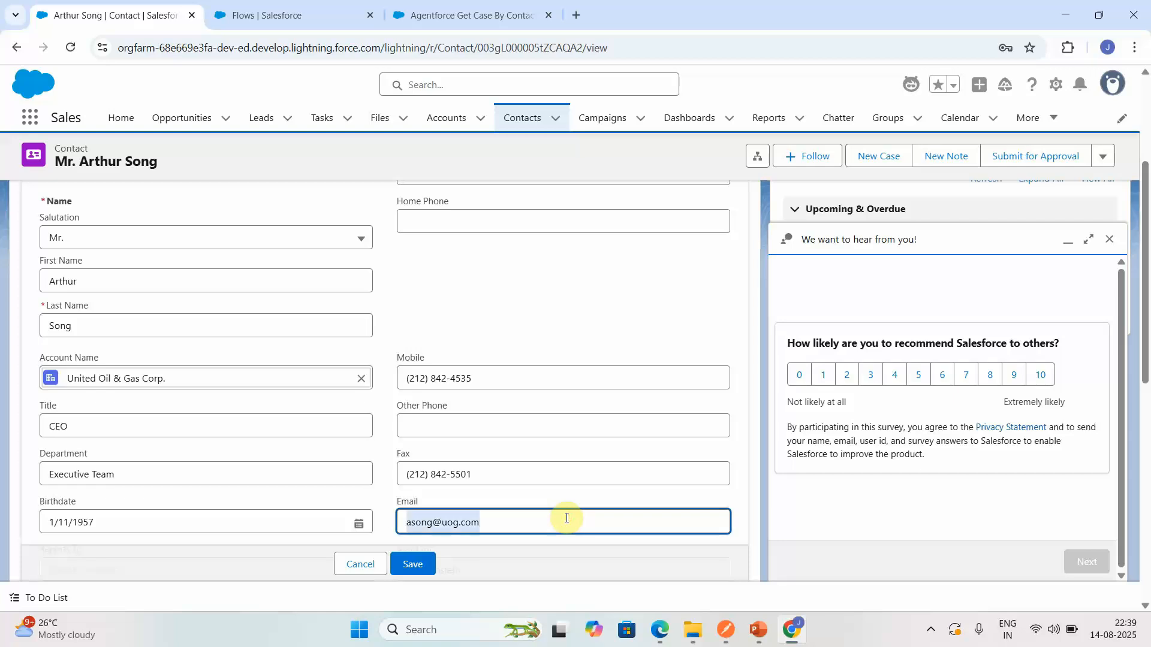
{"action": "left_click", "coordinate": [371, 566]}
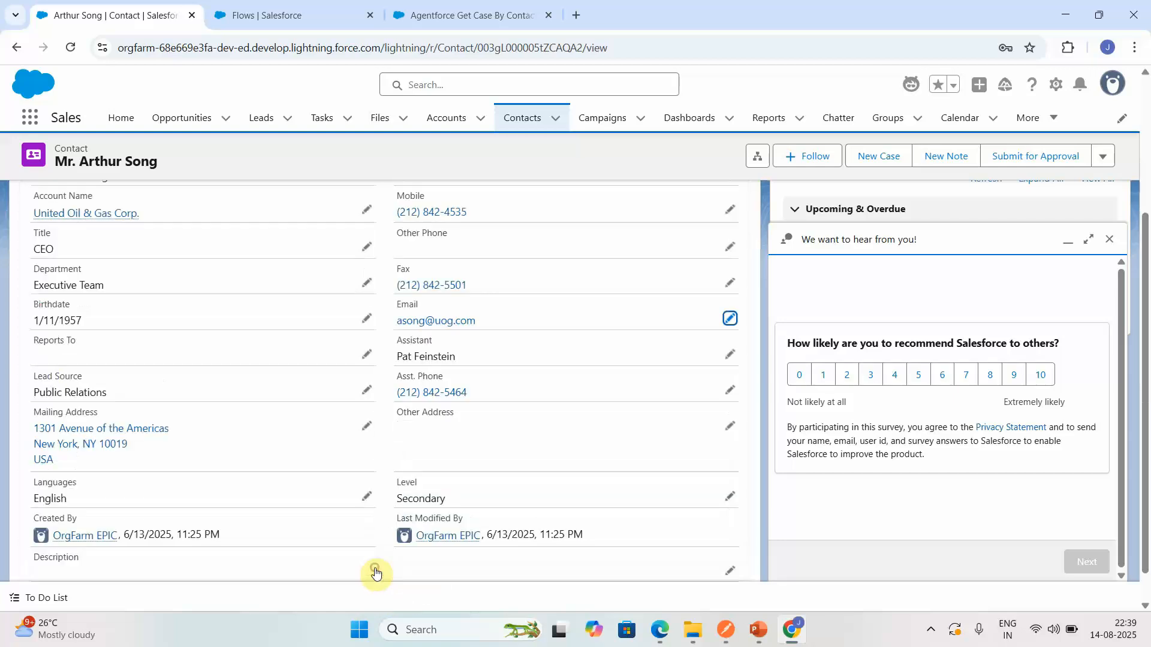
- Run the flow debug with the copied contact email as the contactEmail input variable
{"action": "left_click", "coordinate": [457, 9]}
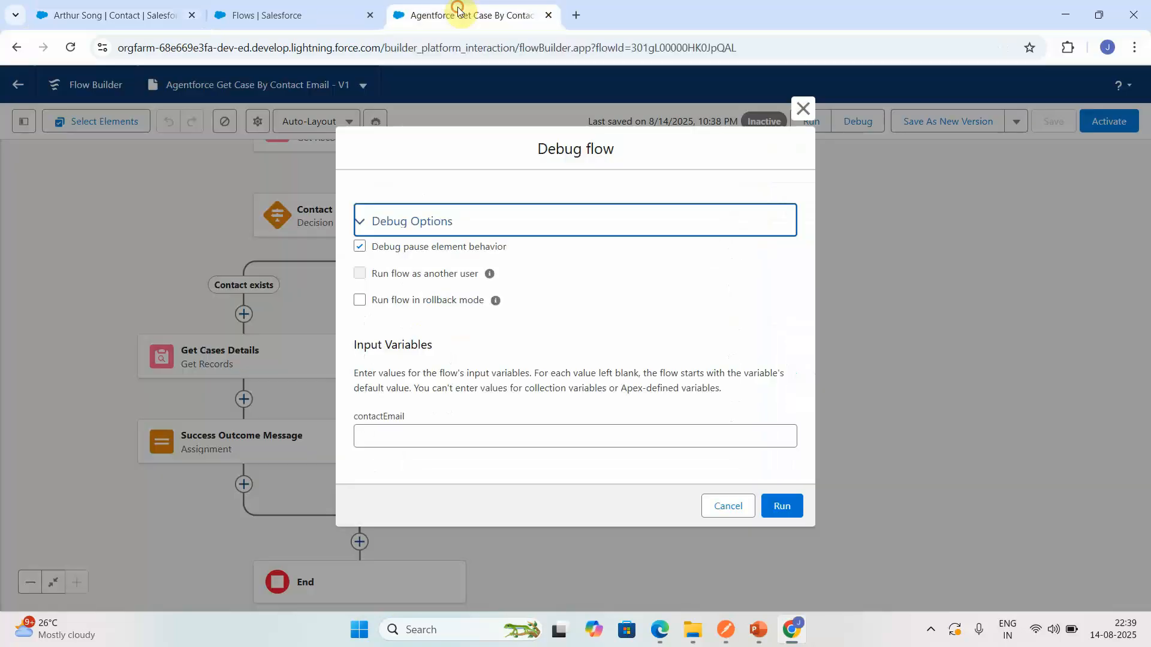
{"action": "left_click", "coordinate": [507, 443]}
{"action": "key", "text": "ctrl+v"}
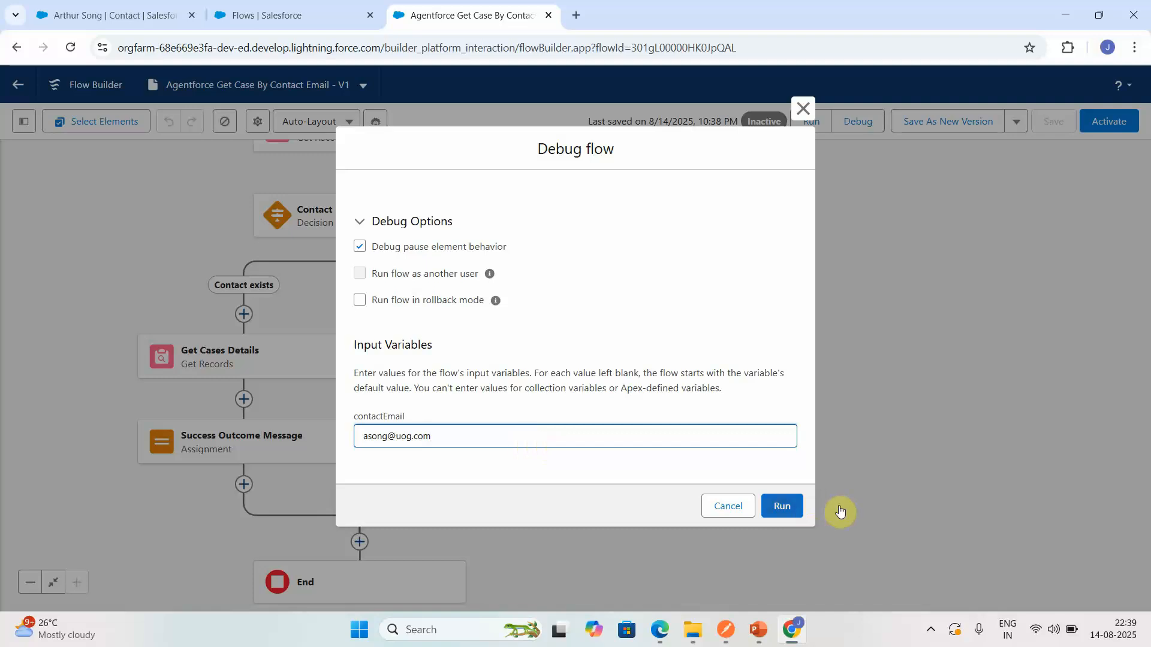
{"action": "left_click", "coordinate": [768, 514]}
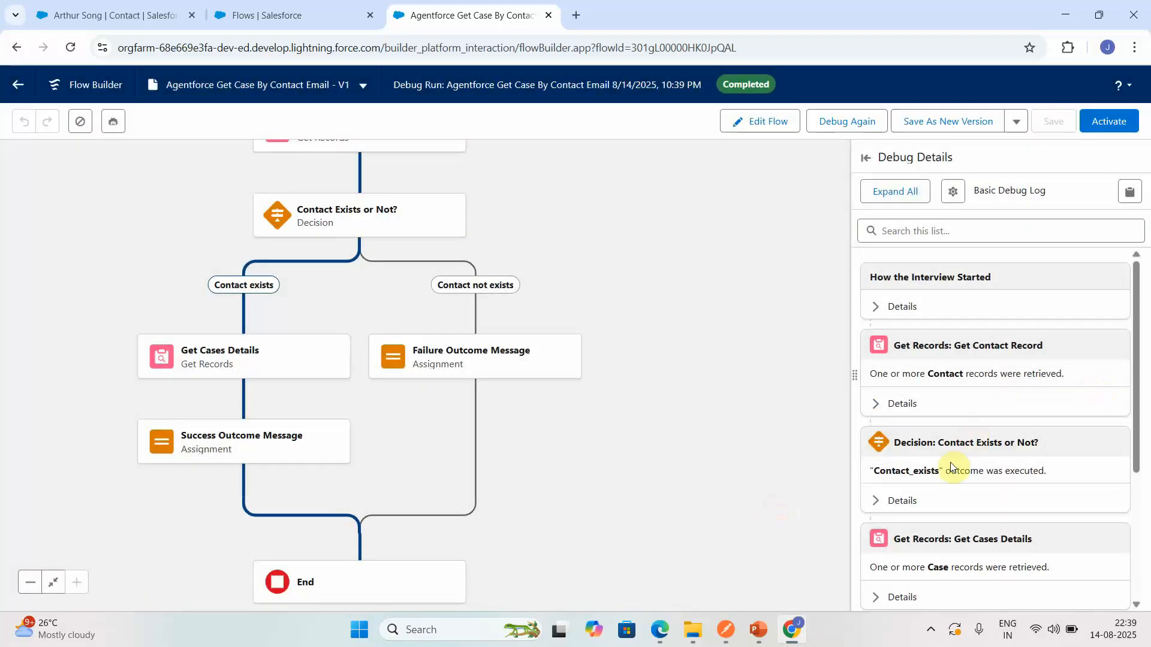
- Examine the debug details of the Contact Exists or Not? decision, Get Cases Details and the Success Outcome Message assignment
{"action": "left_click", "coordinate": [903, 500]}
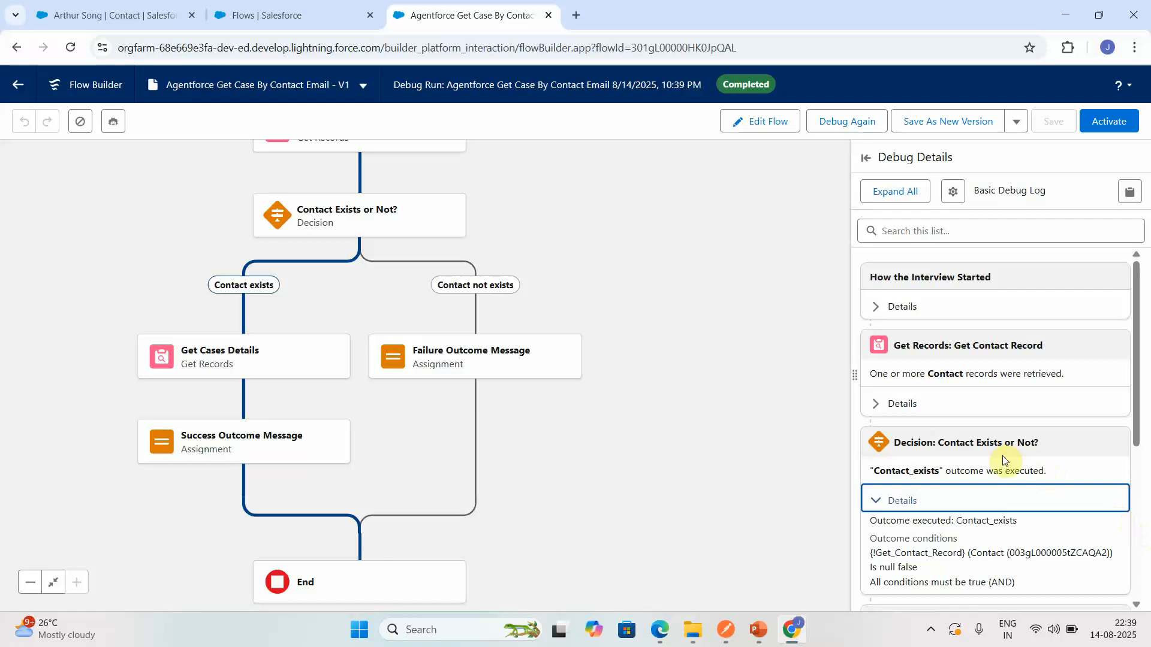
{"action": "left_click", "coordinate": [1137, 531]}
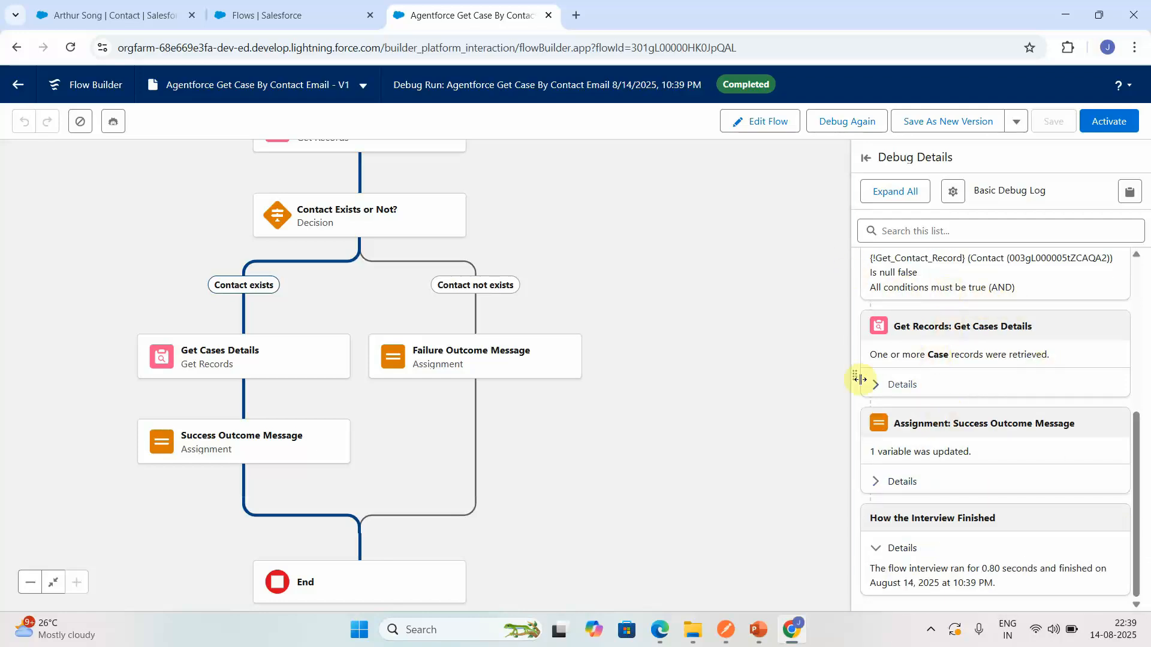
{"action": "left_click", "coordinate": [888, 387]}
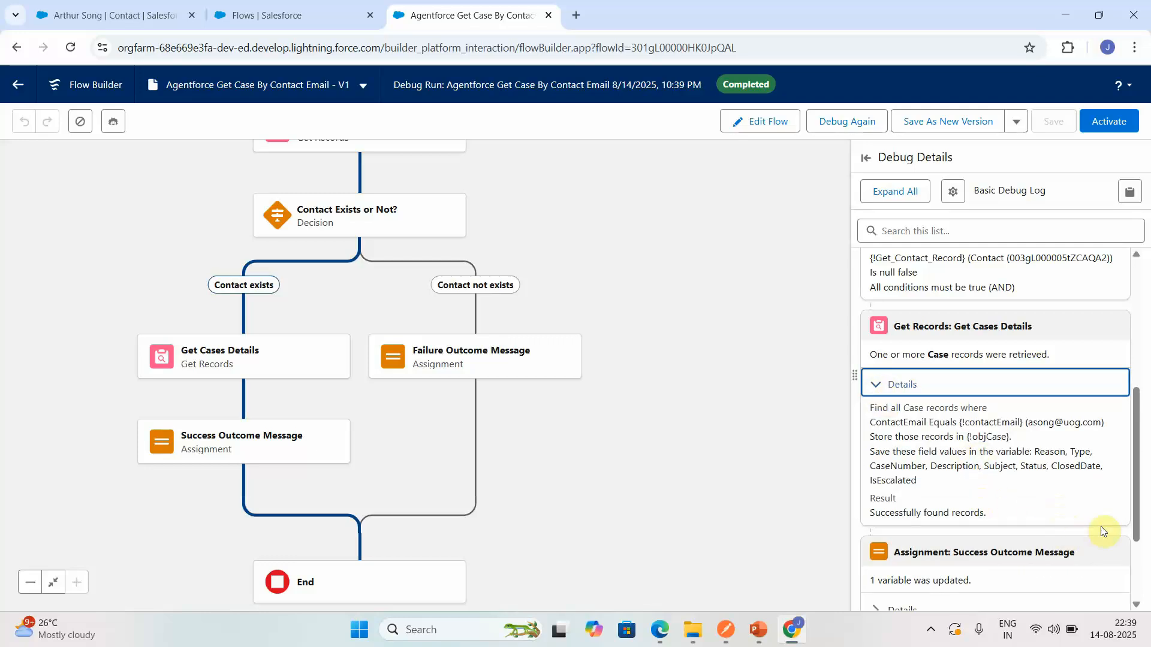
{"action": "left_click", "coordinate": [1137, 604]}
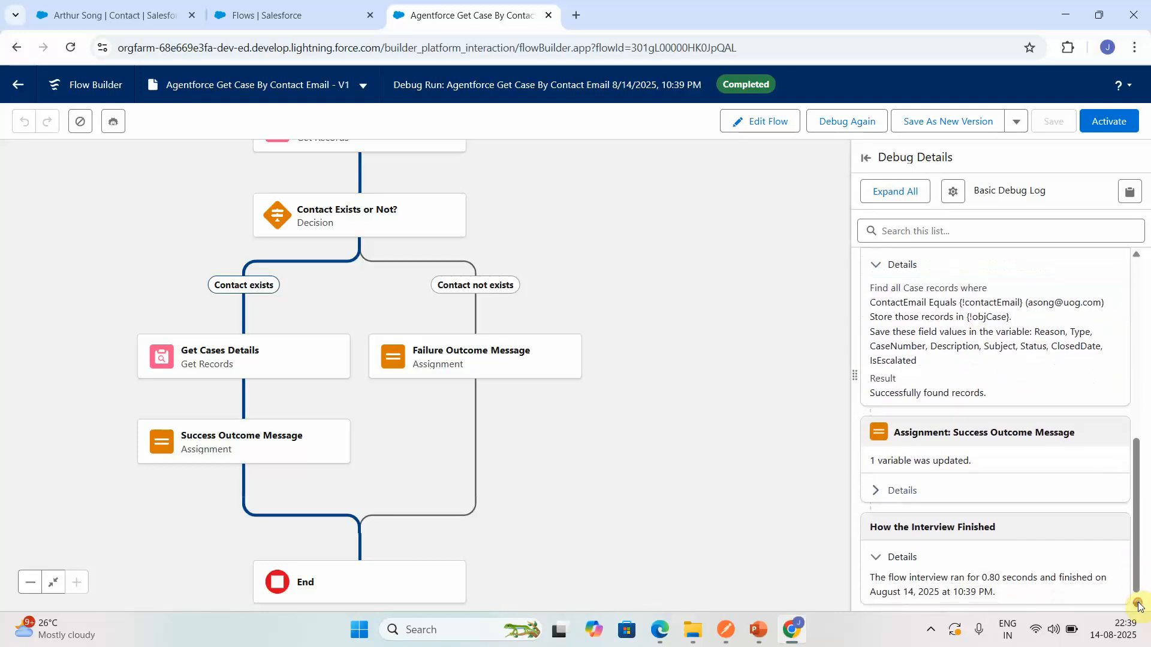
{"action": "left_click", "coordinate": [877, 489]}
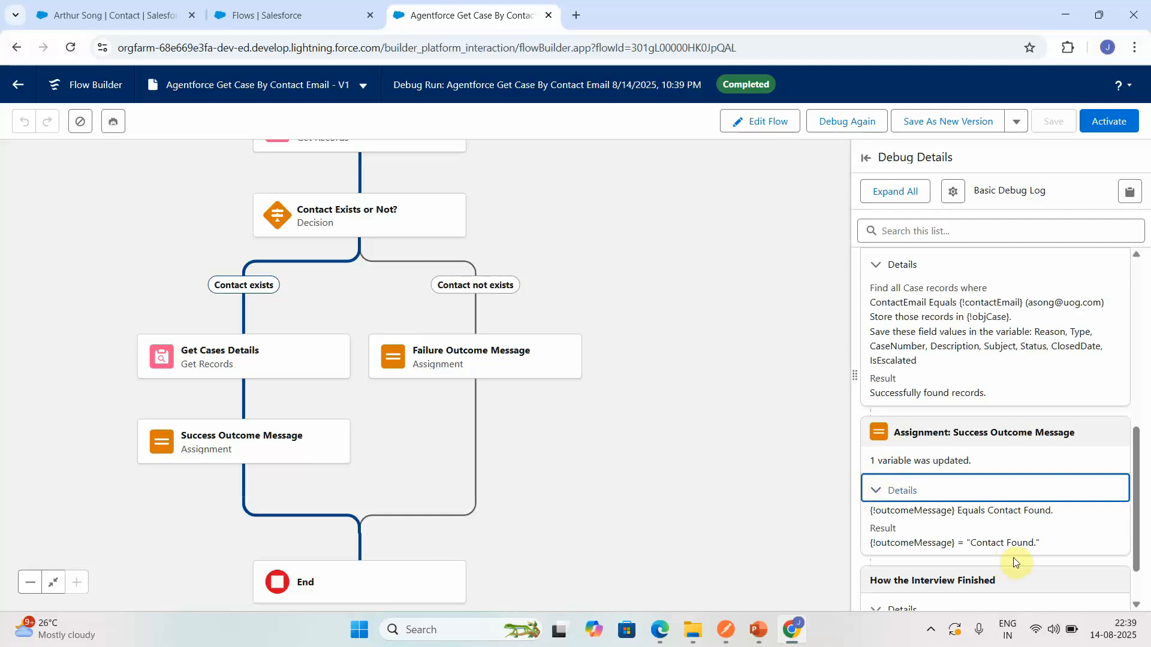
{"action": "left_click", "coordinate": [1138, 606]}
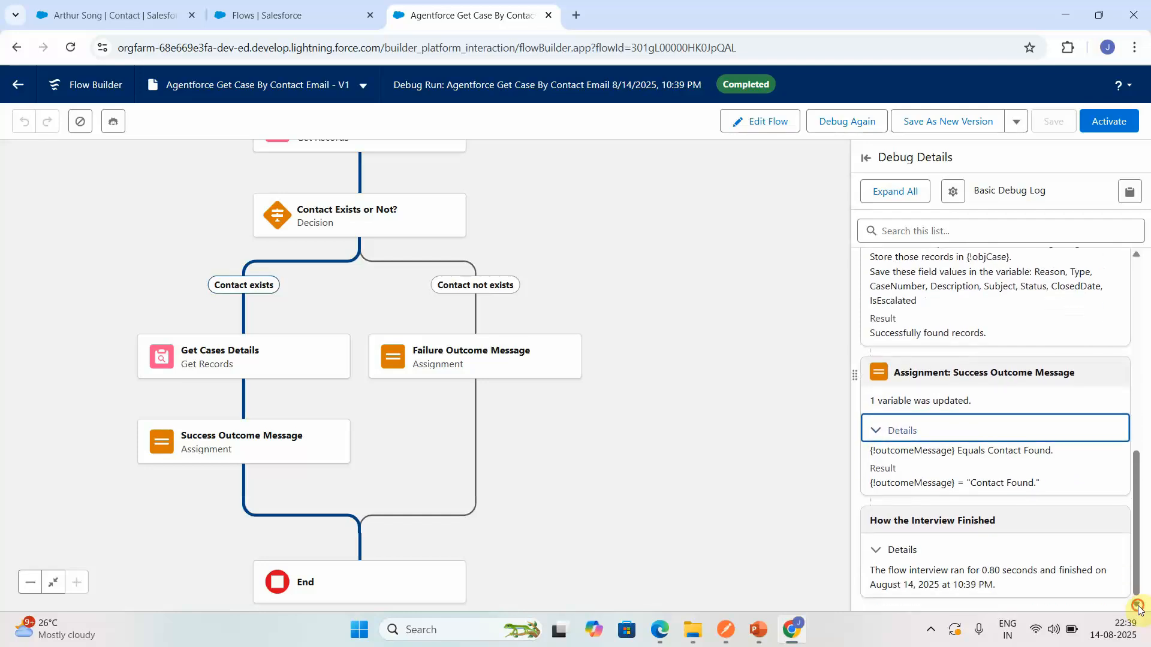
- Debug the flow again with a 1 inserted before the @ in contactEmail, and examine the Failure Outcome Message details
{"action": "left_click", "coordinate": [848, 132]}
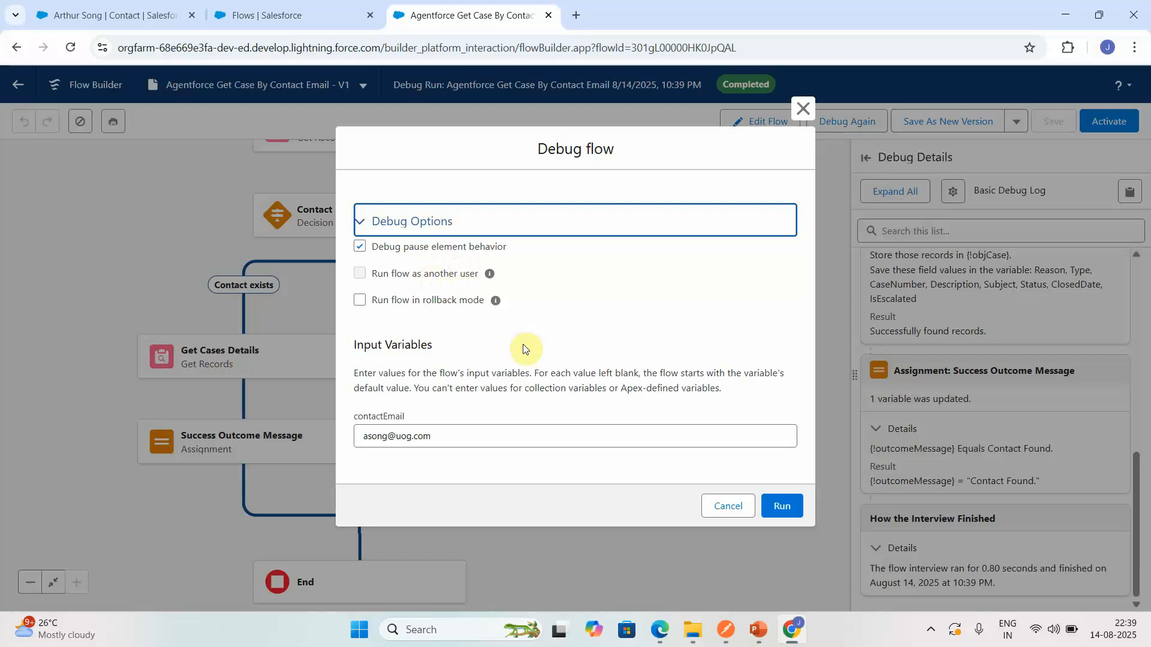
{"action": "left_click", "coordinate": [390, 434]}
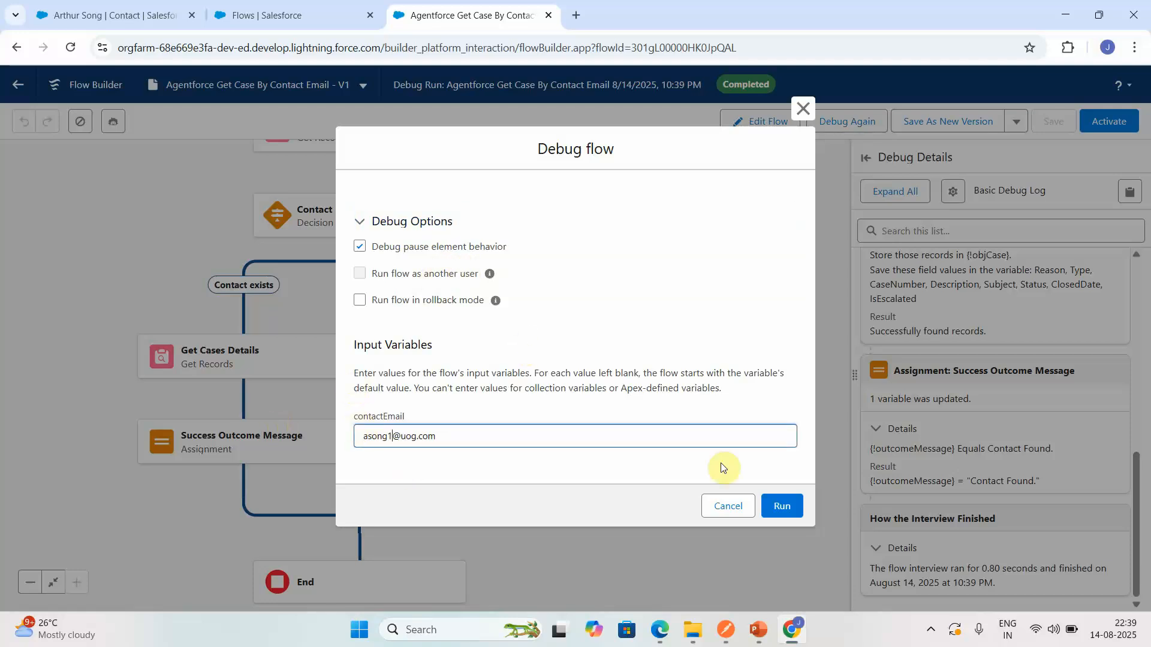
{"action": "left_click", "coordinate": [763, 503]}
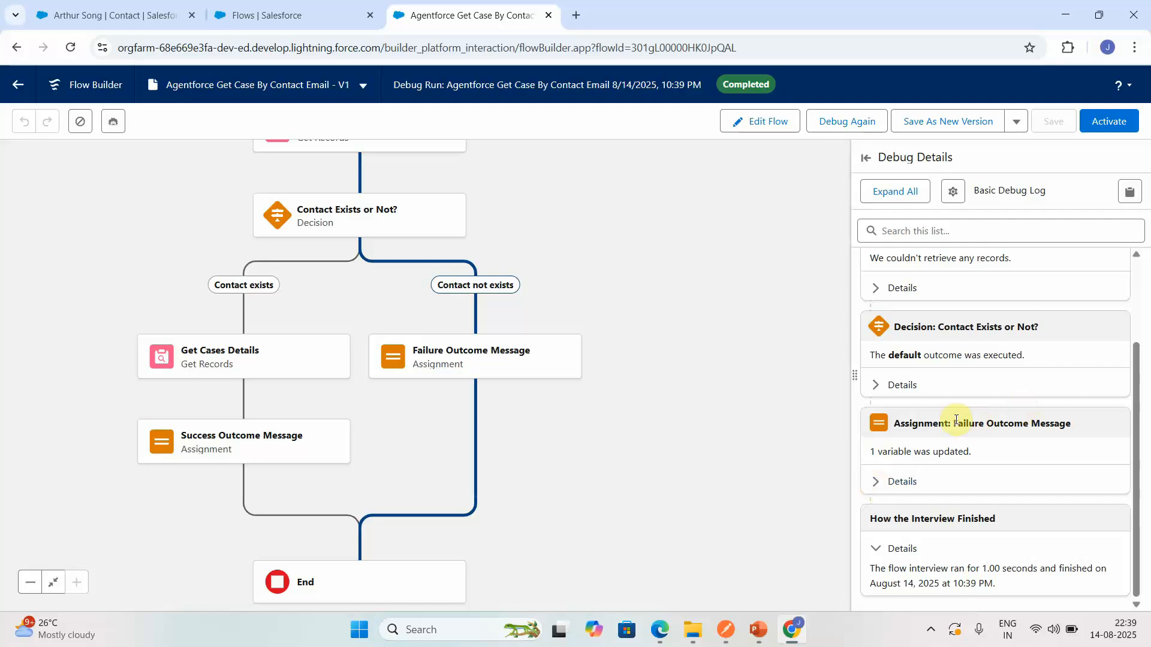
{"action": "left_click", "coordinate": [896, 483]}
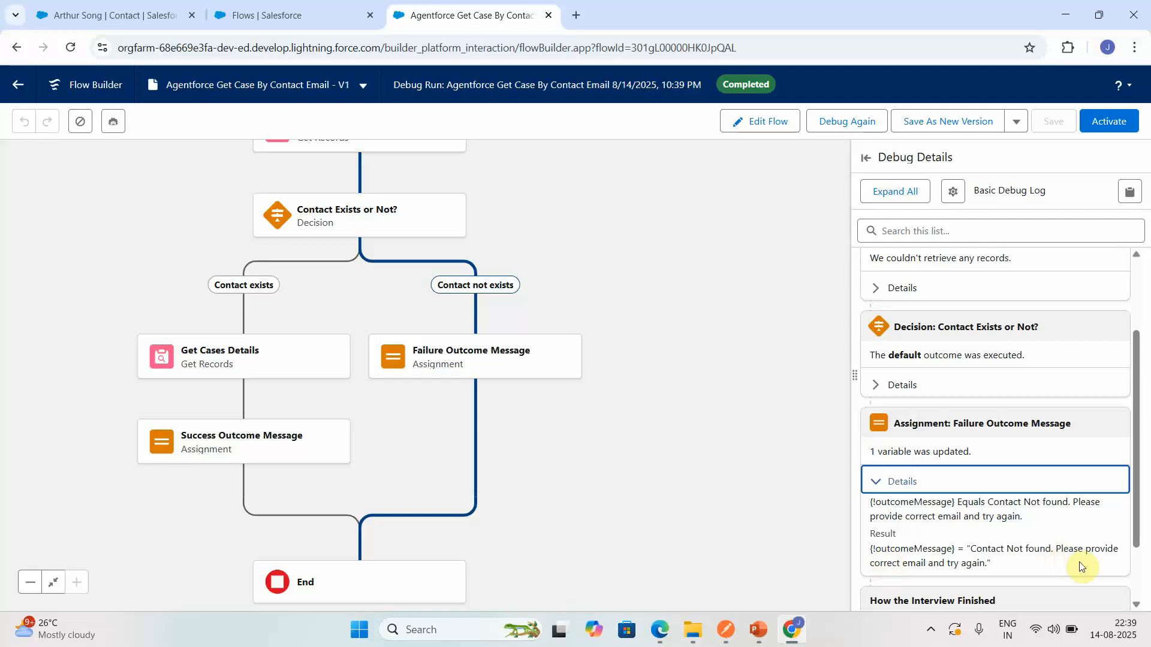
- Activate the flow, and open the Agentforce Agents page in Setup by searching for "agents"
{"action": "left_click", "coordinate": [1124, 130]}
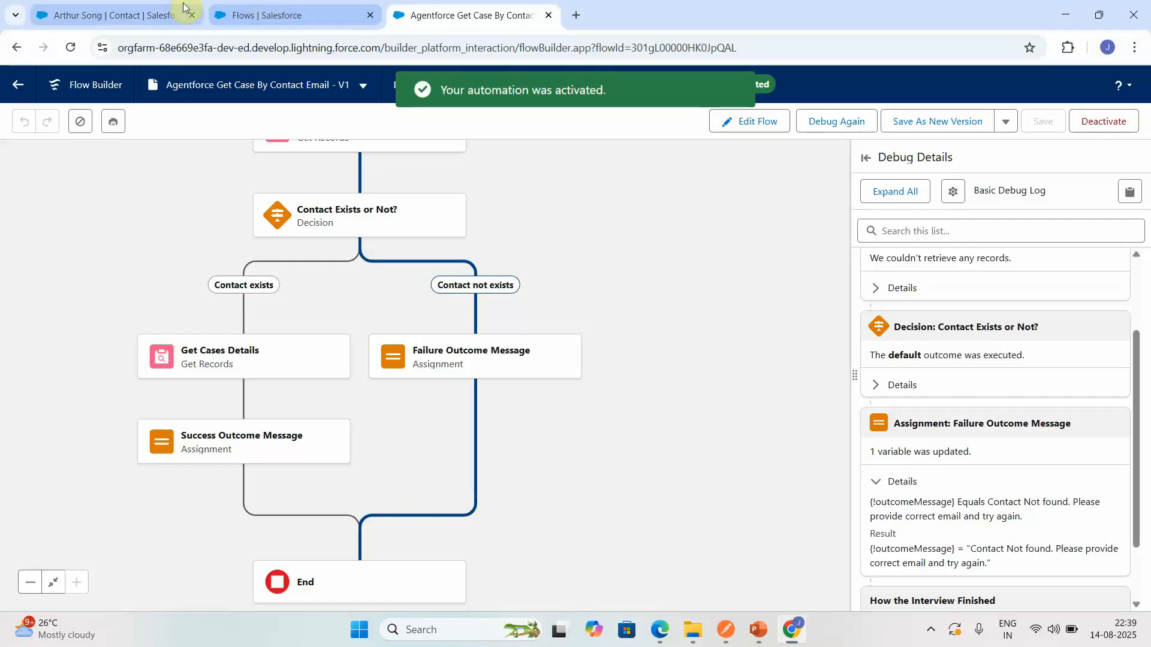
{"action": "left_click", "coordinate": [260, 9]}
{"action": "left_click", "coordinate": [81, 157]}
{"action": "key", "text": "BackSpace"}
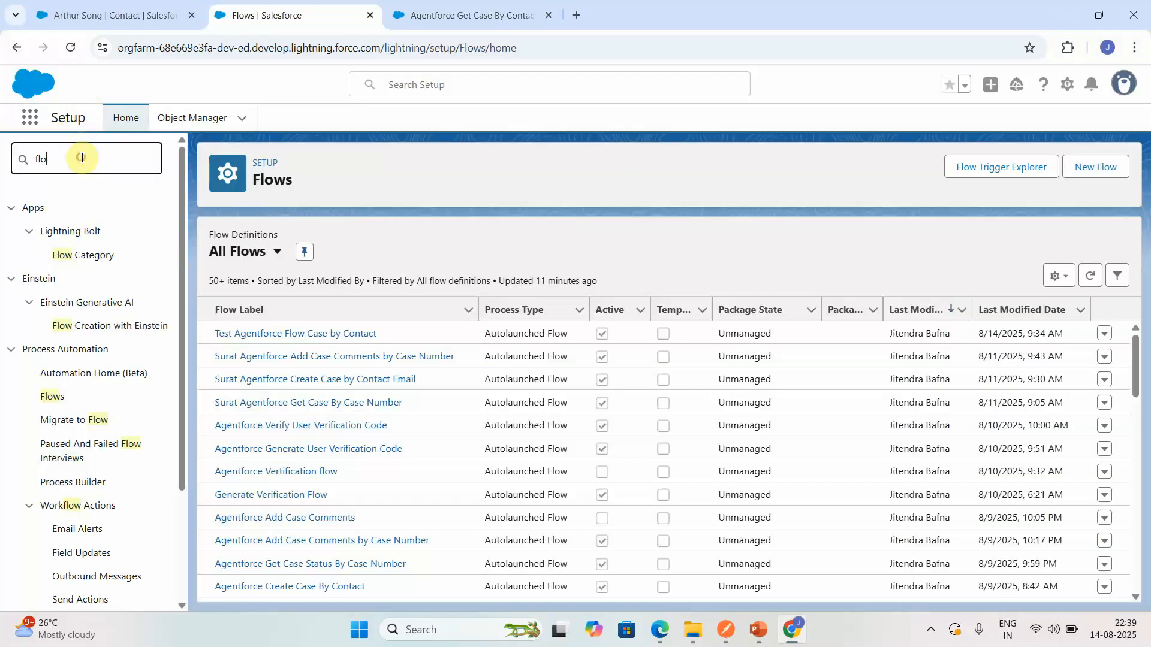
{"action": "key", "text": "BackSpace"}
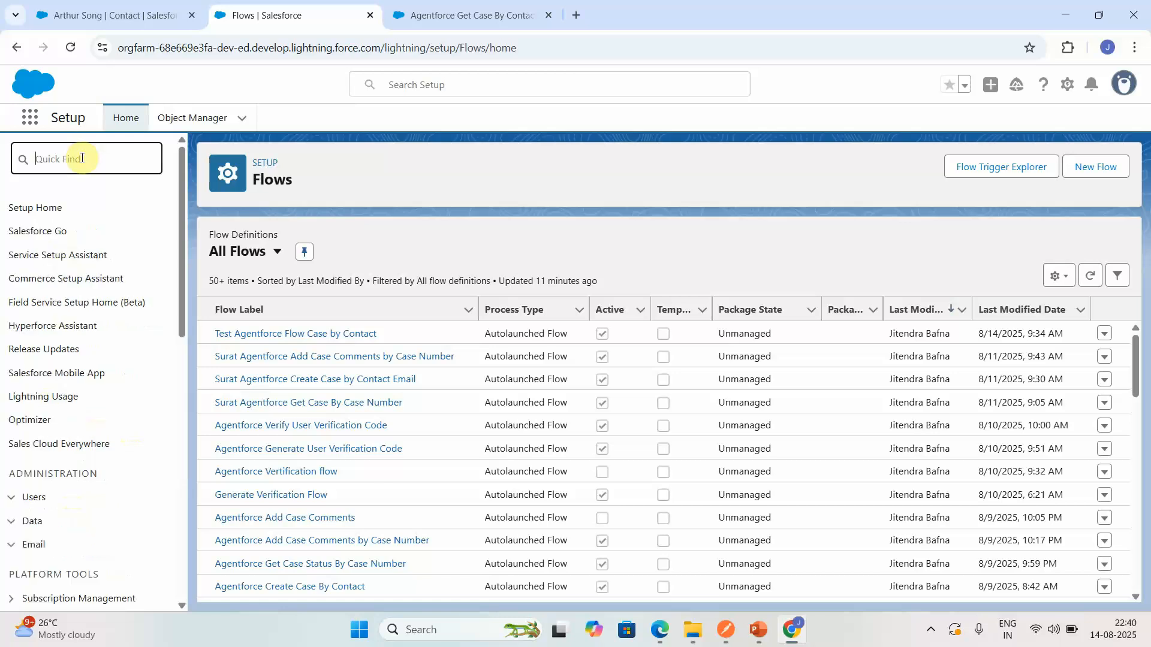
{"action": "type", "text": "agents"}
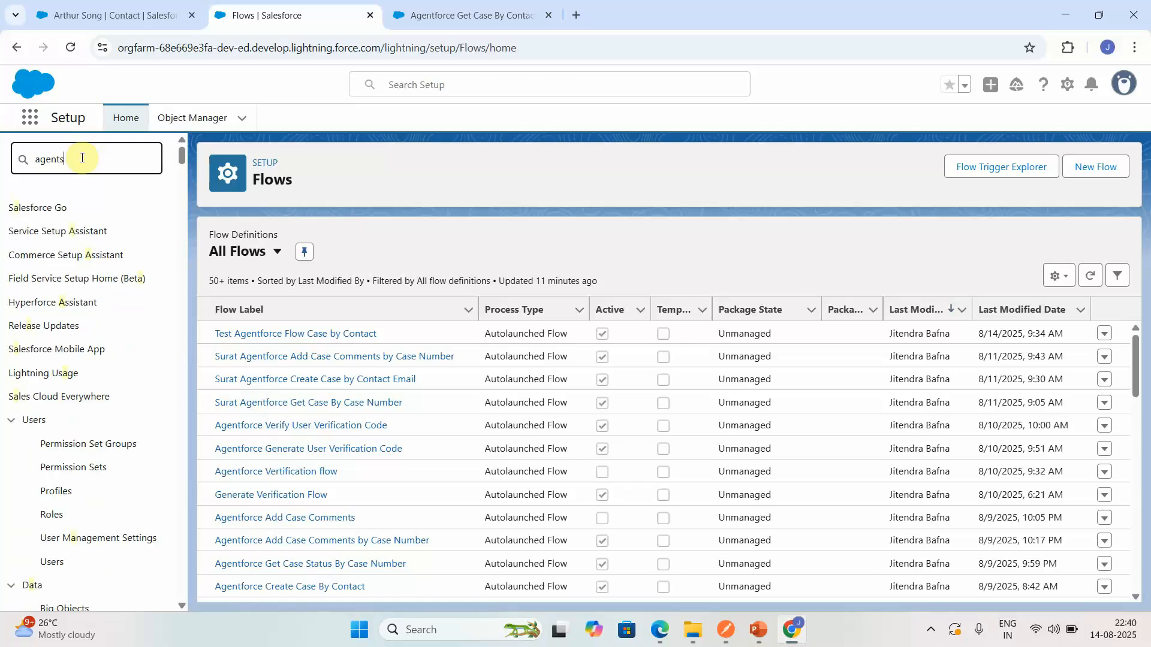
{"action": "left_click", "coordinate": [86, 279]}
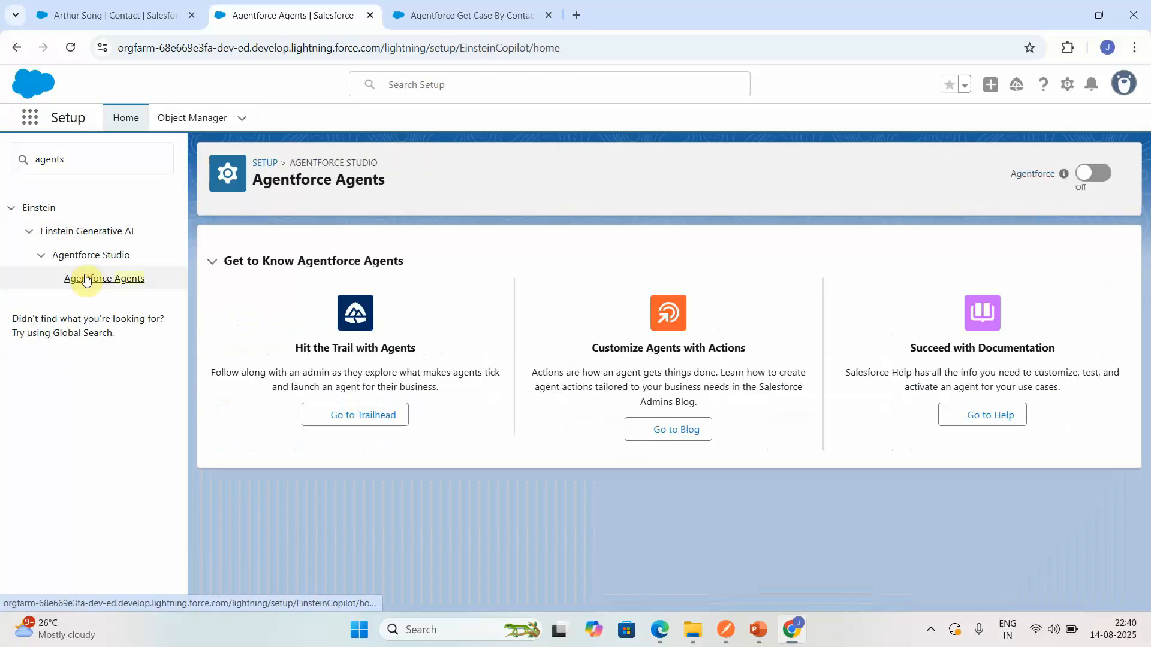
- Open the Esso Service Agent in Agentforce Builder and show the actions of its Case Management topic
{"action": "scroll", "coordinate": [1145, 569], "scroll_direction": "down", "scroll_amount": 3}
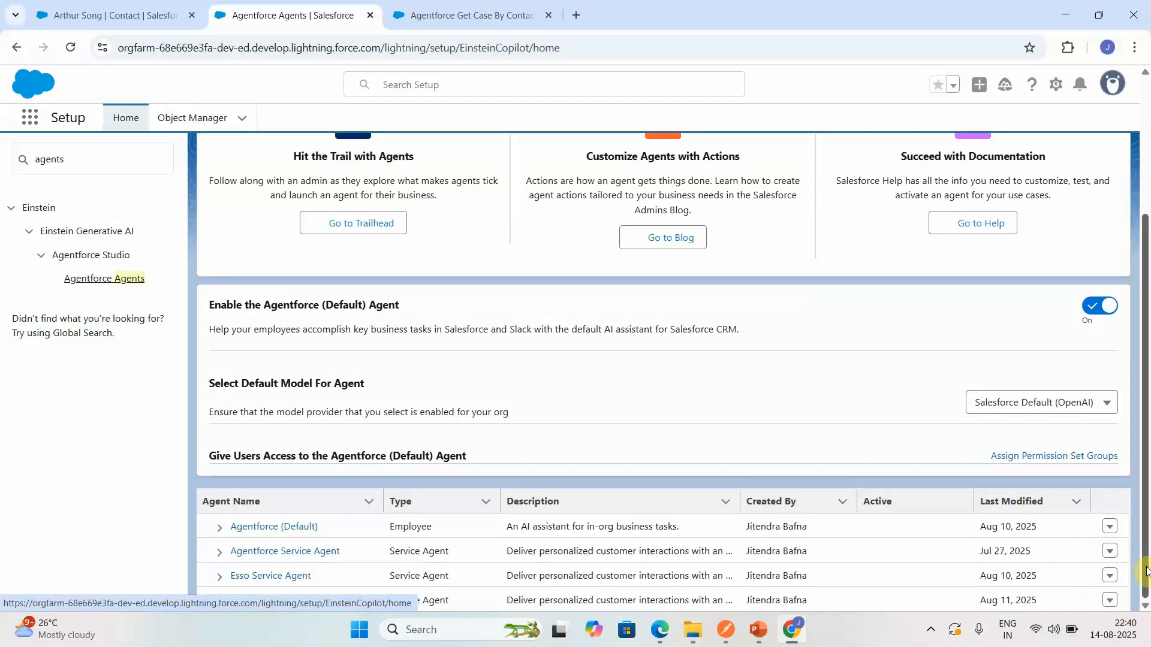
{"action": "left_click", "coordinate": [275, 580]}
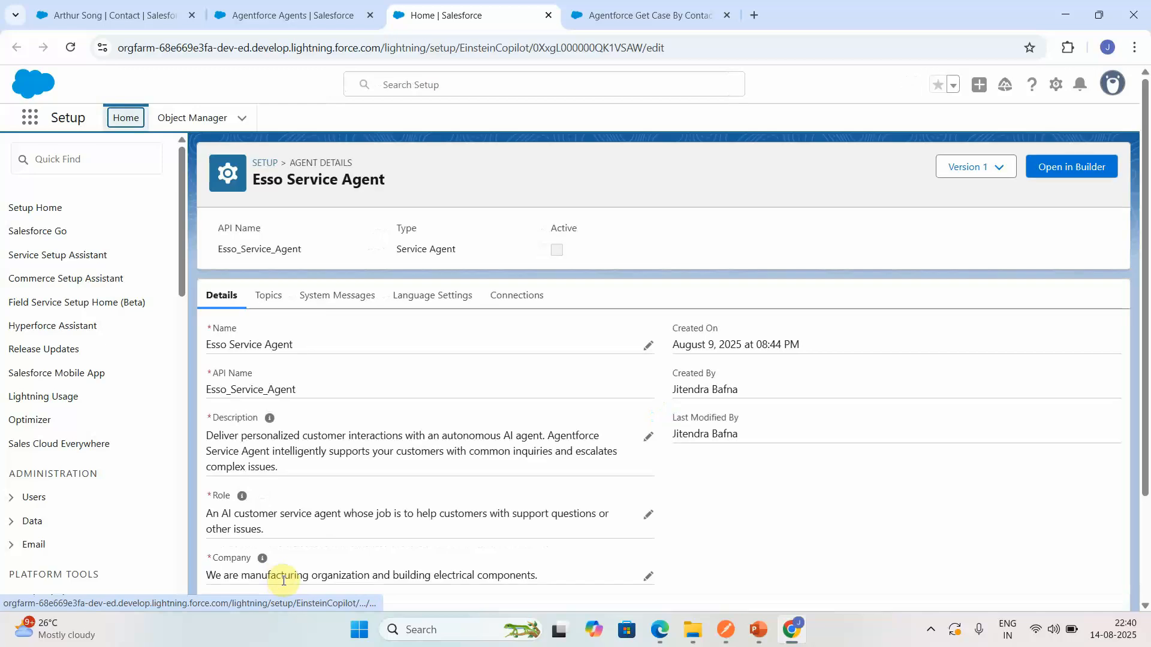
{"action": "left_click", "coordinate": [1073, 167]}
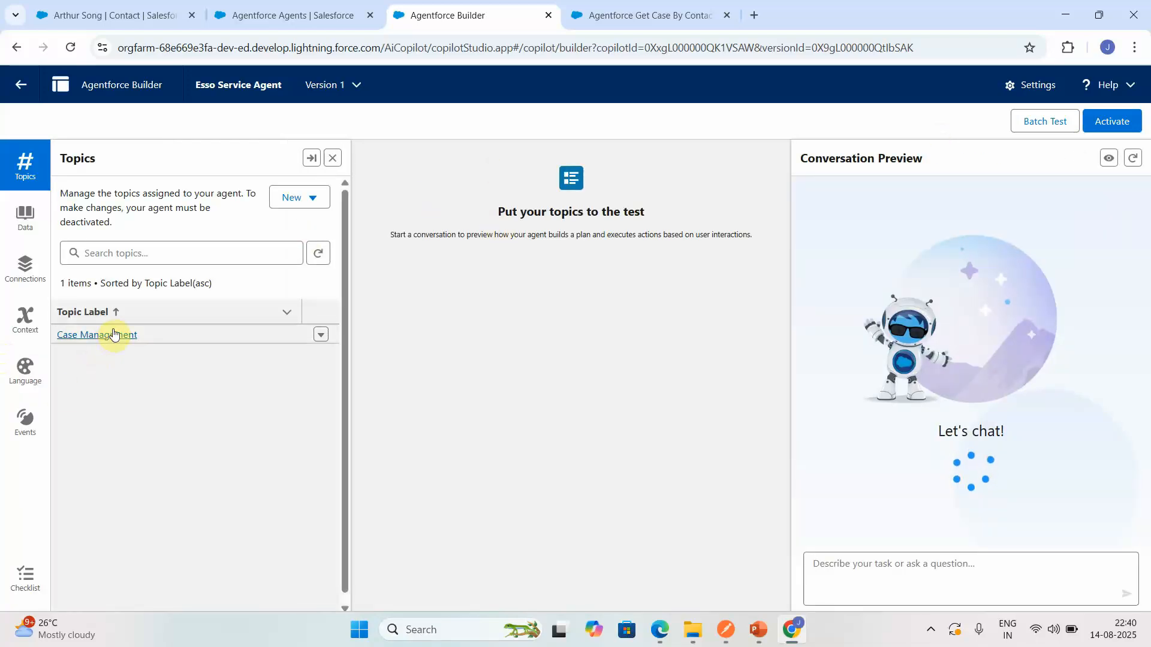
{"action": "left_click", "coordinate": [114, 334]}
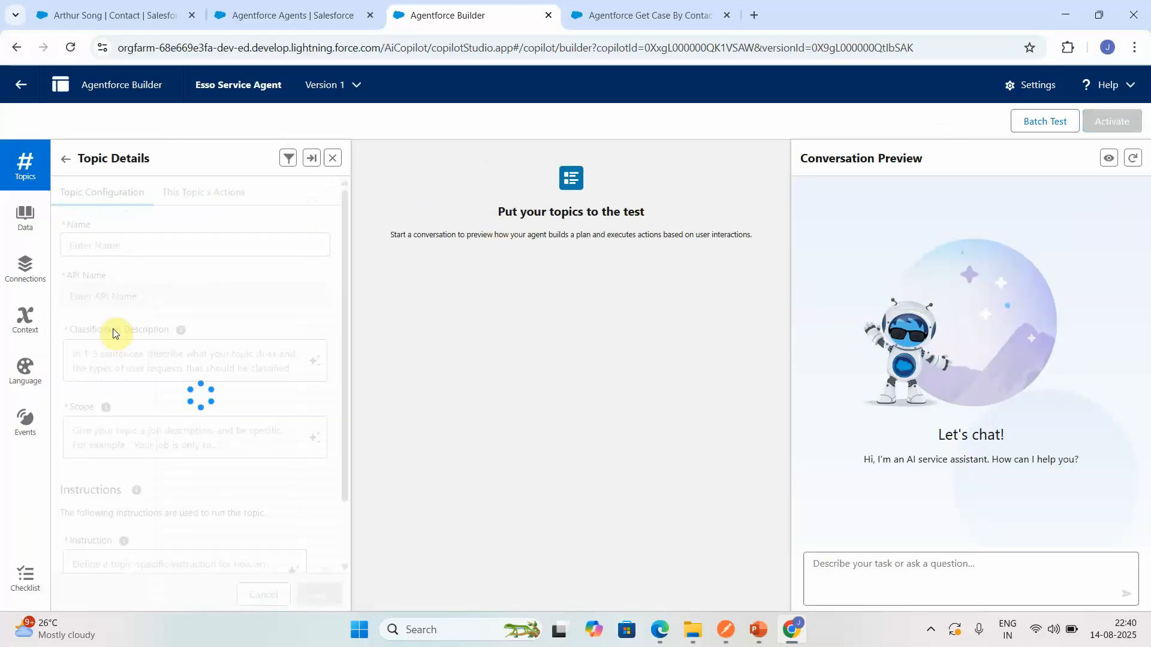
{"action": "left_click", "coordinate": [220, 199]}
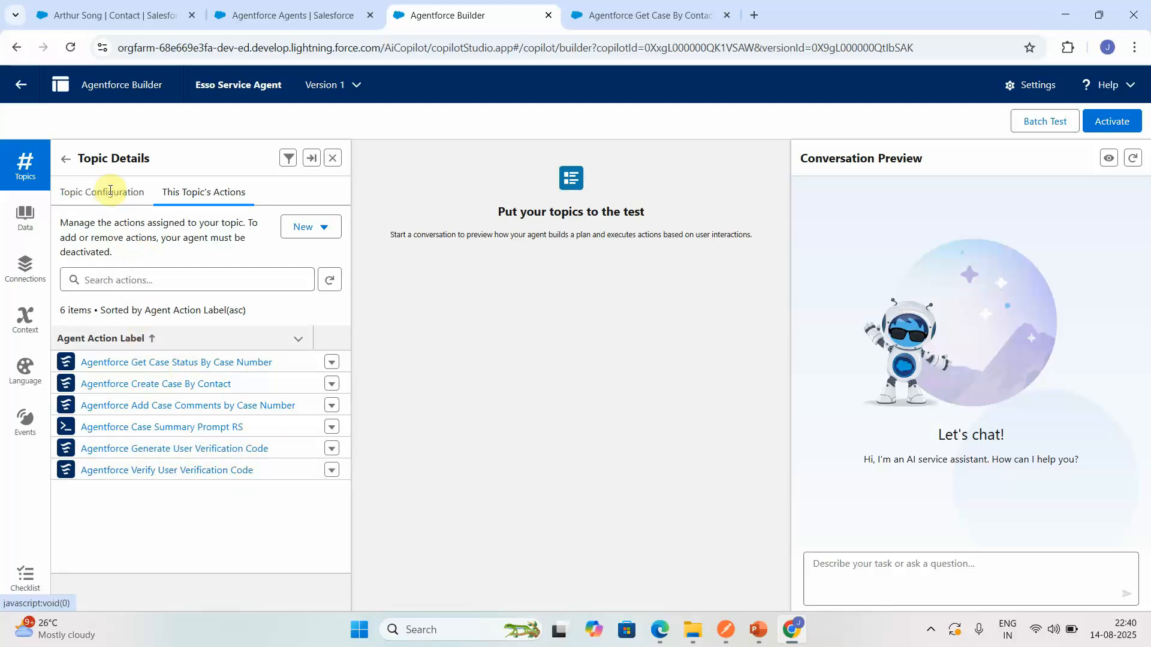
- Send the agent the preview message "Hi, Can you please get the status for case 00001019"
{"action": "left_click", "coordinate": [863, 571]}
{"action": "type", "text": "H"}
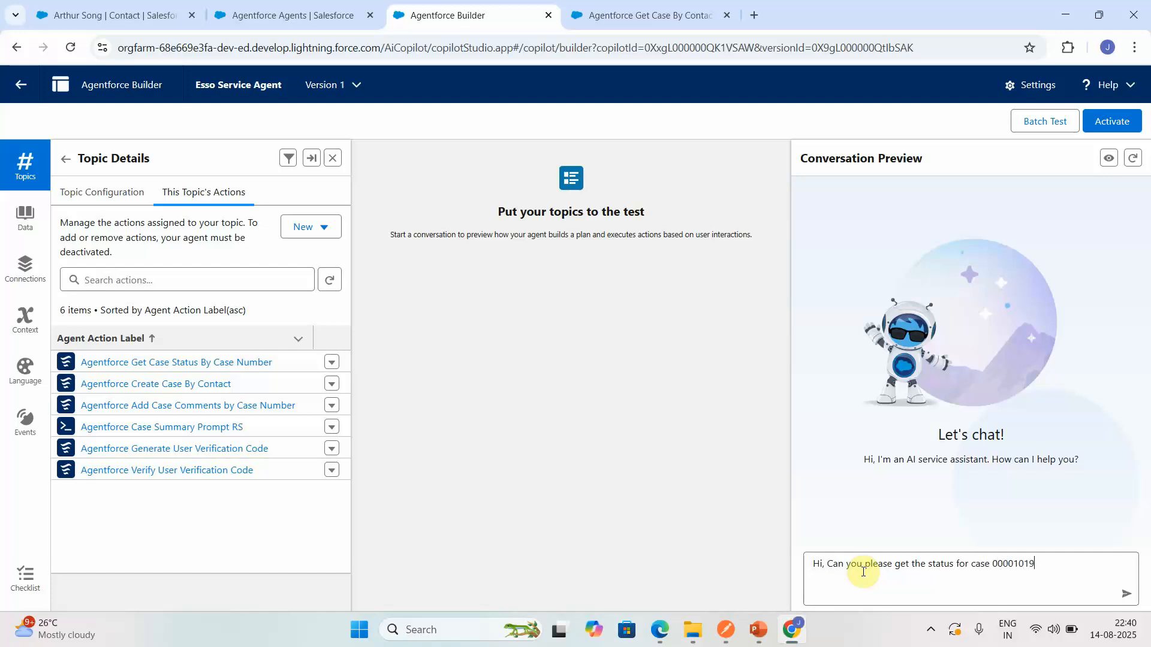
{"action": "key", "text": "Return"}
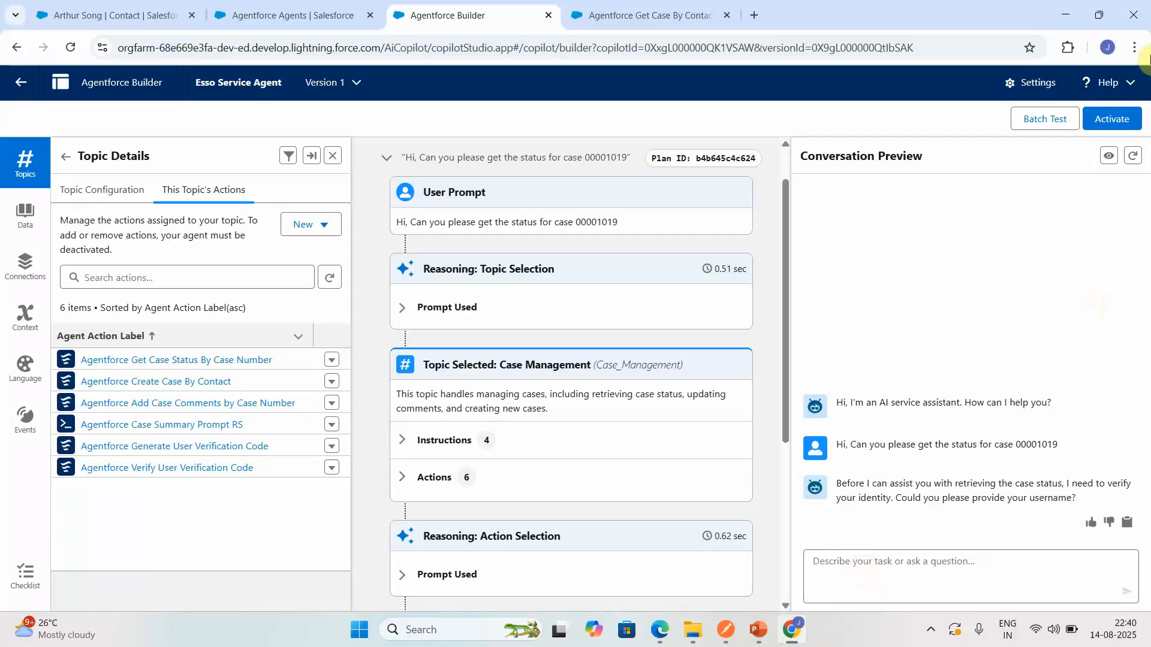
- Copy the agent user's username from the agent details and send it as the reply in the conversation preview
{"action": "left_click", "coordinate": [1034, 86]}
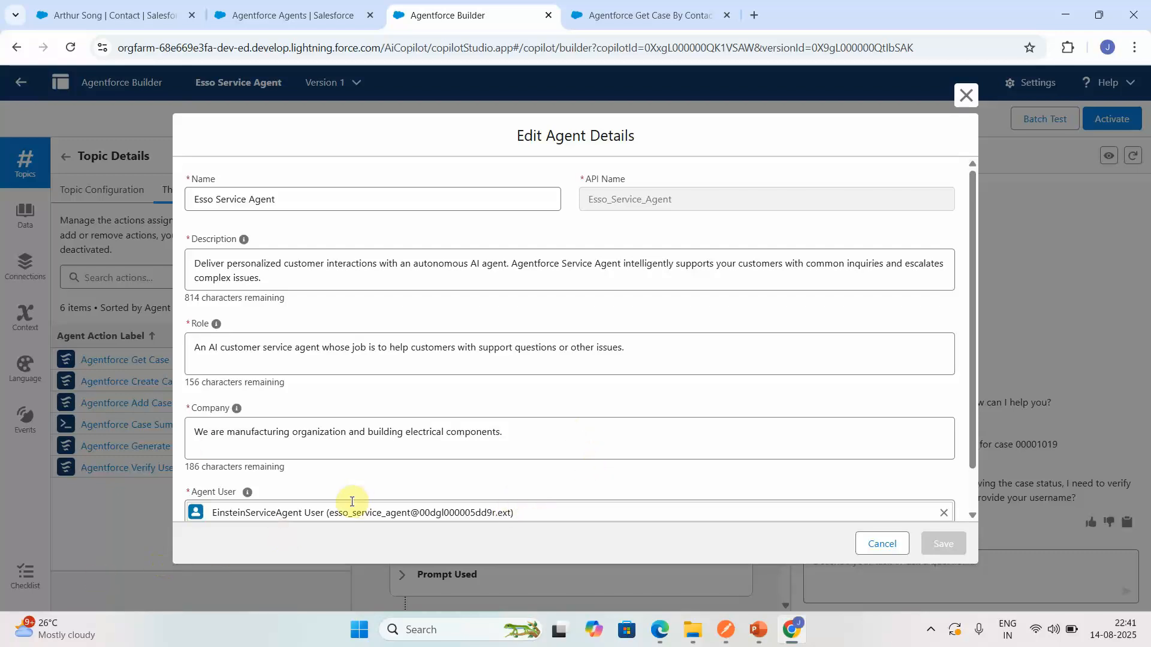
{"action": "left_click_drag", "start_coordinate": [328, 514], "coordinate": [509, 467]}
{"action": "key", "text": "ctrl+c"}
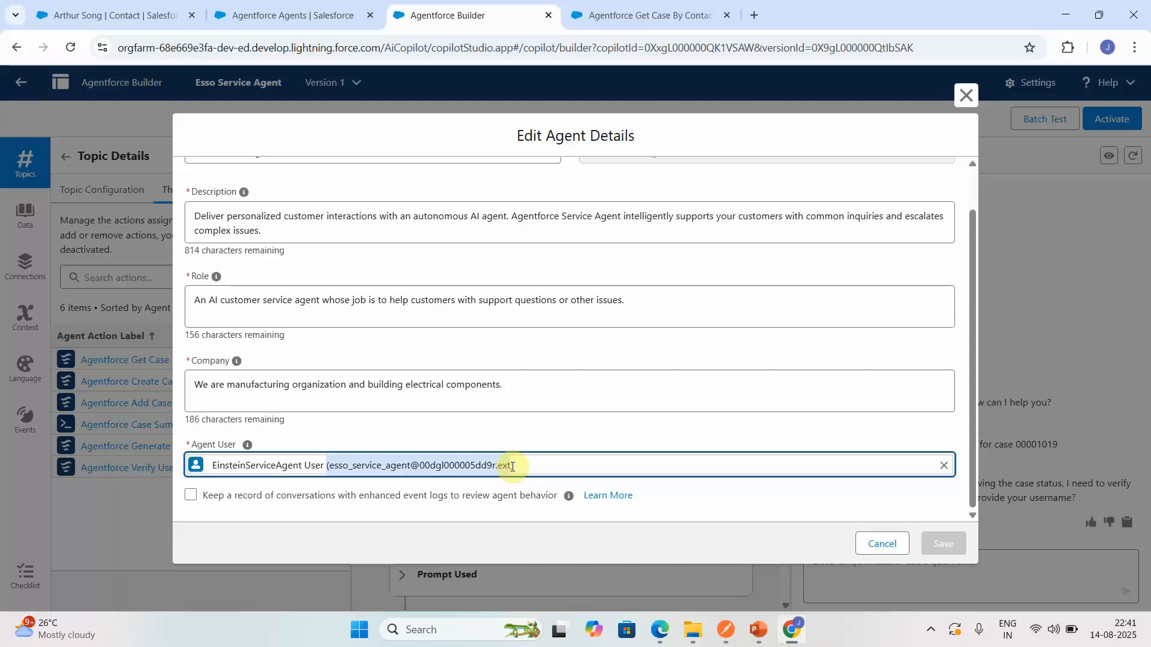
{"action": "left_click", "coordinate": [885, 547]}
{"action": "left_click", "coordinate": [854, 566]}
{"action": "key", "text": "ctrl+v"}
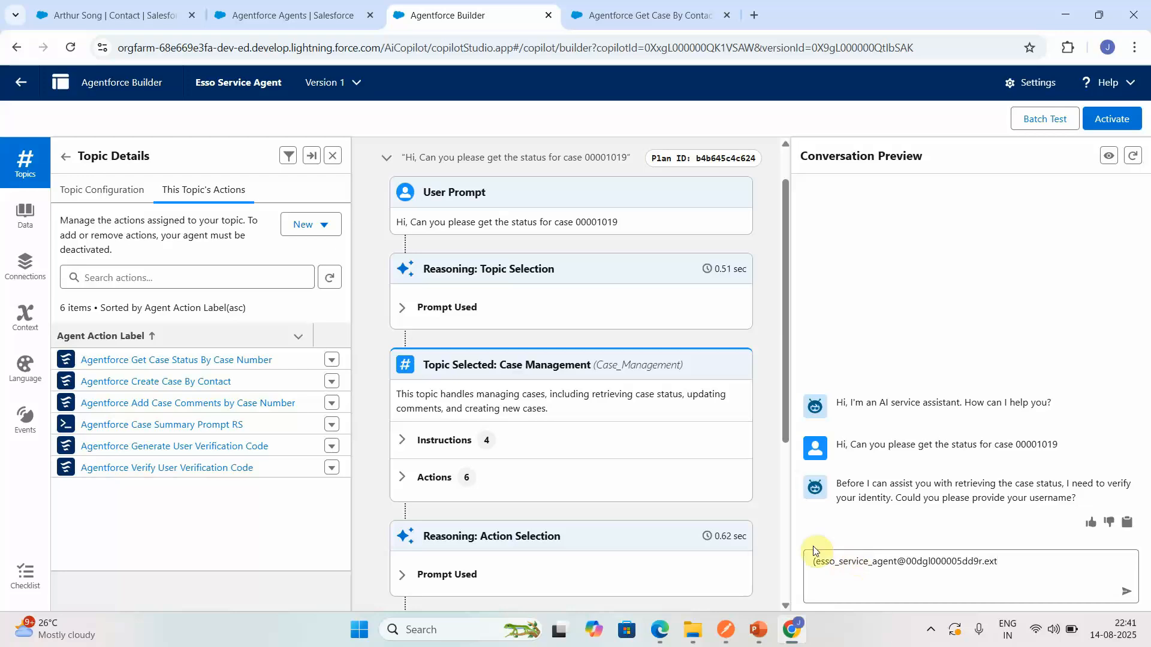
{"action": "key", "text": "Return"}
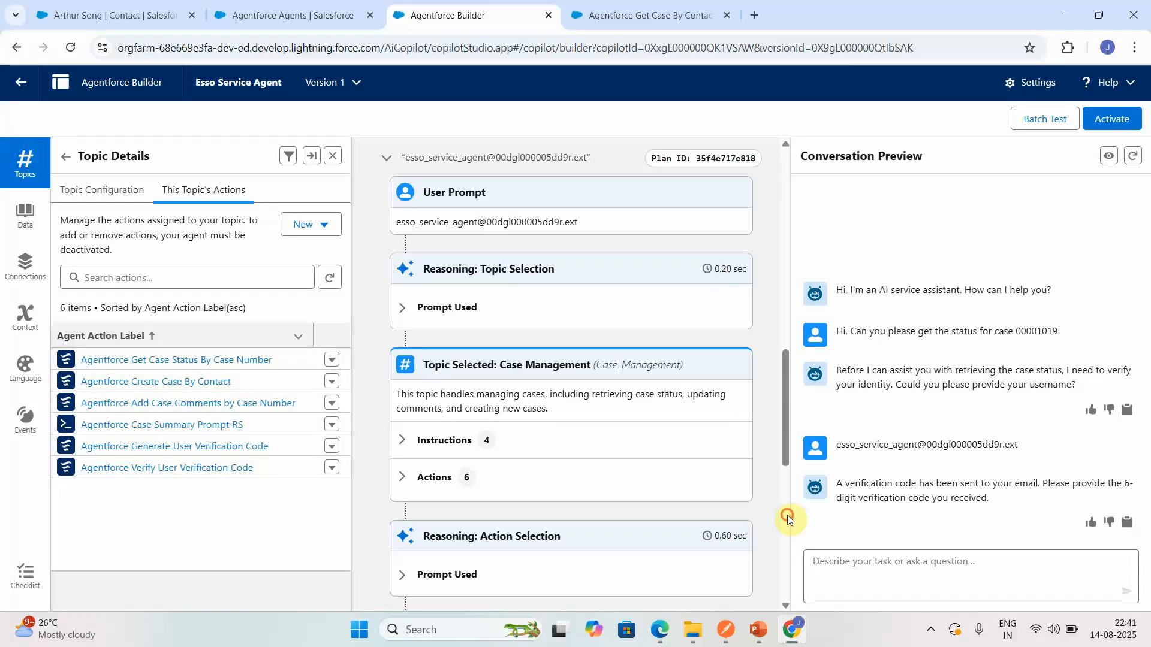
- Copy the verification code from the Generate User Verification Code action's output and send it to the agent in the conversation preview
{"action": "left_click", "coordinate": [788, 516]}
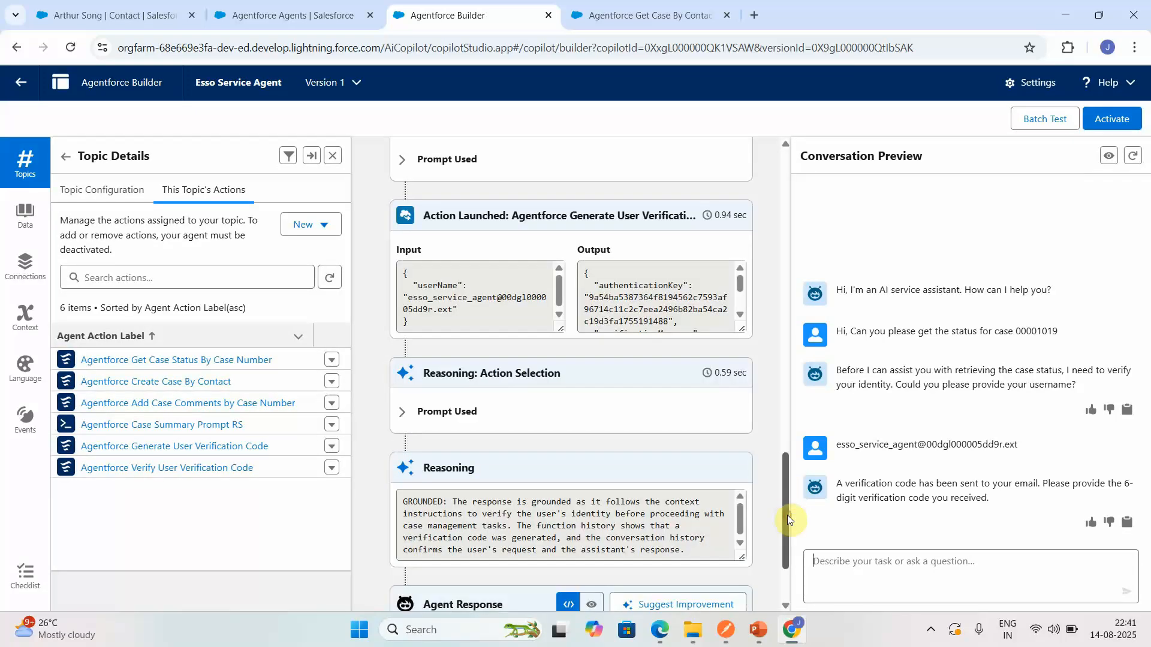
{"action": "left_click", "coordinate": [739, 315]}
{"action": "left_click", "coordinate": [739, 315]}
{"action": "left_click", "coordinate": [595, 311]}
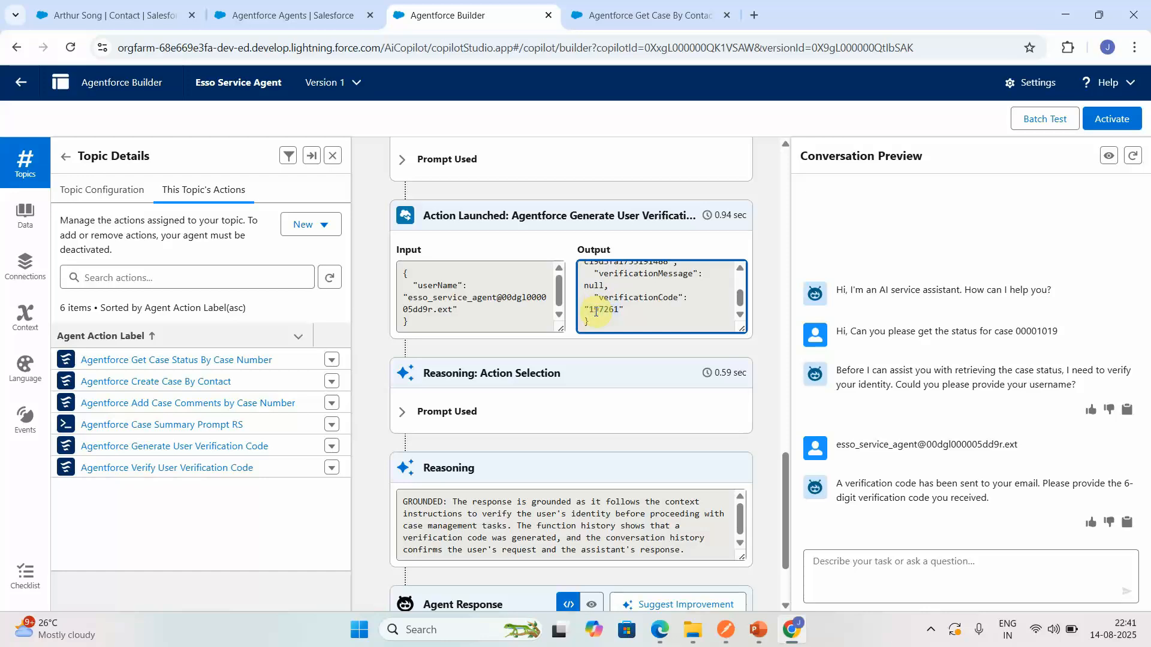
{"action": "left_click", "coordinate": [931, 566]}
{"action": "type", "text": "197261"}
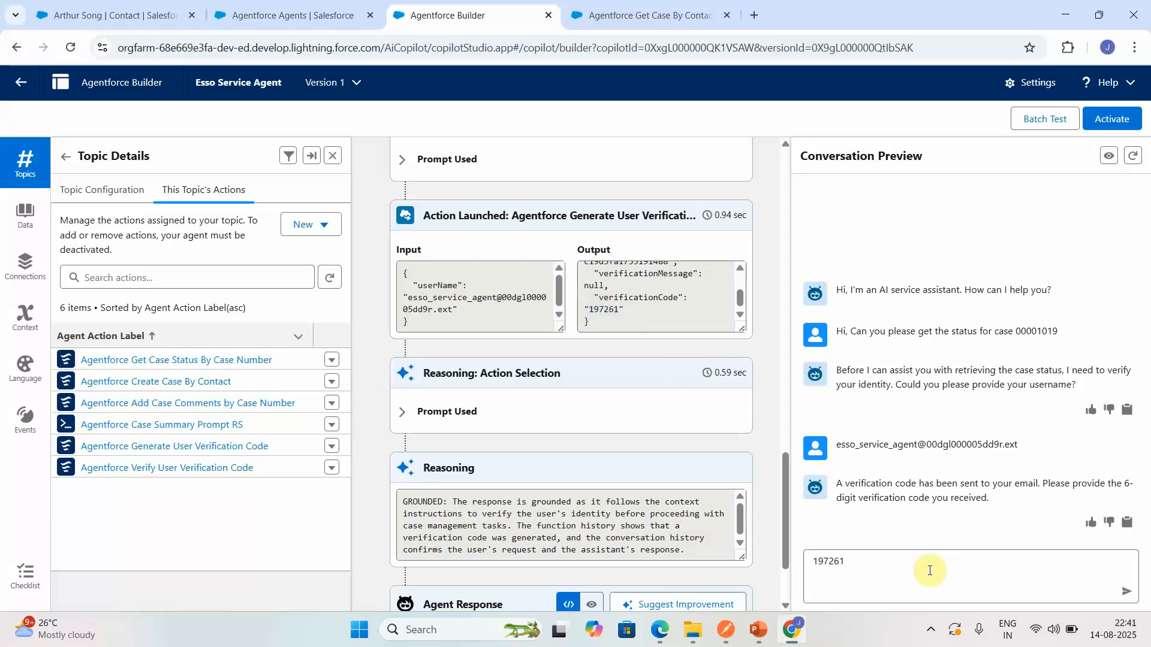
{"action": "key", "text": "Return"}
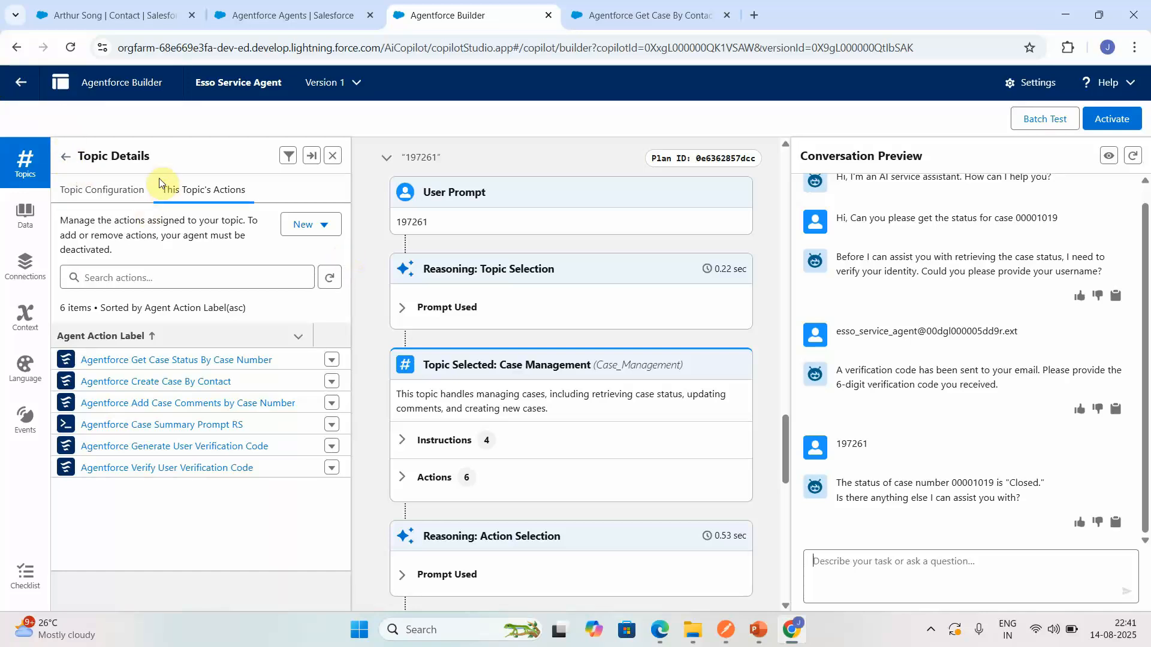
- Start creating a new action for the Case Management topic with Flow as the reference action type
{"action": "left_click", "coordinate": [66, 156]}
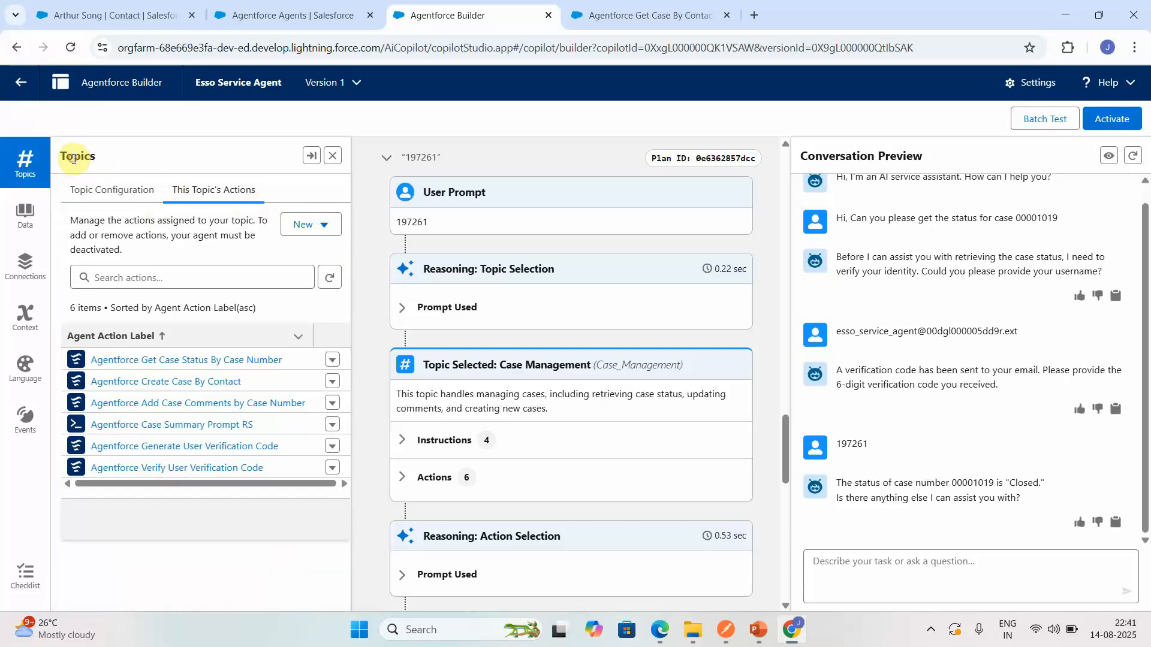
{"action": "left_click", "coordinate": [102, 331]}
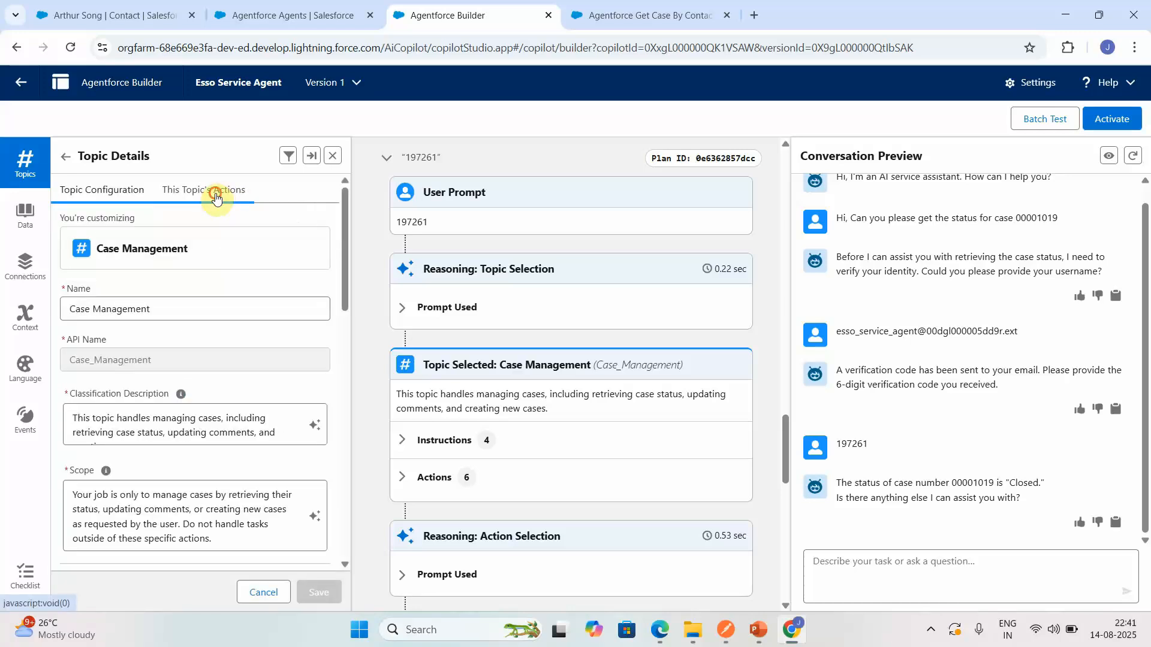
{"action": "left_click", "coordinate": [218, 192]}
{"action": "left_click", "coordinate": [301, 226]}
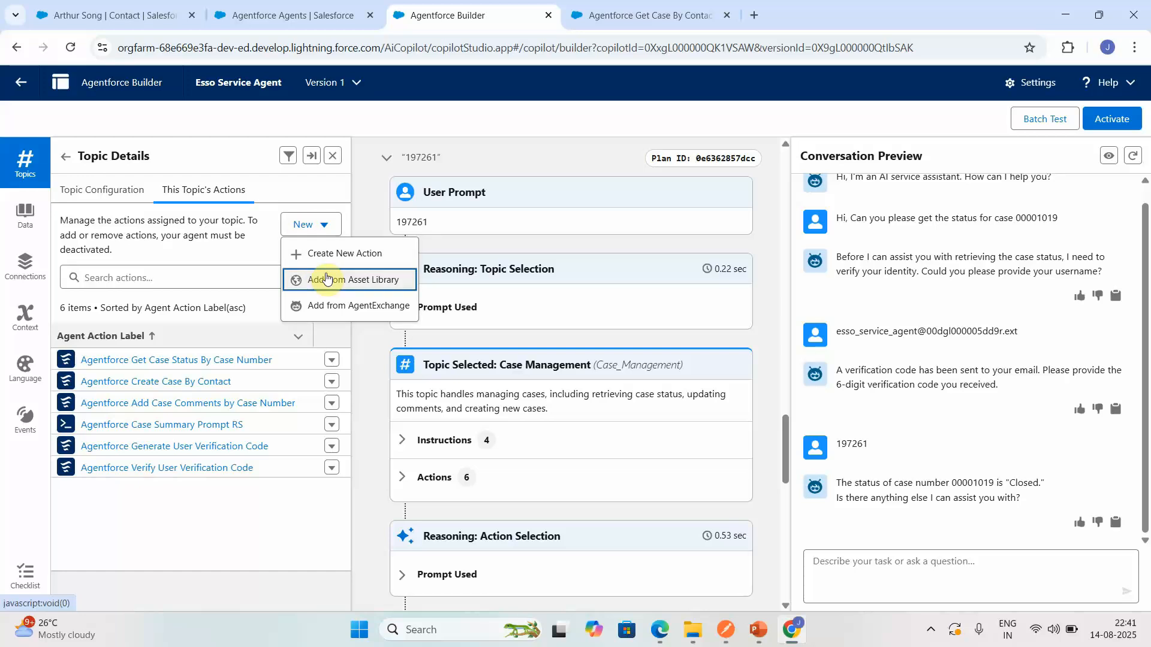
{"action": "left_click", "coordinate": [344, 262]}
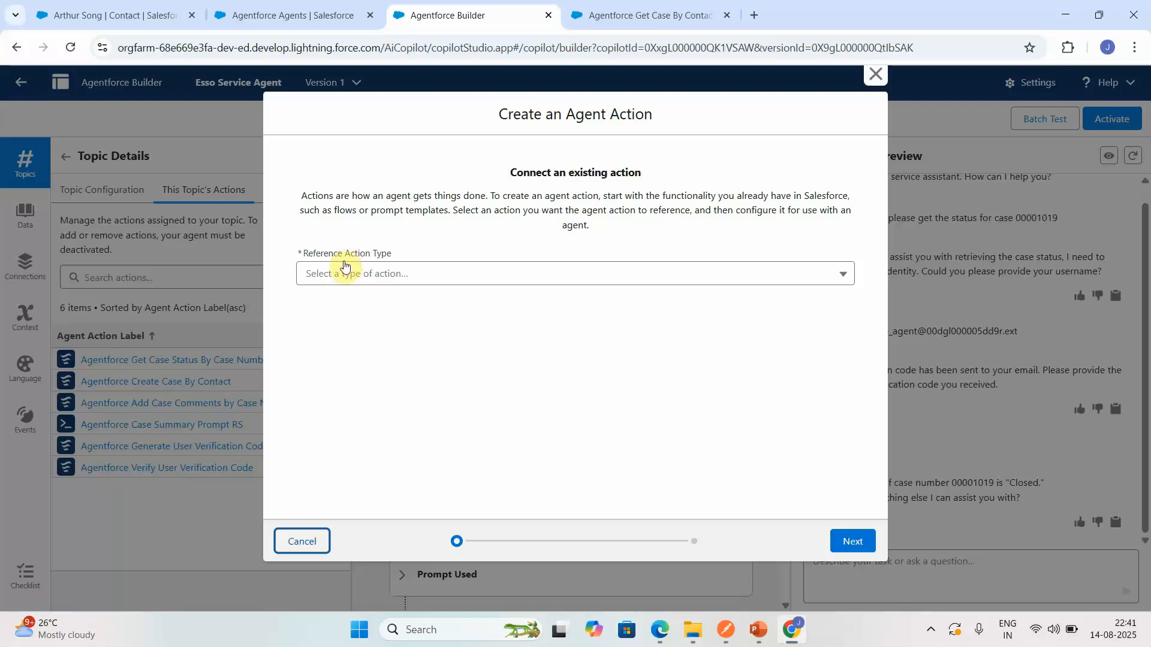
{"action": "left_click", "coordinate": [345, 271]}
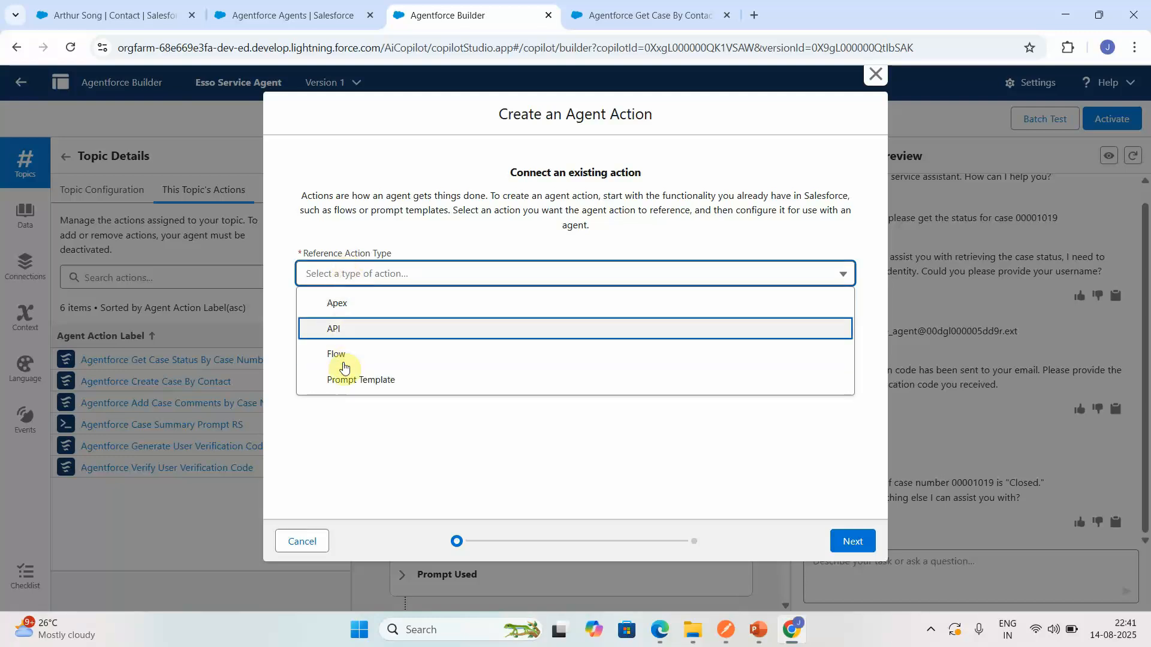
{"action": "left_click", "coordinate": [346, 353]}
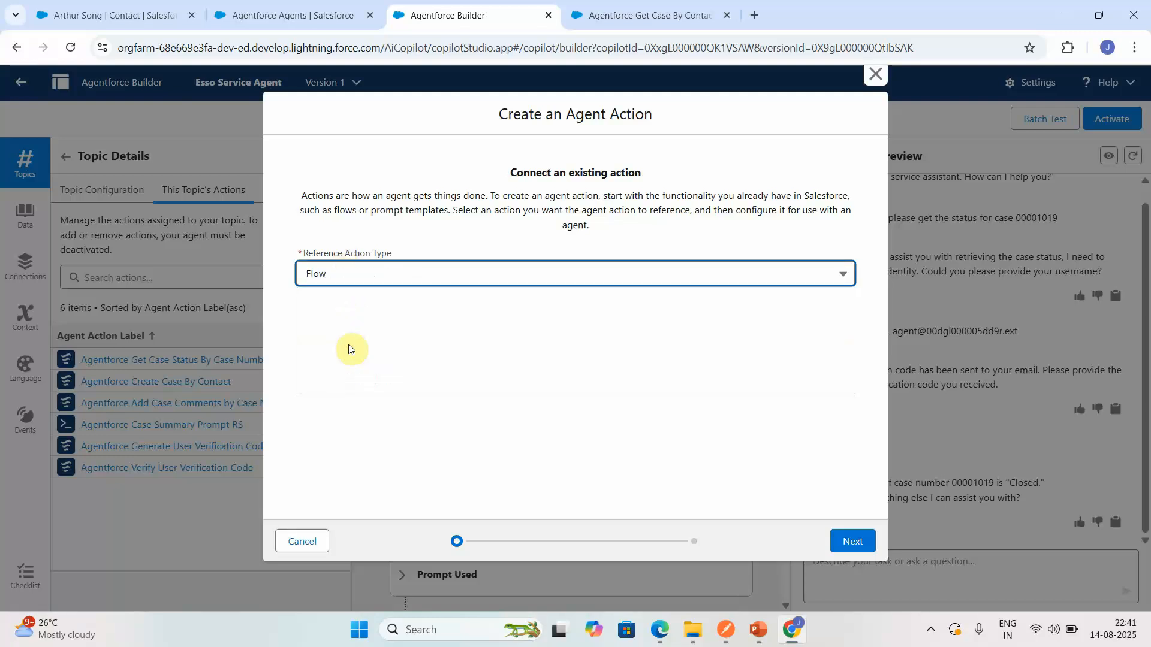
- Choose the flow Agentforce Get Case By Contact Email as the new agent action's reference action
{"action": "left_click", "coordinate": [396, 313]}
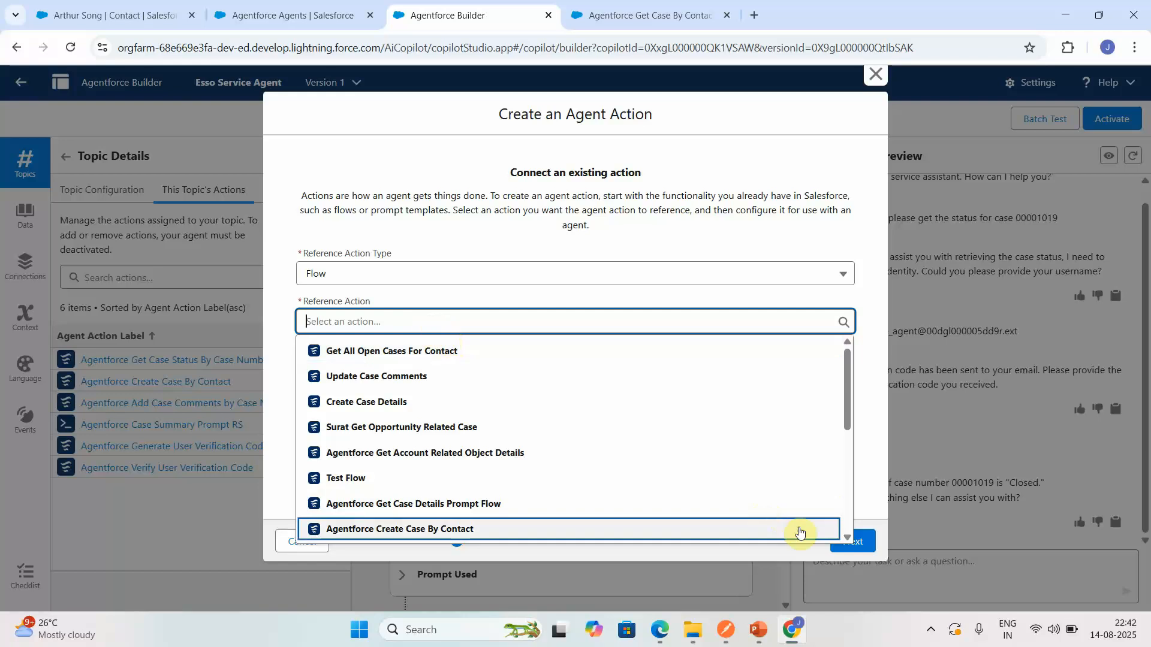
{"action": "scroll", "coordinate": [848, 524], "scroll_direction": "down", "scroll_amount": 5}
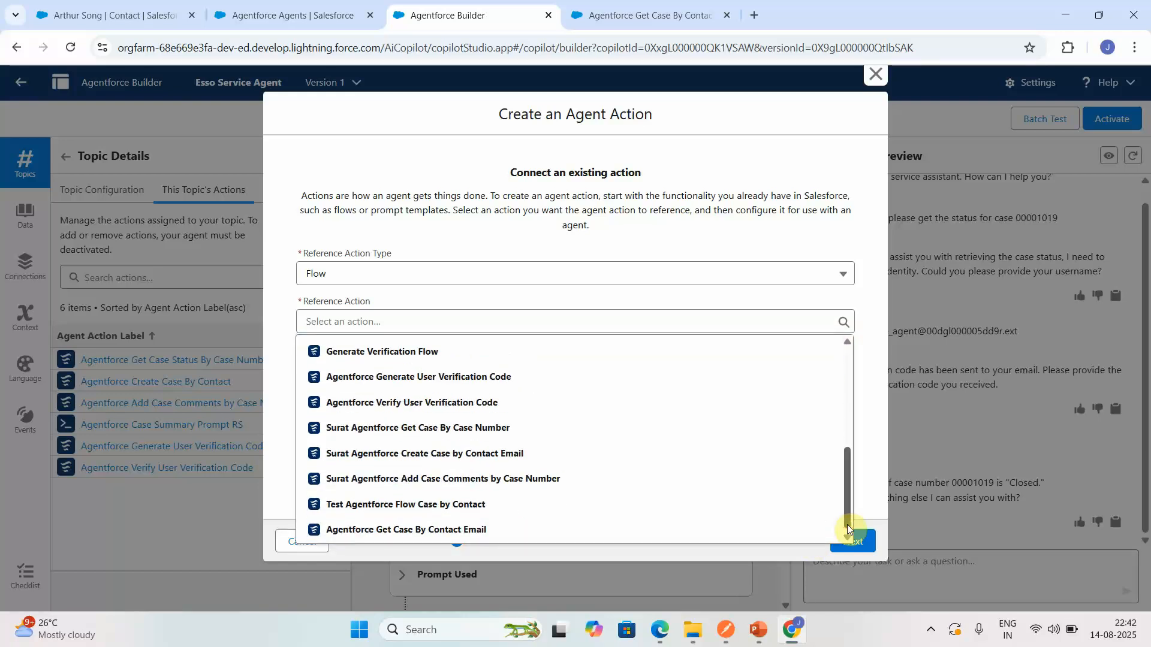
{"action": "left_click", "coordinate": [473, 549]}
{"action": "left_click", "coordinate": [513, 320]}
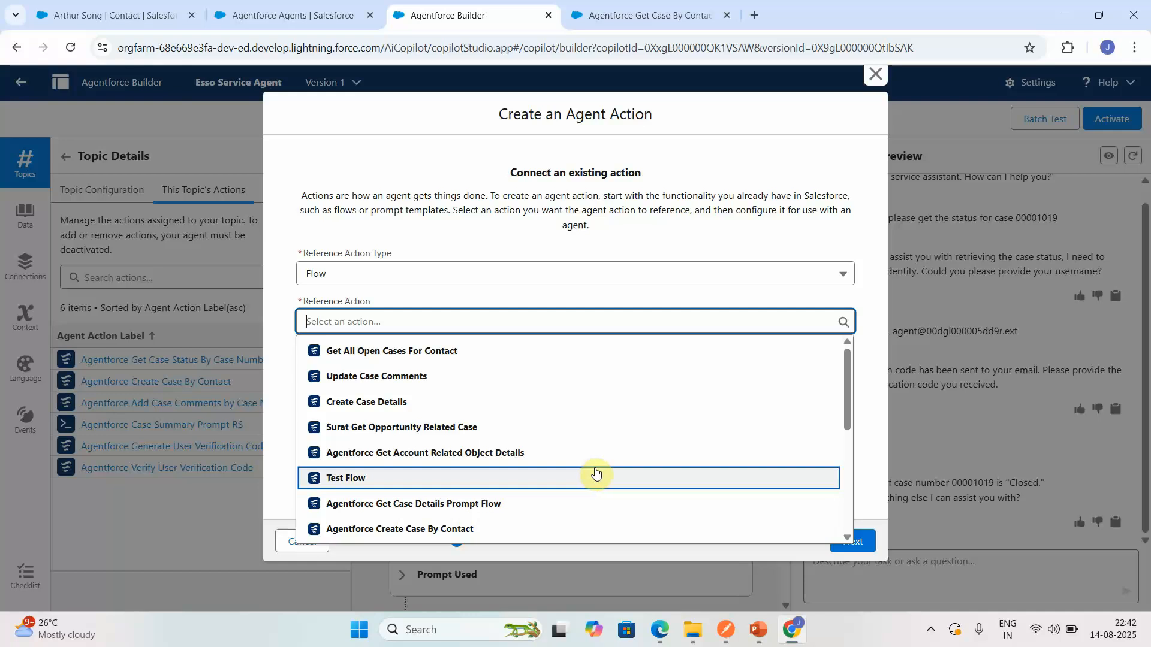
{"action": "key", "text": "Down"}
{"action": "key", "text": "Down"}
{"action": "key", "text": "Down"}
{"action": "key", "text": "Down"}
{"action": "key", "text": "Down"}
{"action": "key", "text": "Down"}
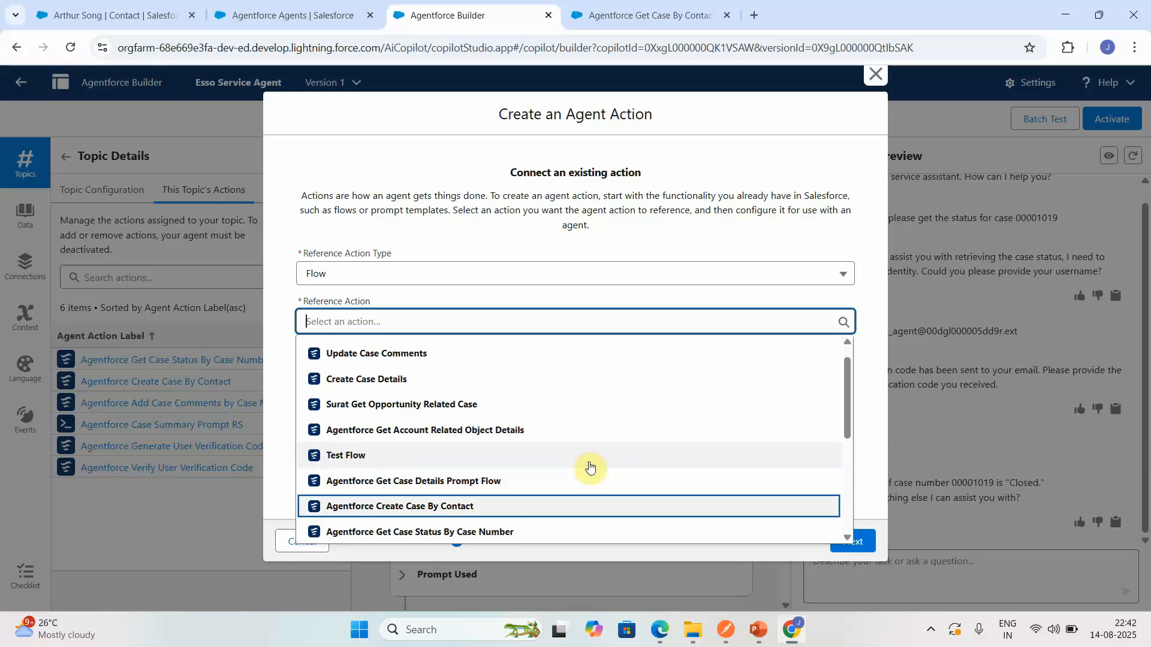
{"action": "key", "text": "Down"}
{"action": "key", "text": "Down"}
{"action": "key", "text": "Down"}
{"action": "key", "text": "Down"}
{"action": "key", "text": "Down"}
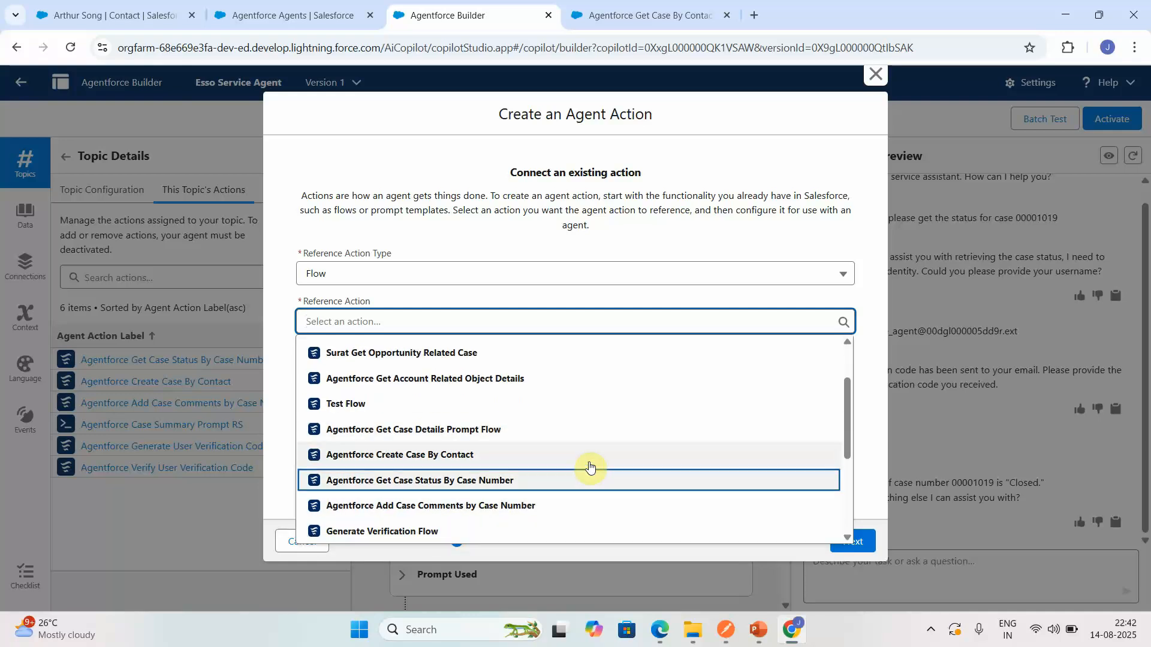
{"action": "key", "text": "Down"}
{"action": "key", "text": "Down"}
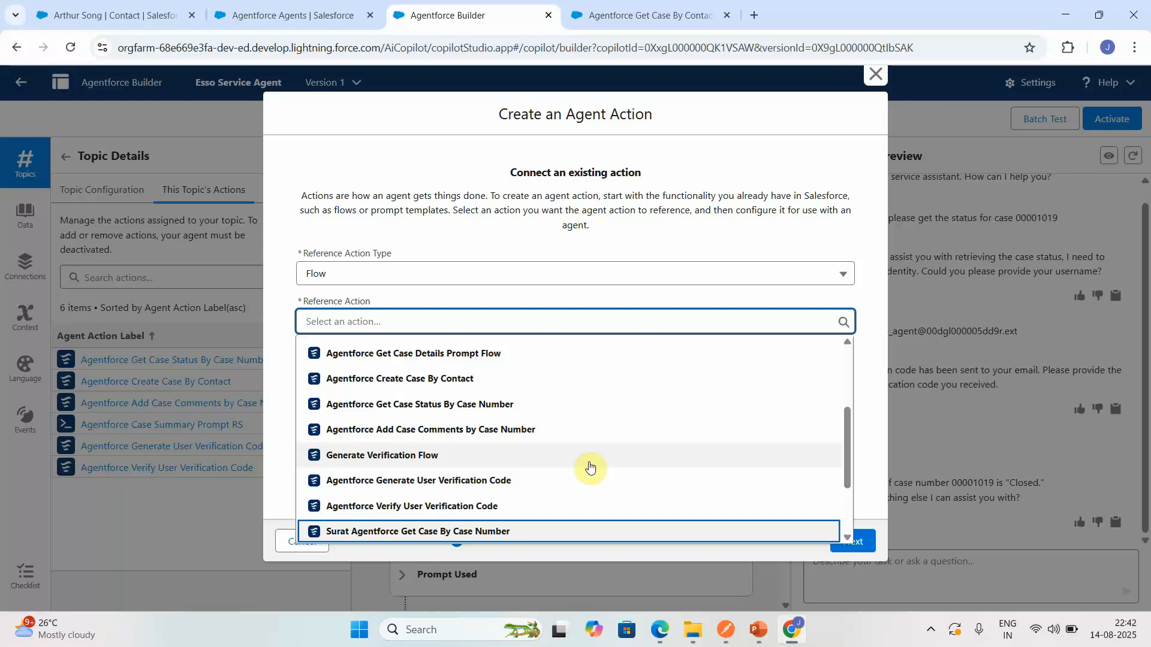
{"action": "key", "text": "Down"}
{"action": "key", "text": "Down"}
{"action": "key", "text": "Down"}
{"action": "key", "text": "Down"}
{"action": "key", "text": "Down"}
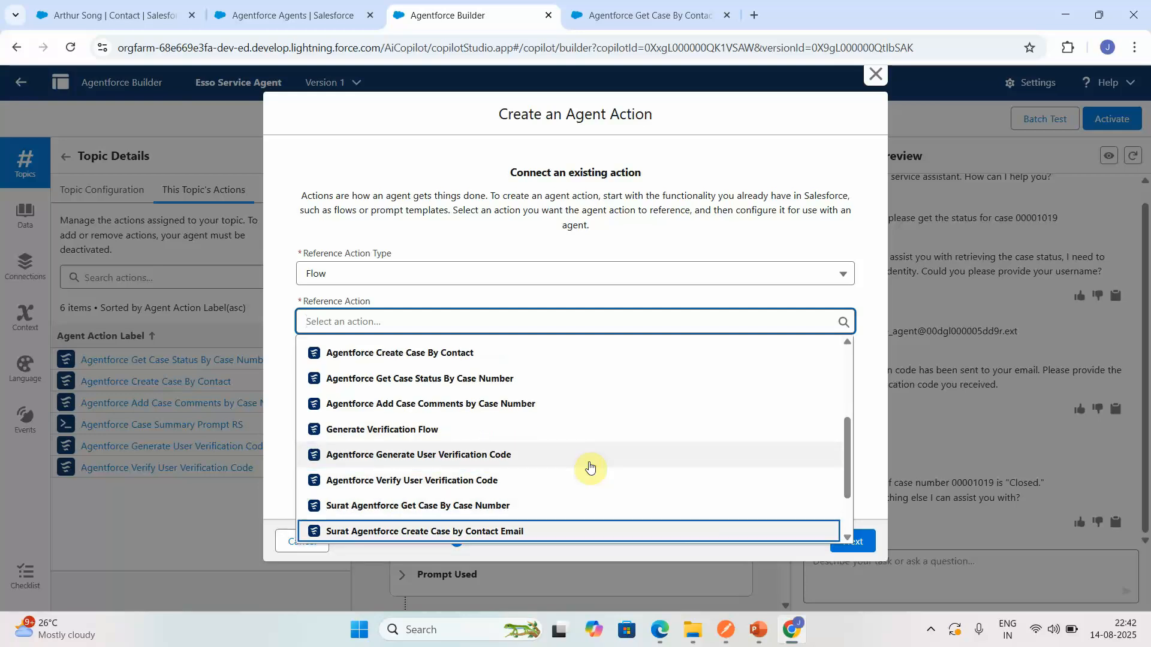
{"action": "key", "text": "Down"}
{"action": "key", "text": "Down"}
{"action": "key", "text": "Down"}
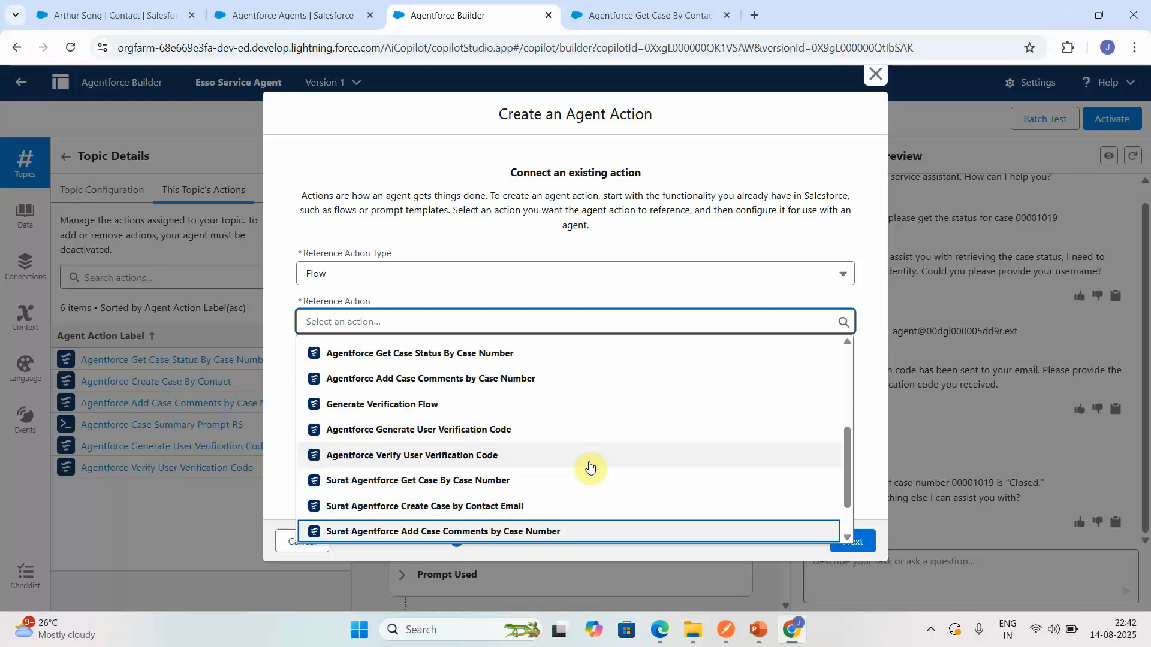
{"action": "key", "text": "Down"}
{"action": "key", "text": "Down"}
{"action": "key", "text": "Down"}
{"action": "key", "text": "Down"}
{"action": "key", "text": "Down"}
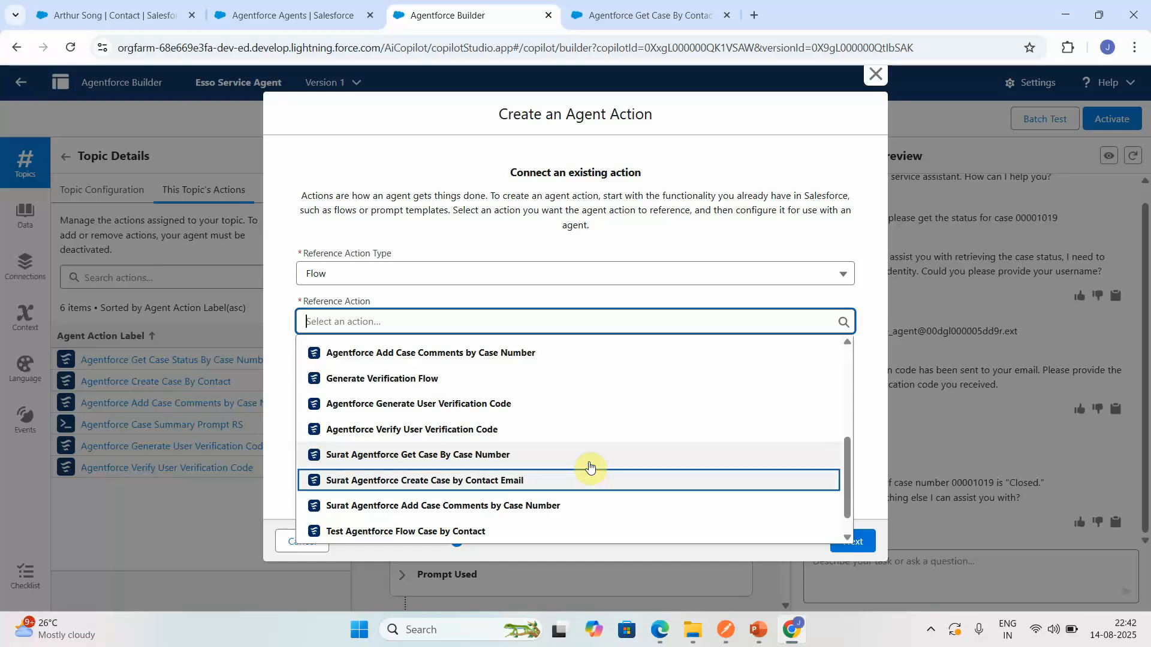
{"action": "left_click", "coordinate": [429, 529]}
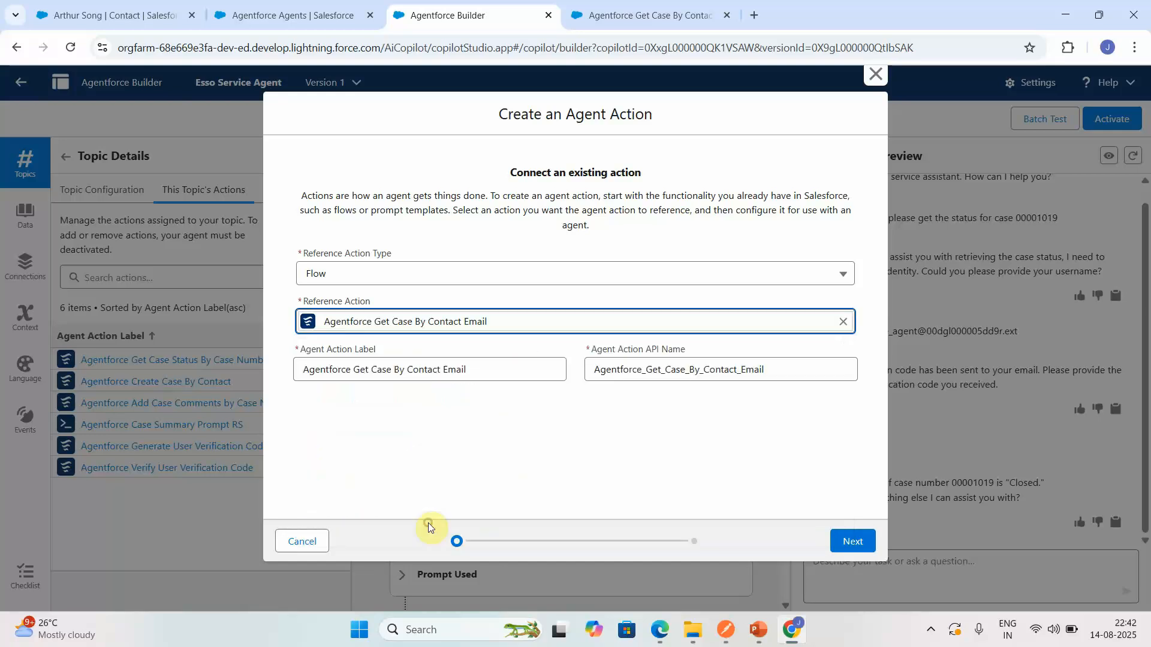
- Continue to the action's configuration and enable its loading text, set to "Retrieving the cases....."
{"action": "left_click", "coordinate": [839, 542]}
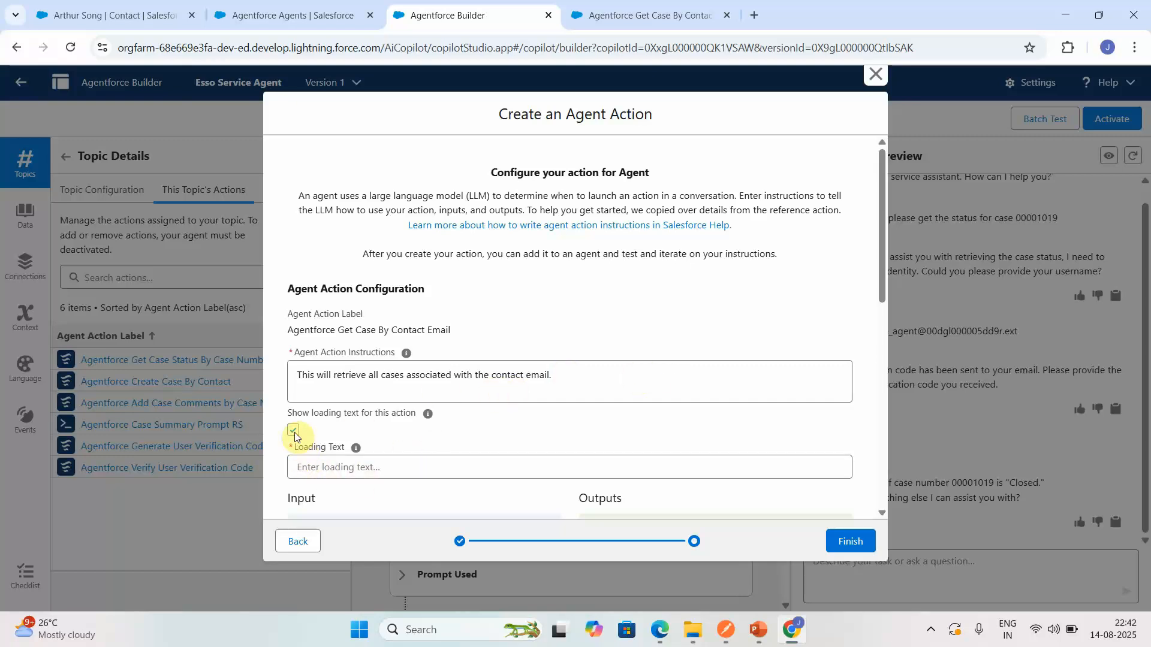
{"action": "left_click", "coordinate": [311, 470]}
{"action": "type", "text": "Retrieving the cases....."}
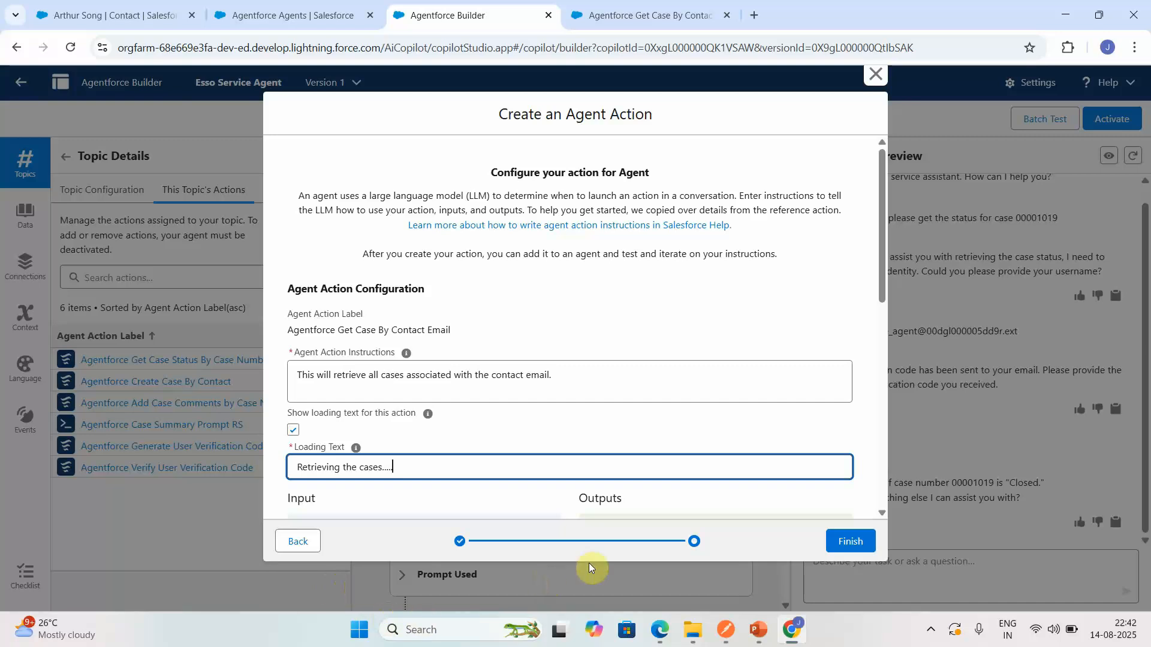
- Make contactEmail a required input collected from the user, show objCase in the conversation, and finish creating the action
{"action": "left_click", "coordinate": [883, 513]}
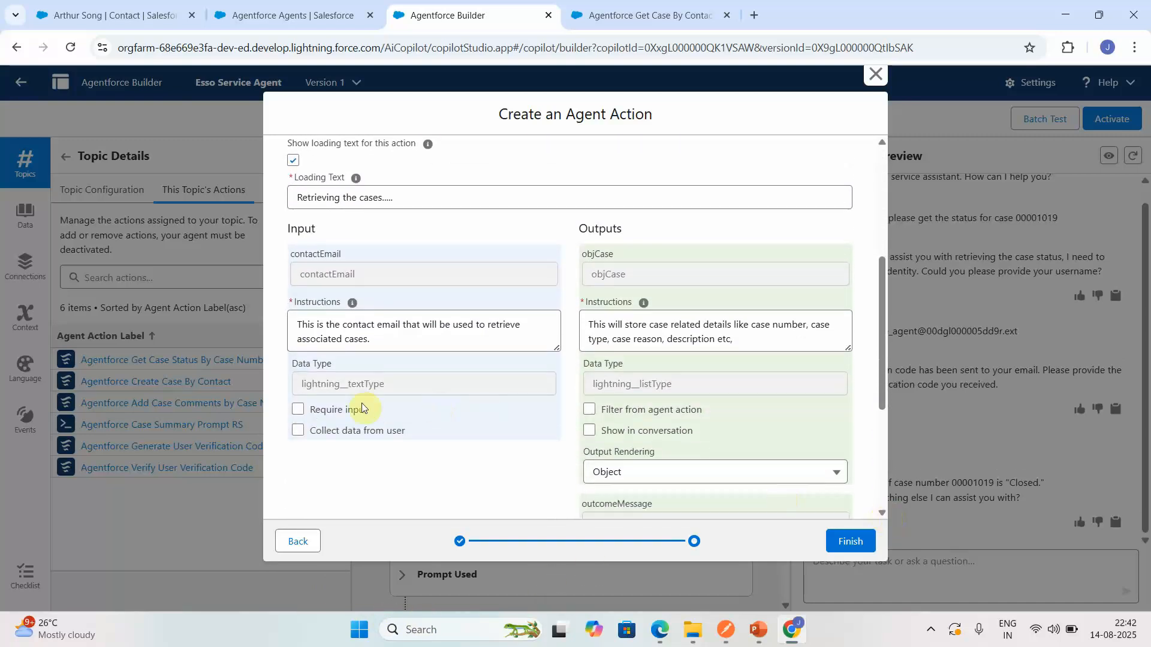
{"action": "left_click", "coordinate": [298, 411]}
{"action": "left_click", "coordinate": [298, 430]}
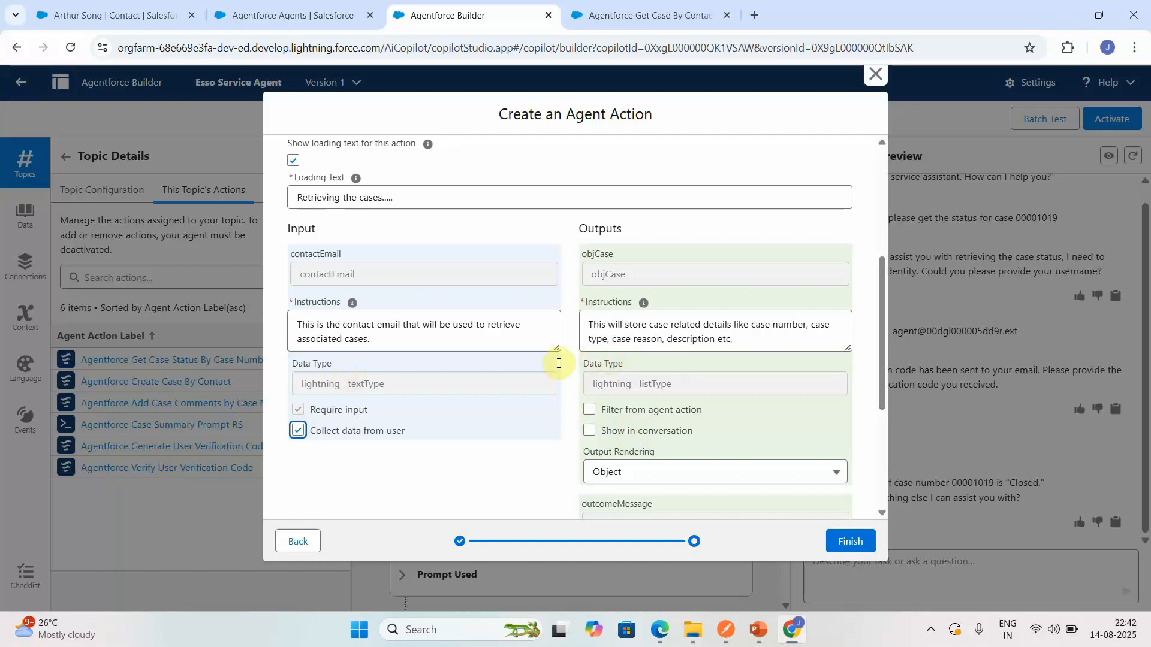
{"action": "left_click", "coordinate": [589, 430]}
{"action": "left_click_drag", "start_coordinate": [882, 512], "coordinate": [883, 512]}
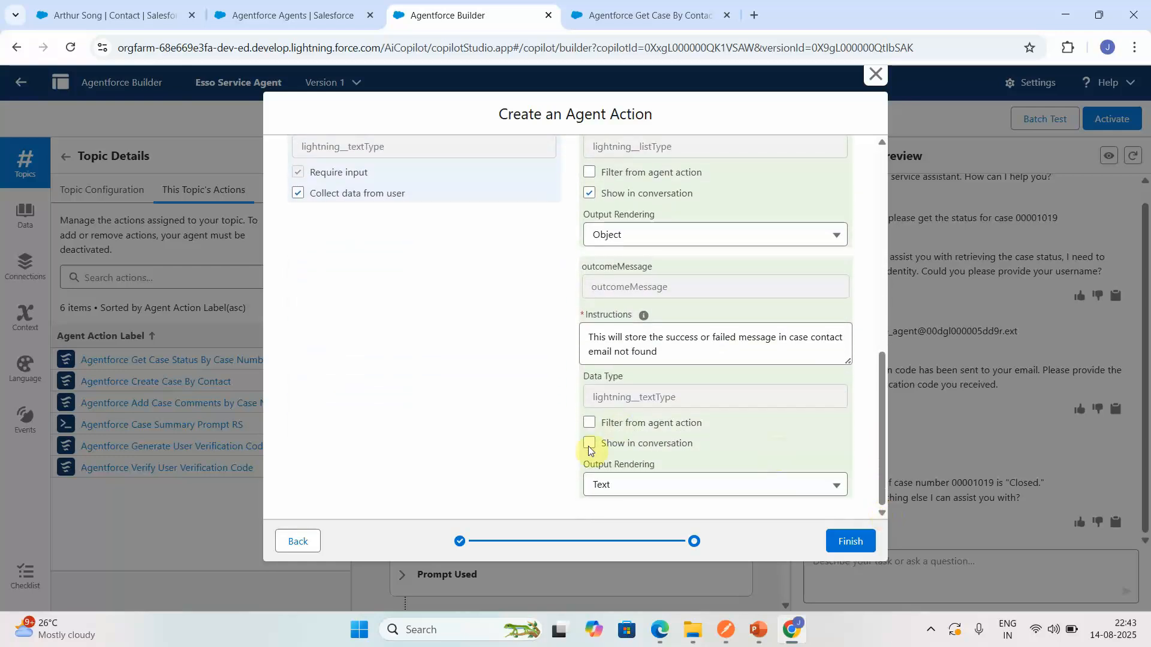
{"action": "left_click", "coordinate": [838, 538]}
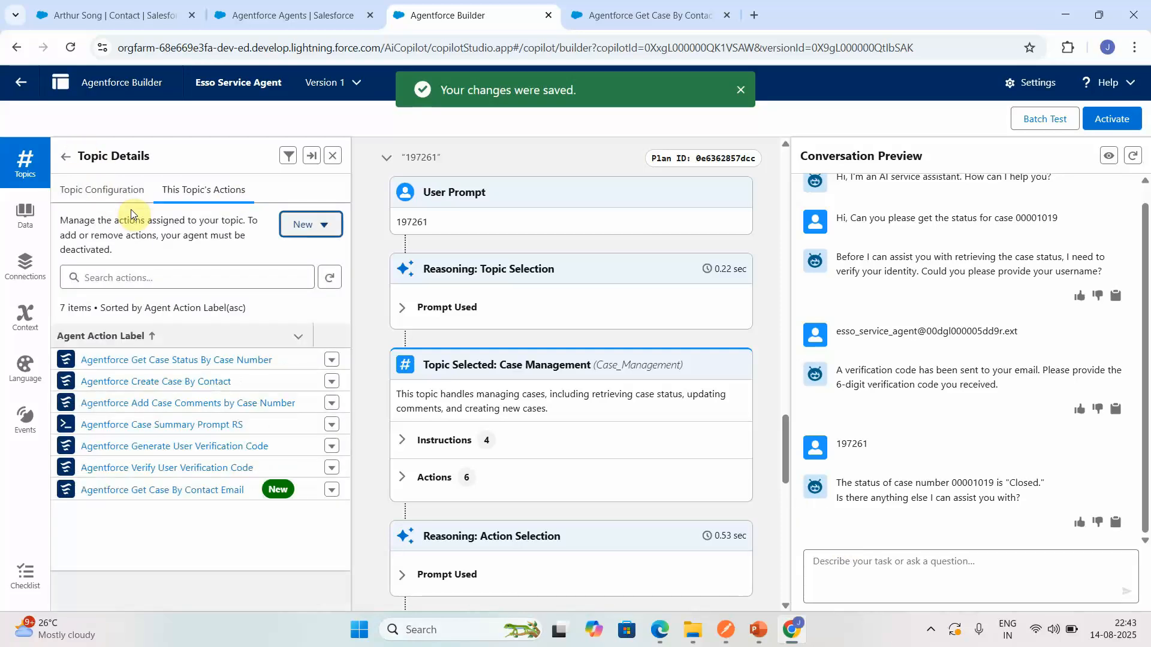
- Append to the topic's first instruction: "In case user doesn't know the case number or user want to retrieve the case details, please ask for the contact email."
{"action": "left_click", "coordinate": [110, 193]}
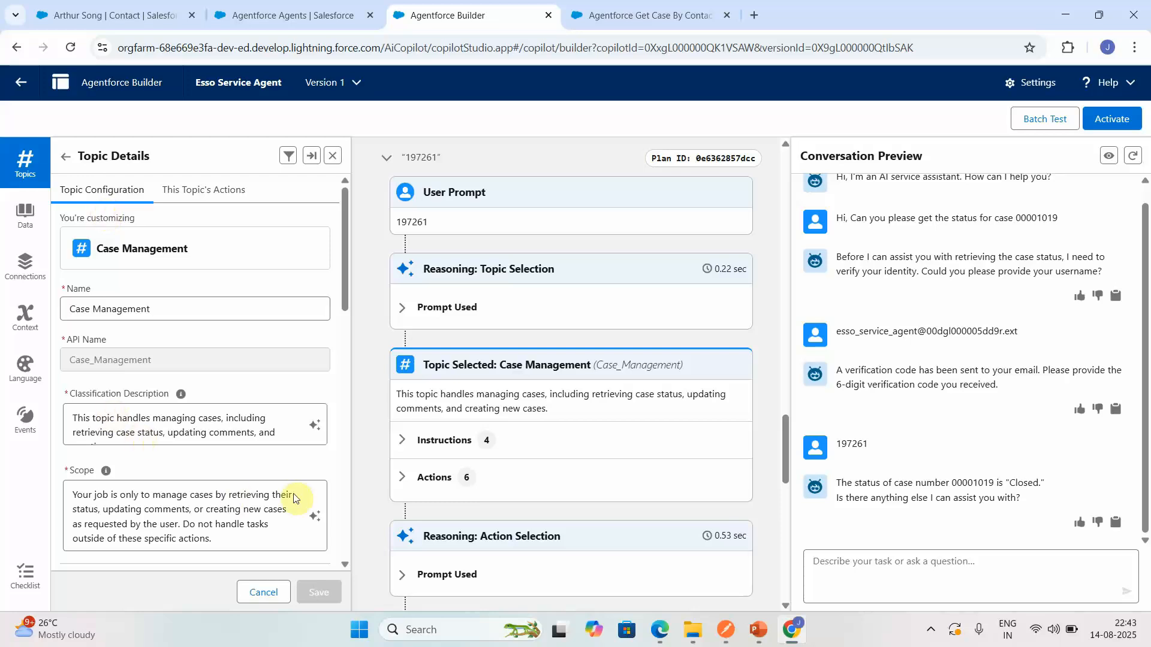
{"action": "left_click_drag", "start_coordinate": [340, 293], "coordinate": [354, 394]}
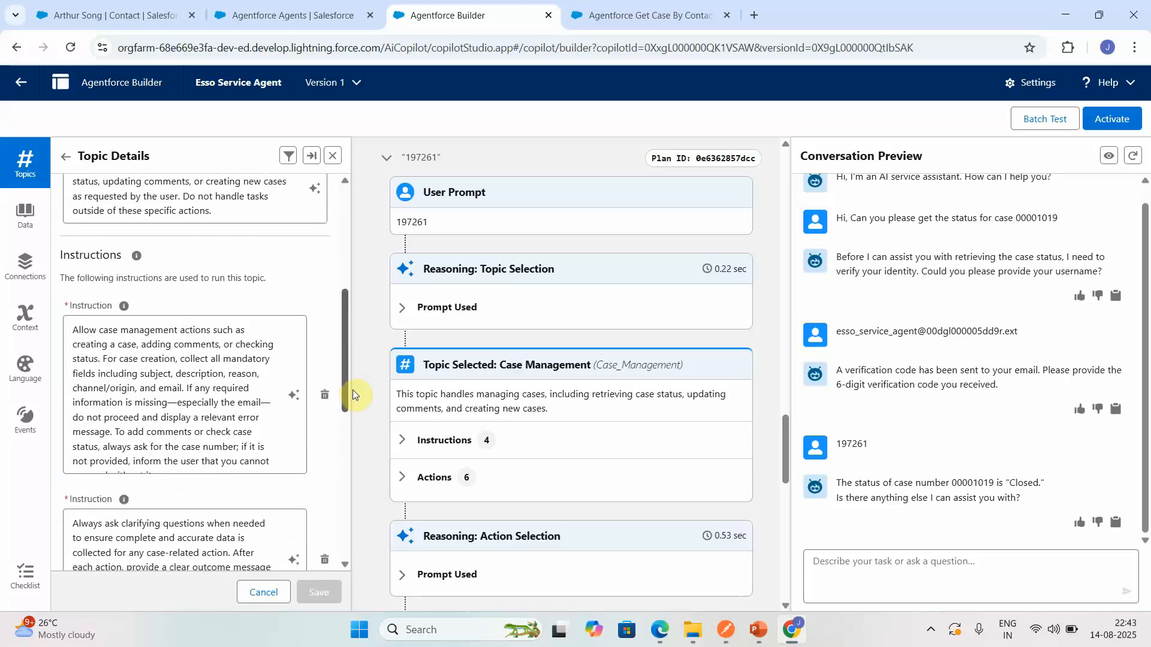
{"action": "left_click", "coordinate": [277, 461]}
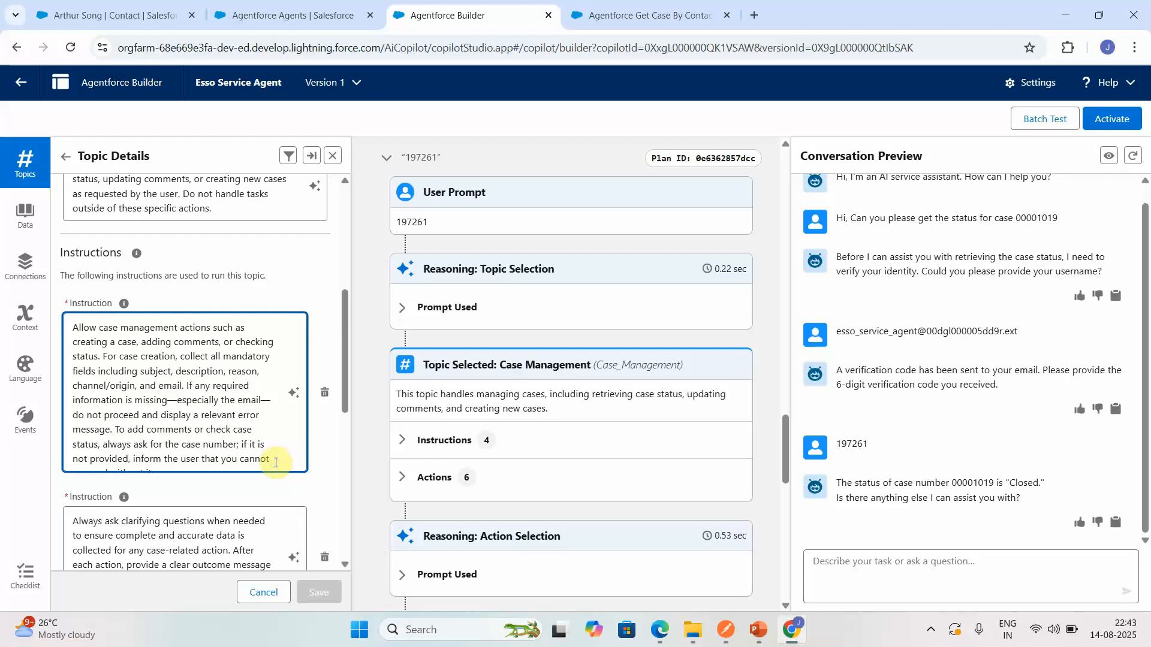
{"action": "key", "text": "Down"}
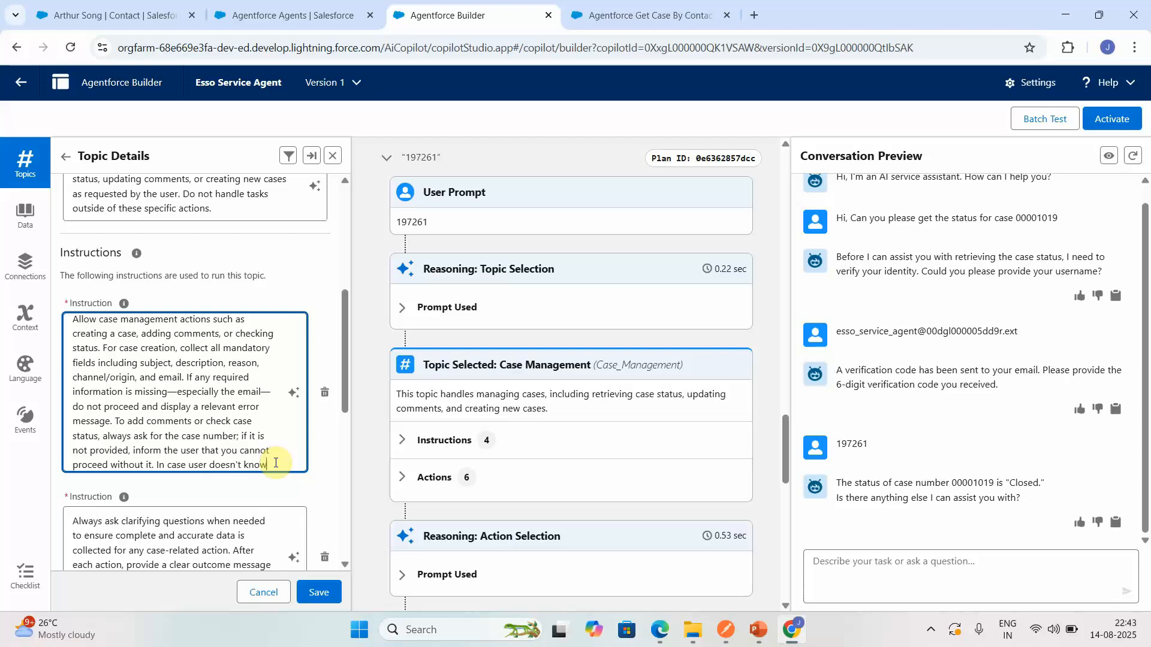
{"action": "type", "text": "In case user doesn't know the case"}
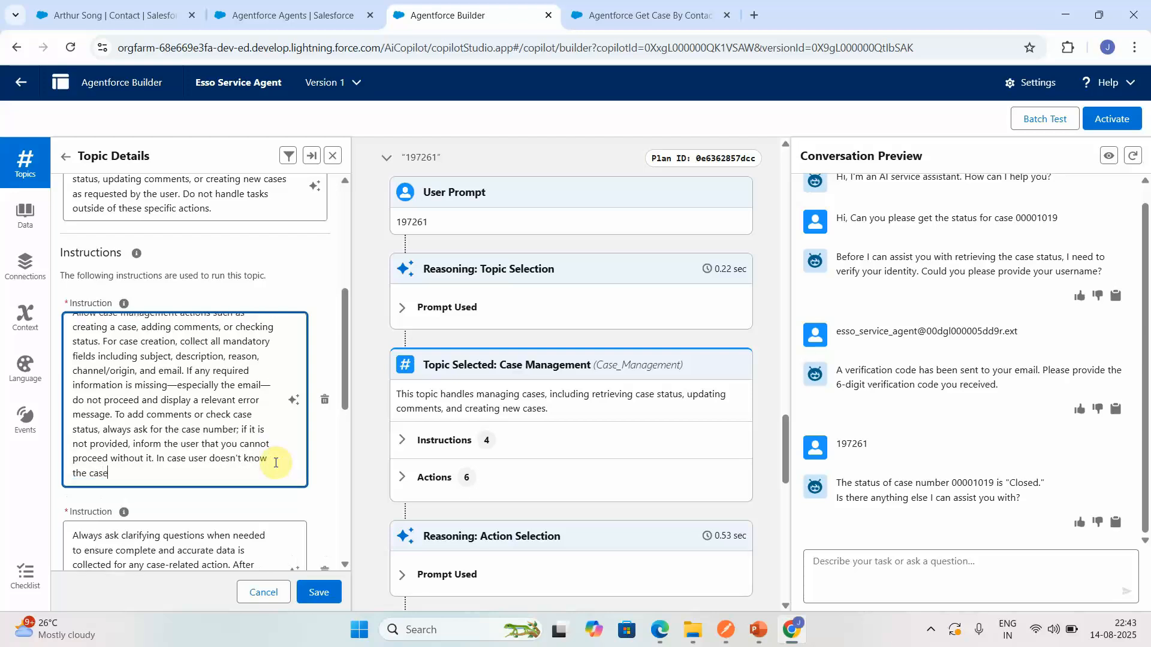
{"action": "type", "text": " number"}
{"action": "type", "text": "cas"}
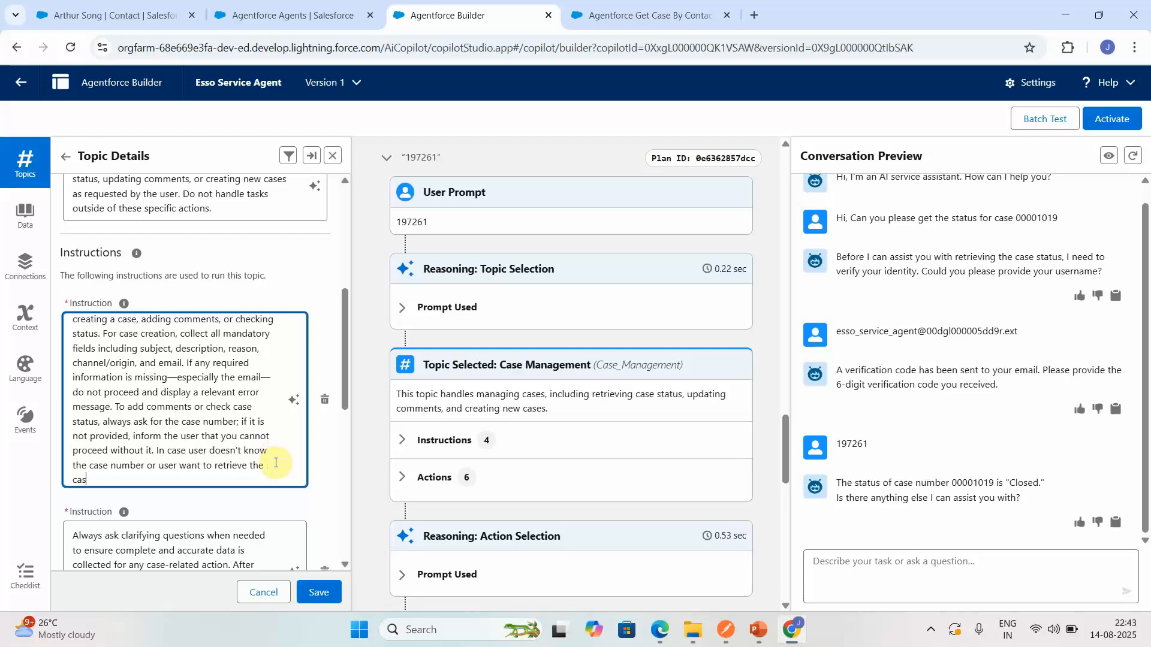
{"action": "type", "text": "e details, please ask for the emai"}
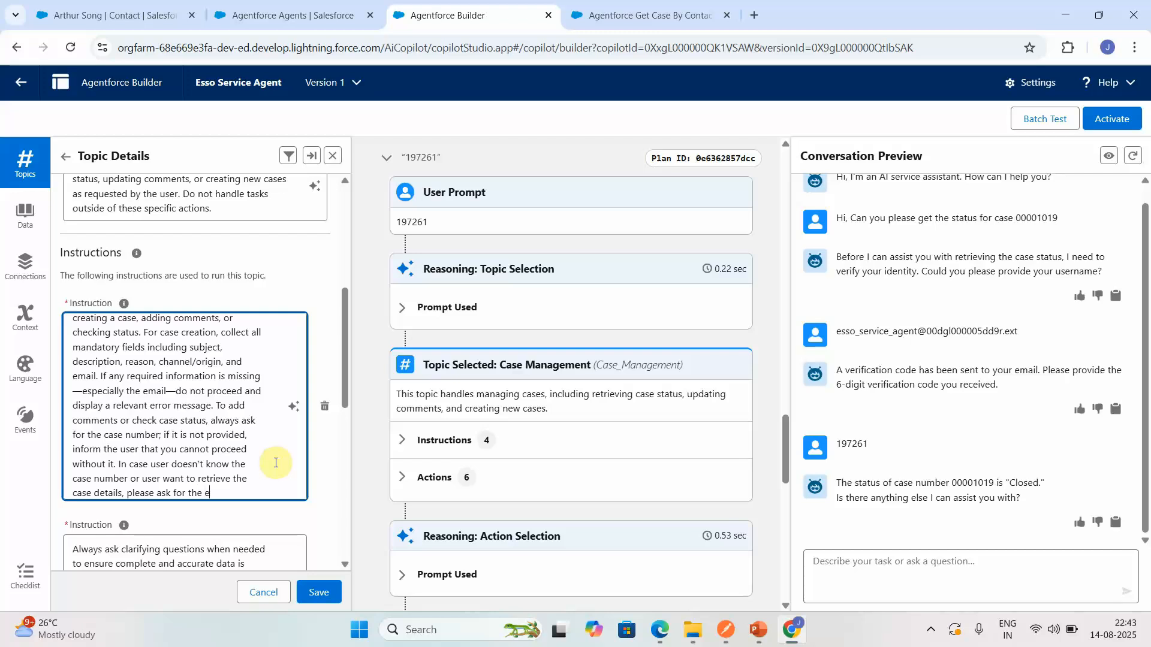
{"action": "key", "text": "BackSpace"}
{"action": "key", "text": "BackSpace"}
{"action": "key", "text": "BackSpace"}
{"action": "type", "text": "contact email."}
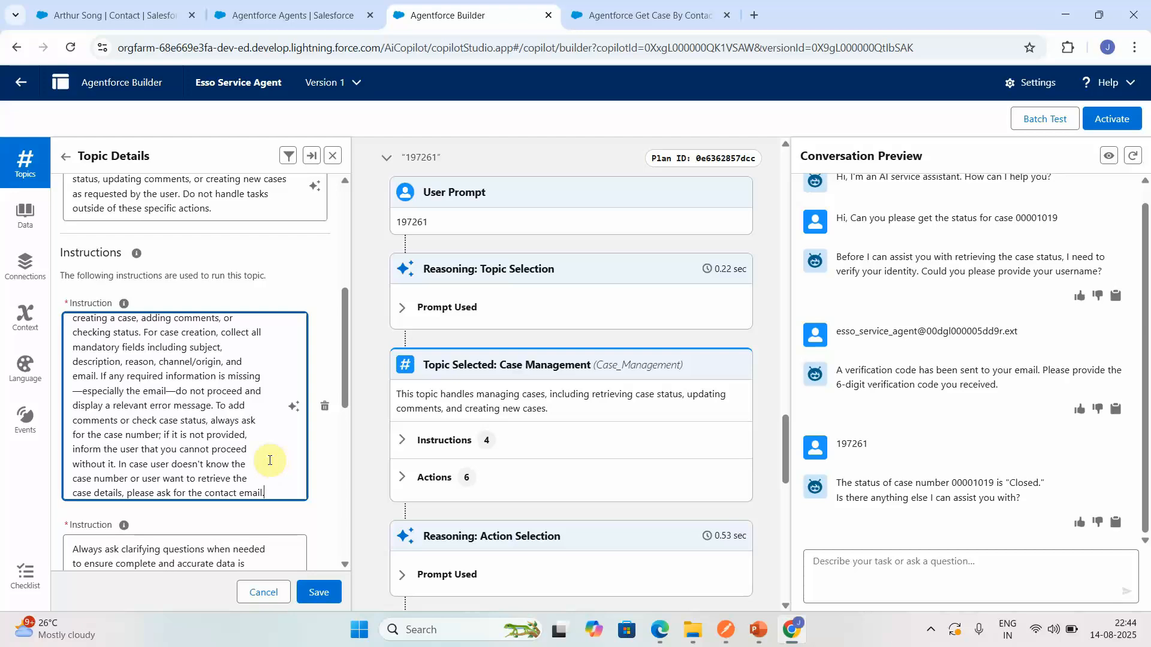
- Save the edited topic and restart the conversation preview with the new instructions
{"action": "left_click", "coordinate": [319, 593]}
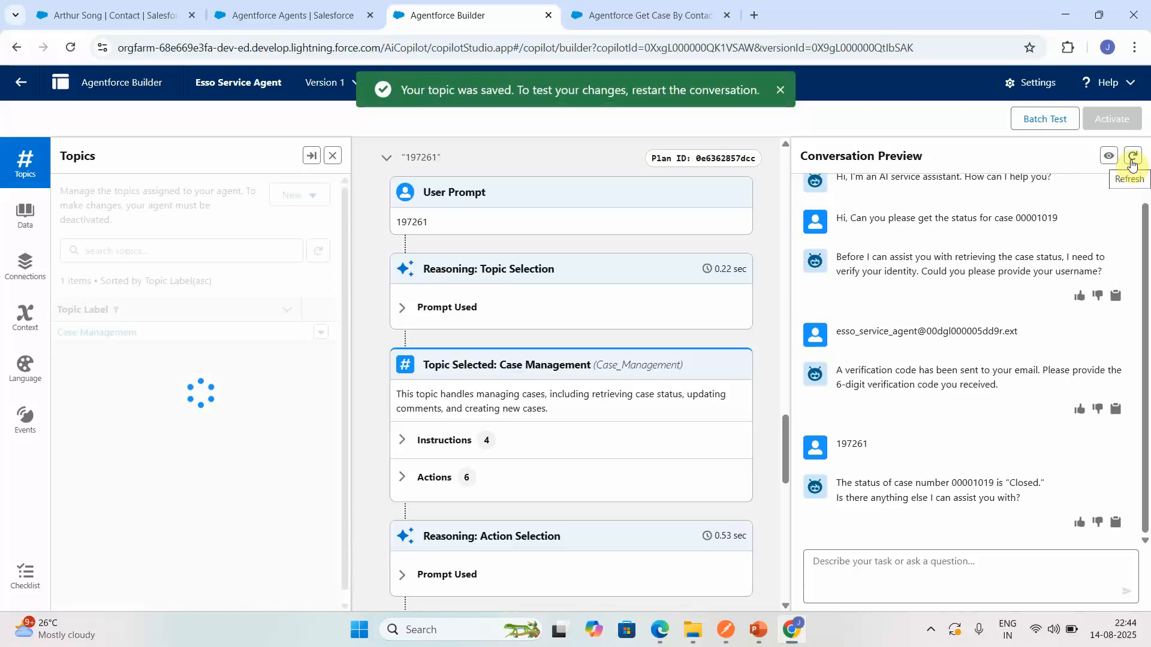
{"action": "left_click", "coordinate": [1132, 159]}
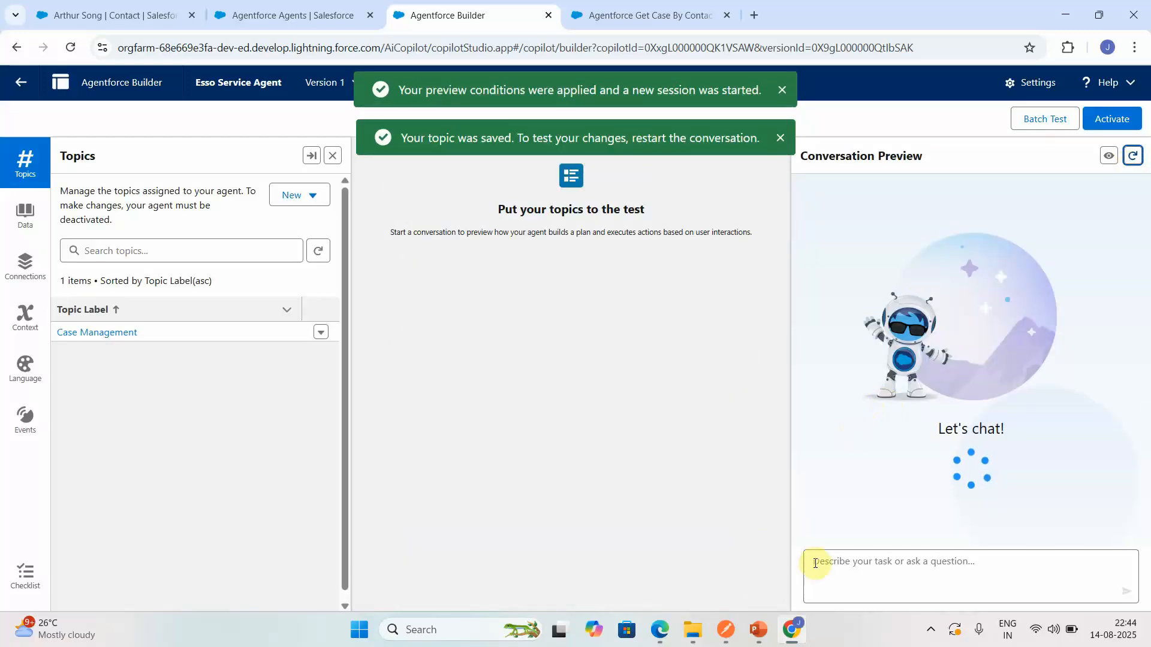
- Send the agent the test message "Hi, Please retrieve the case status"
{"action": "left_click", "coordinate": [833, 564]}
{"action": "type", "text": "Hi, "}
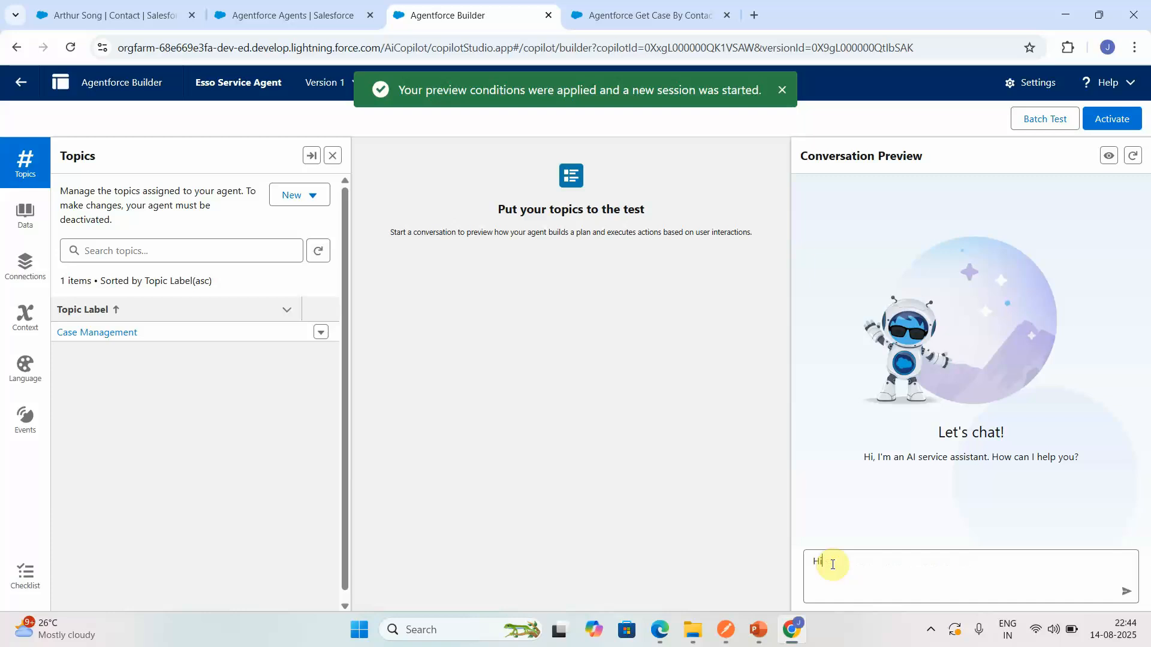
{"action": "type", "text": "Pres"}
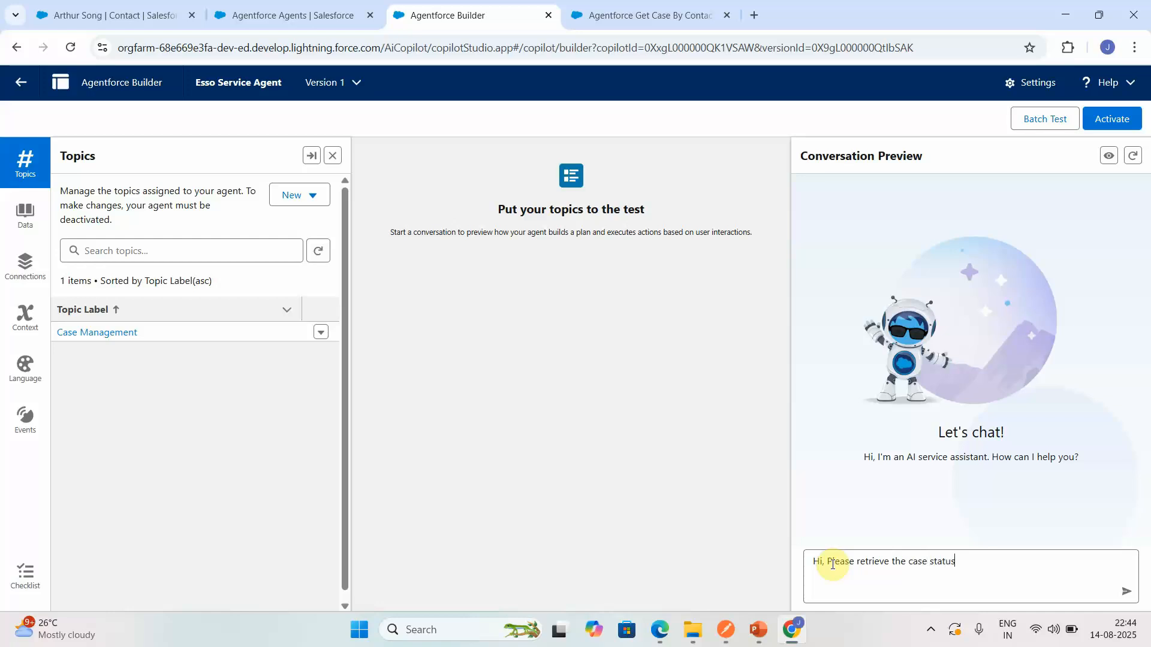
{"action": "key", "text": "Return"}
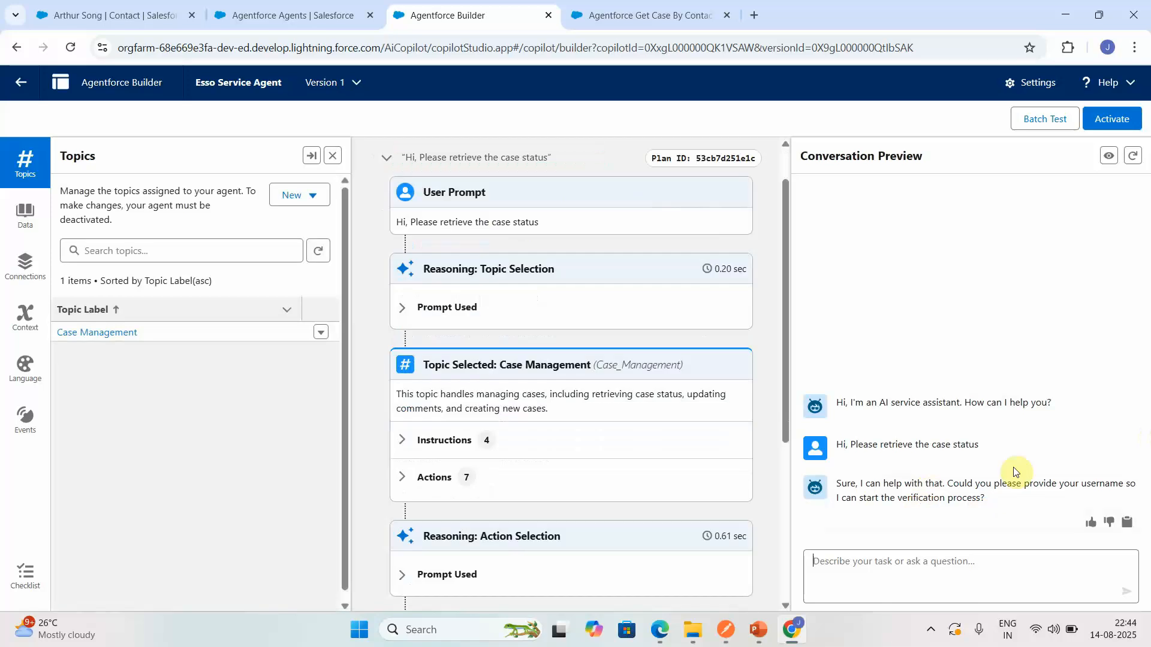
{"action": "type", "text": "197261"}
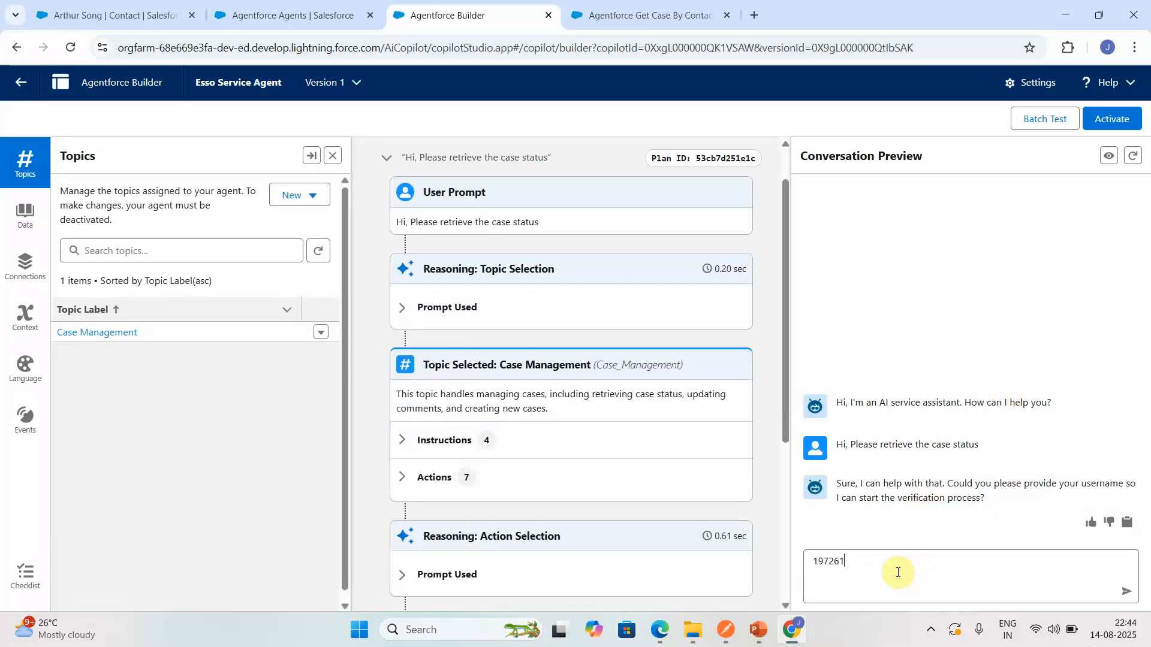
{"action": "key", "text": "ctrl+a"}
{"action": "key", "text": "BackSpace"}
- Copy the agent user's username from the agent details and send it as the reply in the conversation preview
{"action": "left_click", "coordinate": [1012, 86]}
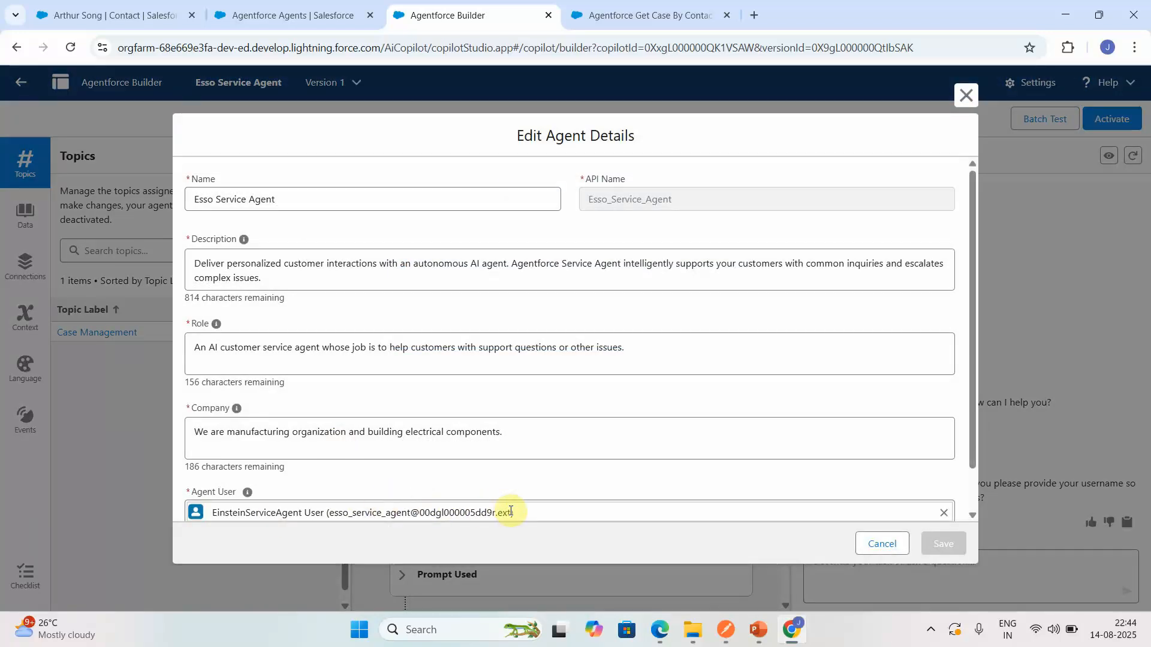
{"action": "left_click", "coordinate": [331, 511]}
{"action": "left_click_drag", "start_coordinate": [330, 511], "coordinate": [513, 465]}
{"action": "key", "text": "ctrl+c"}
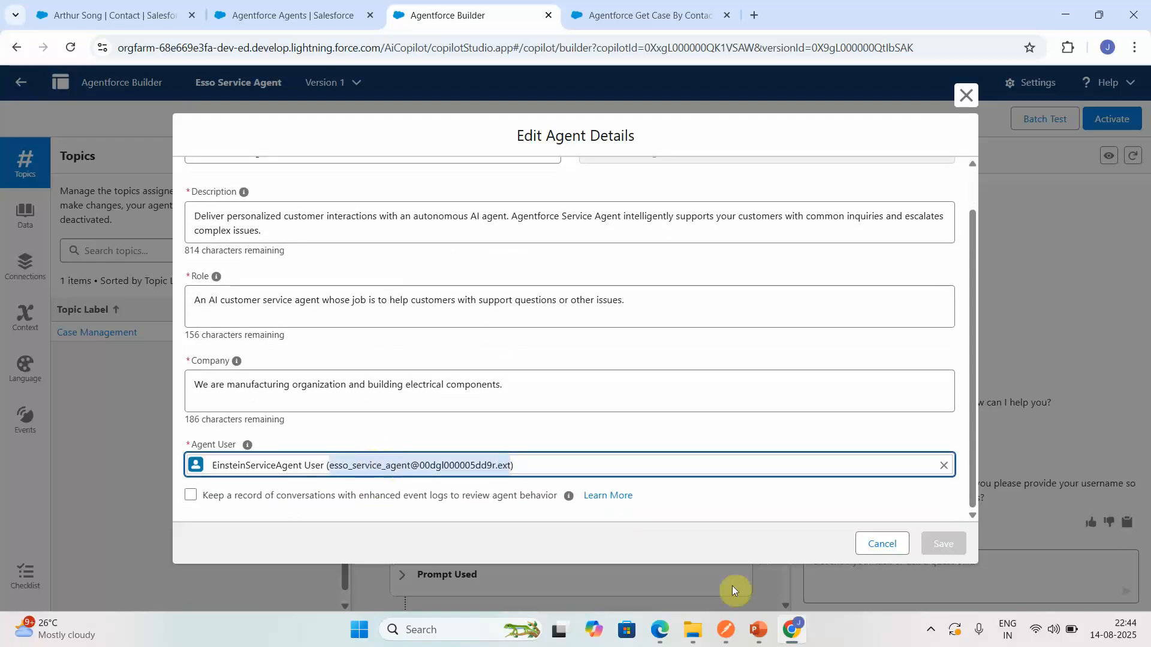
{"action": "left_click", "coordinate": [879, 545]}
{"action": "left_click", "coordinate": [849, 573]}
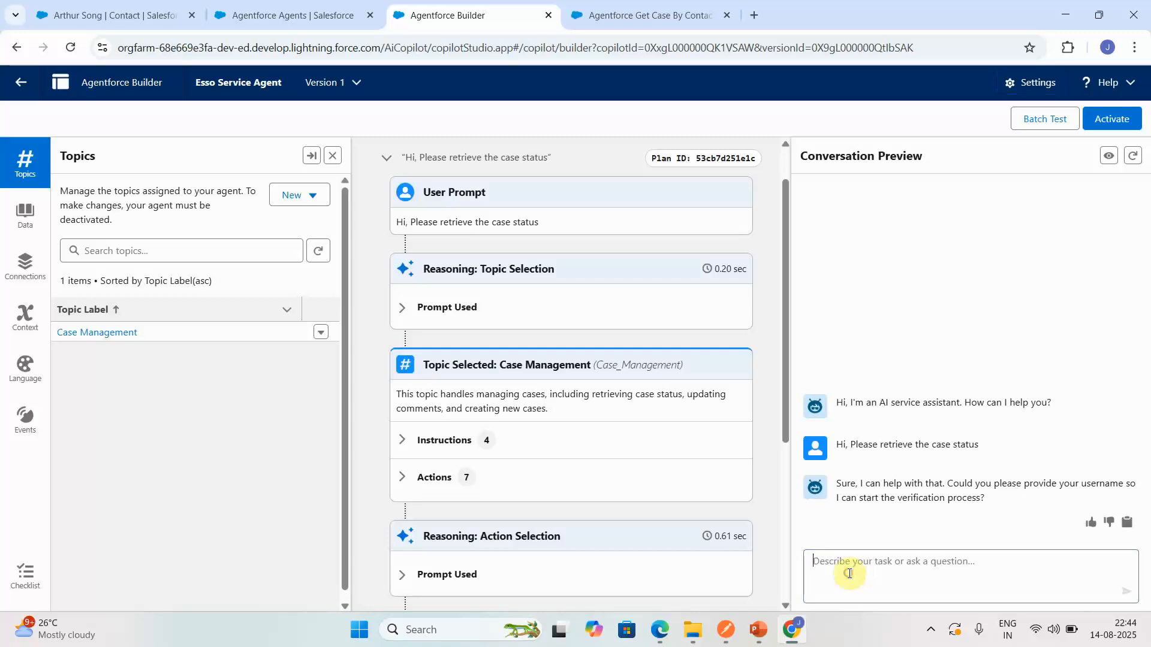
{"action": "key", "text": "ctrl+v"}
{"action": "key", "text": "Return"}
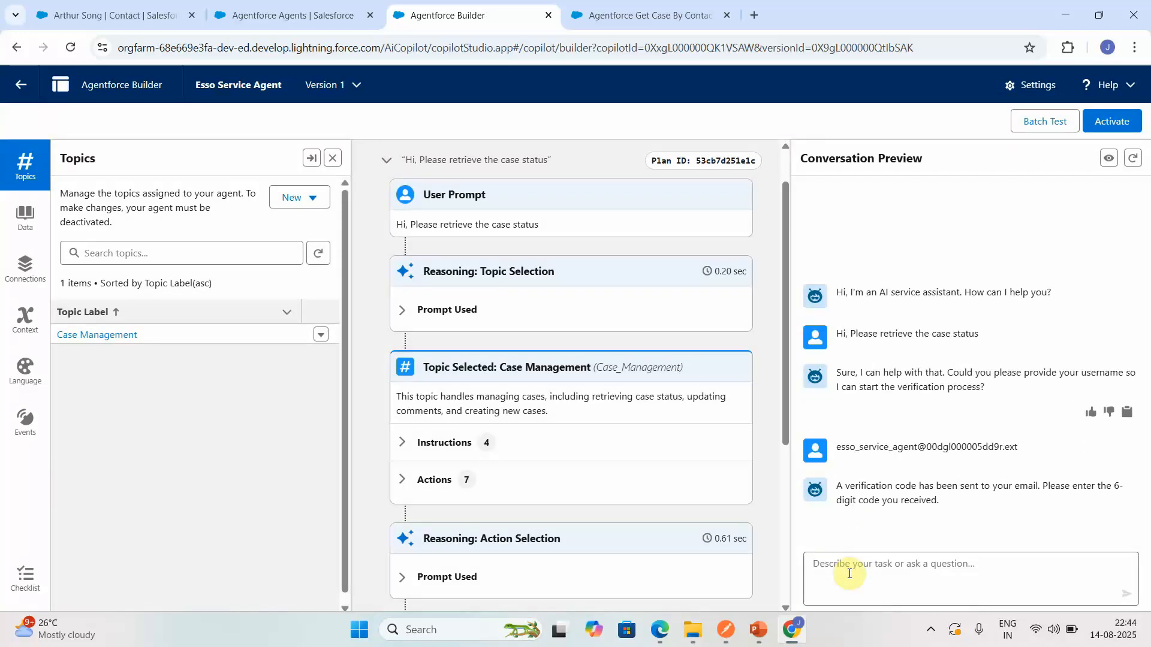
- Look up the generated verification code in the user verification action's output and send the code to the agent
{"action": "left_click", "coordinate": [788, 590]}
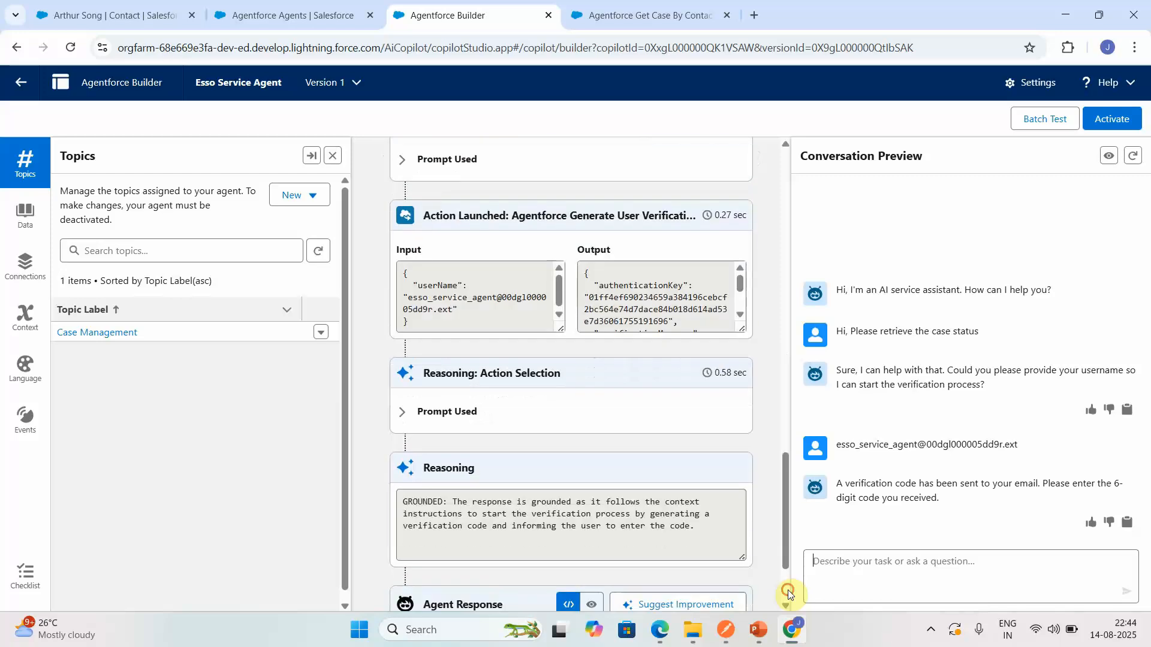
{"action": "left_click", "coordinate": [740, 316]}
{"action": "left_click", "coordinate": [740, 316]}
{"action": "left_click", "coordinate": [829, 576]}
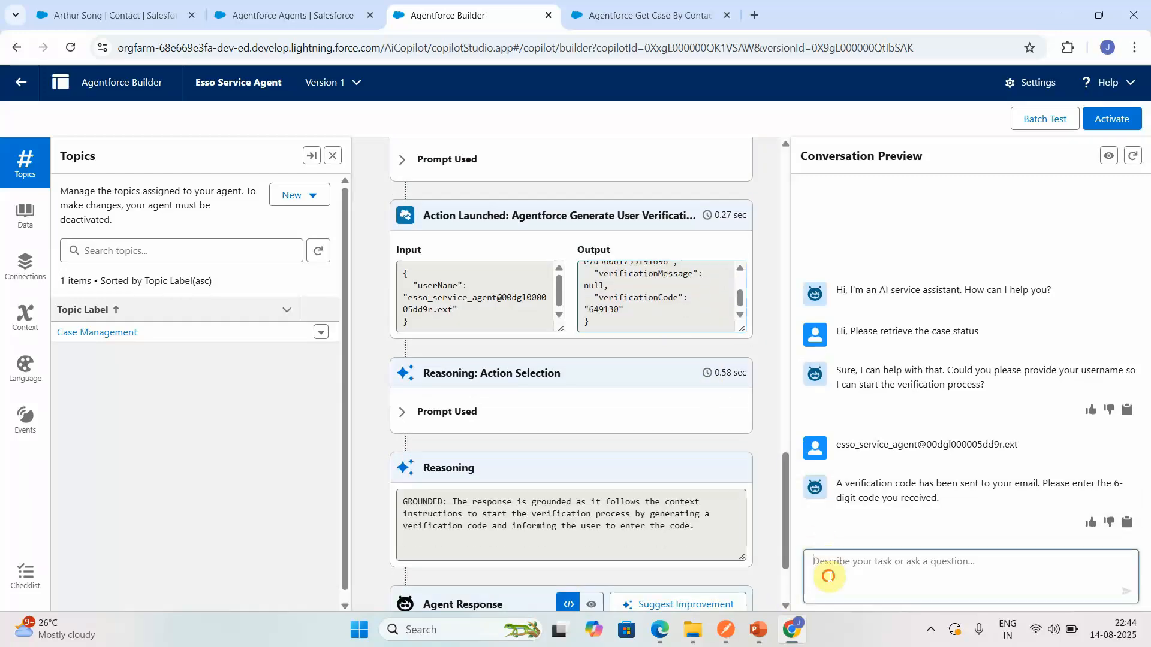
{"action": "type", "text": "649130"}
{"action": "key", "text": "Return"}
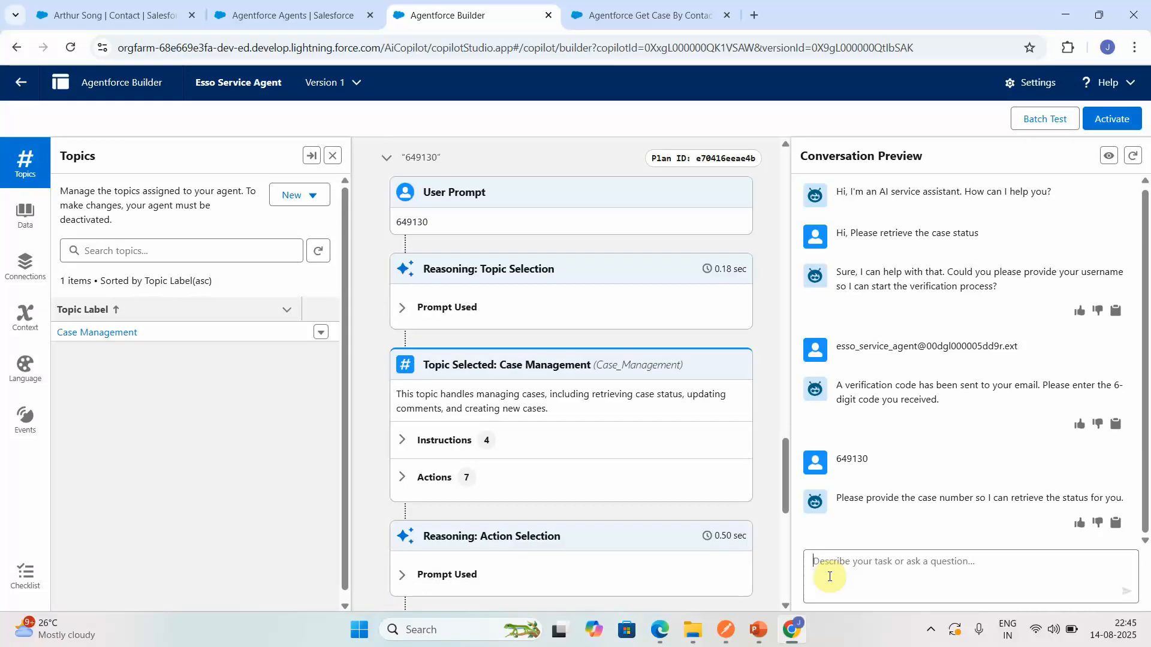
- Reply to the agent's case number request with "i don't know case number"
{"action": "type", "text": "i don't know case"}
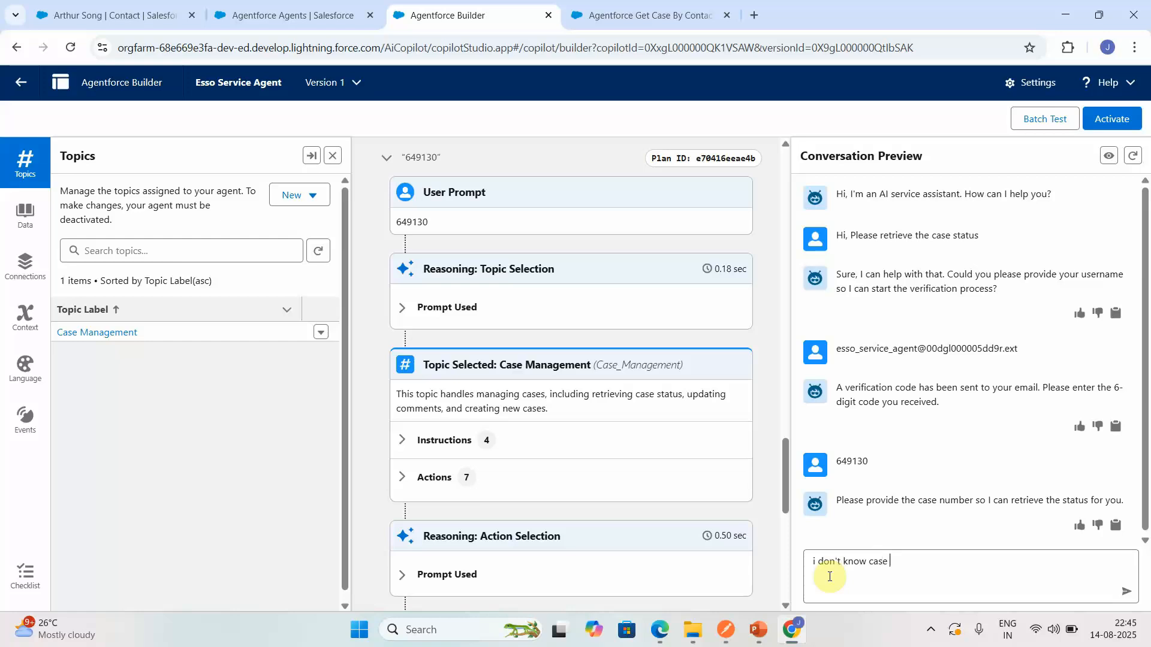
{"action": "type", "text": " number"}
{"action": "key", "text": "Return"}
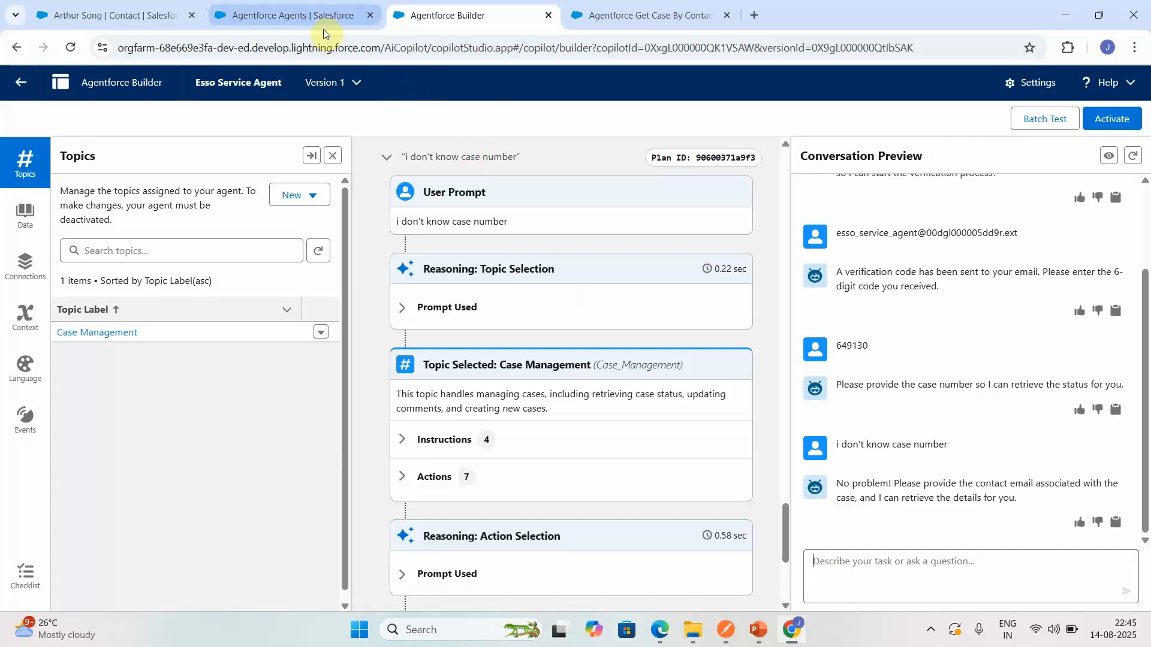
- Copy the contact's email from the Salesforce contact record and send it to the agent in the conversation preview
{"action": "left_click", "coordinate": [174, 15]}
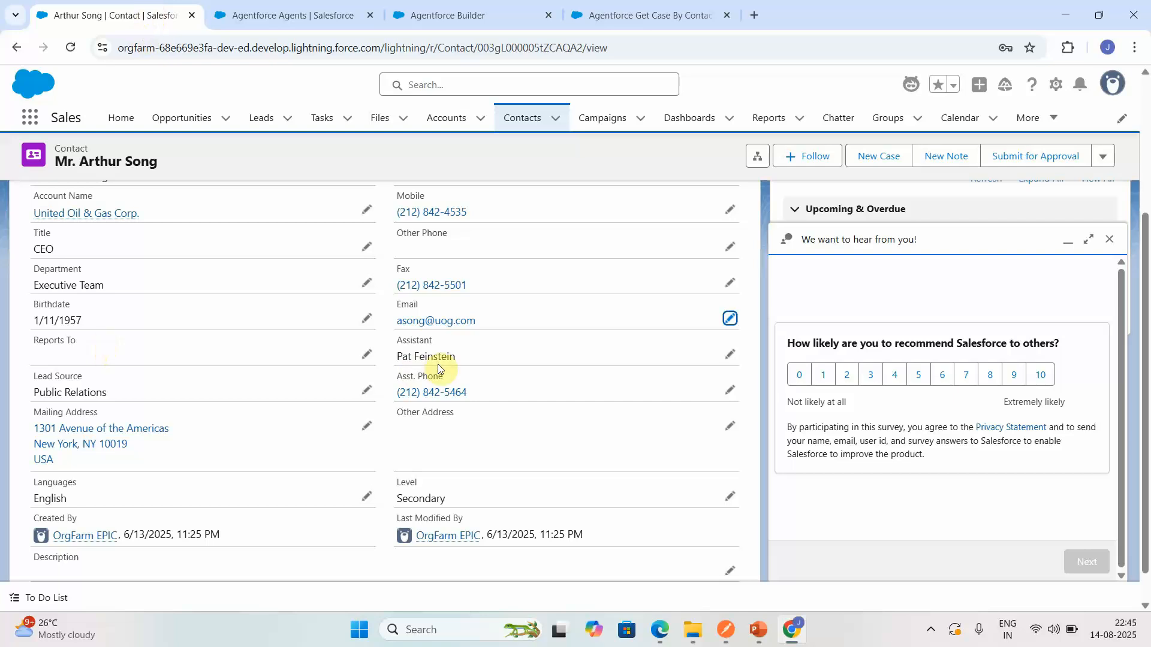
{"action": "left_click_drag", "start_coordinate": [479, 322], "coordinate": [397, 323]}
{"action": "key", "text": "ctrl+c"}
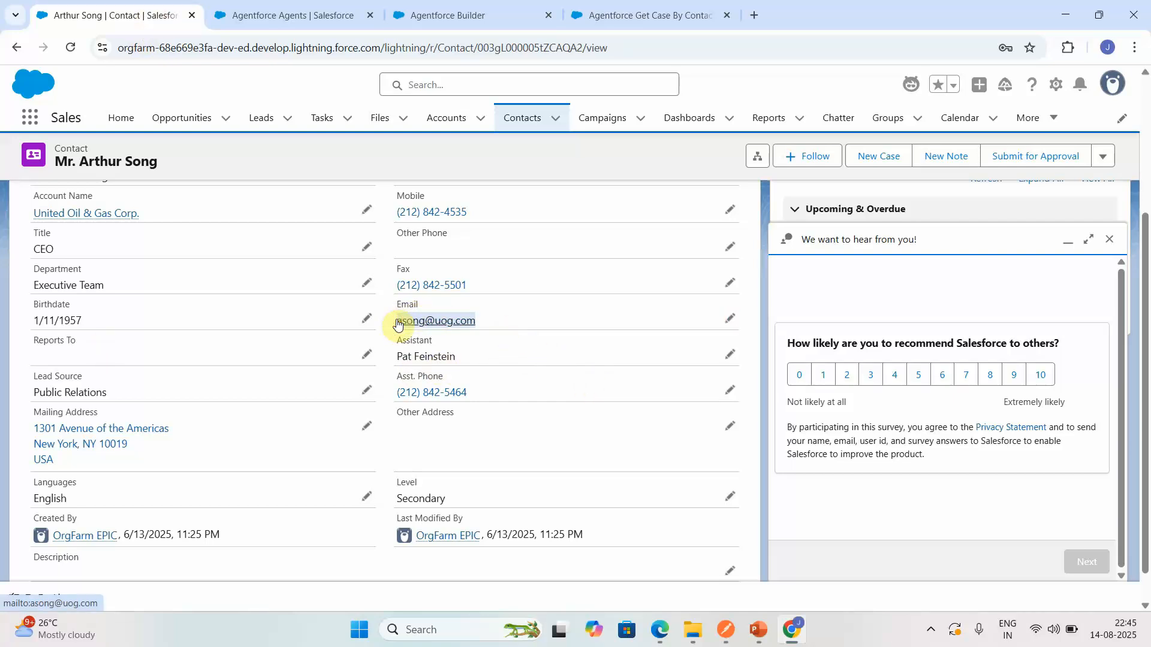
{"action": "left_click", "coordinate": [659, 13]}
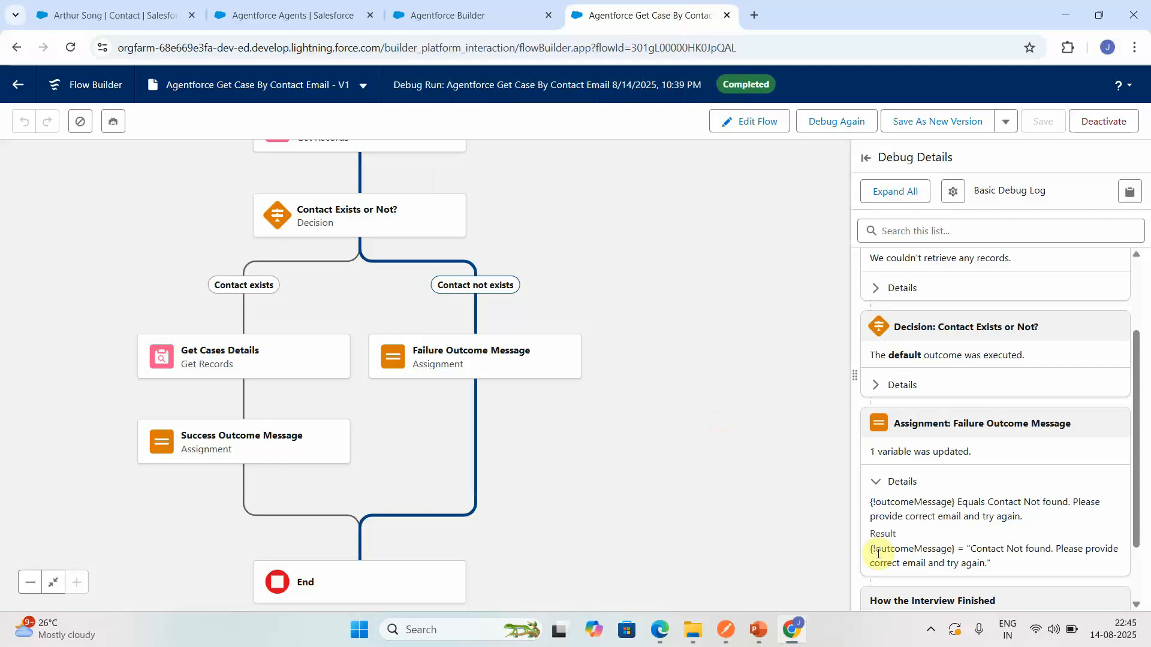
{"action": "left_click", "coordinate": [481, 24]}
{"action": "left_click", "coordinate": [970, 591]}
{"action": "key", "text": "ctrl+v"}
{"action": "key", "text": "Return"}
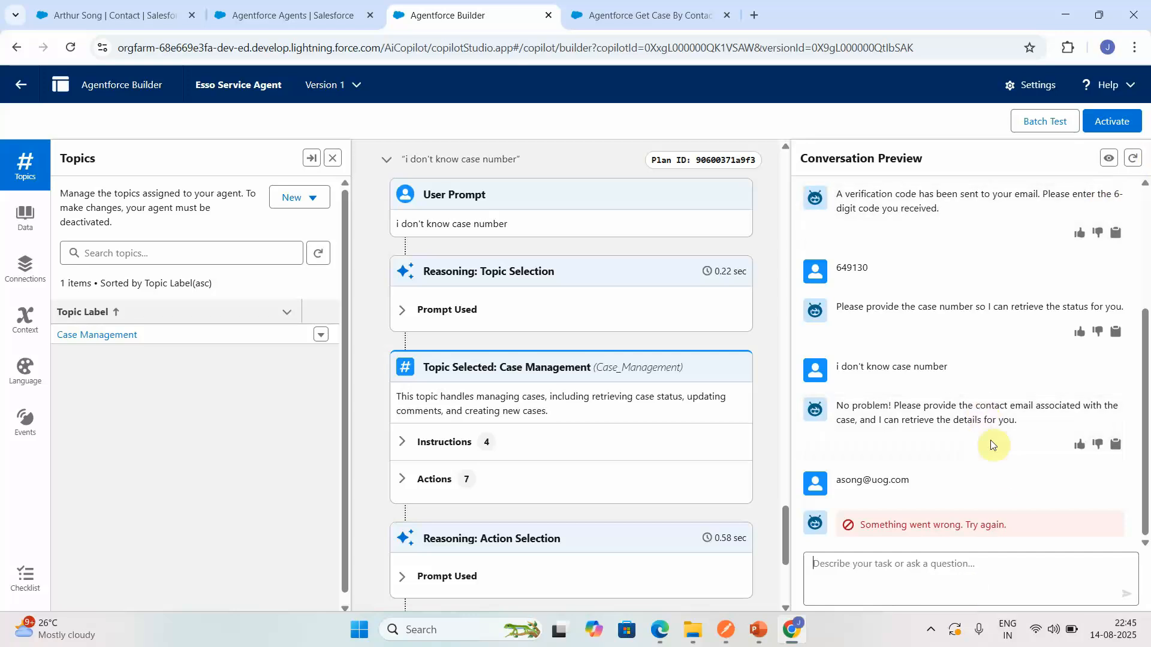
- Send the contact's email to the agent a second time
{"action": "left_click", "coordinate": [846, 594]}
{"action": "key", "text": "ctrl+v"}
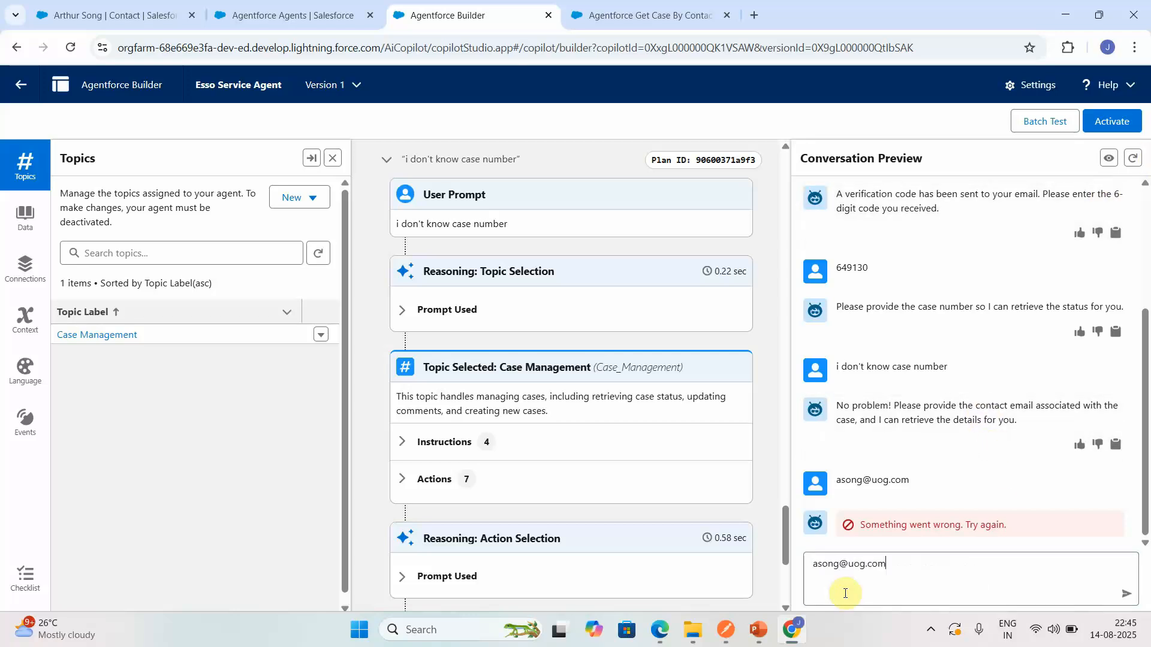
{"action": "key", "text": "Return"}
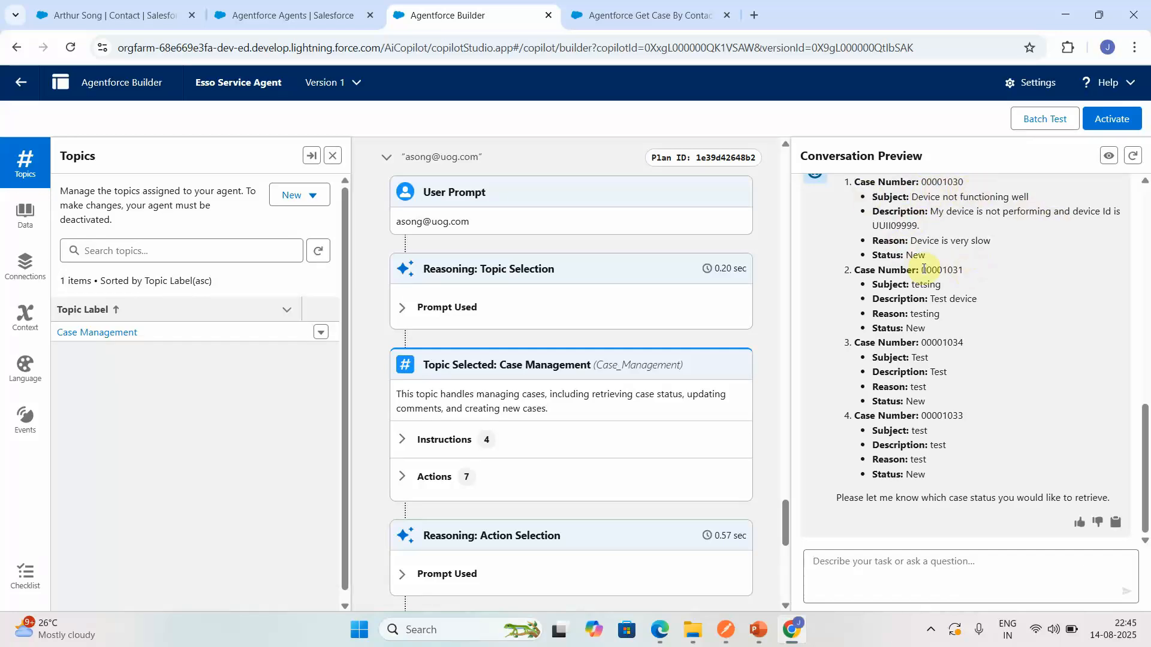
- Compare the related cases on the Salesforce contact record with the cases listed in the agent's reply
{"action": "left_click", "coordinate": [273, 13]}
{"action": "left_click", "coordinate": [123, 16]}
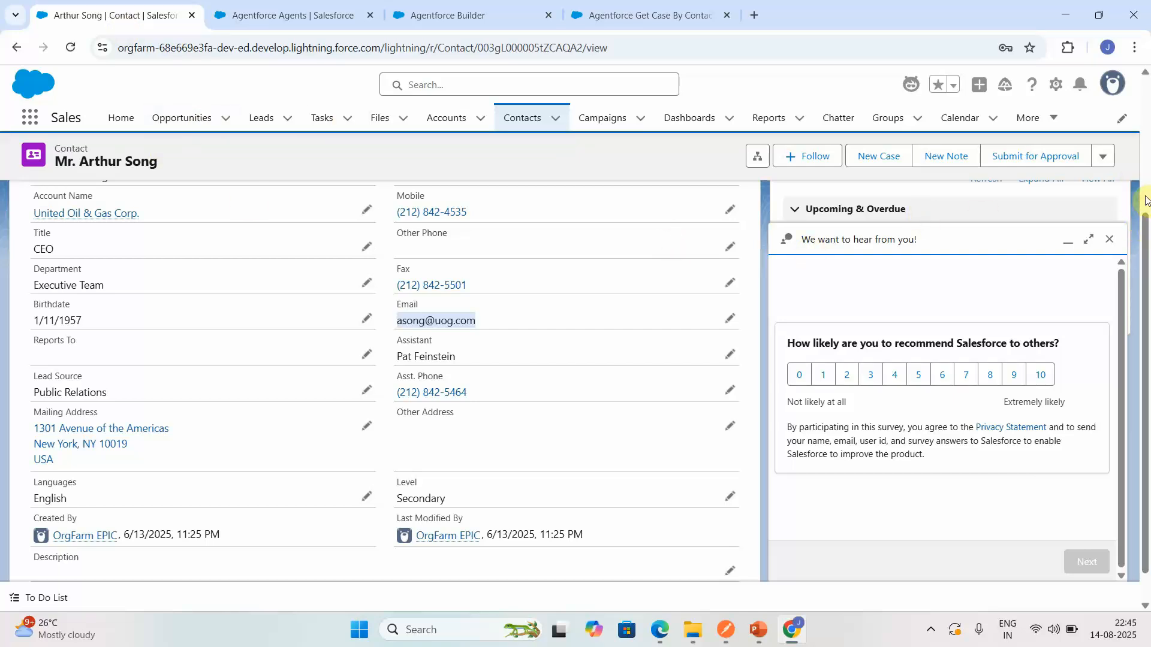
{"action": "scroll", "coordinate": [1145, 199], "scroll_direction": "up", "scroll_amount": 4}
{"action": "left_click", "coordinate": [55, 282]}
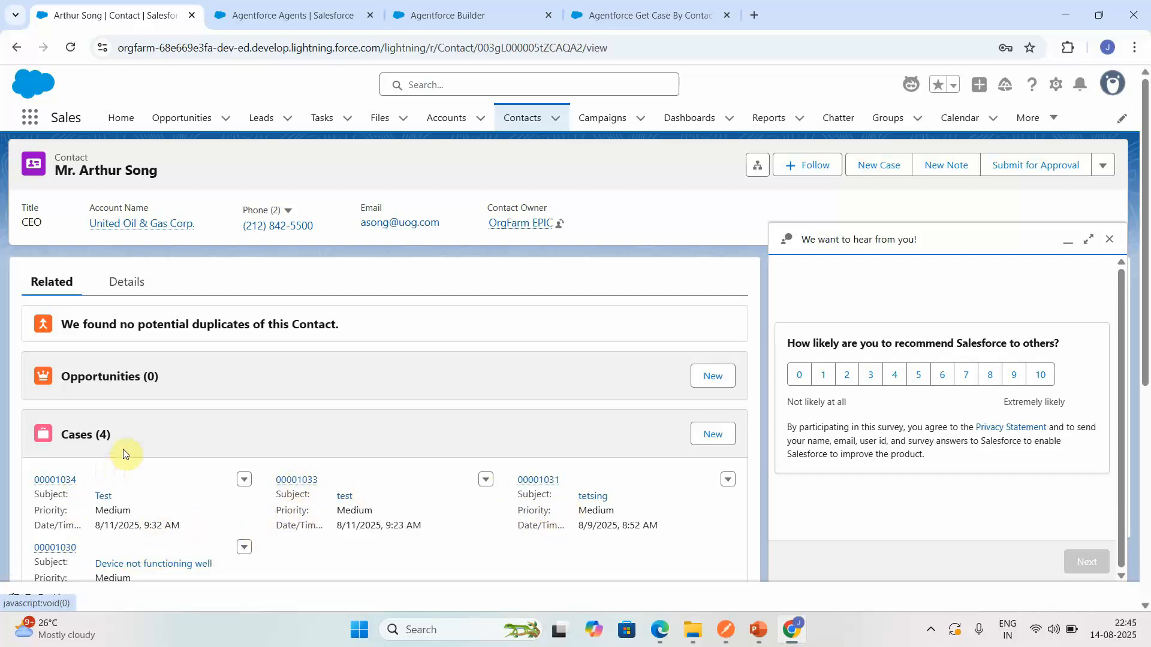
{"action": "left_click", "coordinate": [596, 27]}
{"action": "left_click", "coordinate": [449, 13]}
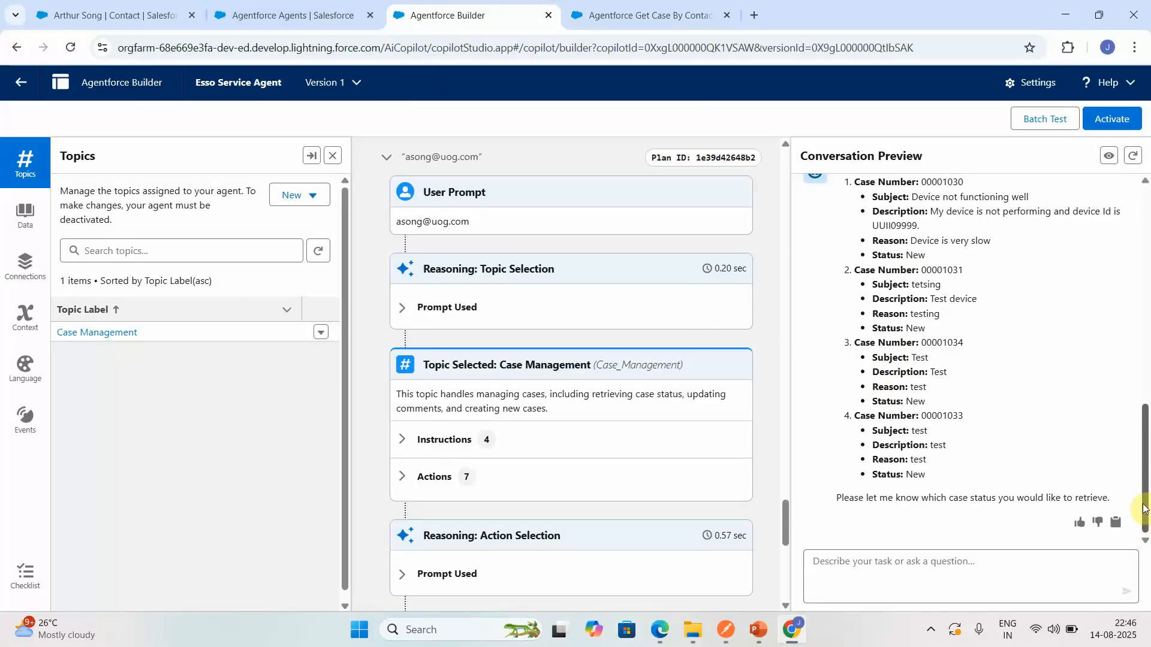
{"action": "left_click_drag", "start_coordinate": [1140, 504], "coordinate": [1139, 454]}
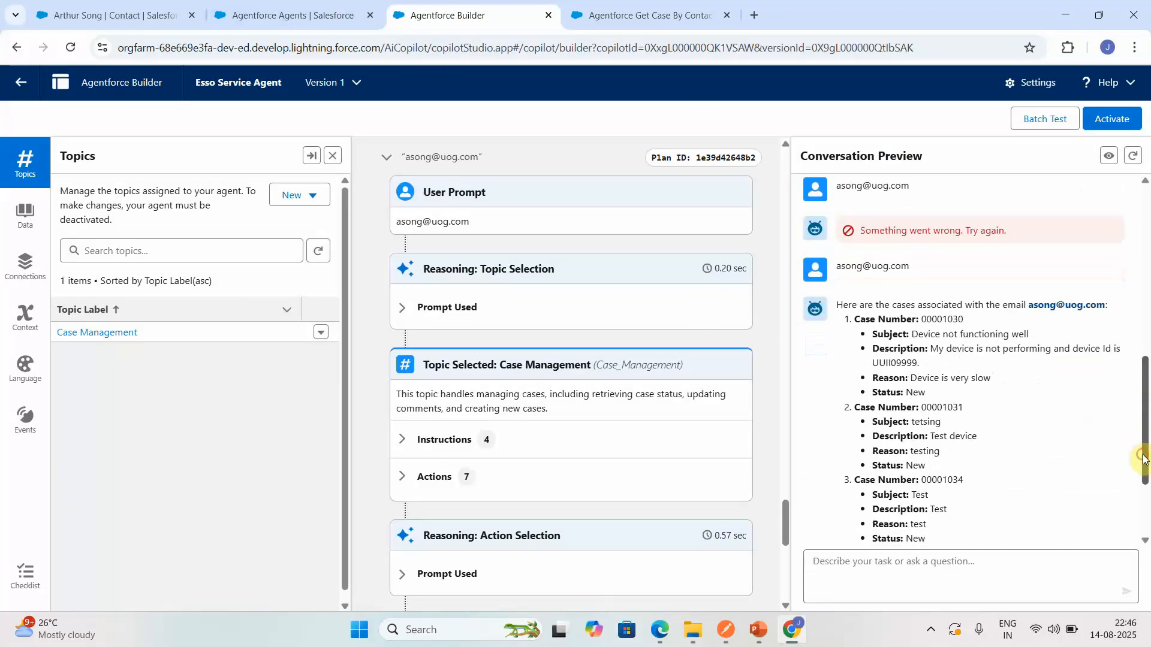
- Restart the conversation preview and send the message "Please retrieve the case status"
{"action": "left_click", "coordinate": [1132, 157]}
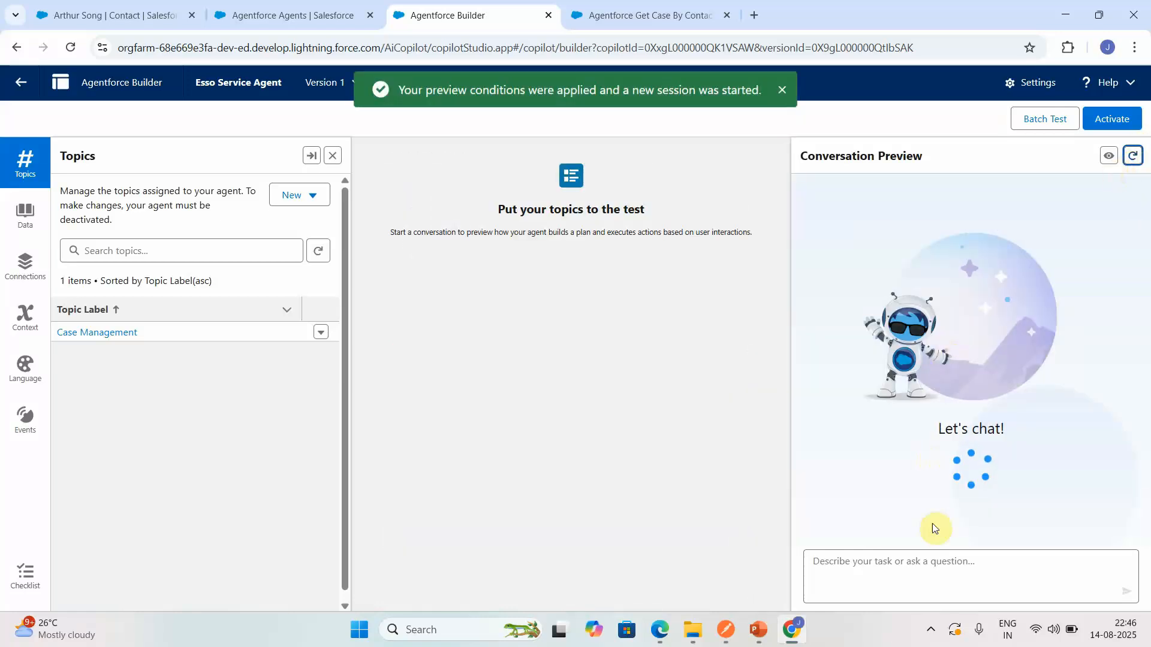
{"action": "type", "text": "Please"}
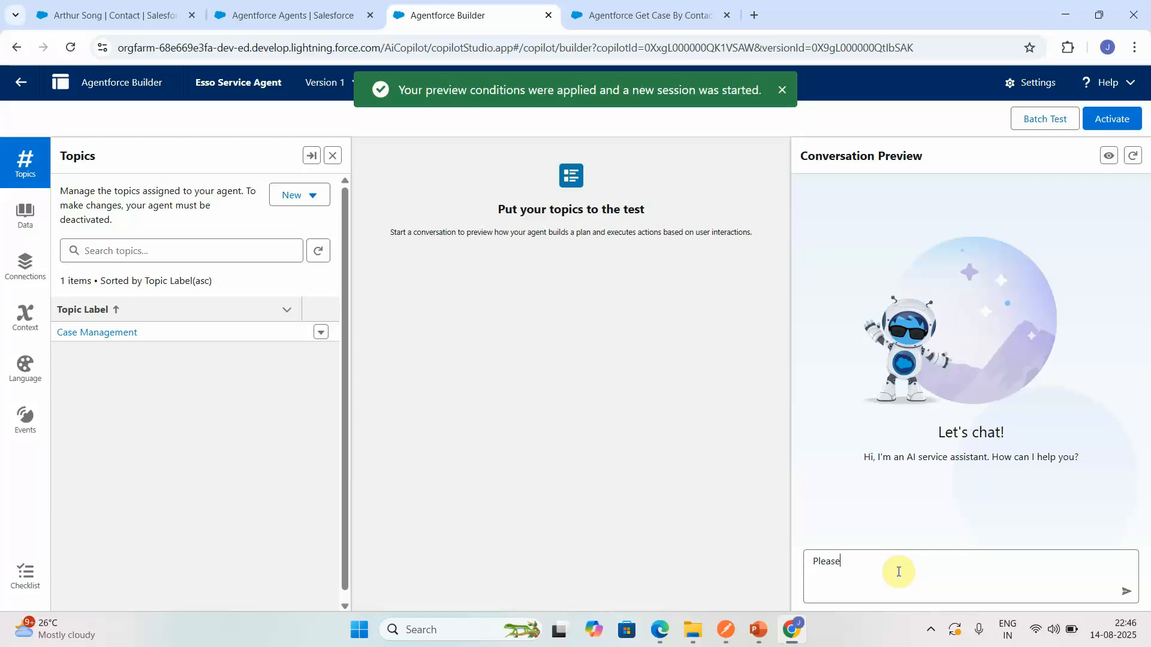
{"action": "type", "text": " retrieve the case status"}
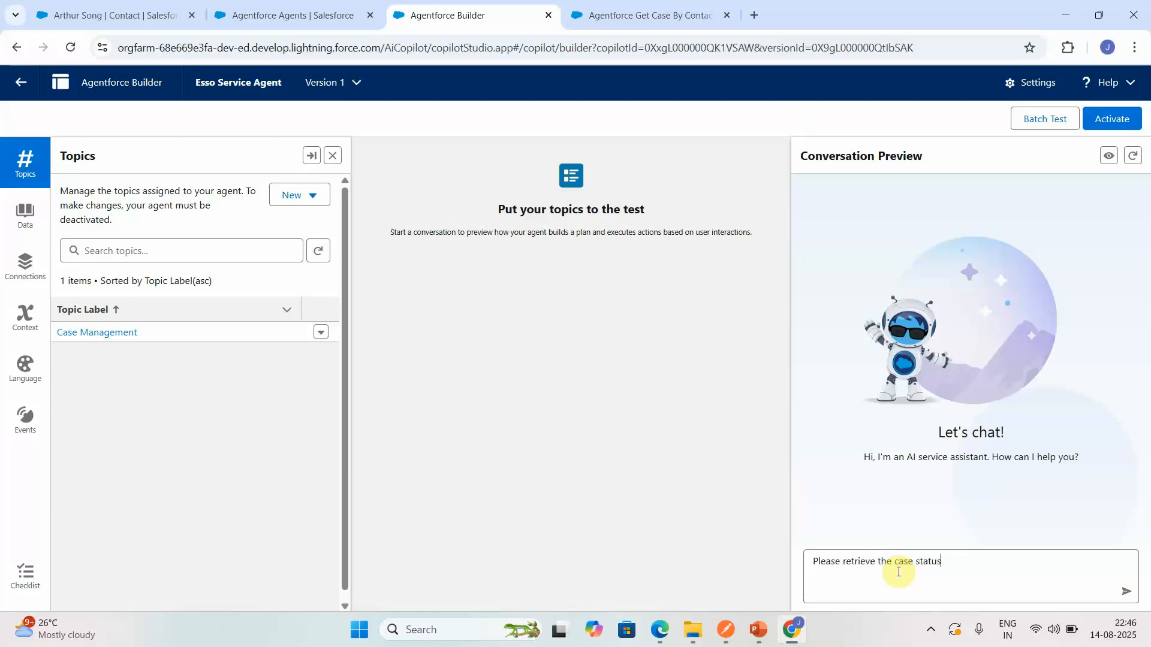
{"action": "key", "text": "Return"}
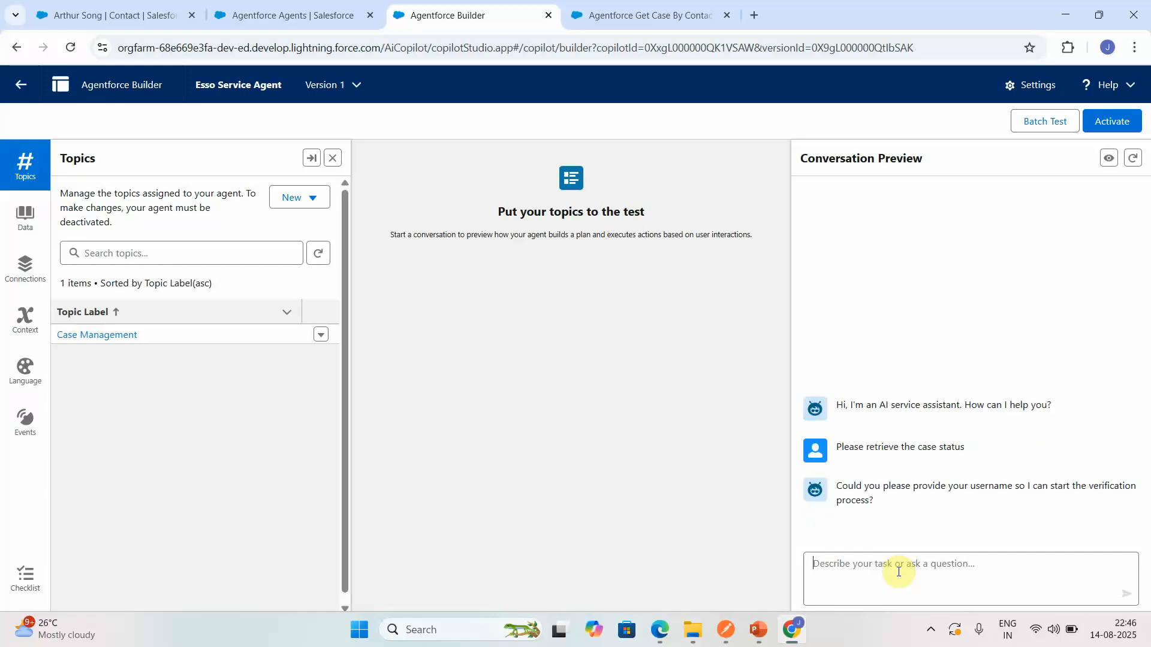
{"action": "key", "text": "ctrl+v"}
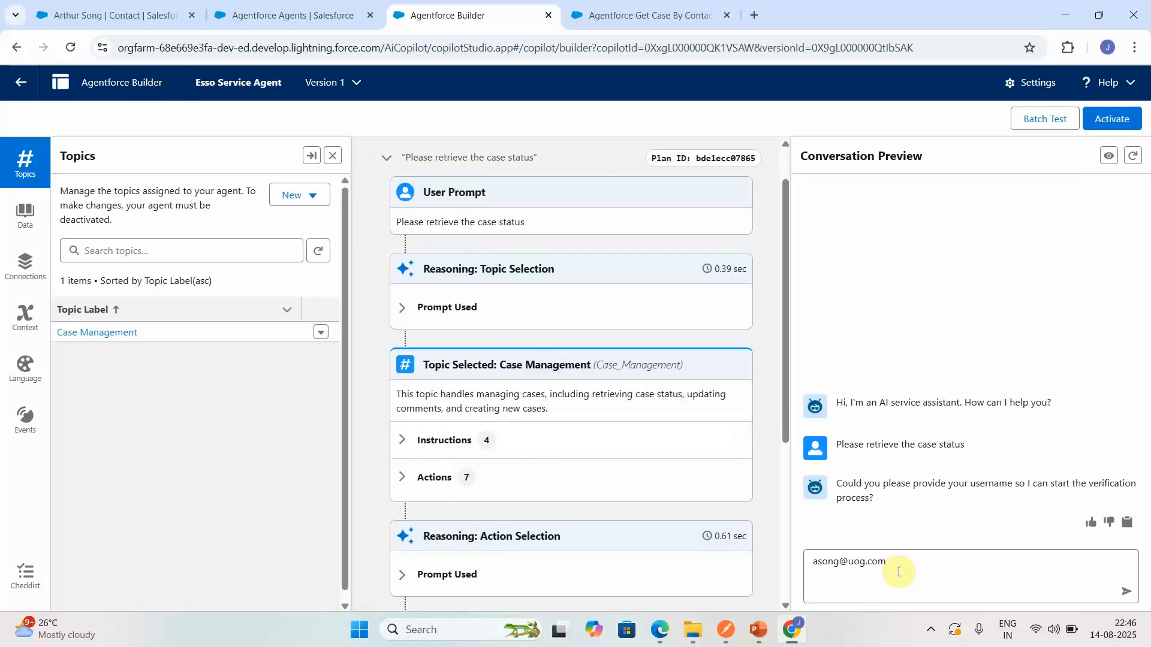
{"action": "key", "text": "ctrl+a"}
{"action": "key", "text": "BackSpace"}
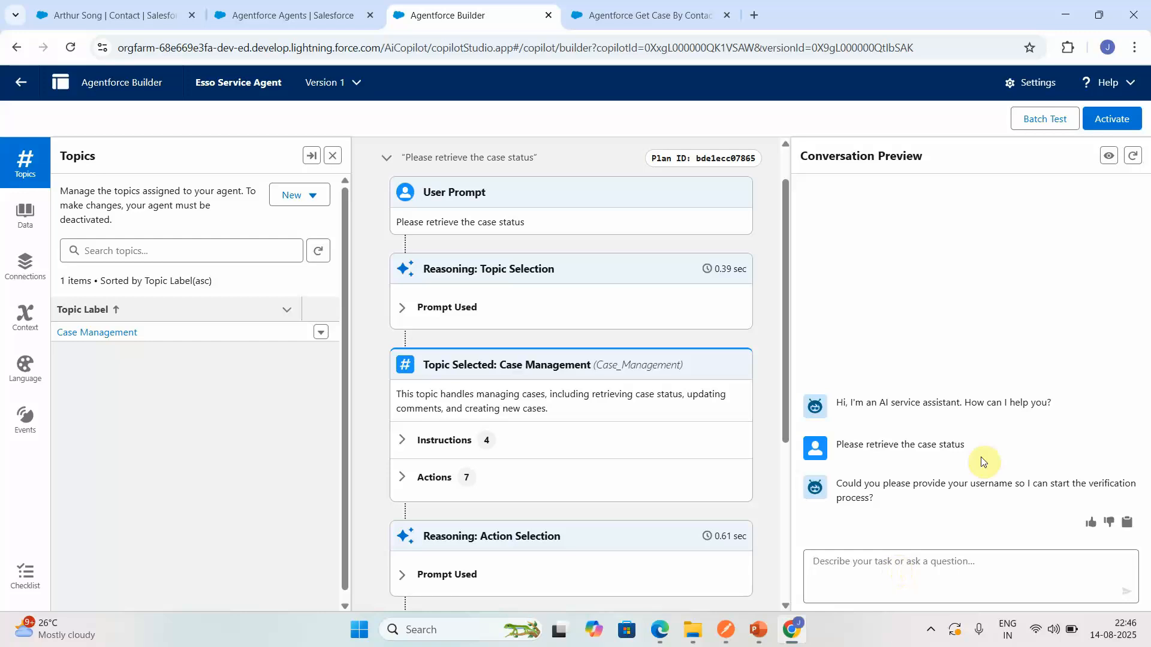
- Copy the agent user's username from the agent's settings without changing them and send it in the conversation preview
{"action": "left_click", "coordinate": [1020, 85]}
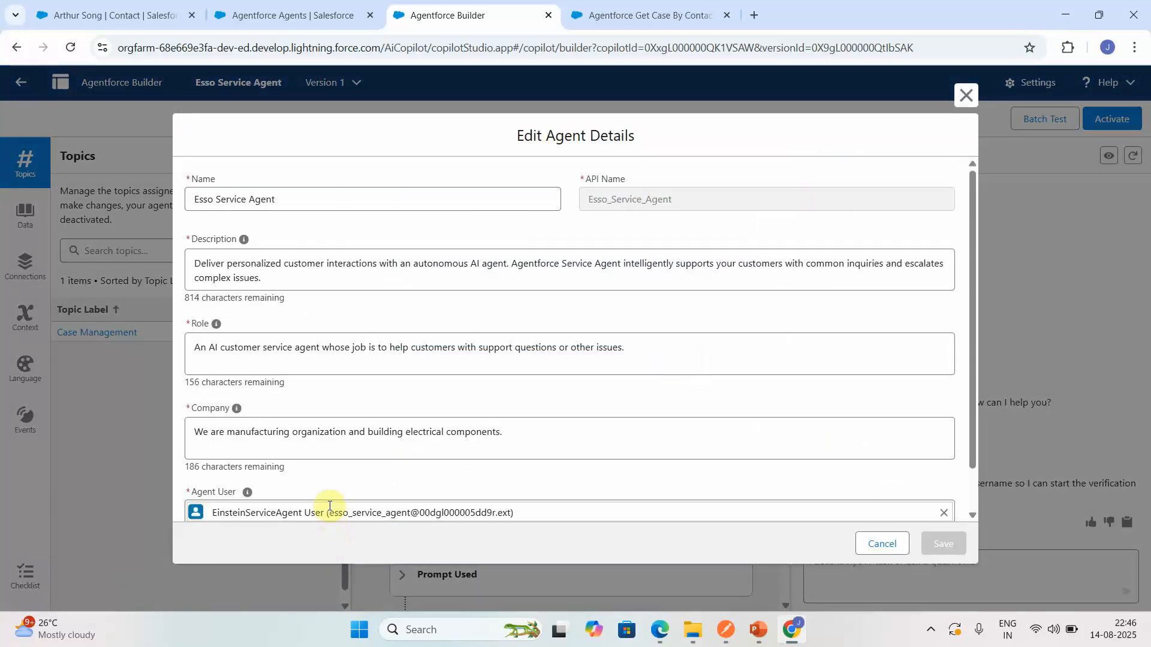
{"action": "left_click", "coordinate": [366, 511]}
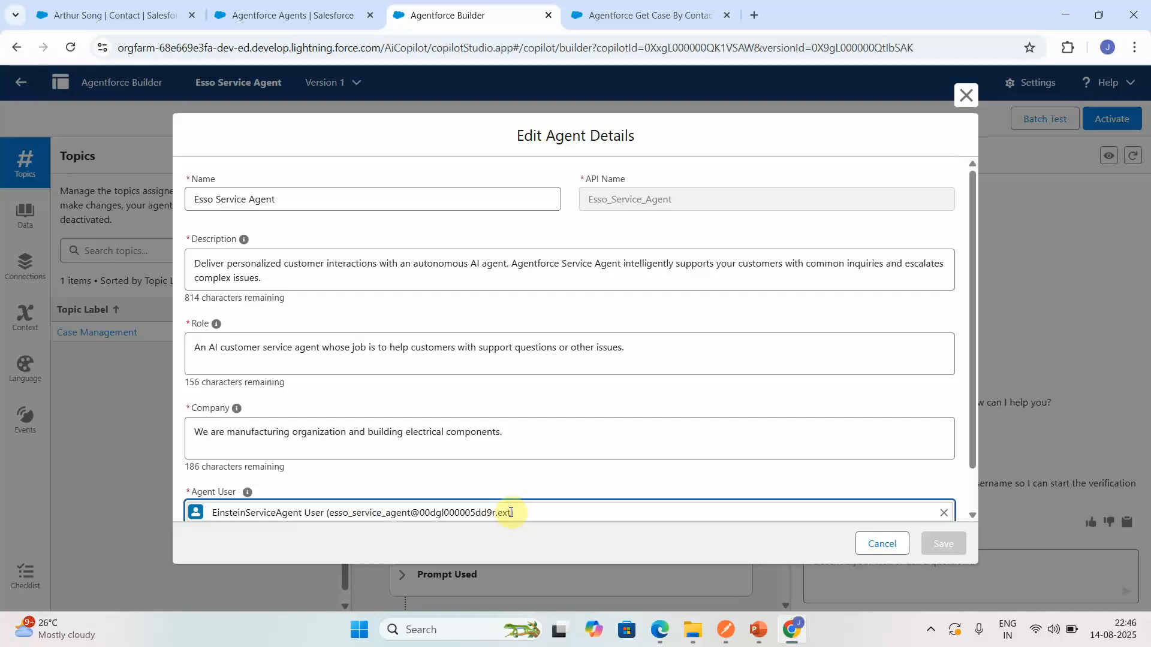
{"action": "left_click_drag", "start_coordinate": [510, 513], "coordinate": [332, 491]}
{"action": "key", "text": "ctrl+c"}
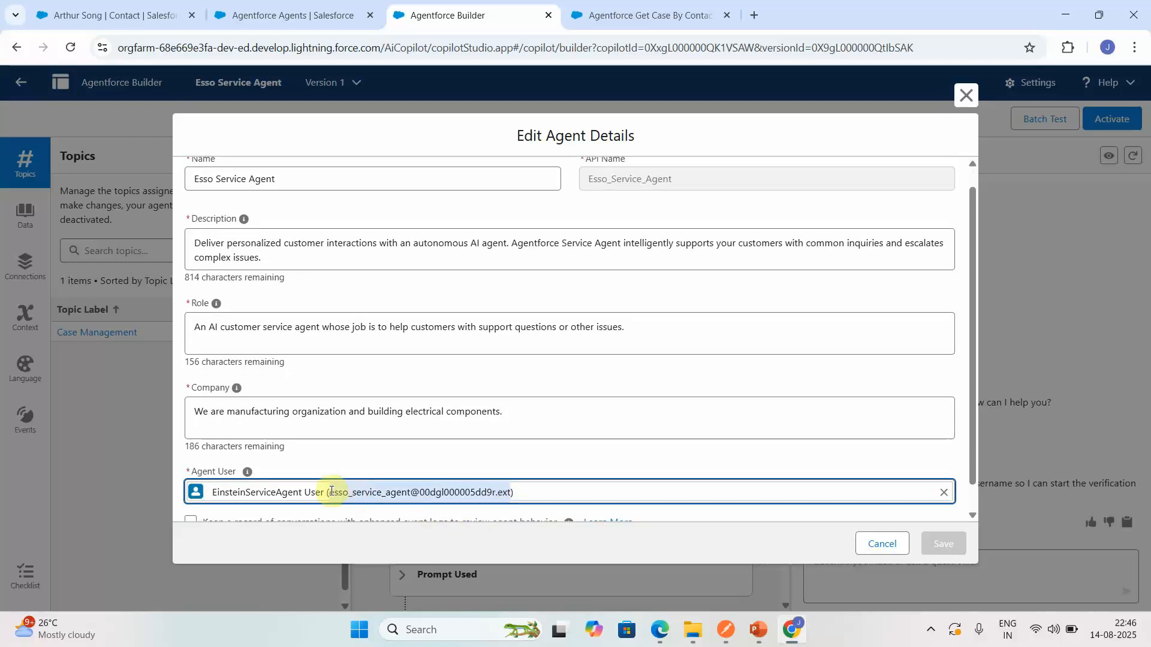
{"action": "left_click", "coordinate": [882, 544]}
{"action": "left_click", "coordinate": [865, 569]}
{"action": "key", "text": "ctrl+v"}
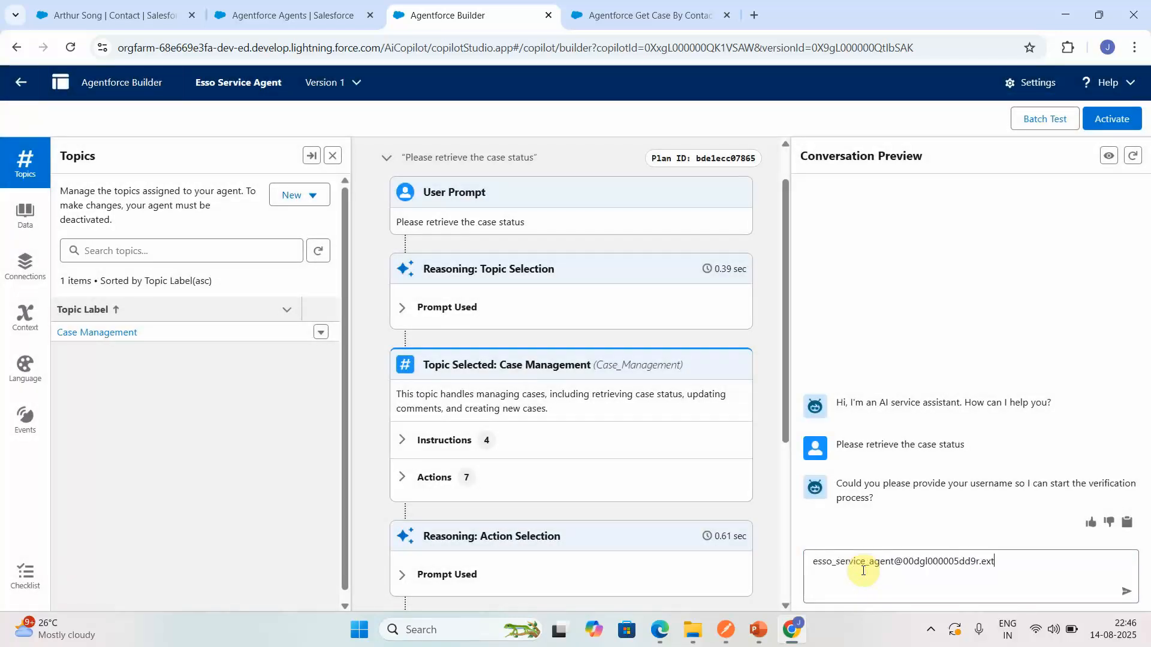
{"action": "key", "text": "Return"}
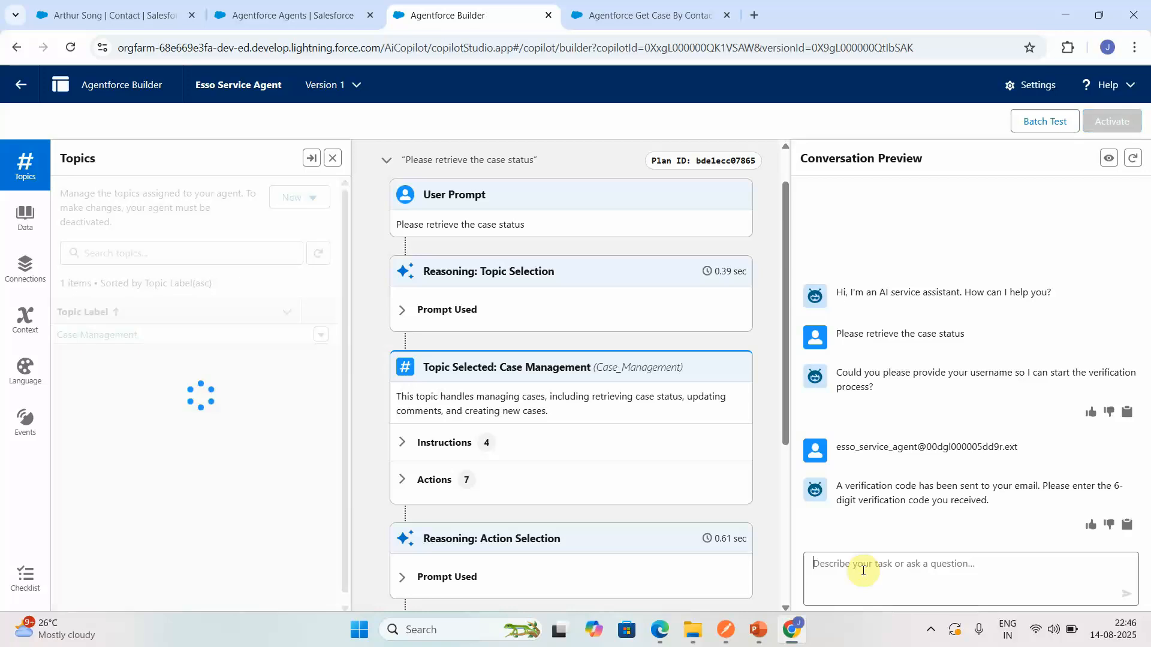
- Find the verification code in the output of the launched user verification action and send that code to the agent
{"action": "scroll", "coordinate": [779, 525], "scroll_direction": "down", "scroll_amount": 5}
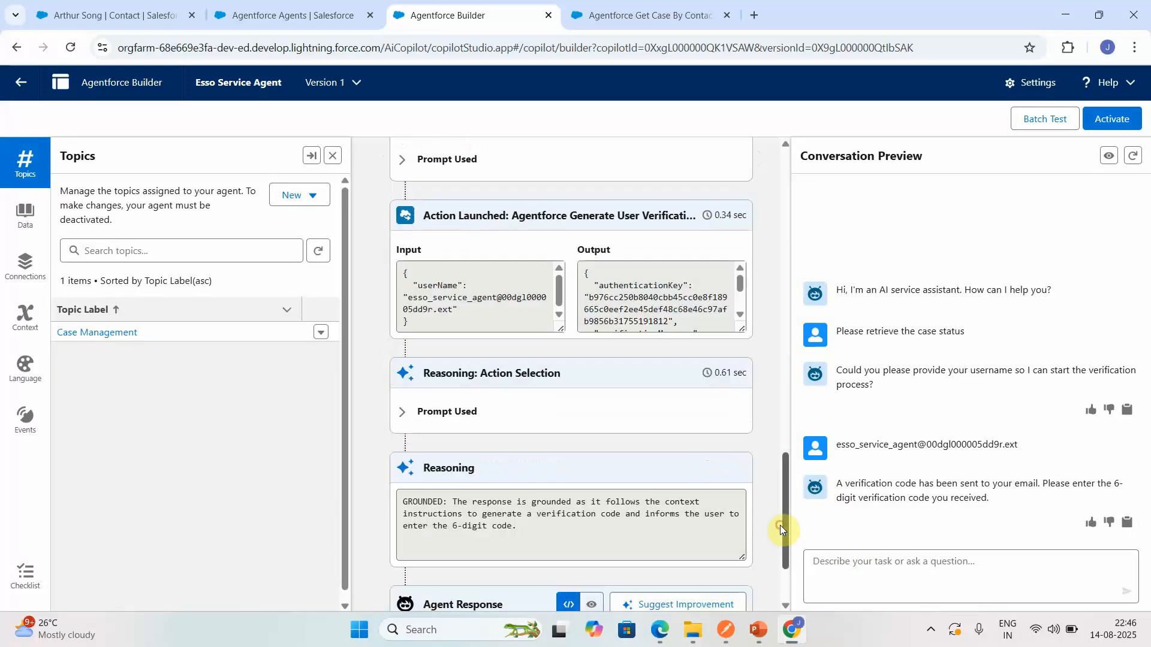
{"action": "left_click", "coordinate": [739, 315]}
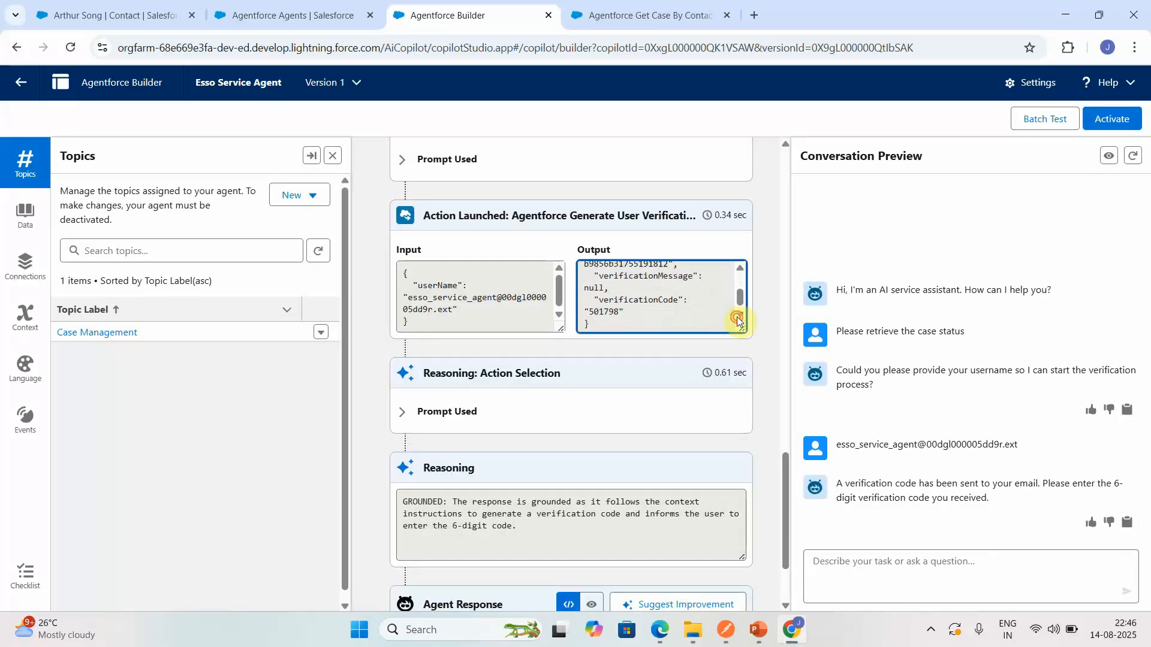
{"action": "left_click", "coordinate": [860, 573]}
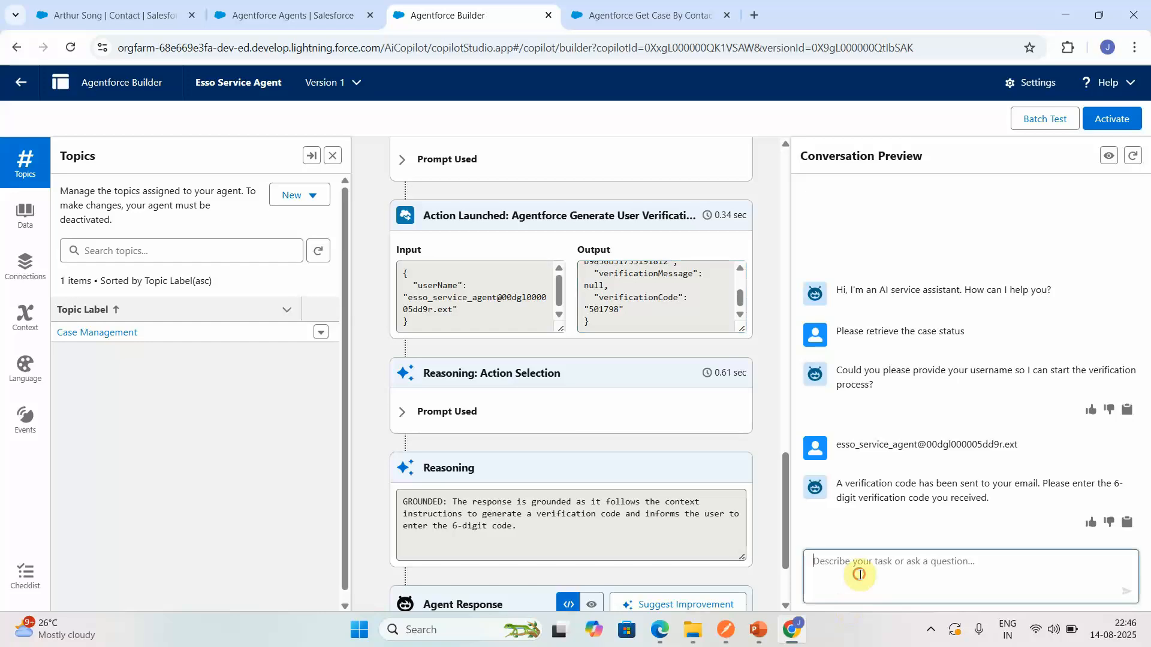
{"action": "type", "text": "5017"}
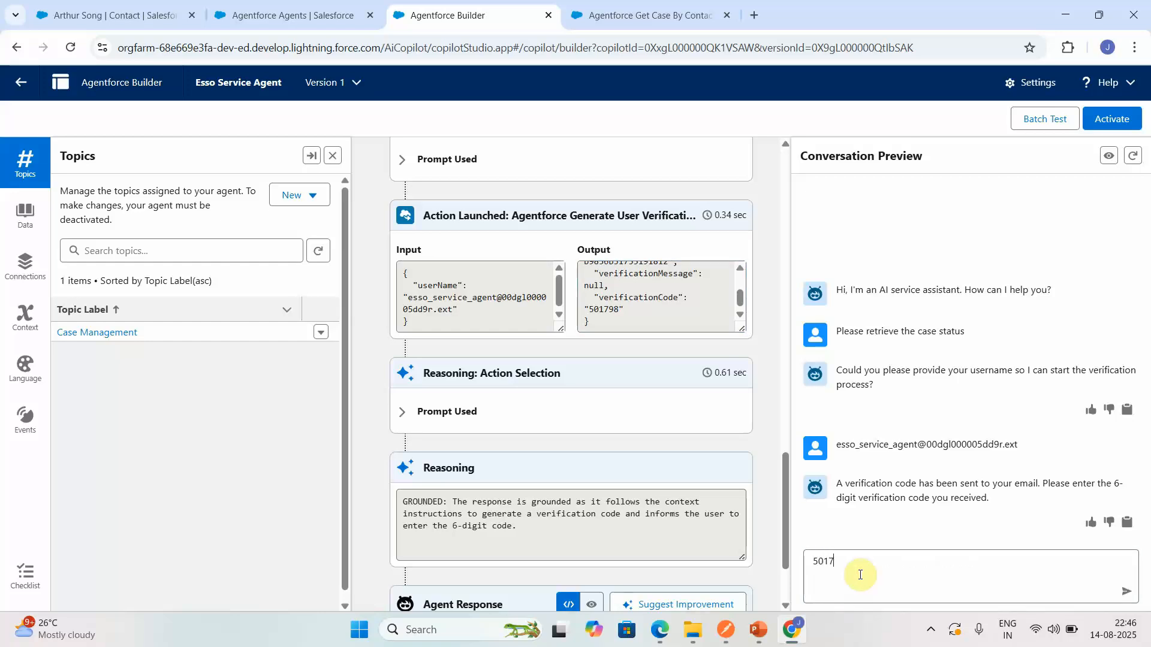
{"action": "type", "text": "98"}
{"action": "key", "text": "Return"}
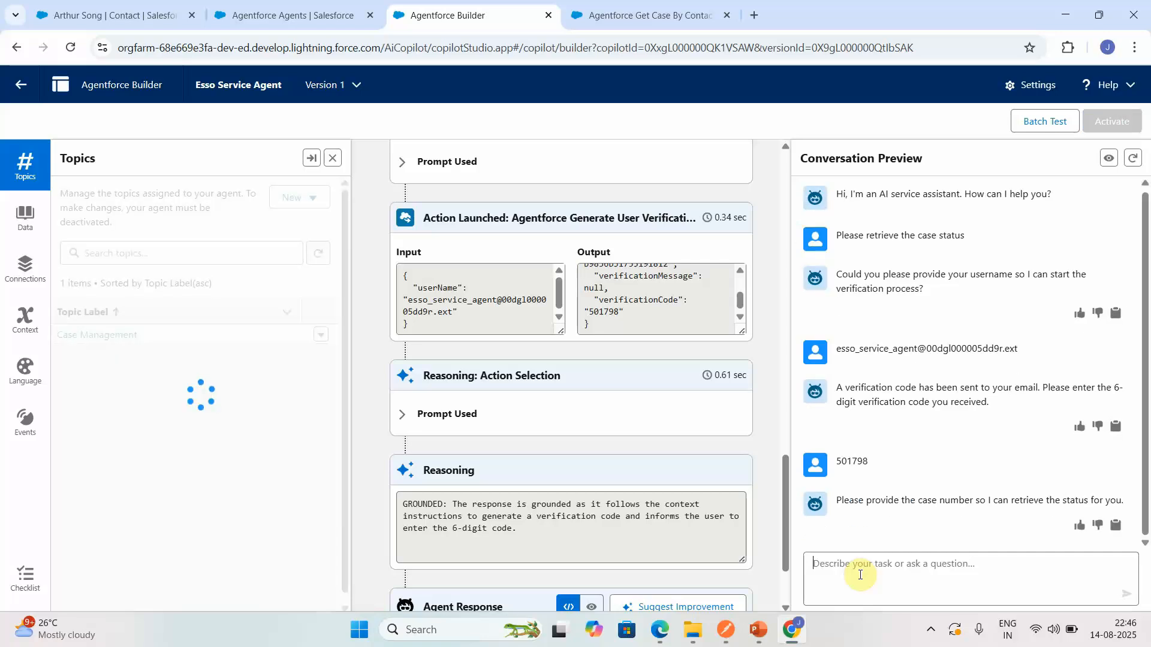
- Send the case number 00001019 to the agent, followed by the message "I want to retrieve all the cases"
{"action": "type", "text": "000"}
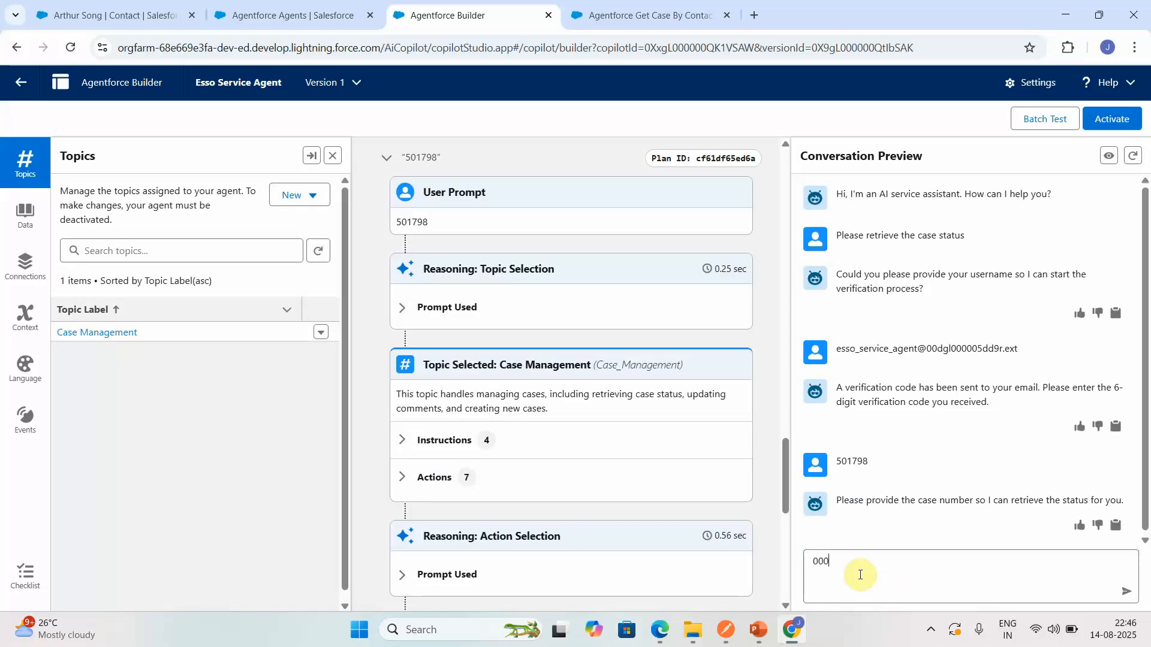
{"action": "type", "text": "01019"}
{"action": "key", "text": "Return"}
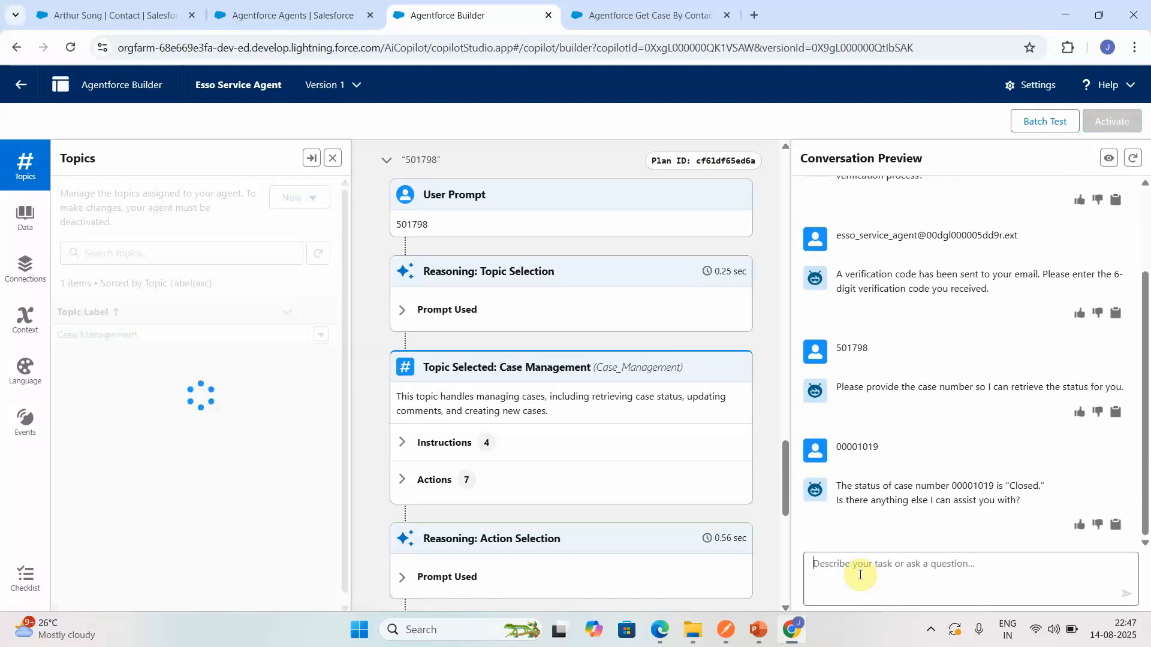
{"action": "type", "text": "I want to retrieve all the cases"}
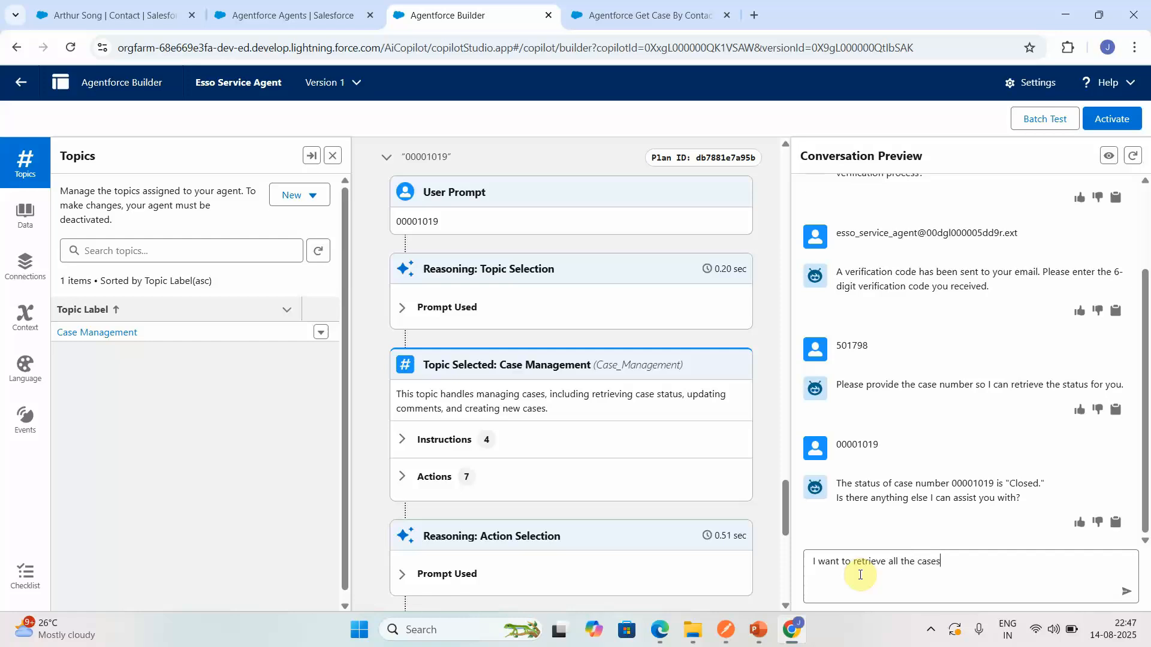
{"action": "key", "text": "Return"}
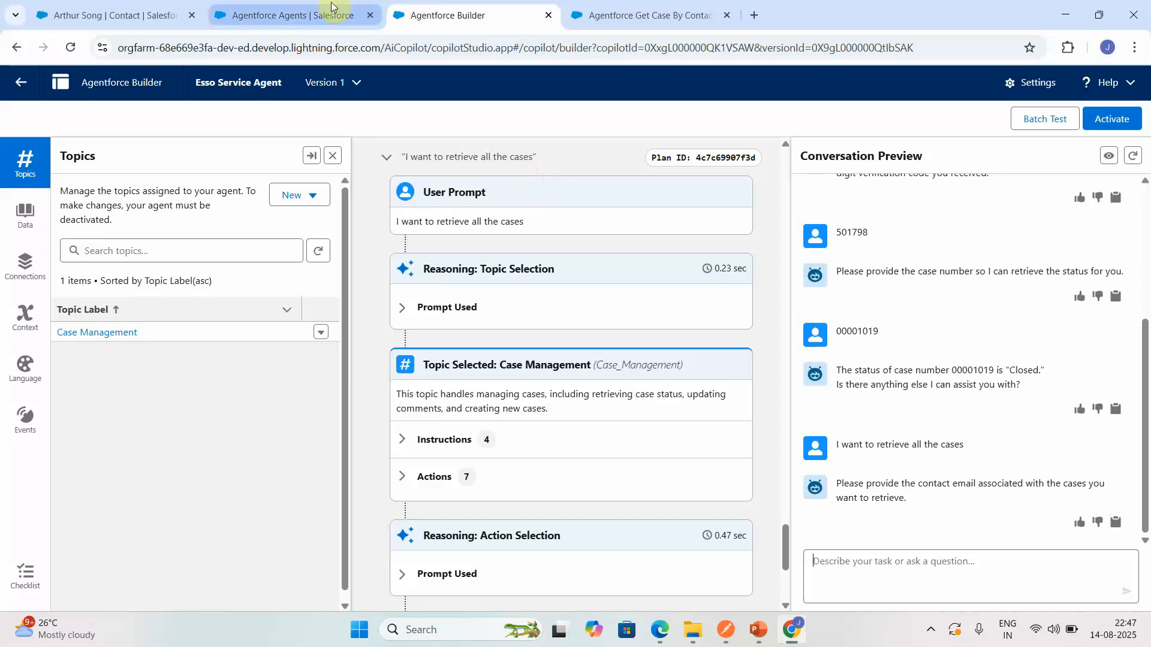
- Copy the email from the Burlington Textiles Corp of America contact's record in Salesforce and send it to the agent in the conversation preview
{"action": "left_click", "coordinate": [160, 13]}
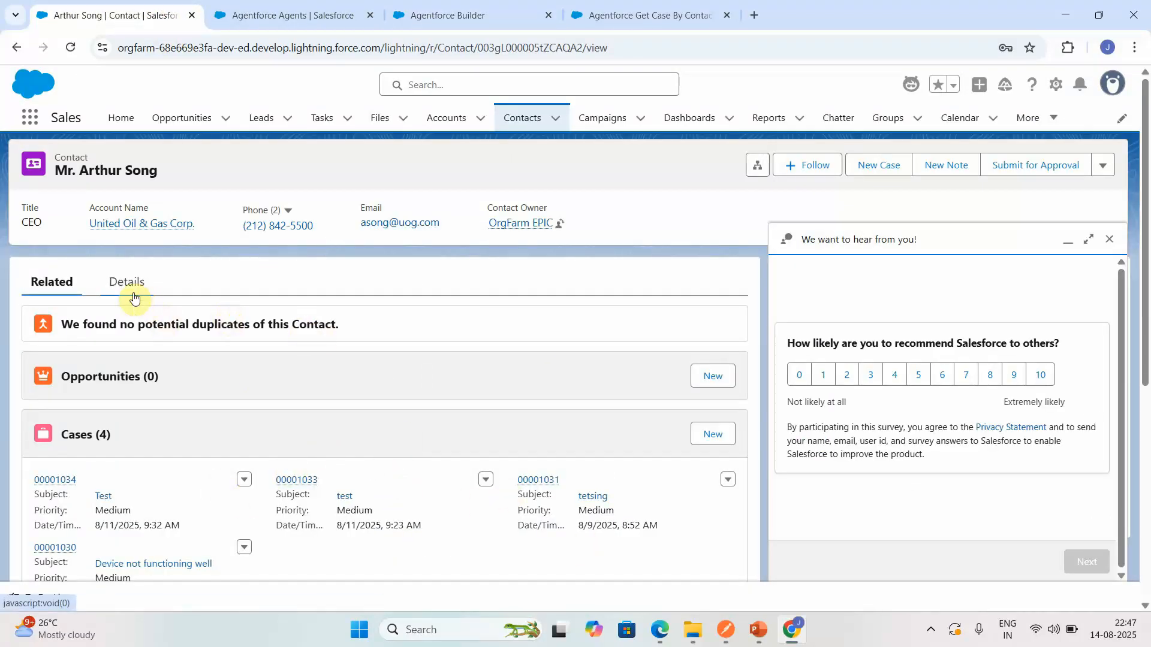
{"action": "left_click", "coordinate": [521, 118]}
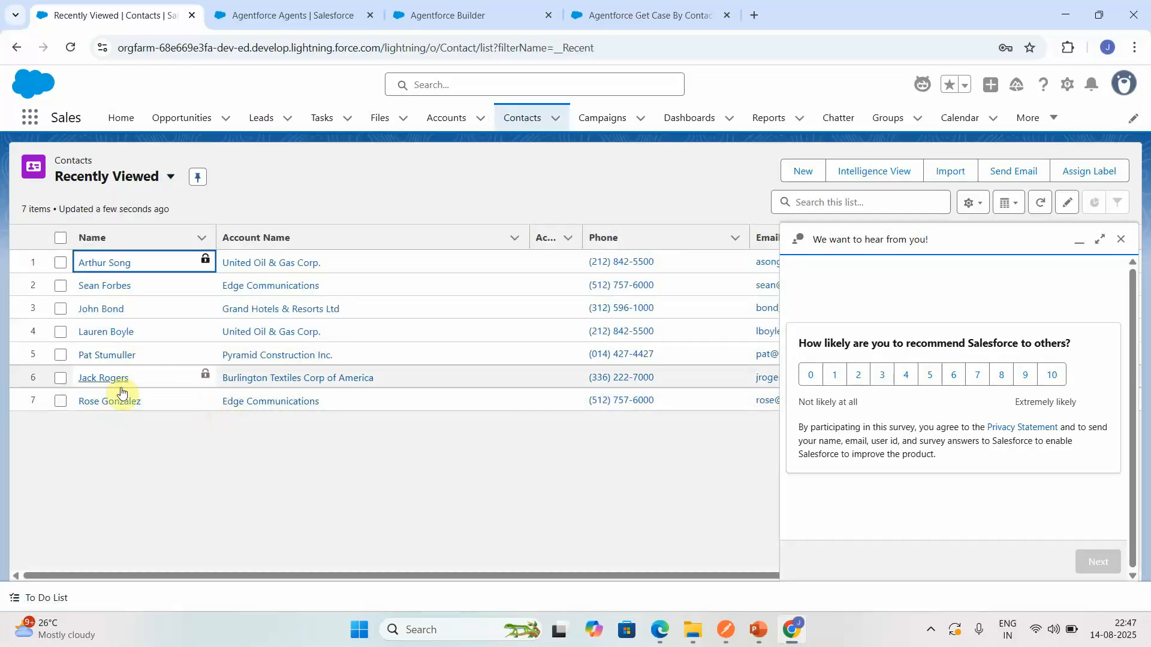
{"action": "left_click", "coordinate": [97, 382]}
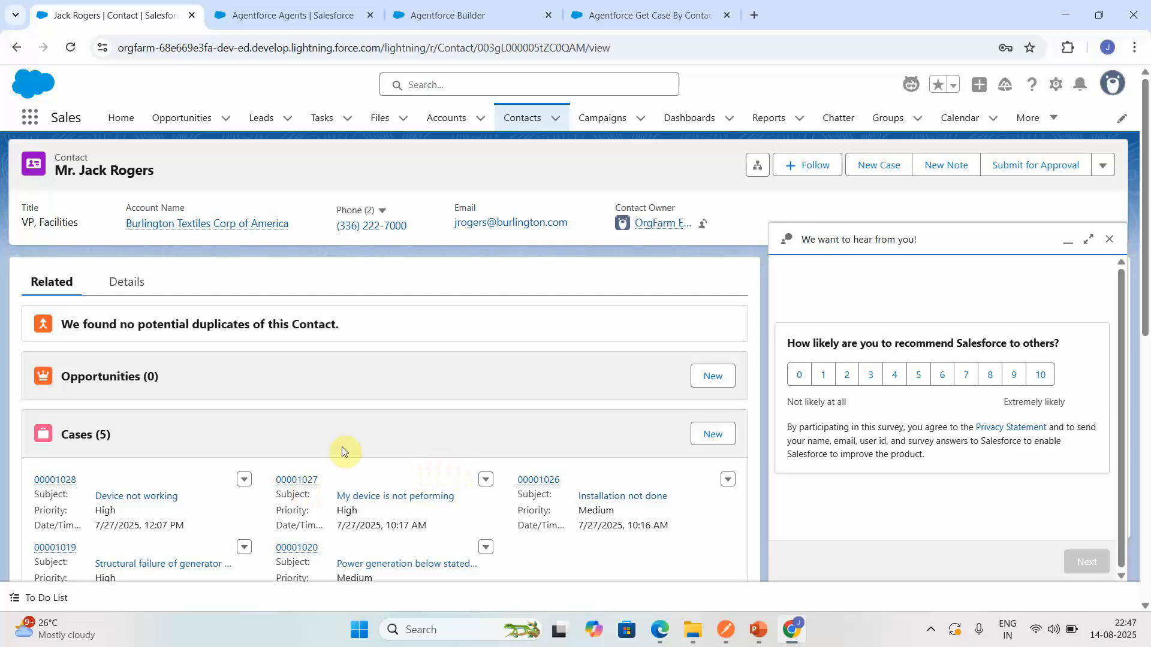
{"action": "left_click", "coordinate": [128, 284]}
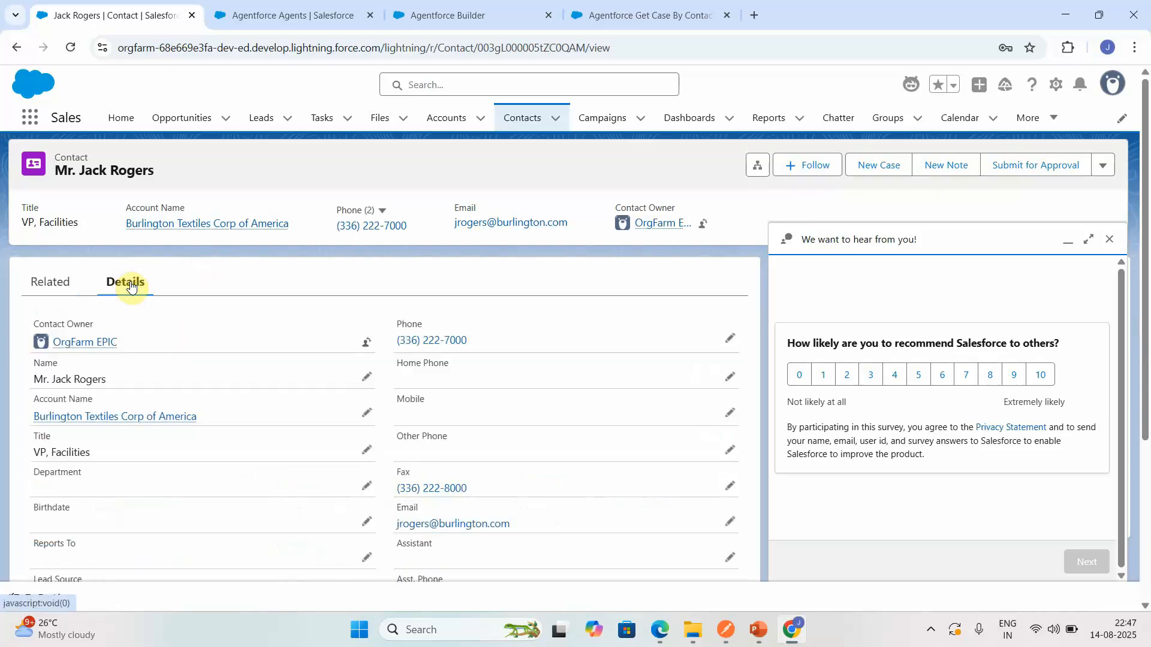
{"action": "left_click_drag", "start_coordinate": [528, 523], "coordinate": [394, 526]}
{"action": "key", "text": "ctrl+c"}
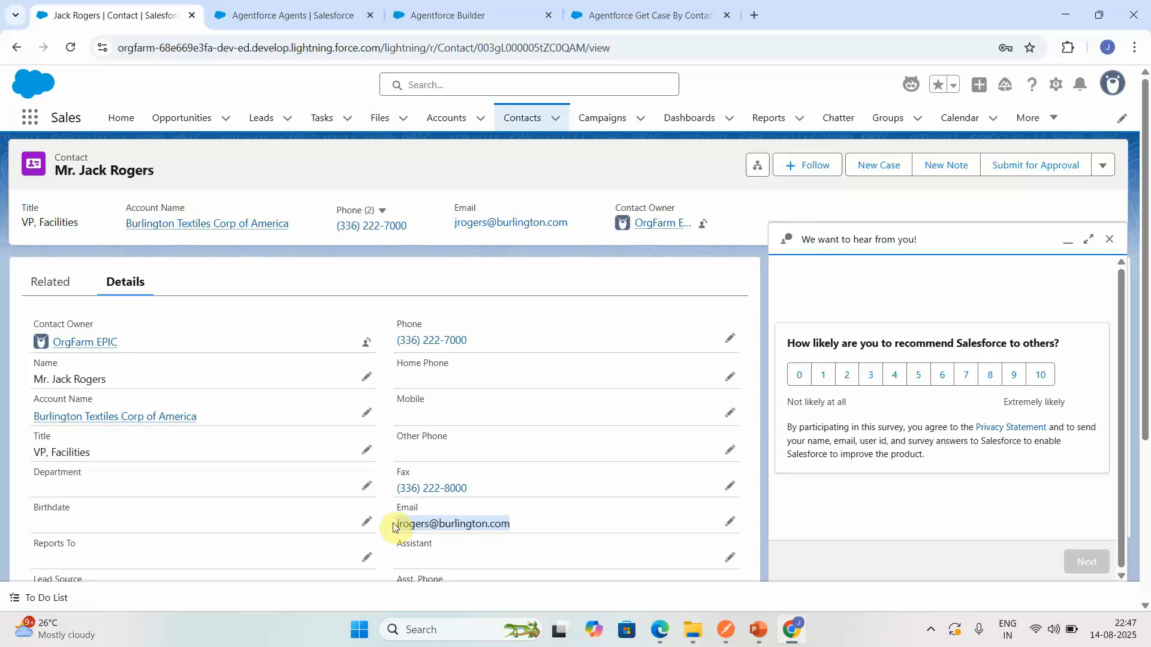
{"action": "left_click", "coordinate": [684, 15]}
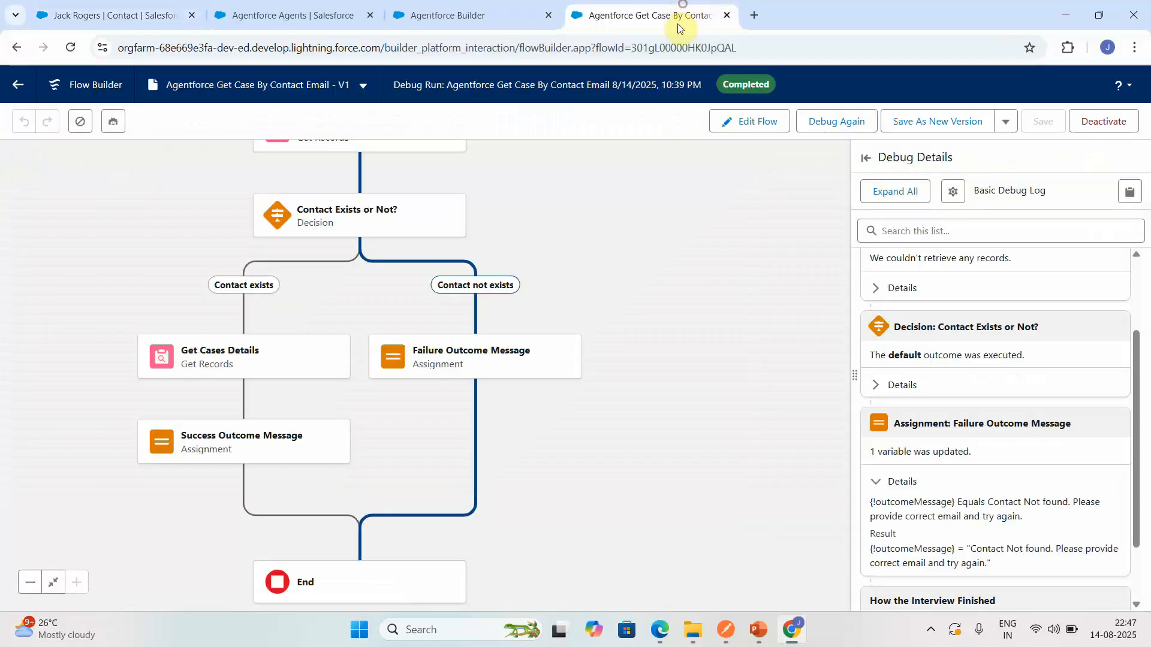
{"action": "left_click", "coordinate": [474, 15]}
{"action": "left_click", "coordinate": [813, 564]}
{"action": "key", "text": "ctrl+v"}
{"action": "key", "text": "Return"}
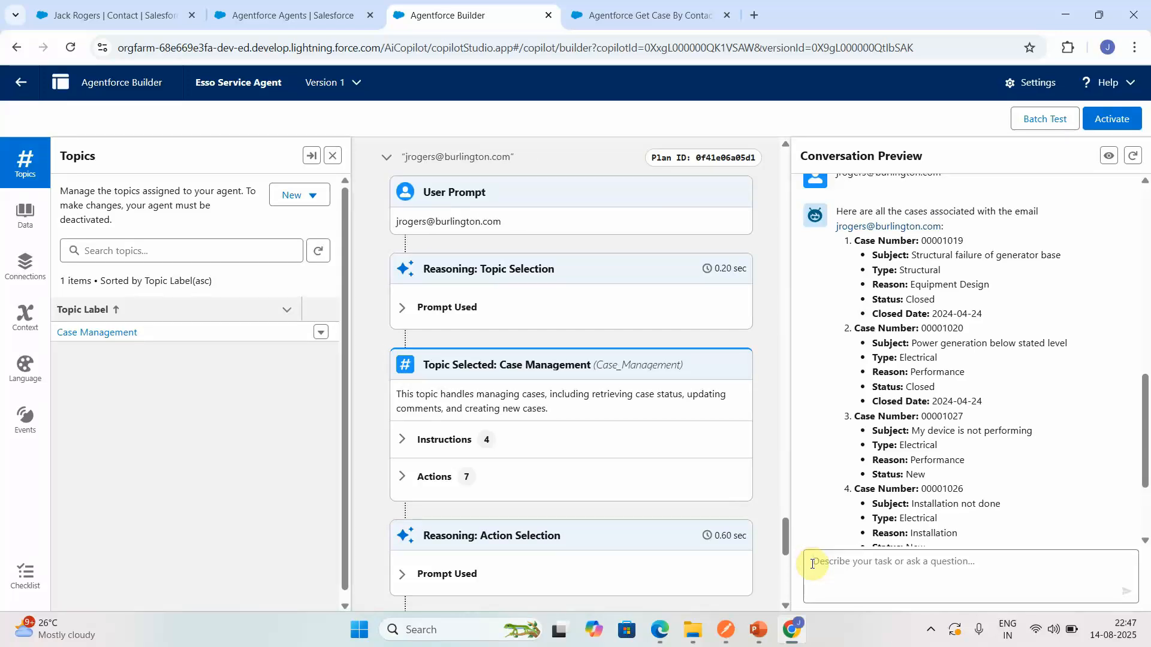
- Begin a message with "Can you please" and examine the output of the launched Agentforce Get Case By Contact Email action
{"action": "left_click", "coordinate": [813, 563]}
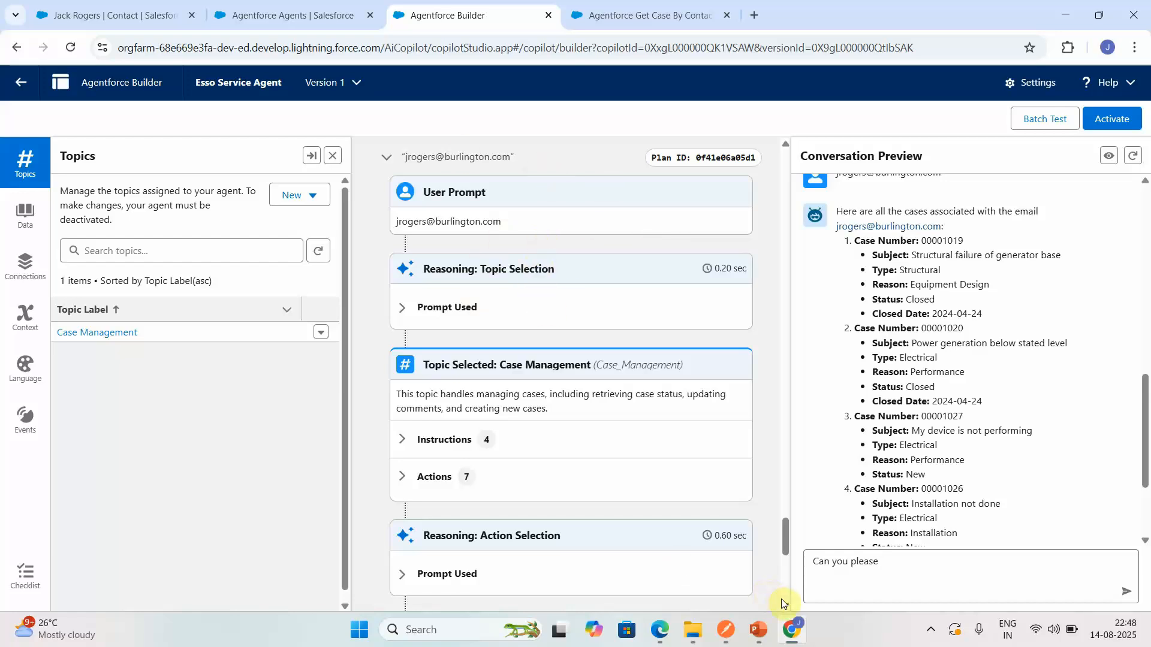
{"action": "scroll", "coordinate": [786, 607], "scroll_direction": "down", "scroll_amount": 1}
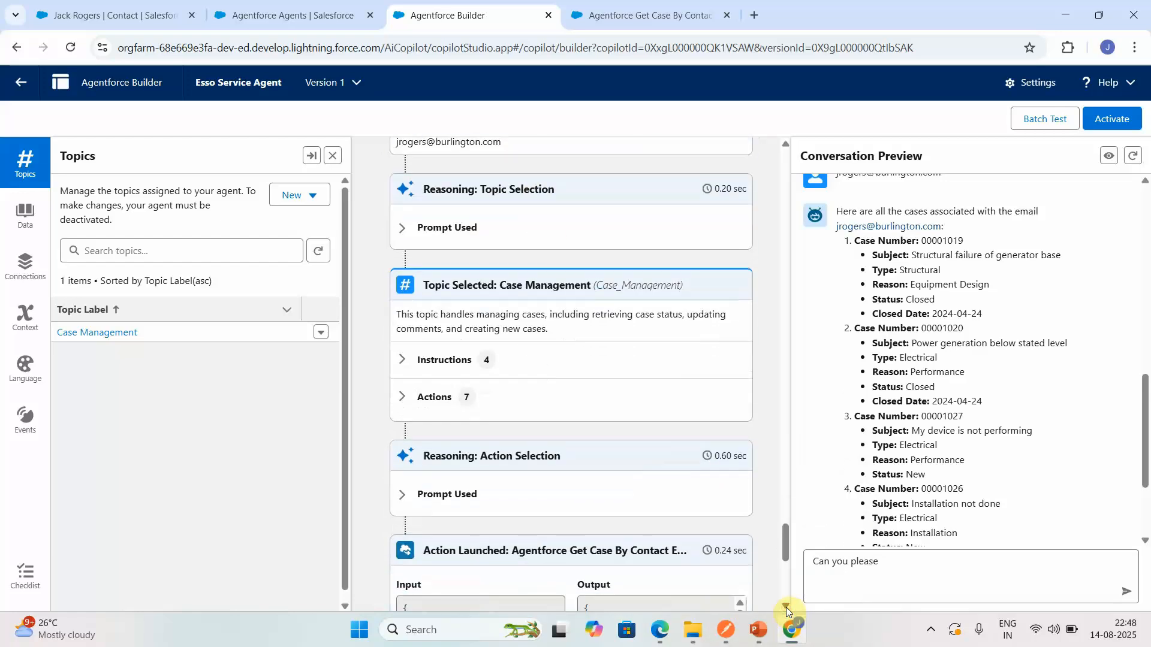
{"action": "left_click", "coordinate": [786, 607]}
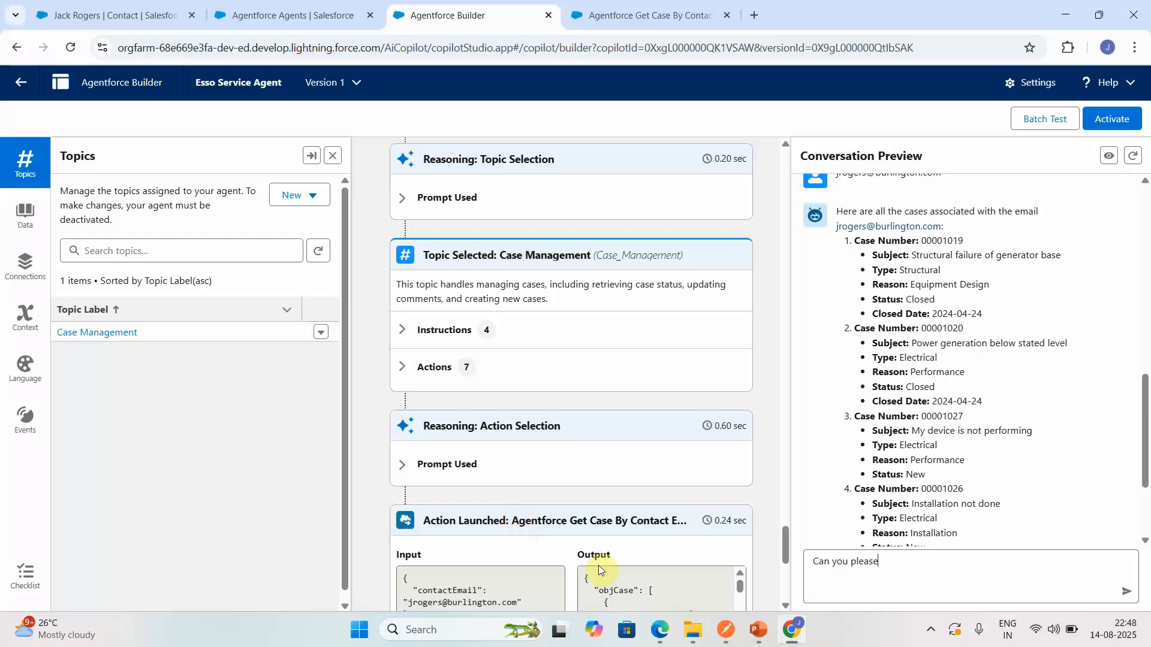
{"action": "left_click", "coordinate": [782, 603]}
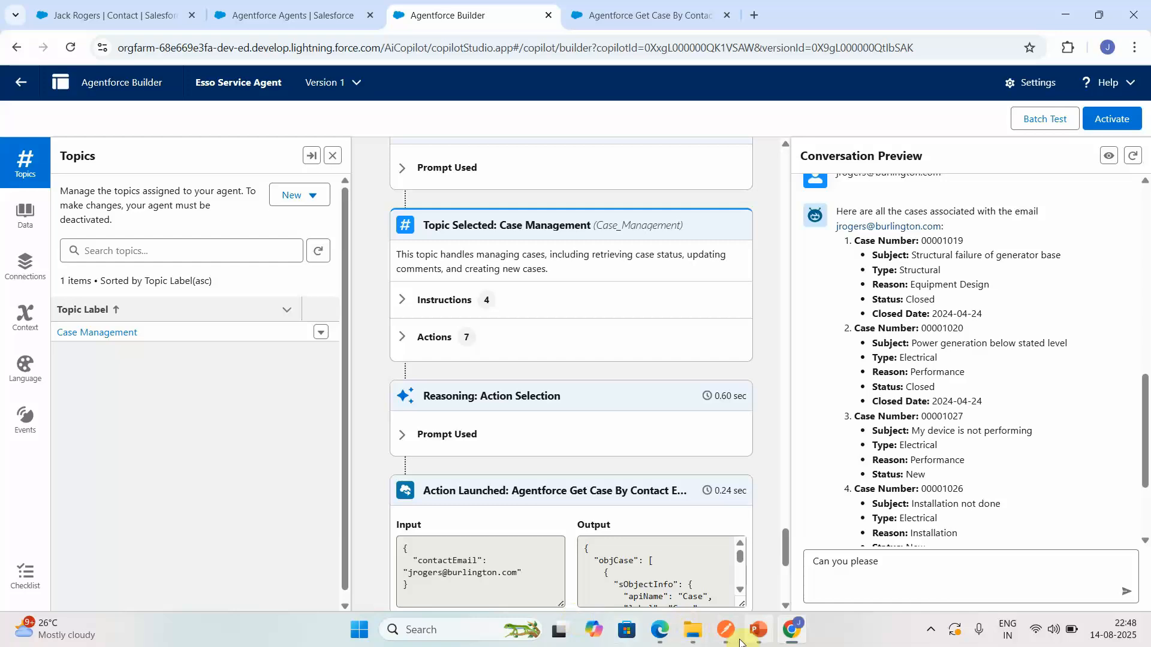
{"action": "left_click", "coordinate": [742, 592]}
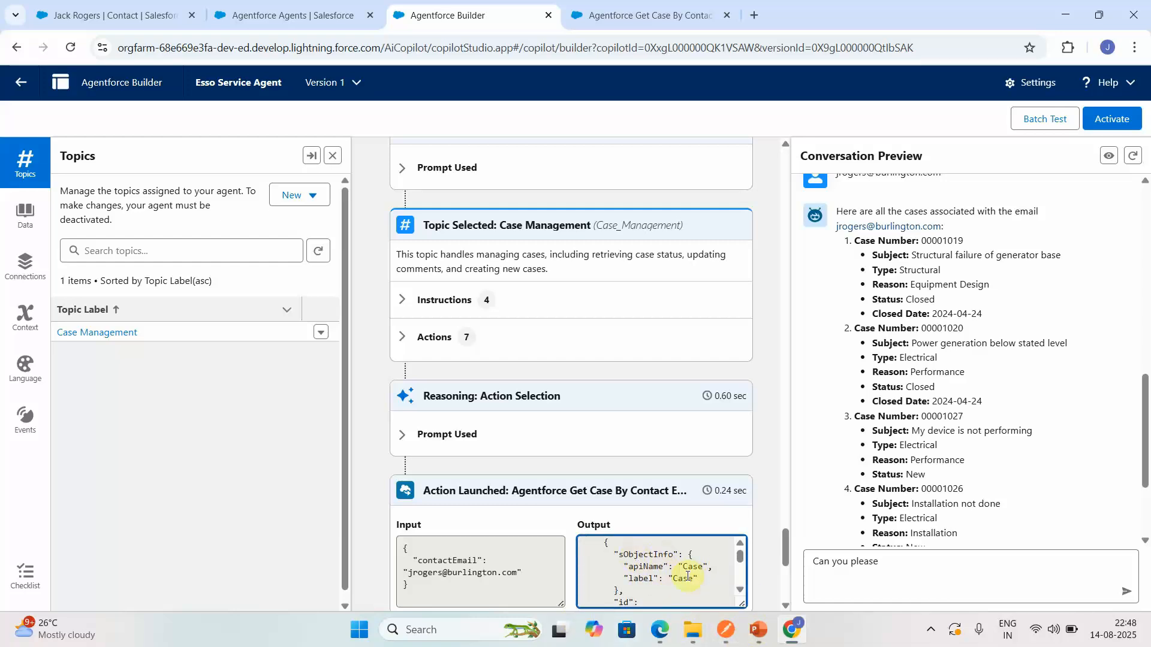
{"action": "left_click", "coordinate": [739, 592]}
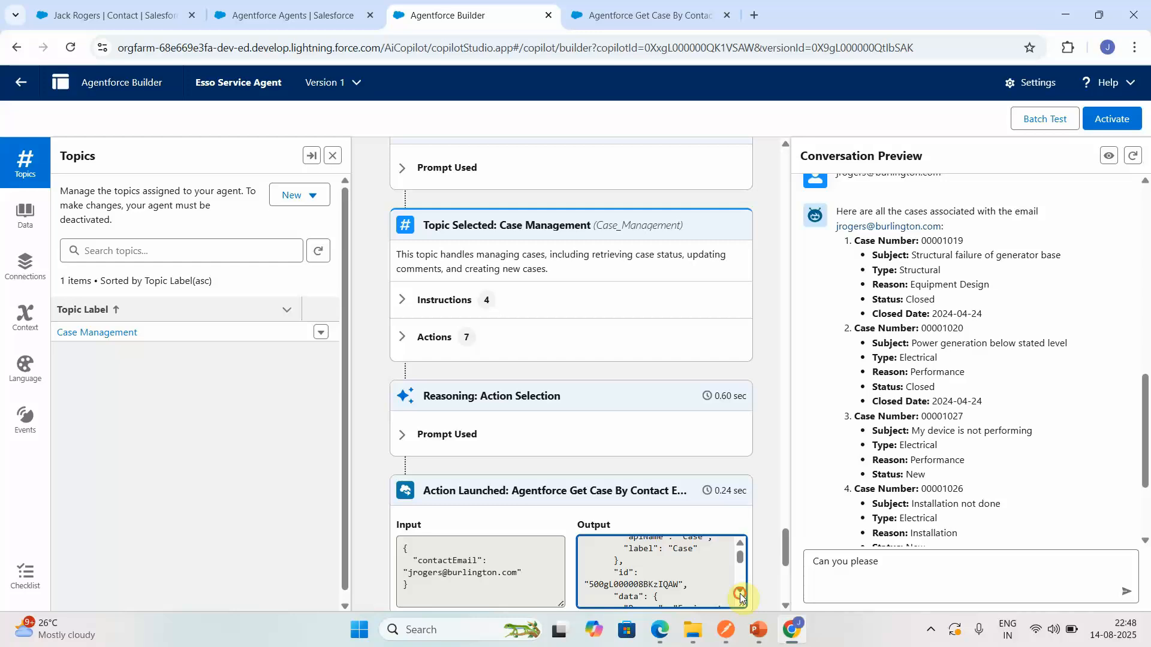
{"action": "left_click", "coordinate": [740, 592]}
{"action": "left_click", "coordinate": [740, 592]}
{"action": "left_click", "coordinate": [740, 592]}
{"action": "left_click", "coordinate": [740, 593]}
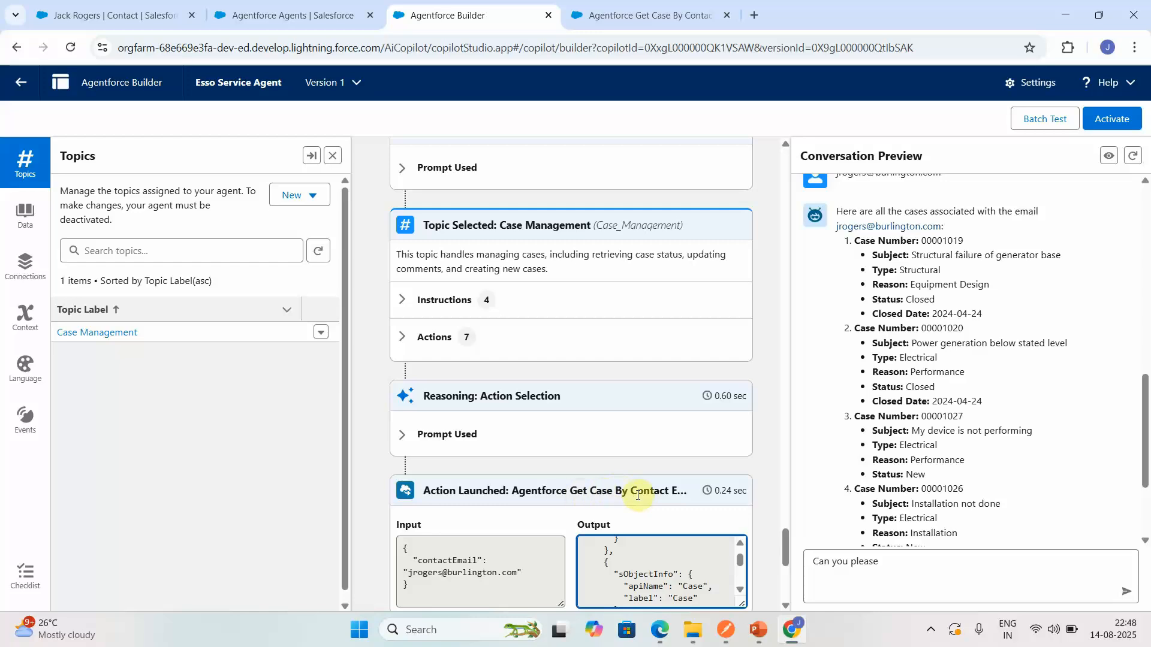
- Complete and send the message "Can you please add more details to cases", and answer the agent with case number 00001019
{"action": "left_click", "coordinate": [927, 568]}
{"action": "type", "text": "add more details to cases"}
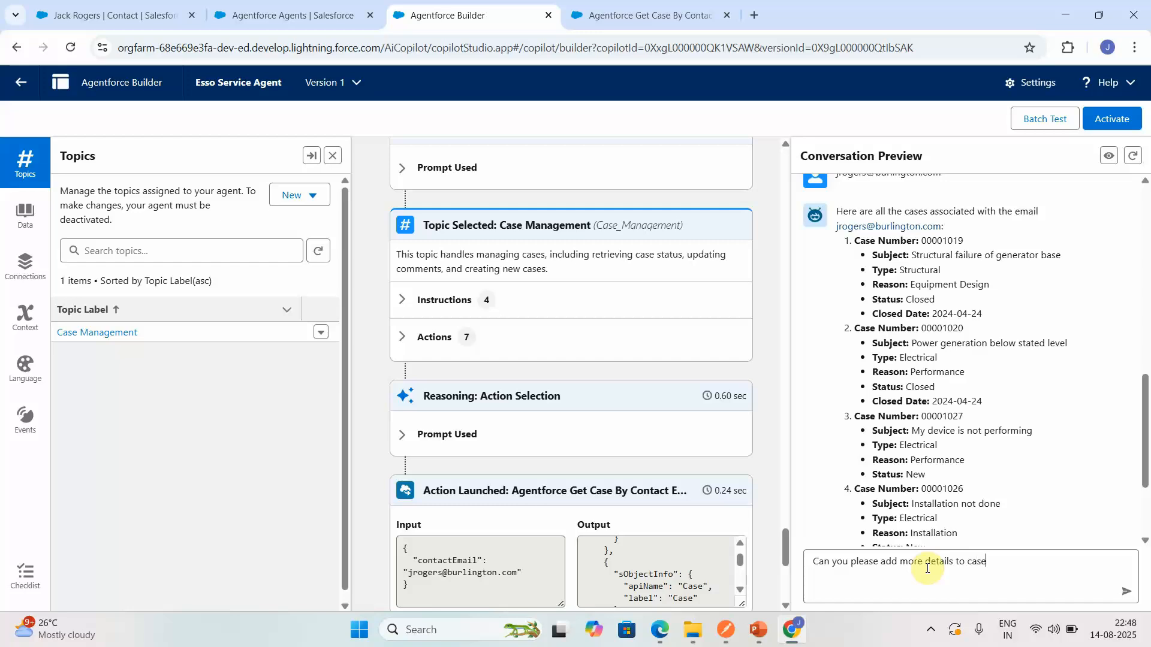
{"action": "key", "text": "Return"}
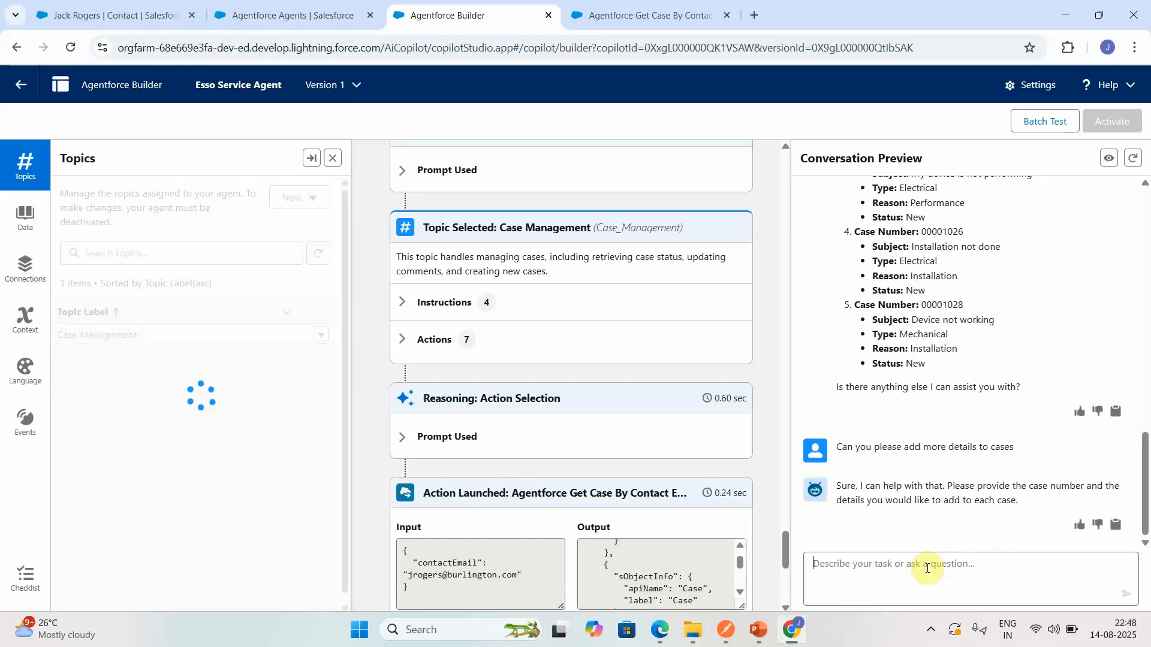
{"action": "type", "text": "00001"}
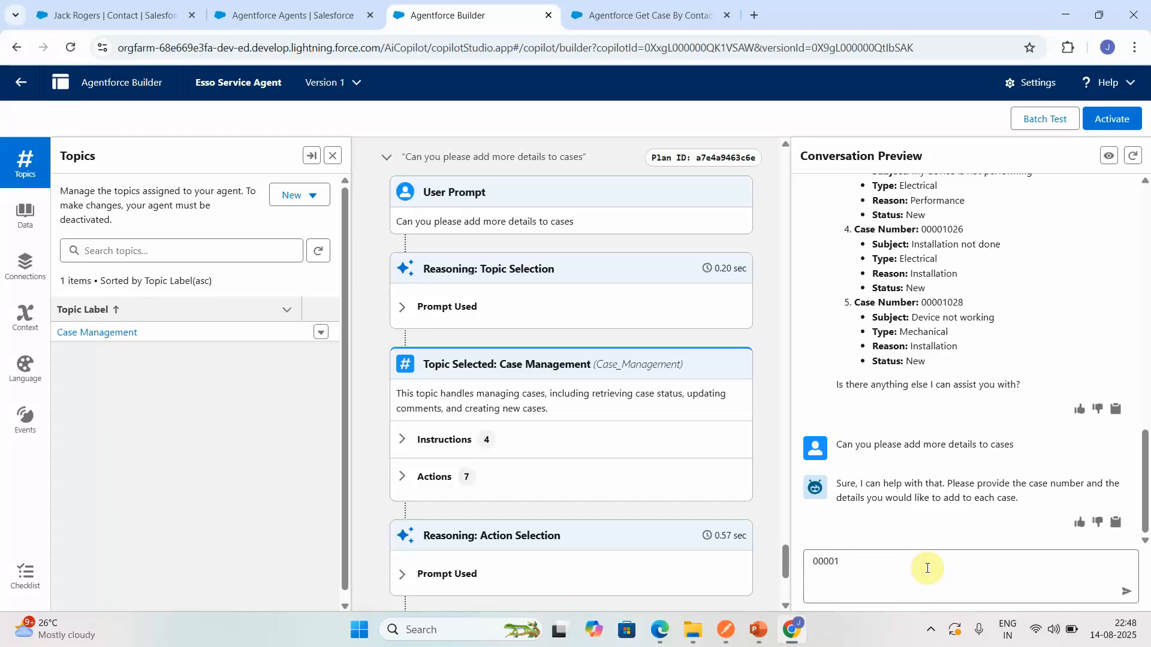
{"action": "type", "text": "019"}
{"action": "key", "text": "Return"}
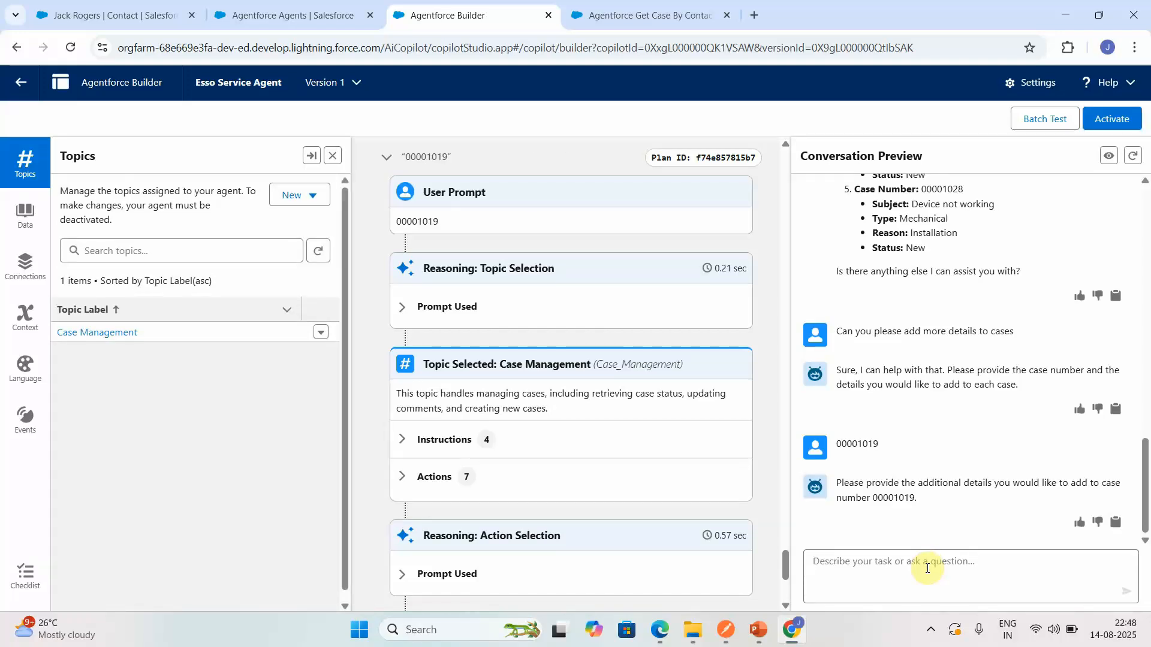
- Send the agent the message "I want to fetch details" for the case
{"action": "type", "text": "I want to fetch details"}
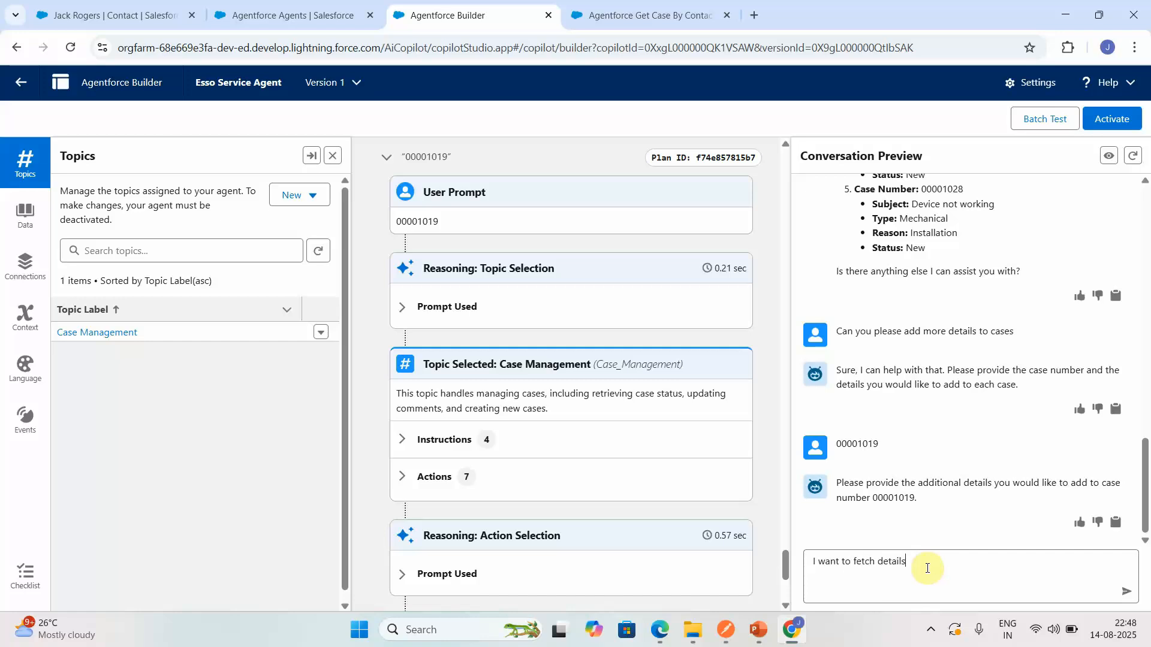
{"action": "key", "text": "Return"}
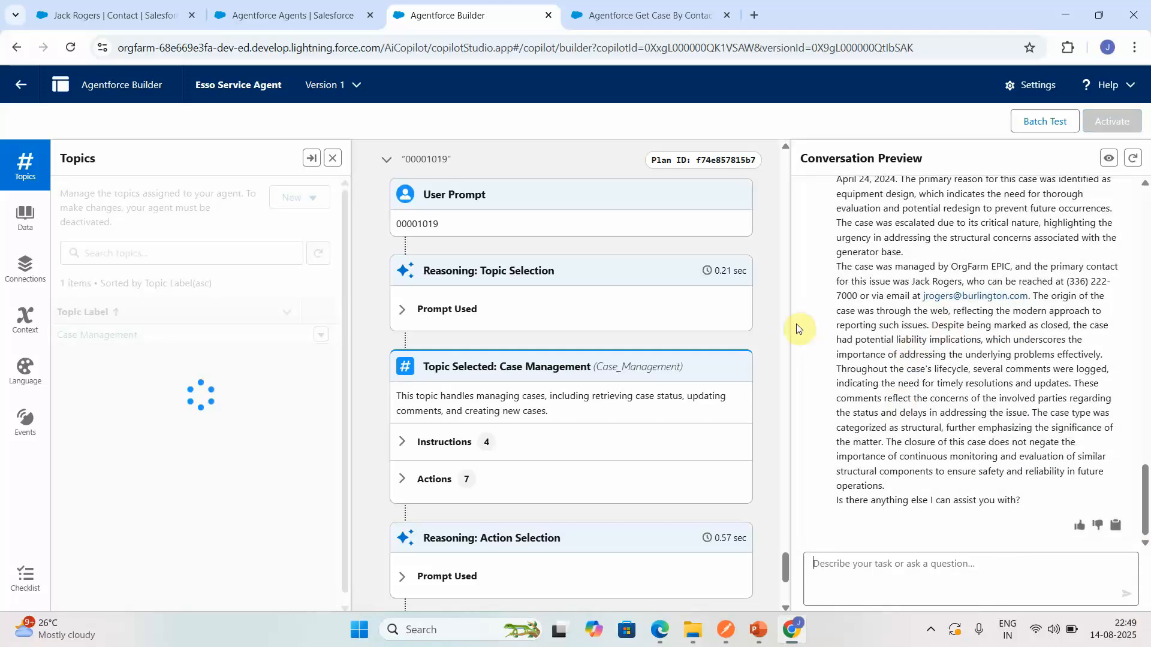
{"action": "left_click", "coordinate": [878, 592]}
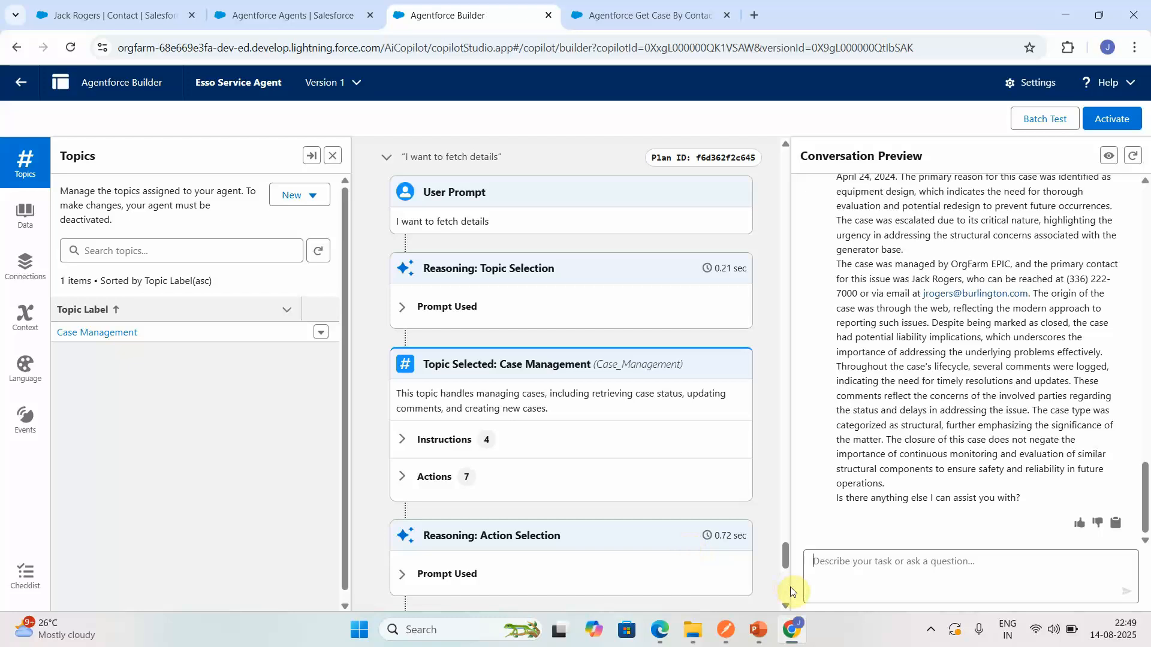
- Restart the conversation preview session and send the agent the message "Please retrieve case status"
{"action": "scroll", "coordinate": [789, 589], "scroll_direction": "down", "scroll_amount": 7}
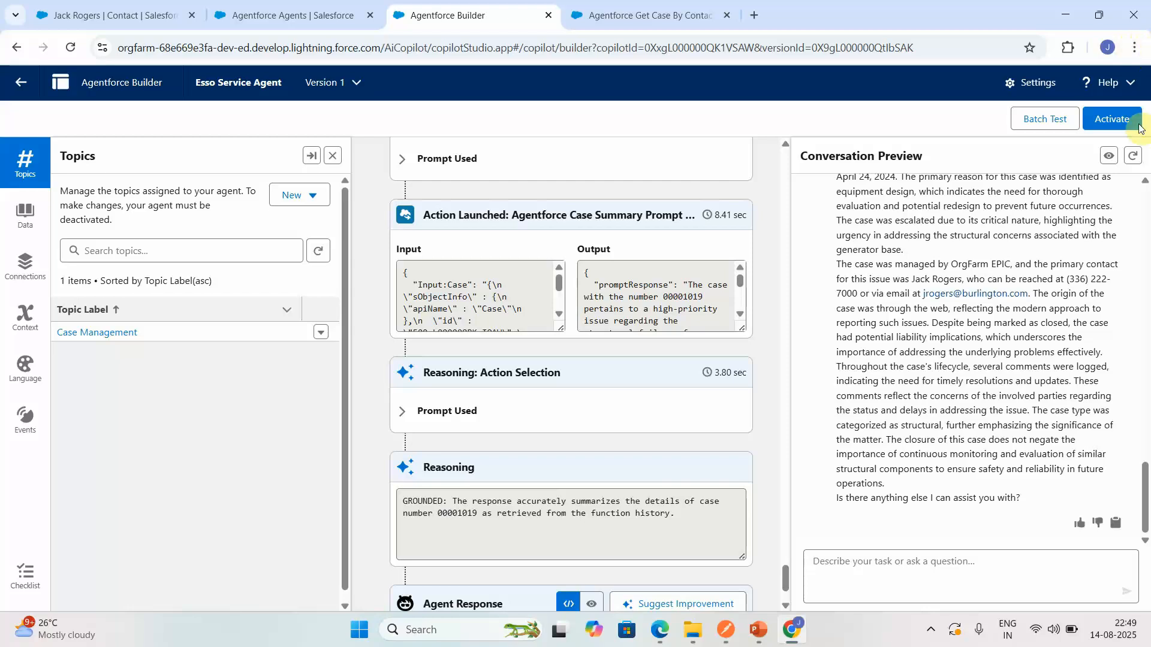
{"action": "left_click", "coordinate": [1132, 156]}
{"action": "left_click", "coordinate": [867, 561]}
{"action": "type", "text": "Please r"}
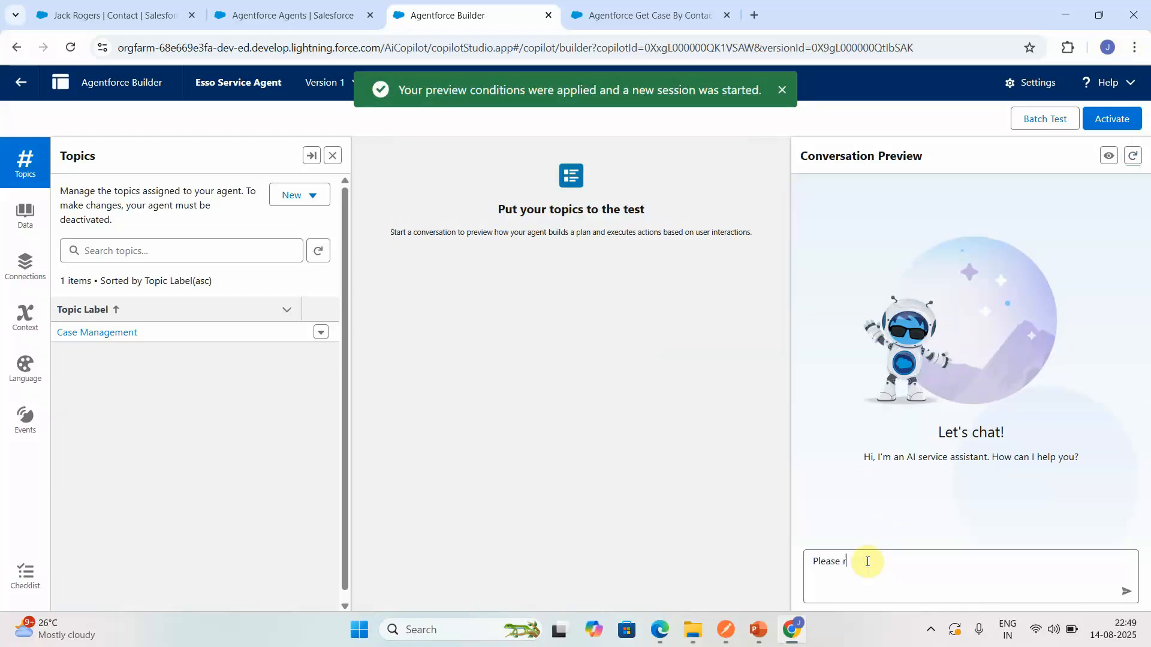
{"action": "type", "text": "etrieve case stat"}
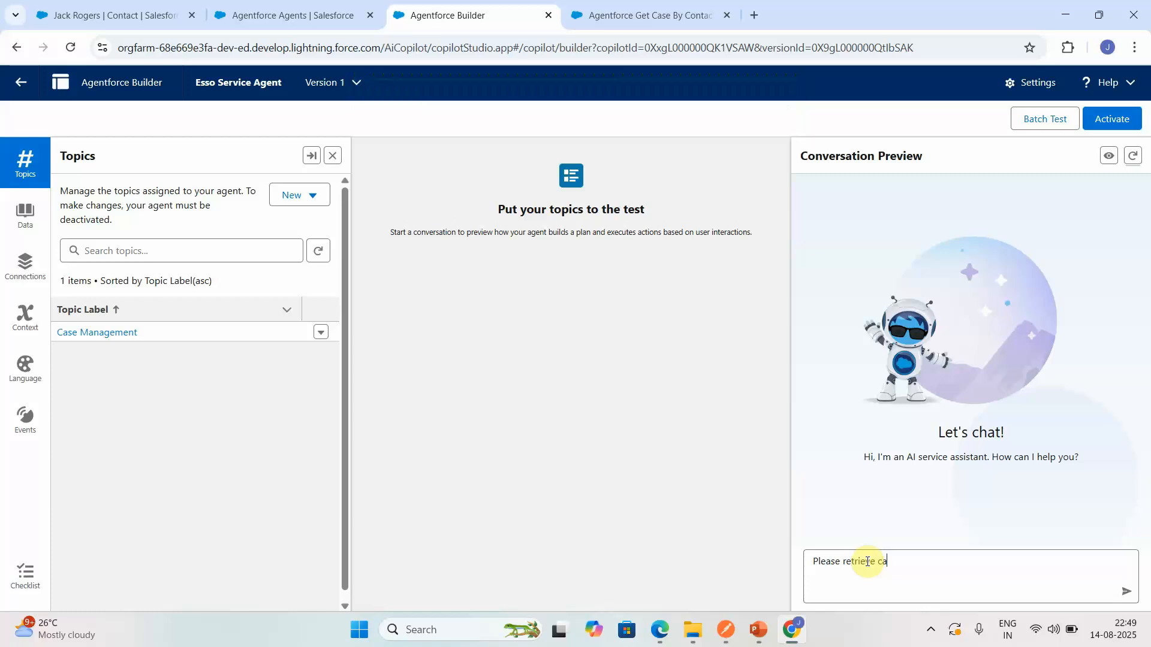
{"action": "type", "text": "us"}
{"action": "key", "text": "Return"}
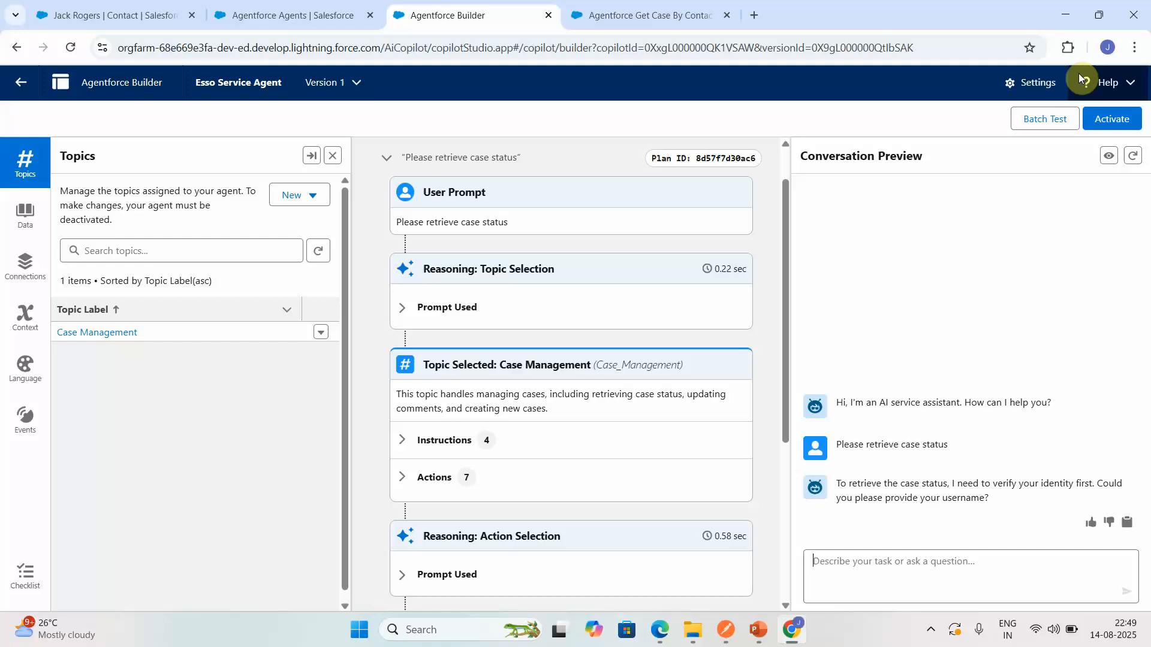
- Copy the agent user's username from the Esso Service Agent settings, close them without changes, and send the username to the agent
{"action": "left_click", "coordinate": [1046, 82]}
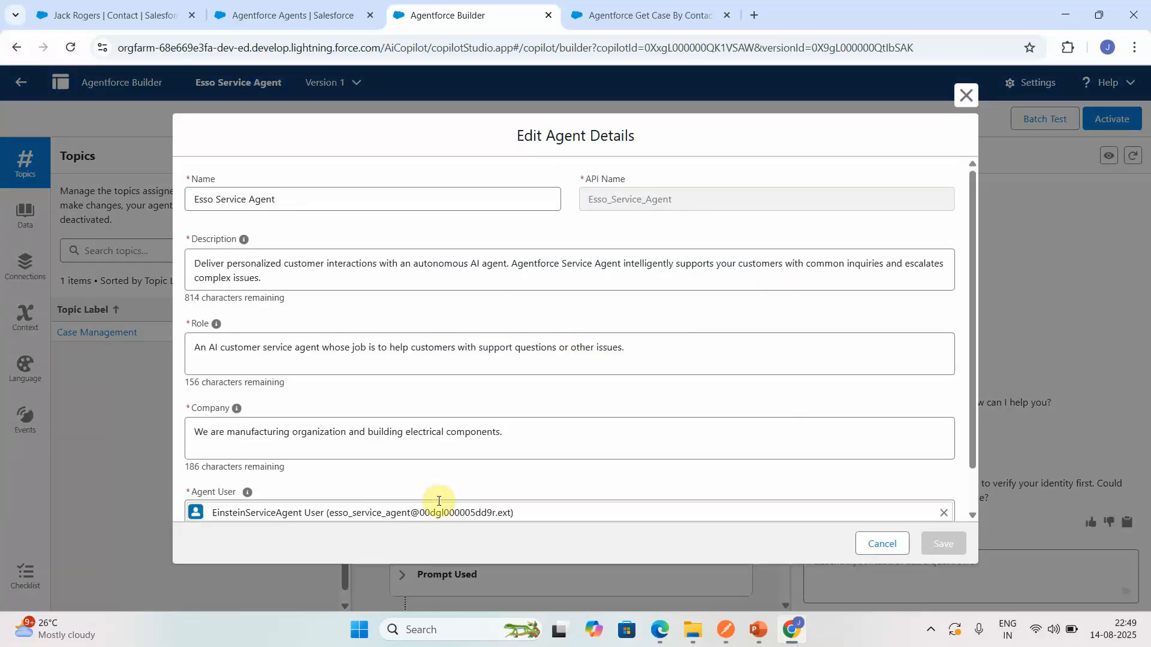
{"action": "left_click", "coordinate": [331, 512]}
{"action": "left_click_drag", "start_coordinate": [331, 513], "coordinate": [511, 457]}
{"action": "key", "text": "ctrl+c"}
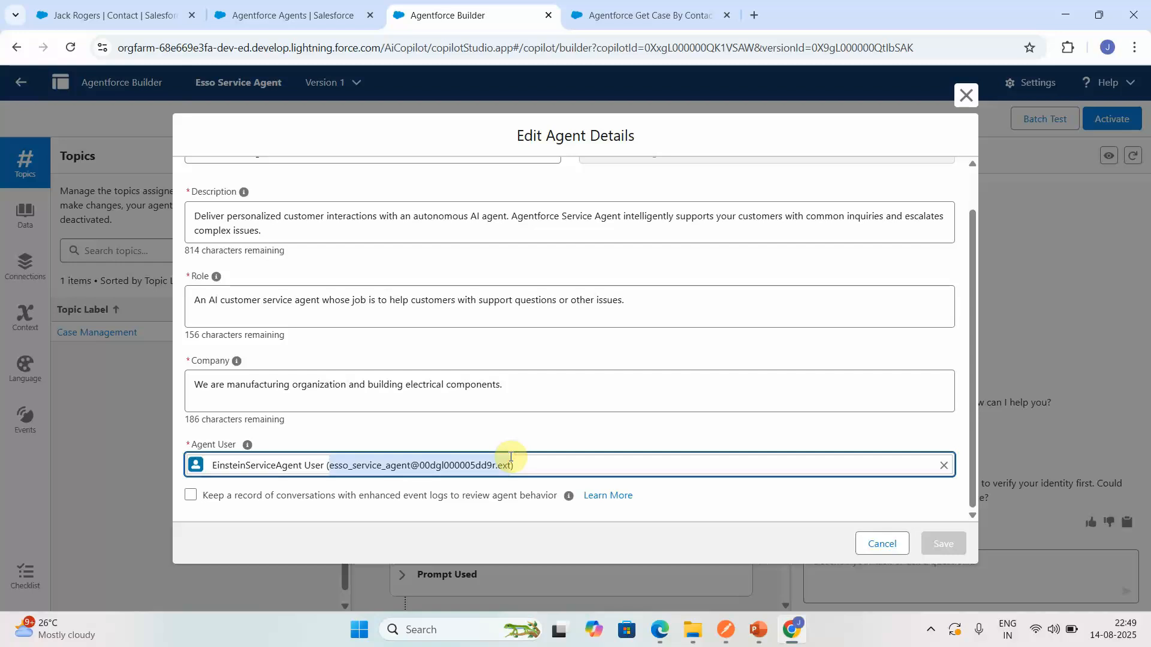
{"action": "left_click", "coordinate": [878, 544]}
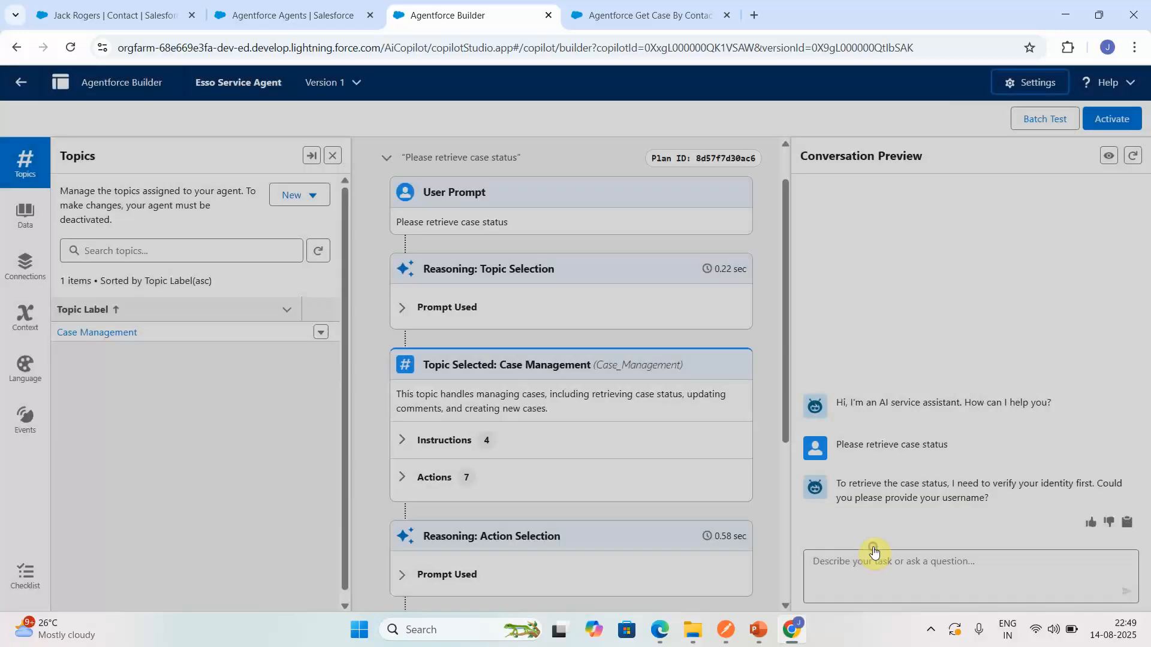
{"action": "left_click", "coordinate": [852, 566]}
{"action": "key", "text": "ctrl+v"}
{"action": "key", "text": "Return"}
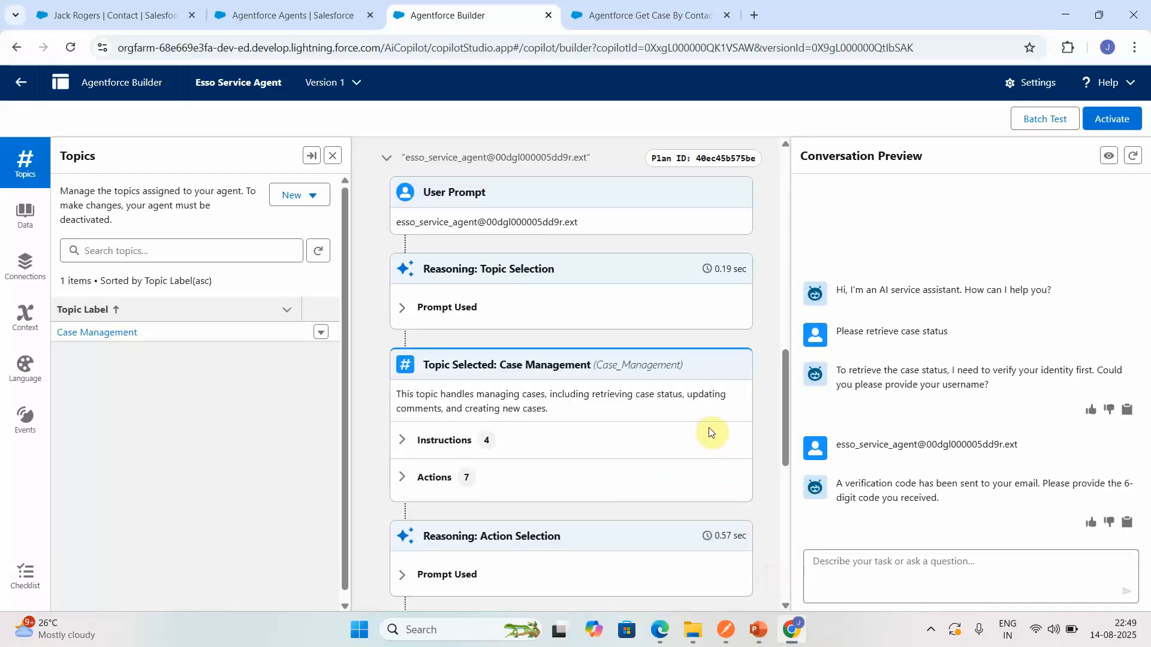
- Find the verification code in the output of the launched user verification action and send it to the agent
{"action": "left_click_drag", "start_coordinate": [792, 441], "coordinate": [798, 482]}
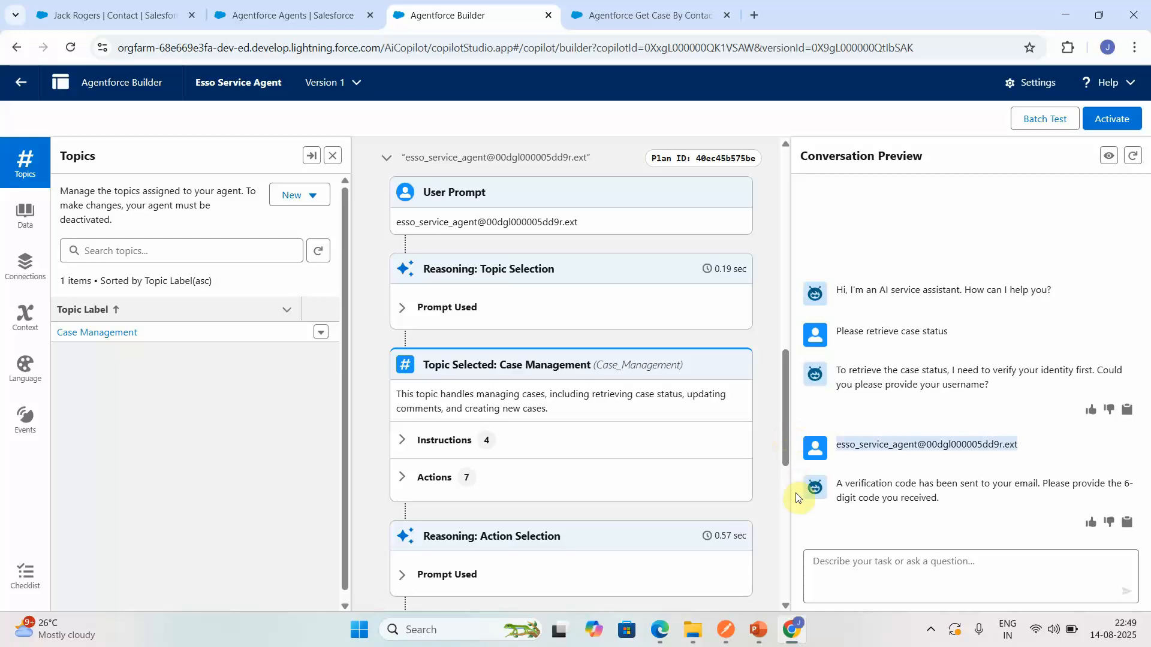
{"action": "left_click", "coordinate": [786, 530]}
{"action": "left_click", "coordinate": [741, 312]}
{"action": "scroll", "coordinate": [739, 308], "scroll_direction": "down", "scroll_amount": 2}
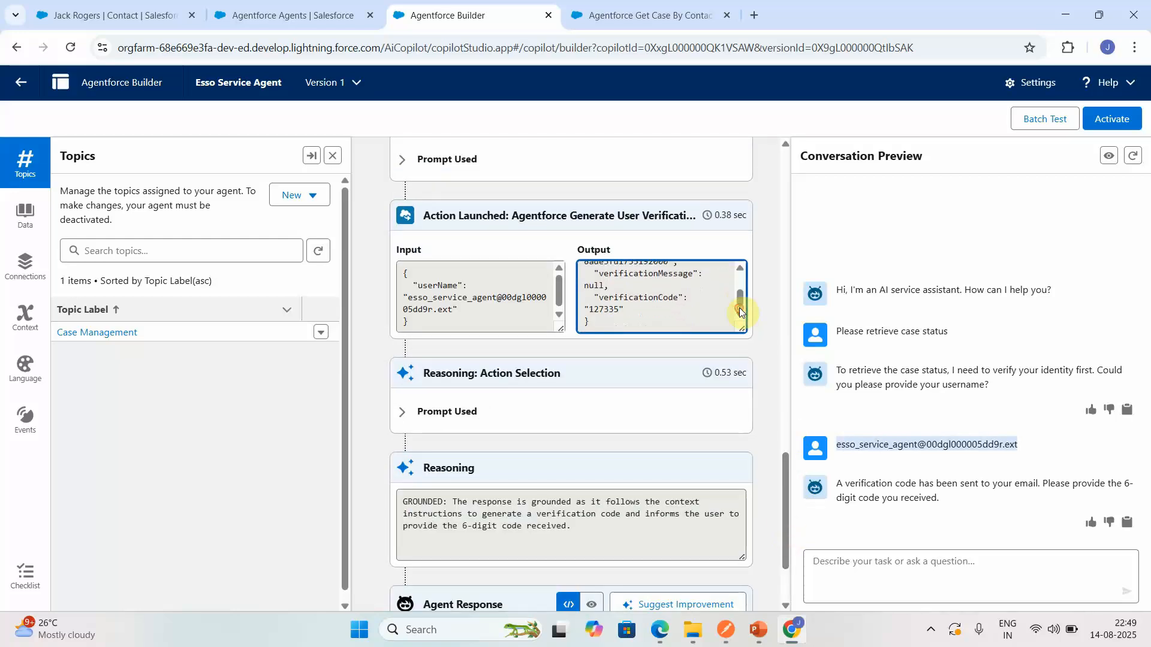
{"action": "left_click", "coordinate": [841, 569]}
{"action": "type", "text": "127335"}
{"action": "key", "text": "Return"}
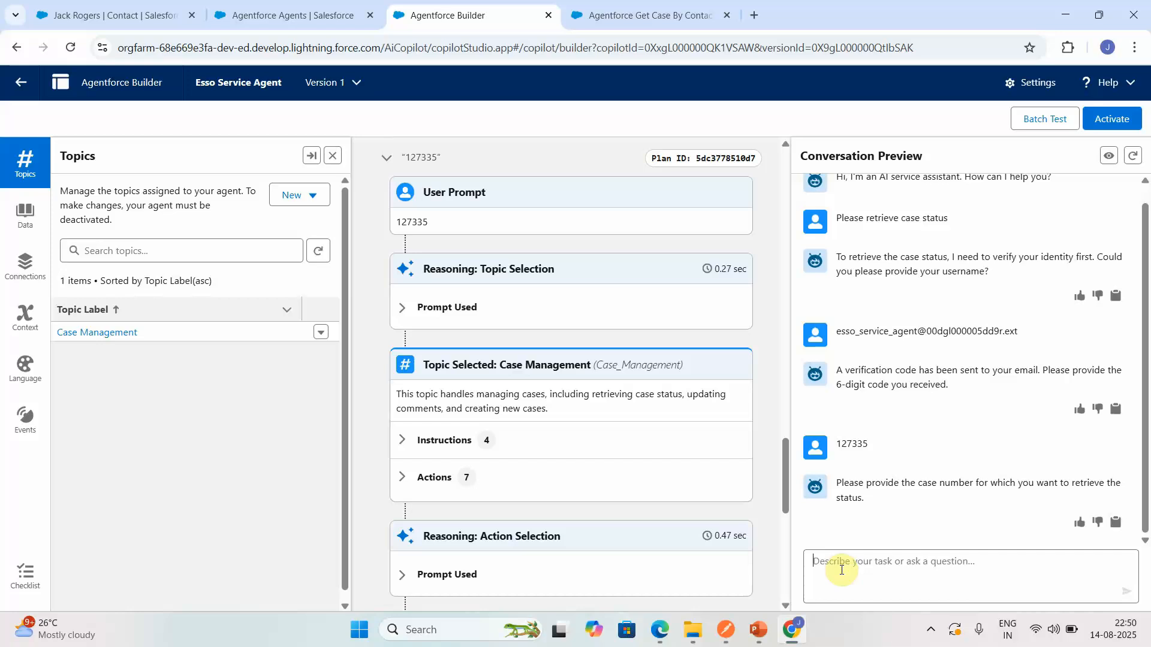
- Send the agent the reply "i don't have case number" and review the reasoning and agent response in the plan
{"action": "type", "text": "i don't"}
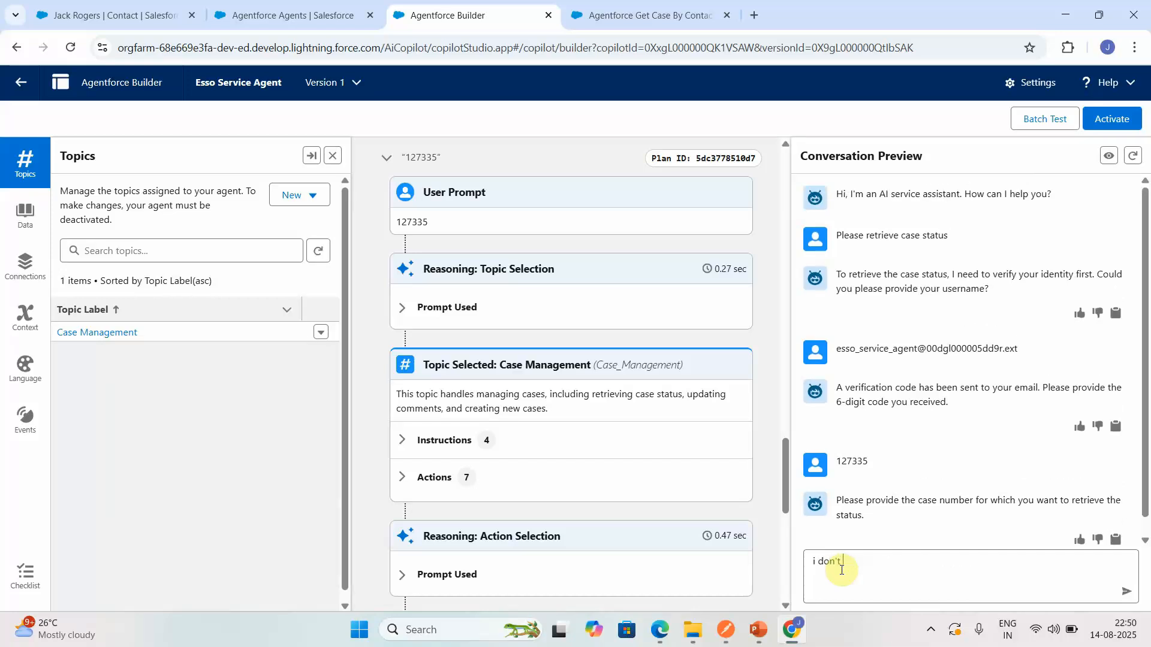
{"action": "type", "text": " have case number"}
{"action": "key", "text": "Return"}
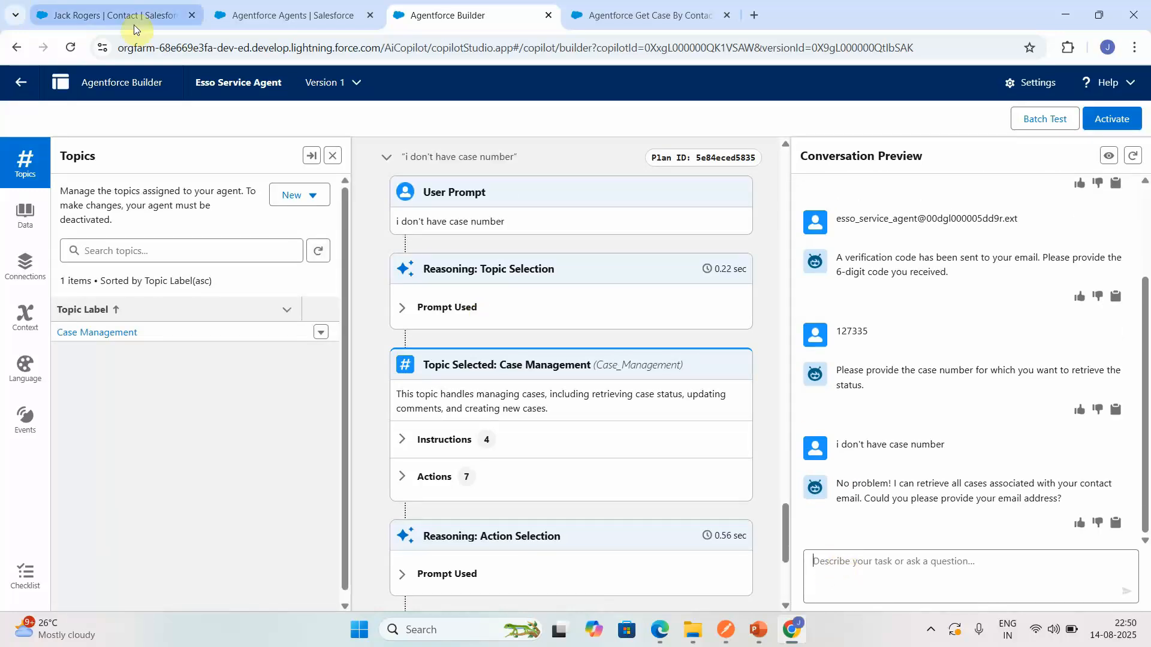
{"action": "left_click", "coordinate": [792, 555]}
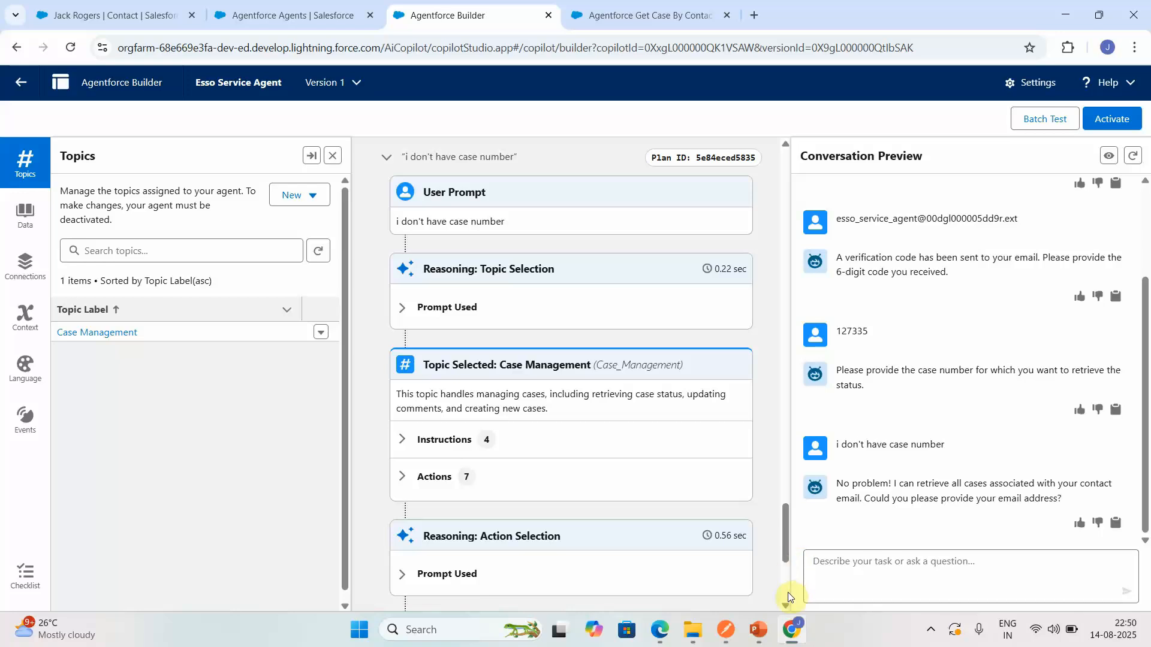
{"action": "scroll", "coordinate": [787, 592], "scroll_direction": "down", "scroll_amount": 5}
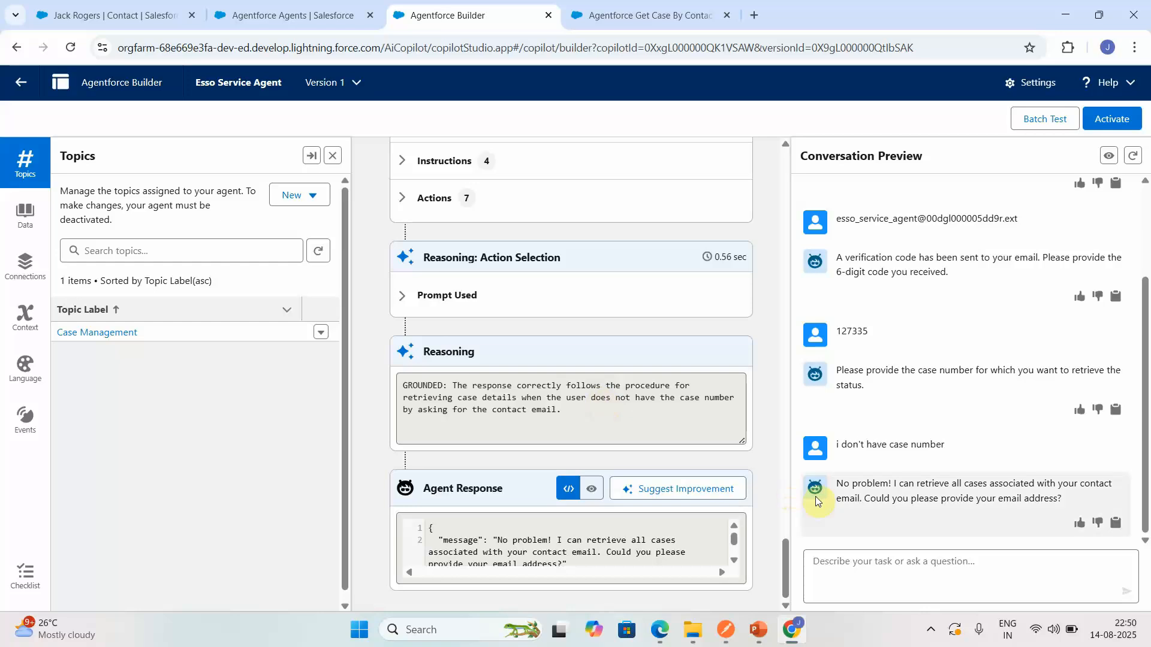
- Copy the email from the Burlington Textiles Corp of America contact's record and send it to the agent in the conversation preview, resending it once
{"action": "left_click", "coordinate": [168, 6]}
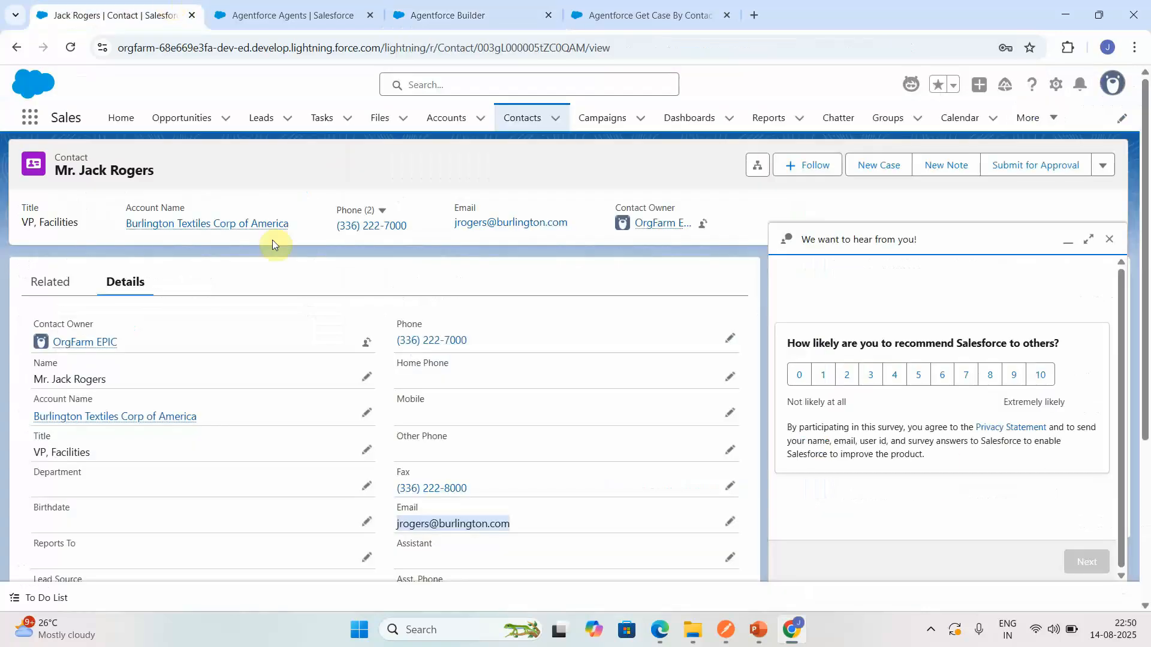
{"action": "left_click", "coordinate": [555, 530]}
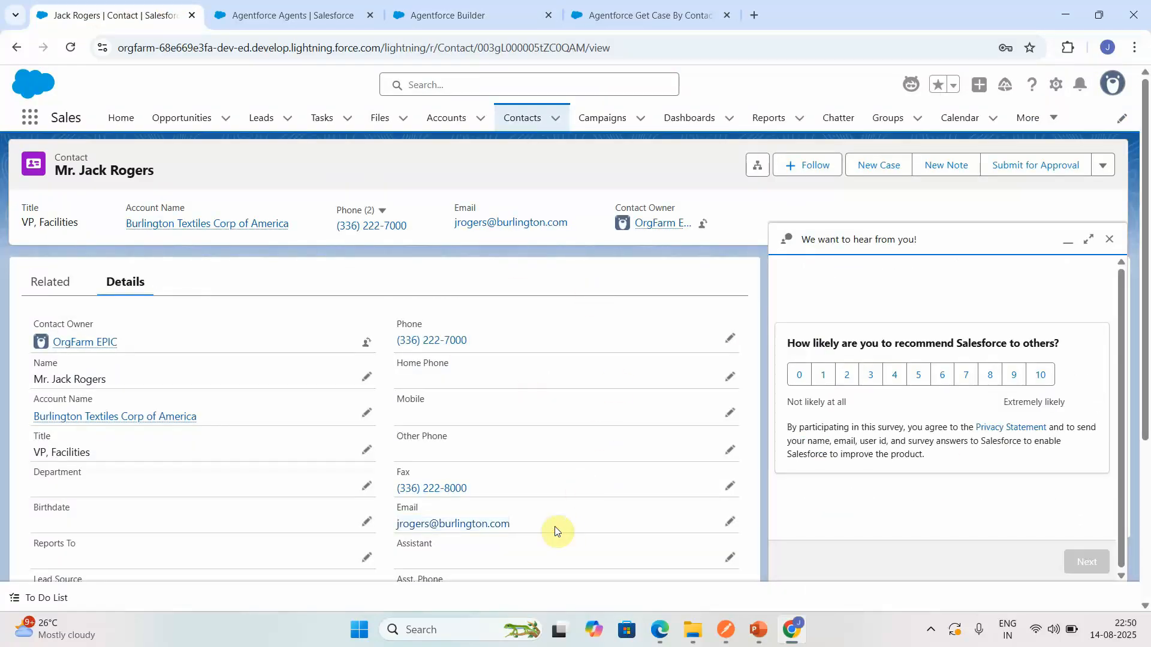
{"action": "left_click_drag", "start_coordinate": [569, 532], "coordinate": [398, 533]}
{"action": "key", "text": "ctrl+c"}
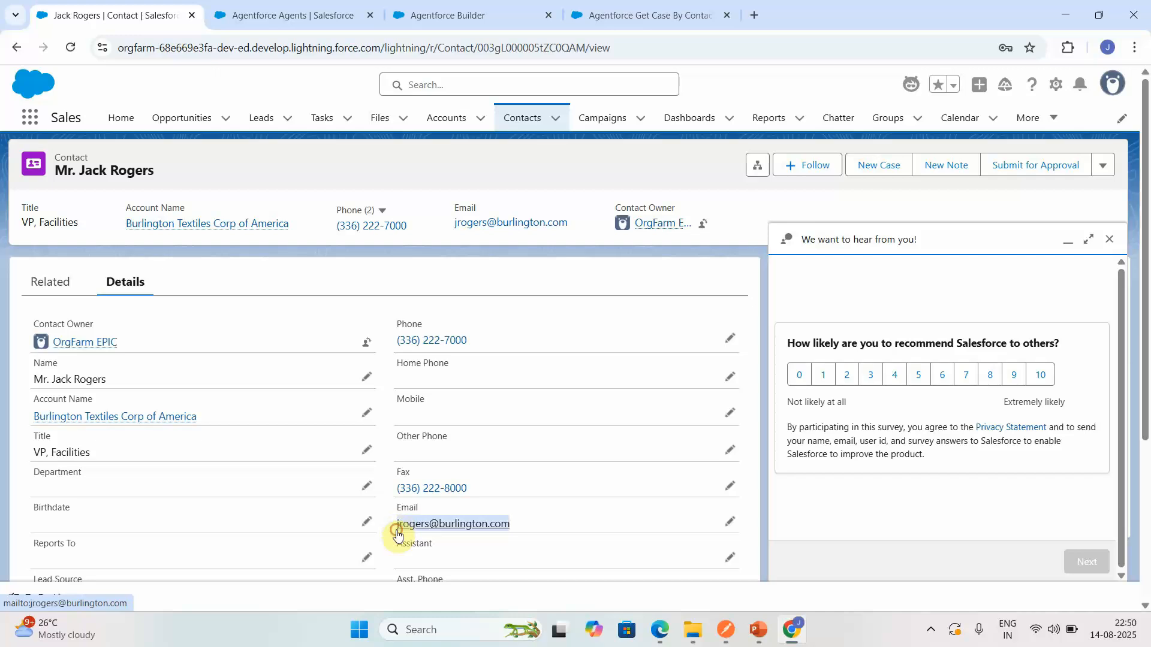
{"action": "left_click", "coordinate": [323, 21]}
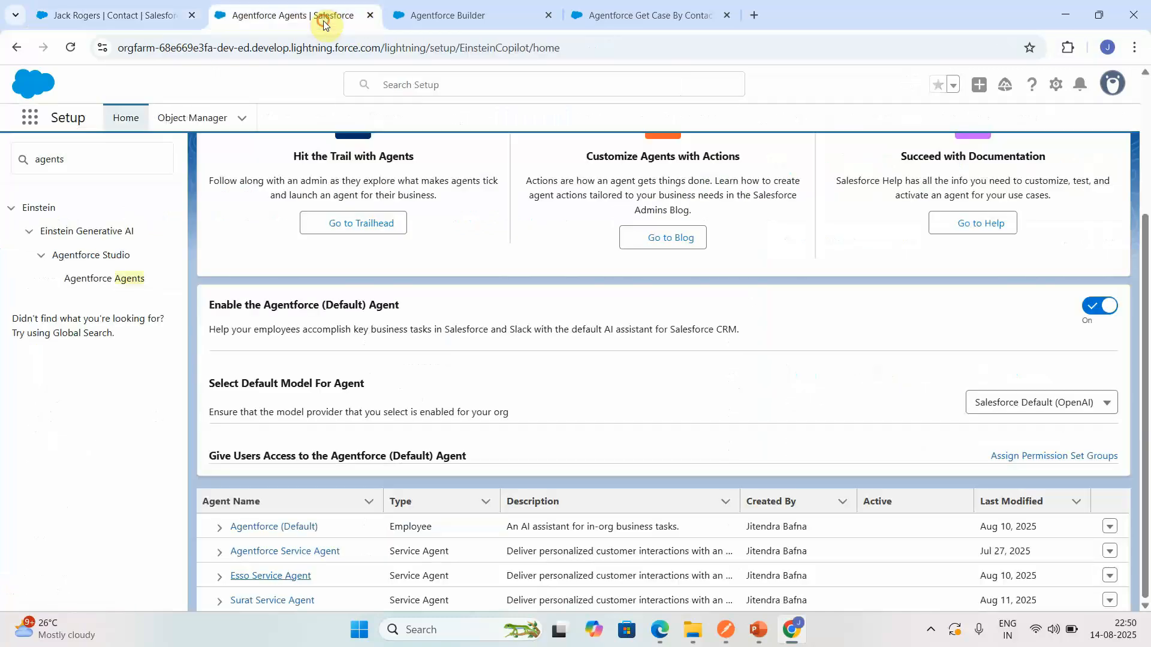
{"action": "left_click", "coordinate": [613, 17]}
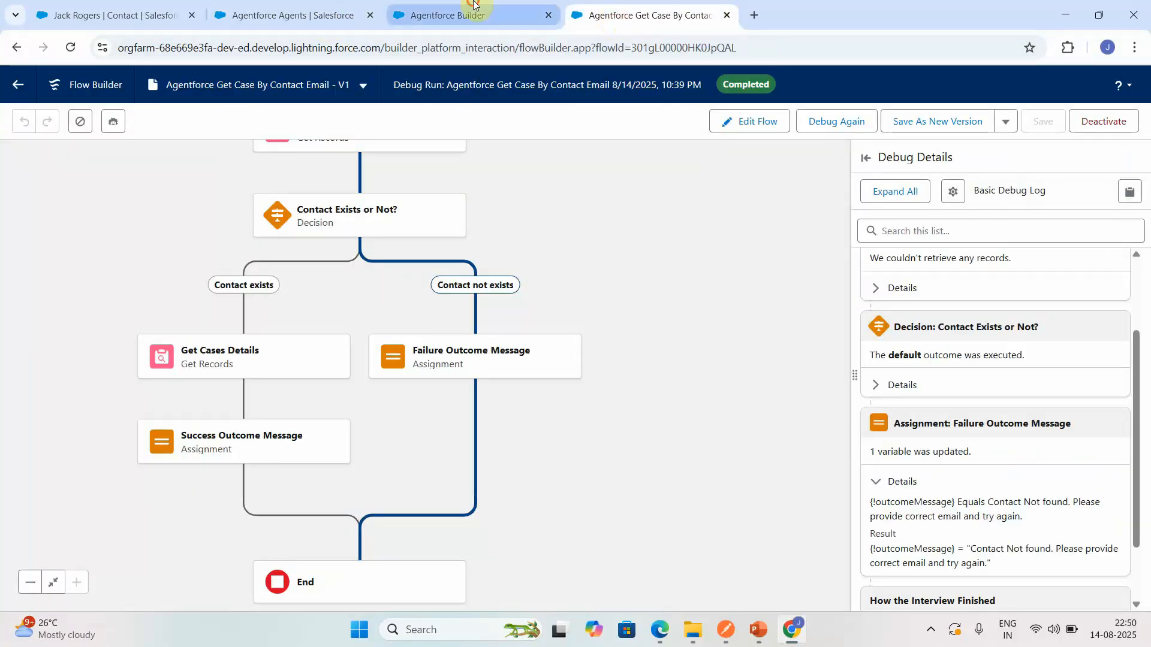
{"action": "left_click", "coordinate": [420, 16]}
{"action": "left_click", "coordinate": [835, 584]}
{"action": "key", "text": "ctrl+v"}
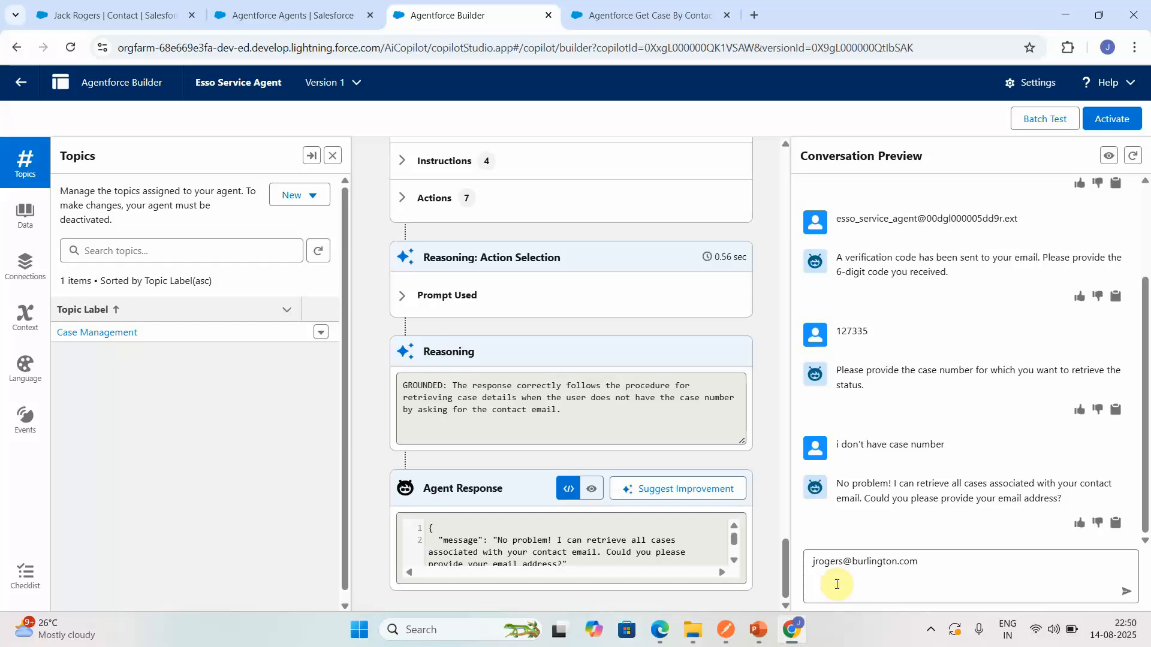
{"action": "key", "text": "Return"}
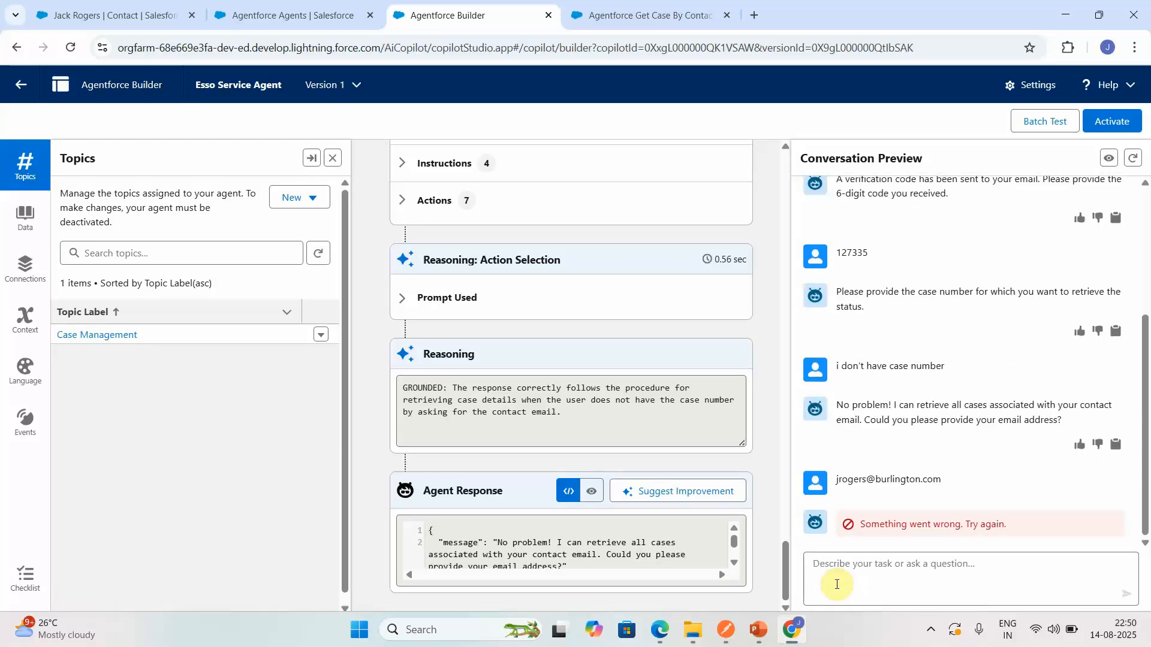
{"action": "key", "text": "ctrl+v"}
{"action": "key", "text": "Return"}
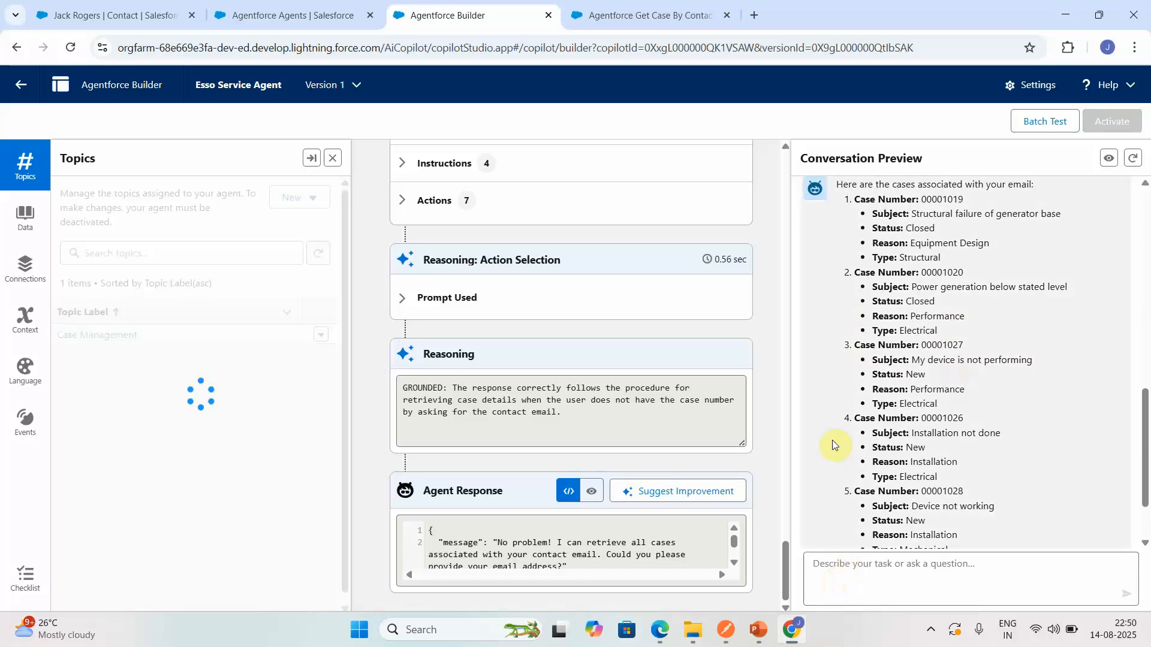
- Check the launched Agentforce Get Case By Contact Email action in the plan and send the agent "Get case status for 00001019"
{"action": "type", "text": "c"}
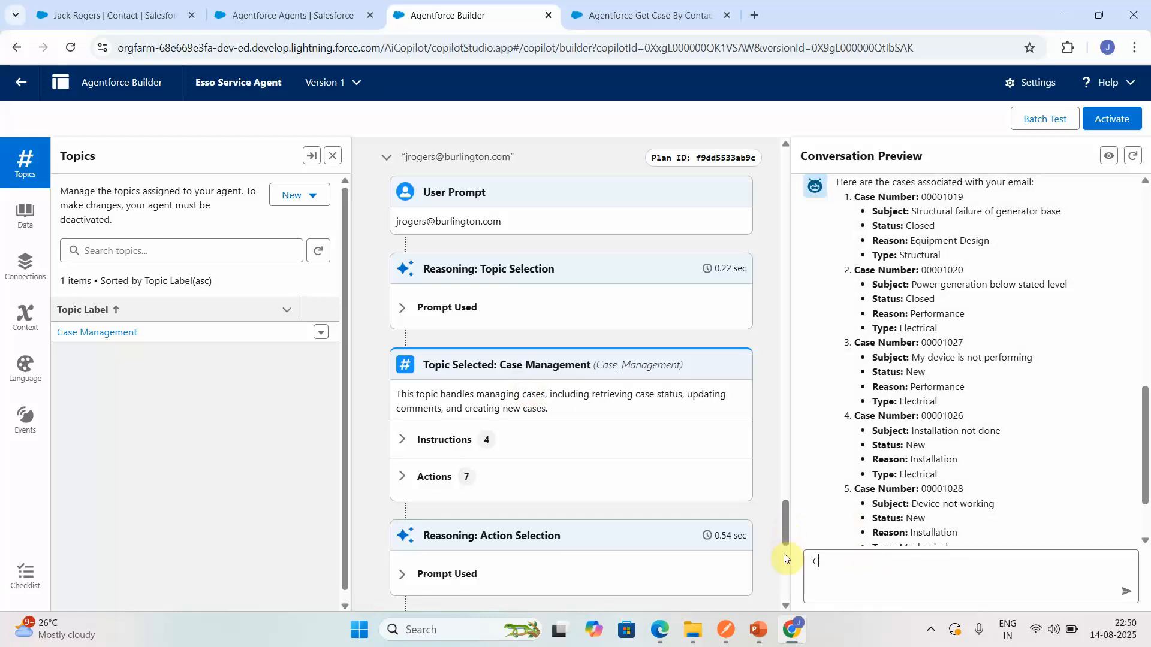
{"action": "left_click", "coordinate": [783, 553]}
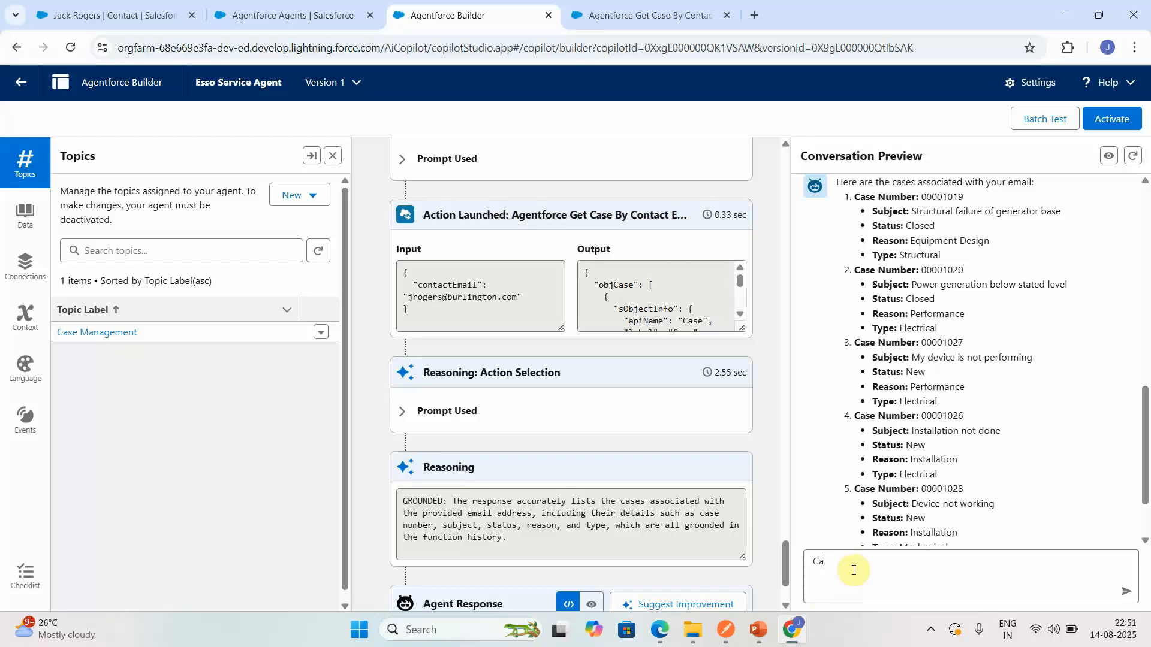
{"action": "key", "text": "BackSpace"}
{"action": "type", "text": "Get case status for 00001019"}
{"action": "key", "text": "Return"}
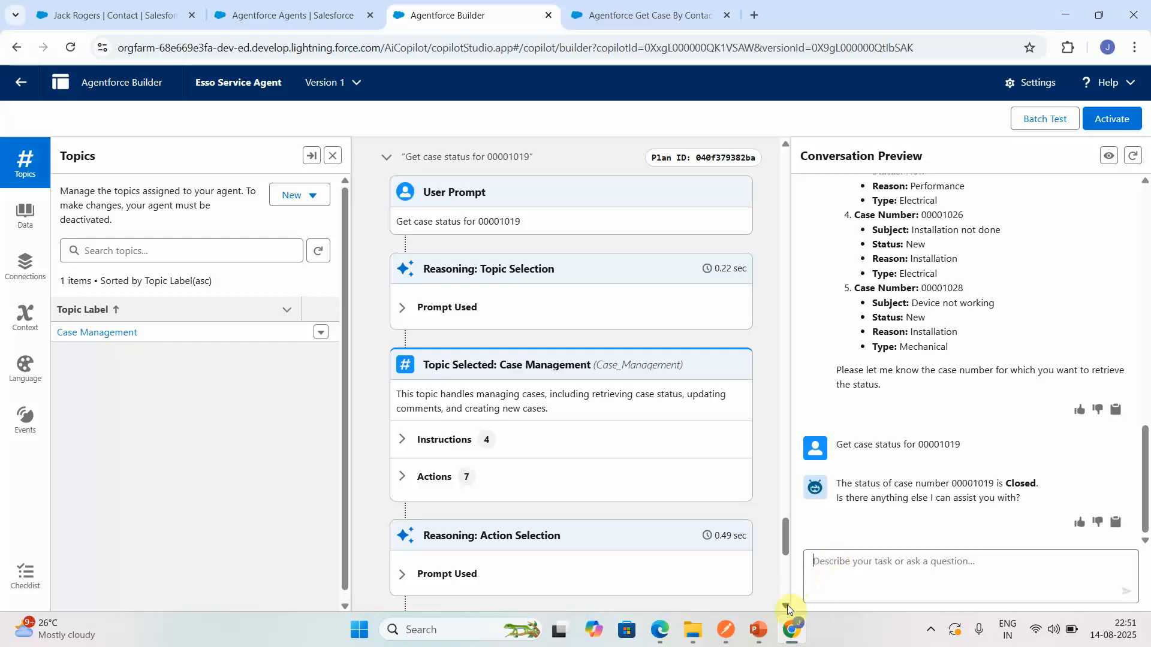
- Examine the reasoning and the input of the launched Agentforce Get Case Status By Case Number action
{"action": "scroll", "coordinate": [785, 597], "scroll_direction": "down", "scroll_amount": 7}
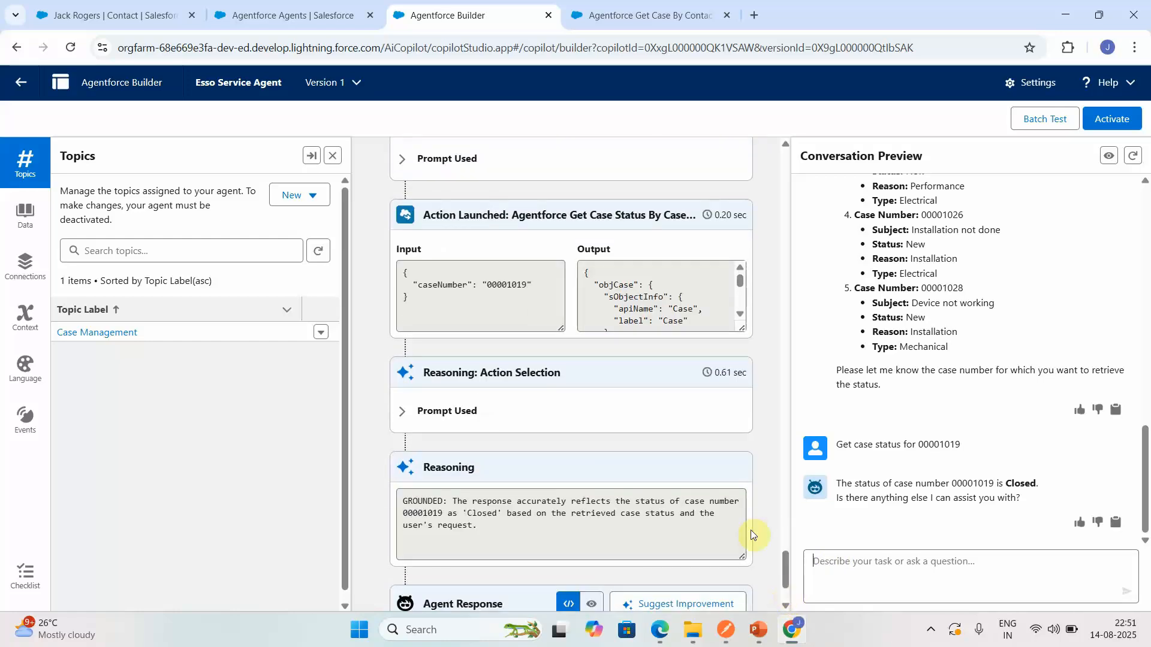
{"action": "scroll", "coordinate": [789, 593], "scroll_direction": "down", "scroll_amount": 2}
{"action": "mouse_move", "coordinate": [785, 585]}
{"action": "left_mouse_down"}
{"action": "mouse_move", "coordinate": [779, 523]}
{"action": "mouse_move", "coordinate": [786, 553]}
{"action": "left_mouse_up"}
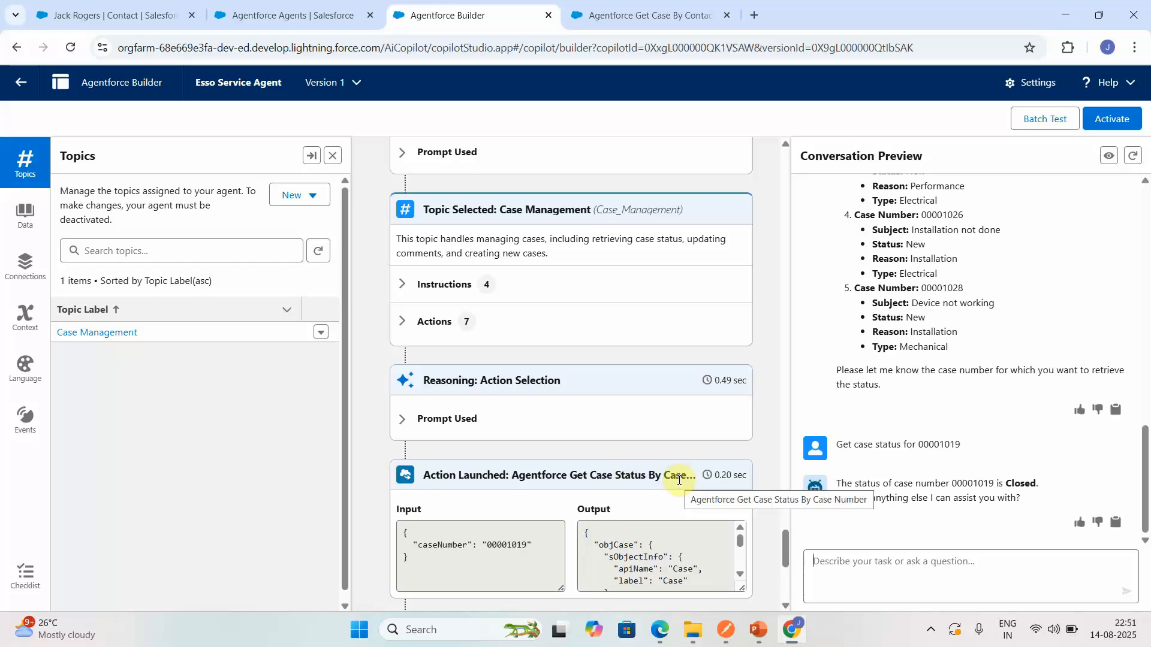
{"action": "left_click", "coordinate": [444, 547]}
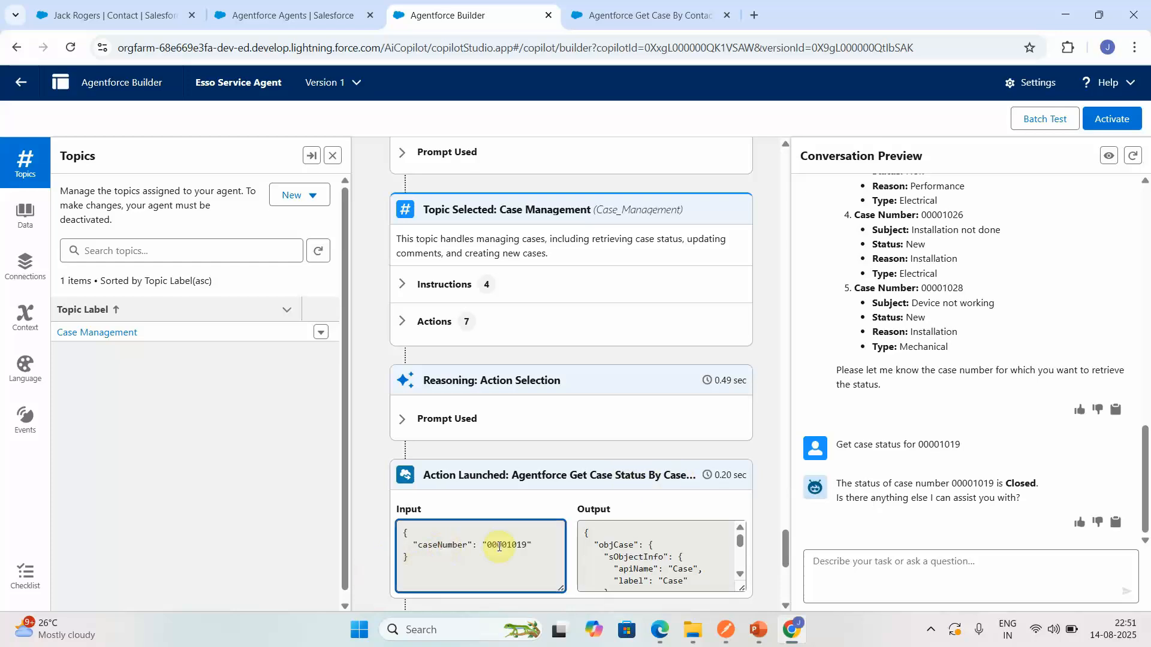